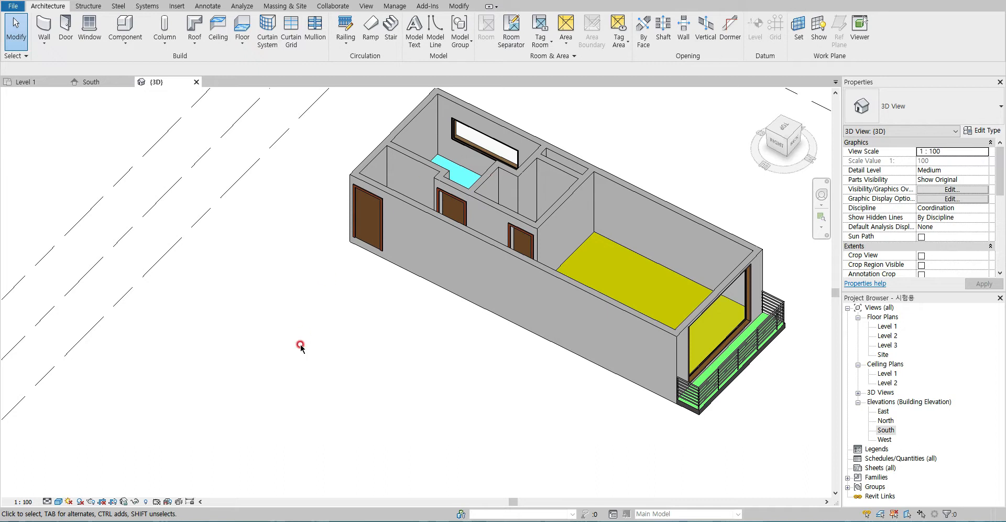
- Switch to the reference drawing and examine the first and second floor plans side by side
key(alt+Tab)
scroll(367, 262, down, 1)
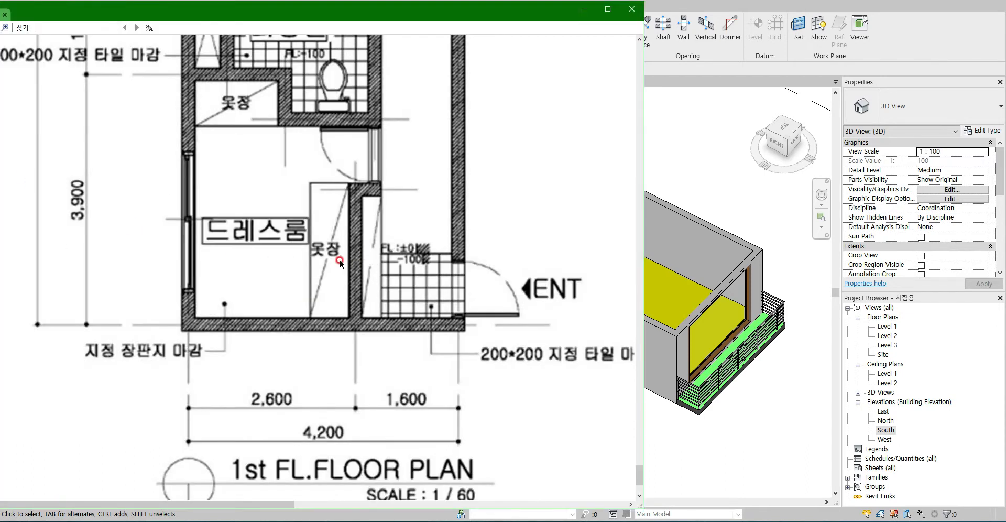
ctrl+scroll(341, 262, down, 3)
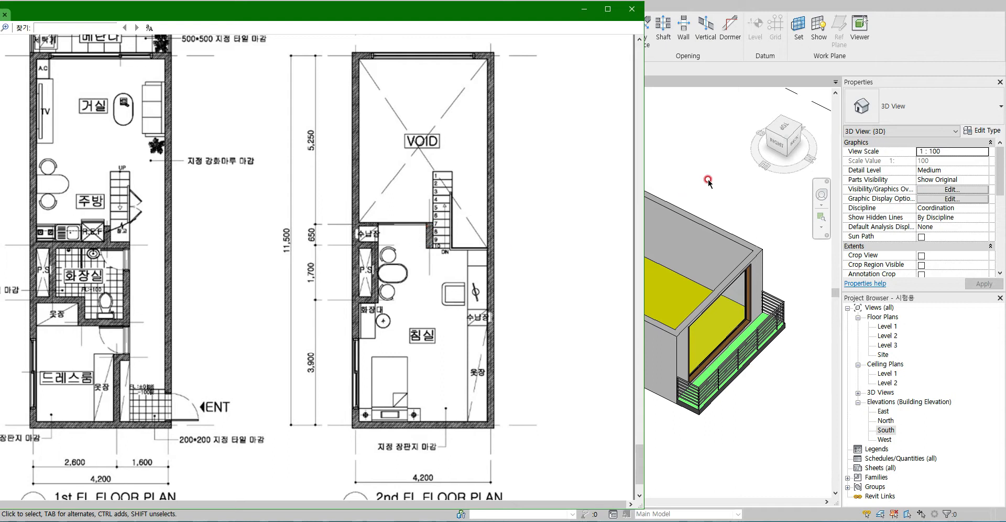
- Switch back to Revit and open the Level 1 floor plan view
click(694, 189)
click(36, 83)
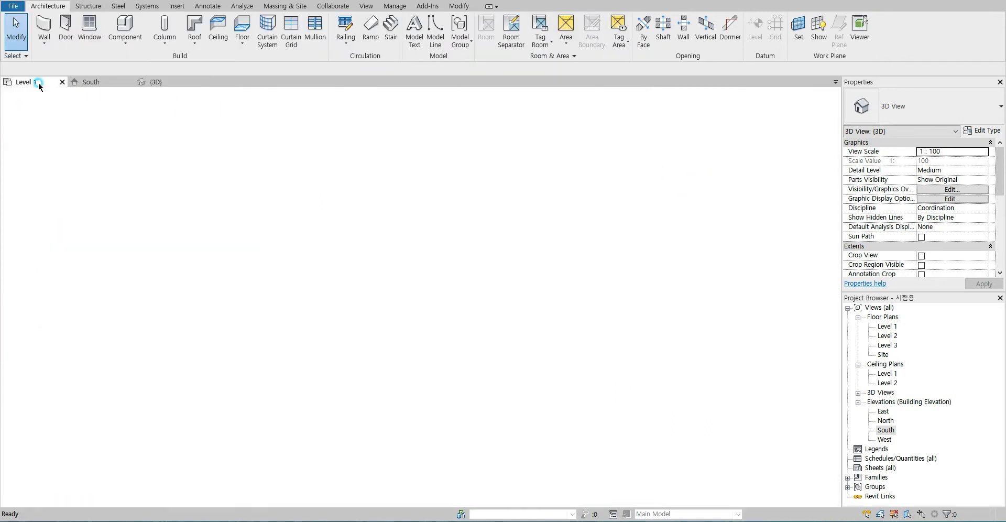
scroll(344, 269, down, 4)
middle_drag(337, 265, 347, 194)
- Try to apply the Consistent Colors visual style to the Level 1 plan and save the project
click(56, 502)
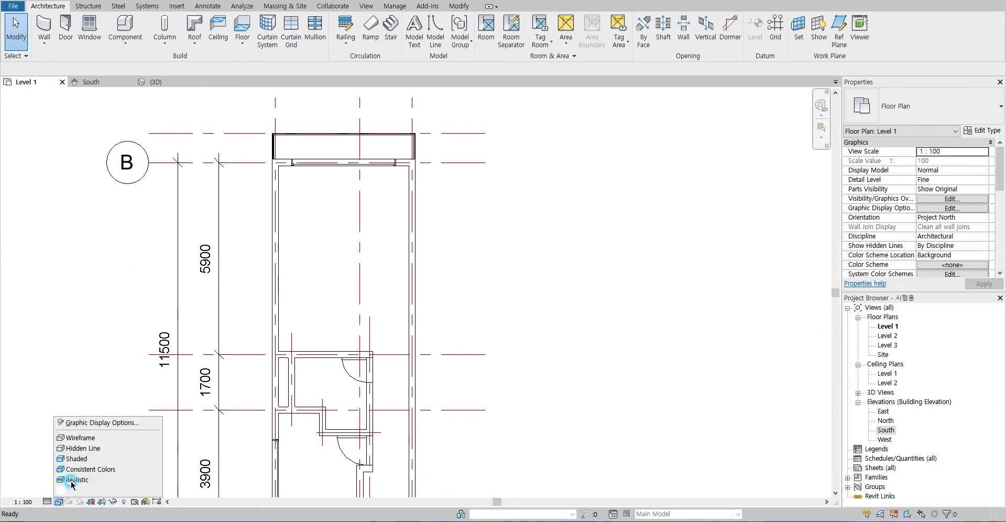
click(83, 471)
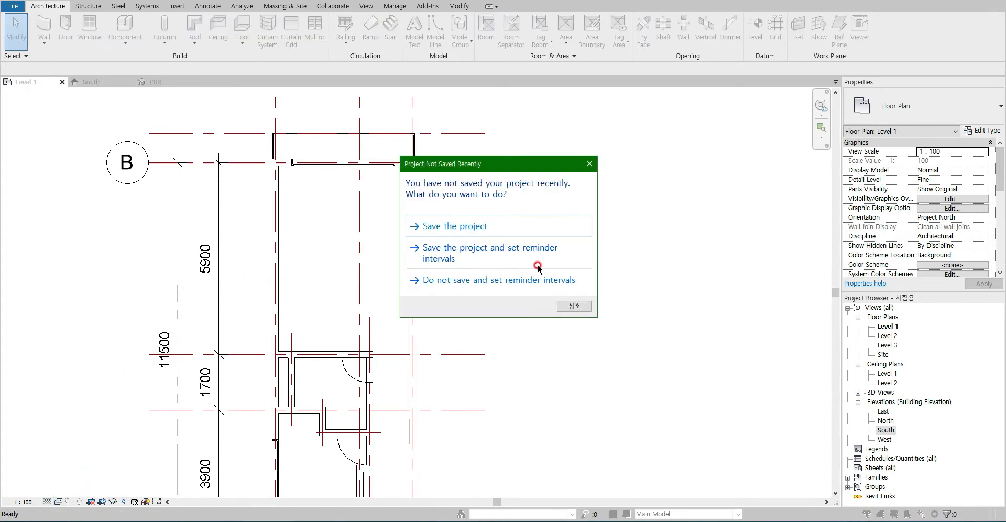
click(454, 230)
click(850, 203)
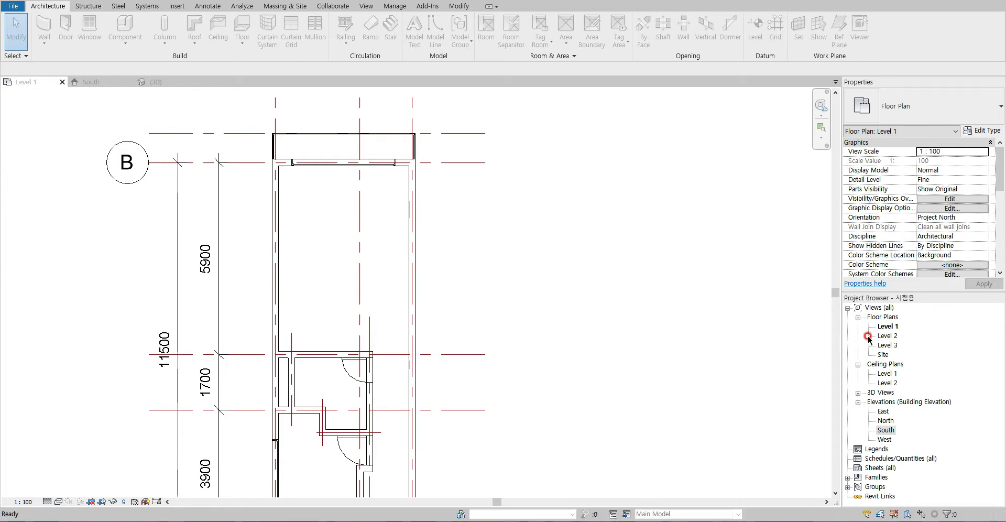
- Open the Level 2 floor plan view
double_click(888, 335)
scroll(231, 277, down, 2)
middle_drag(222, 291, 242, 293)
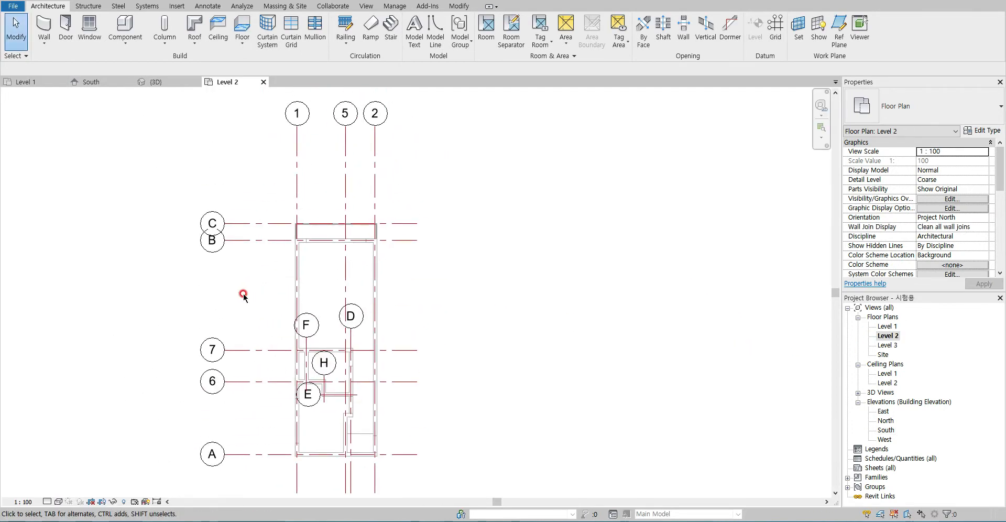
- Hide the bubbles of grid lines 5 and D on the Level 2 plan
click(345, 163)
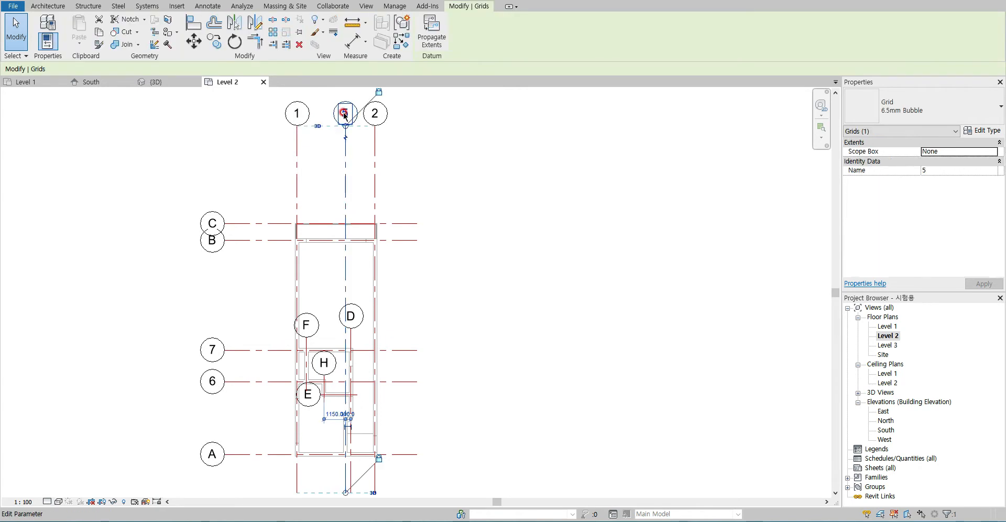
scroll(341, 148, down, 1)
middle_drag(354, 92, 338, 148)
click(329, 143)
middle_drag(449, 227, 519, 112)
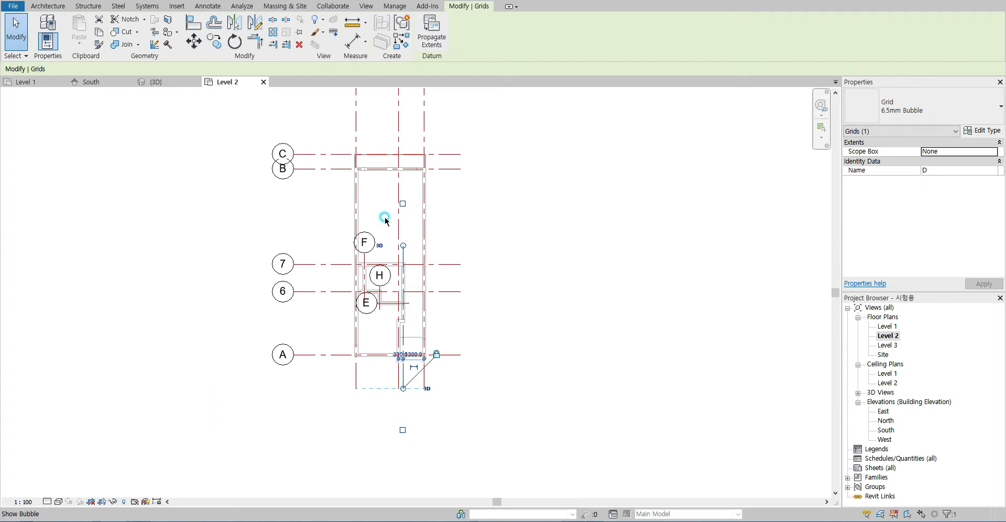
- Hide the bubbles of the interior grid lines F, H and E
click(366, 238)
click(364, 211)
click(391, 277)
click(379, 245)
click(369, 315)
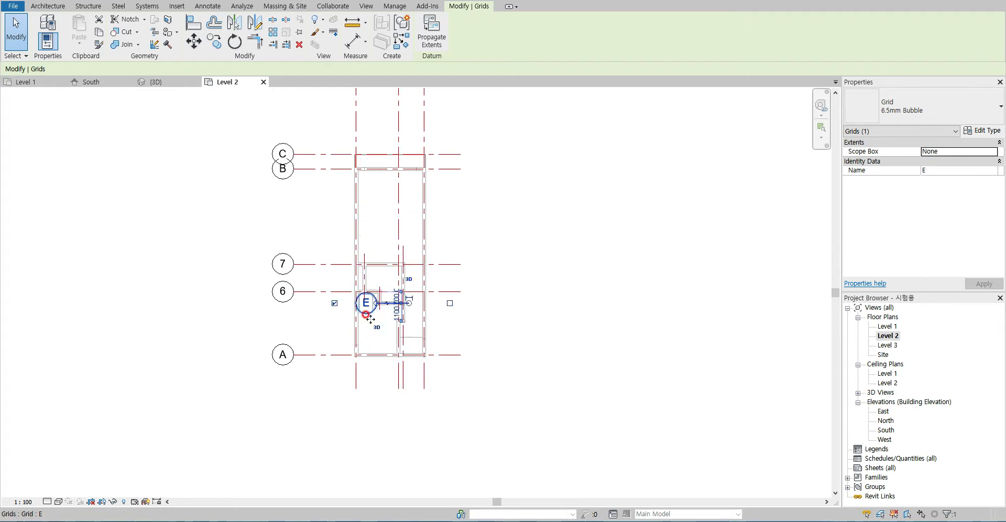
click(332, 303)
scroll(332, 303, up, 3)
click(304, 202)
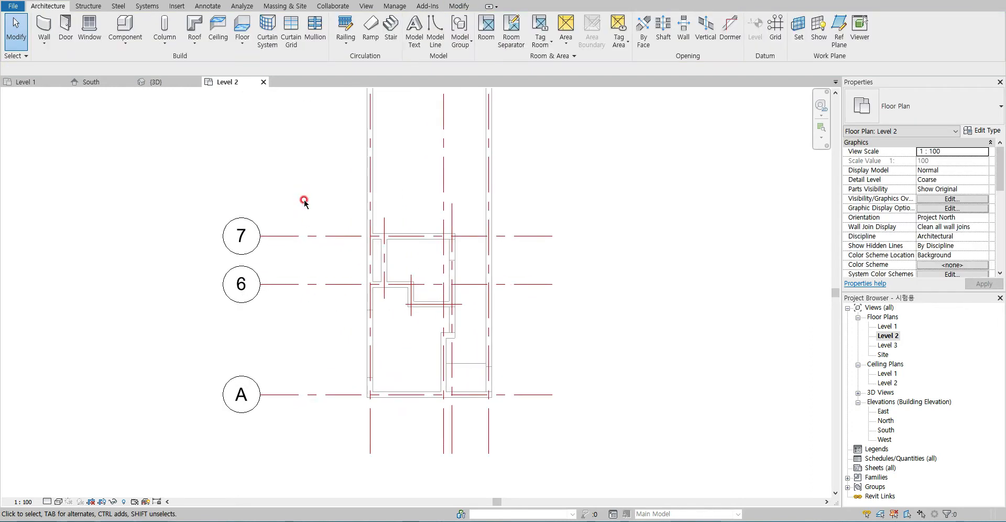
scroll(199, 237, down, 2)
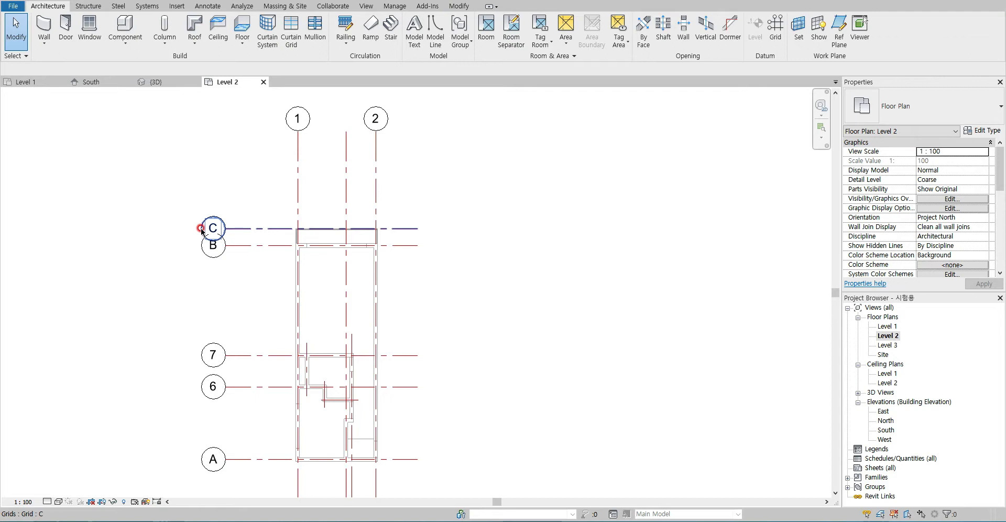
- Add aligned dimensions above the plan: an overall one between grids 1 and 2, and a chained one through grids 1, 5 and 2
click(208, 6)
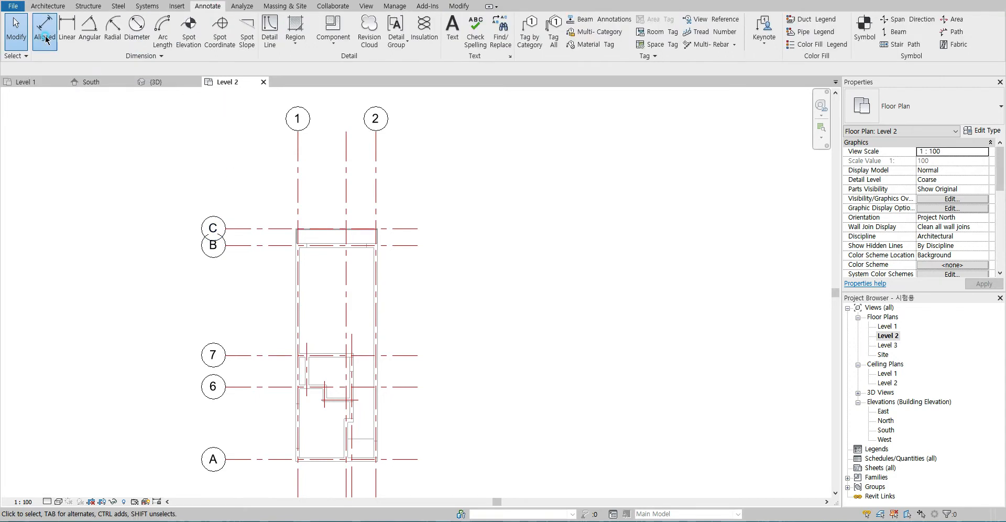
click(46, 39)
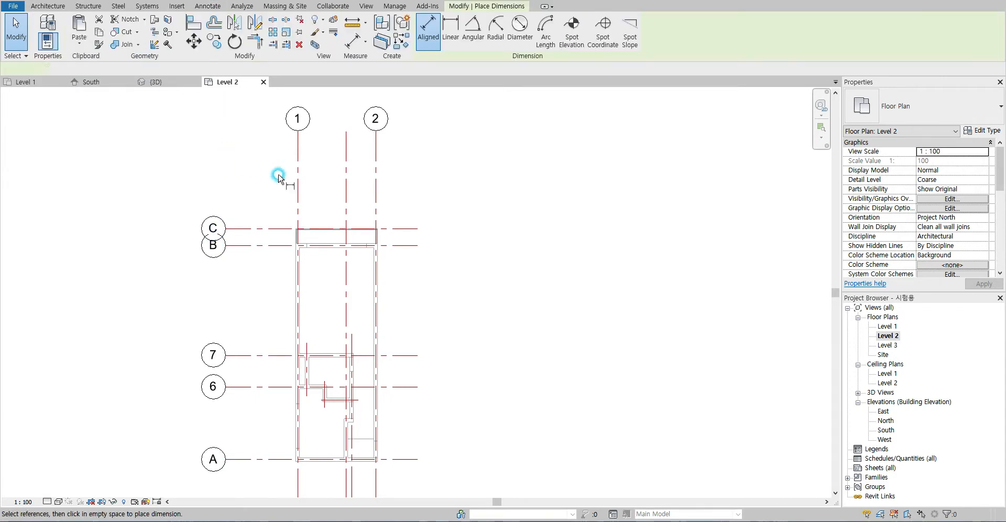
click(298, 197)
click(380, 205)
click(343, 180)
click(298, 204)
click(350, 212)
click(378, 212)
click(367, 193)
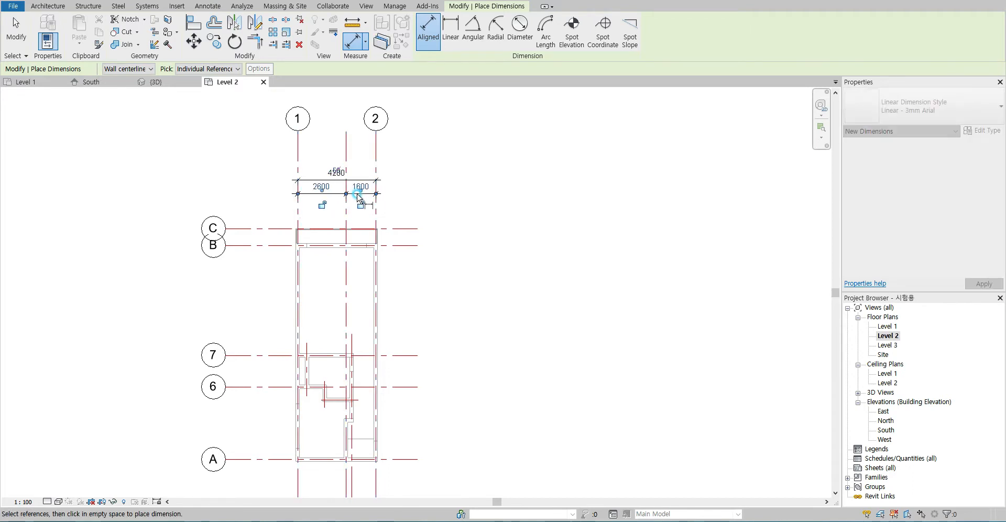
- Add an overall vertical aligned dimension between grids A and B beside the plan
click(268, 460)
click(271, 245)
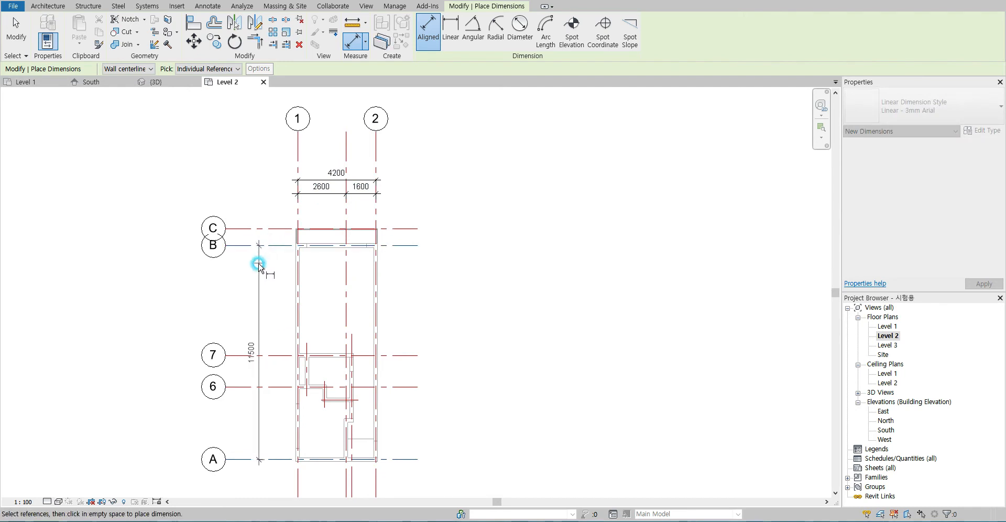
click(258, 263)
- Add a chained vertical dimension through grids A, 6, 7, B and C, inside the overall dimension
click(273, 459)
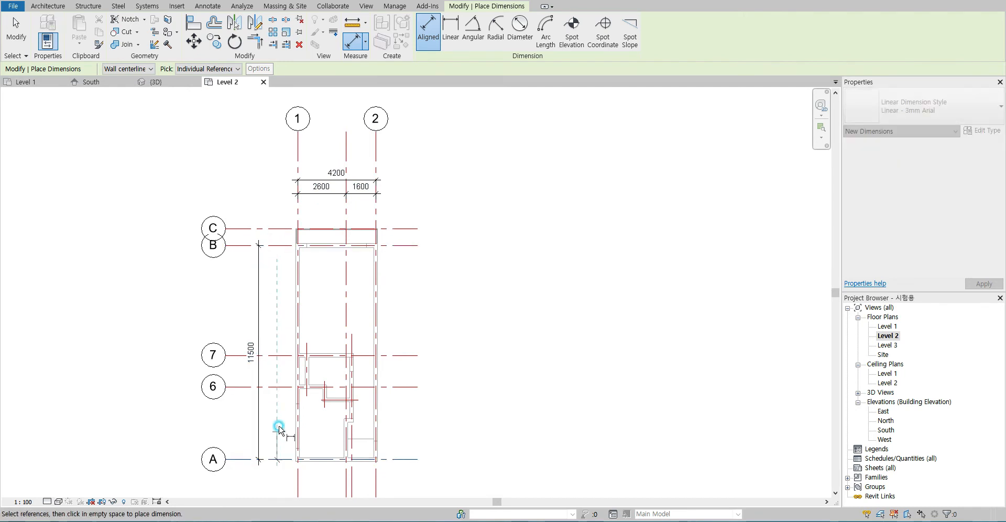
click(279, 387)
click(275, 355)
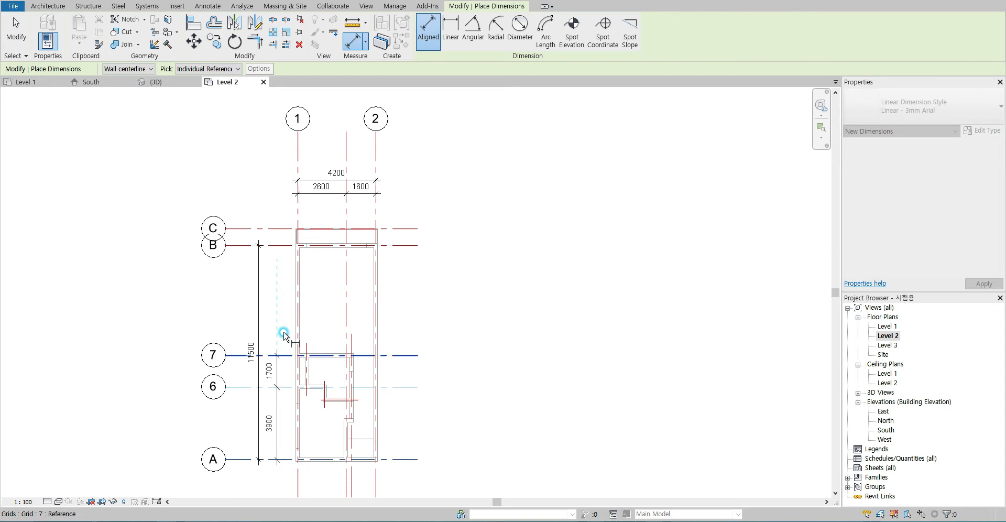
click(277, 245)
click(286, 230)
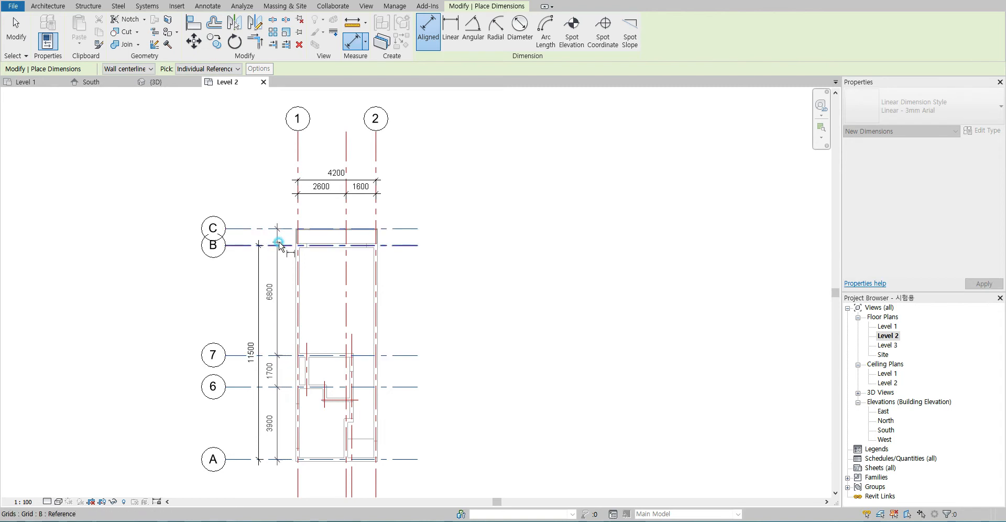
click(279, 229)
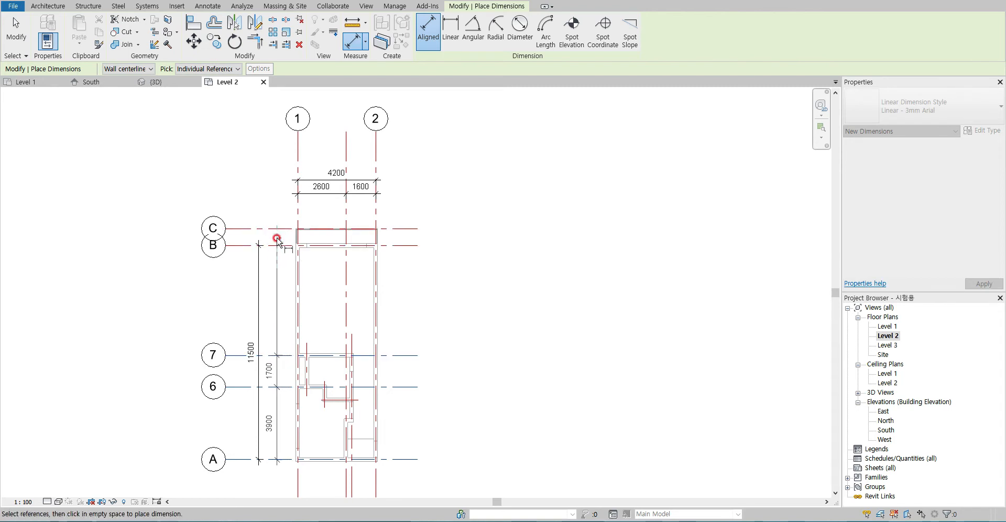
click(268, 245)
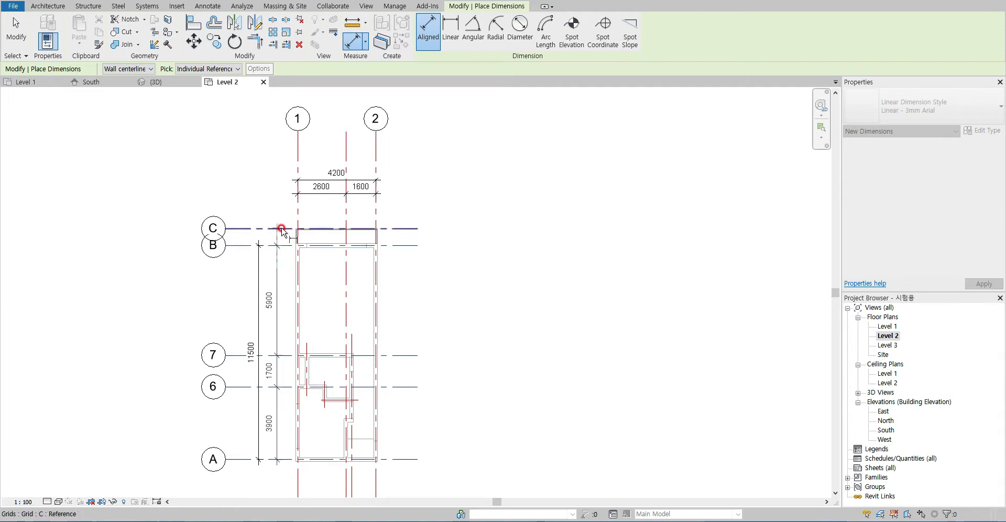
click(282, 229)
click(278, 259)
scroll(273, 278, up, 2)
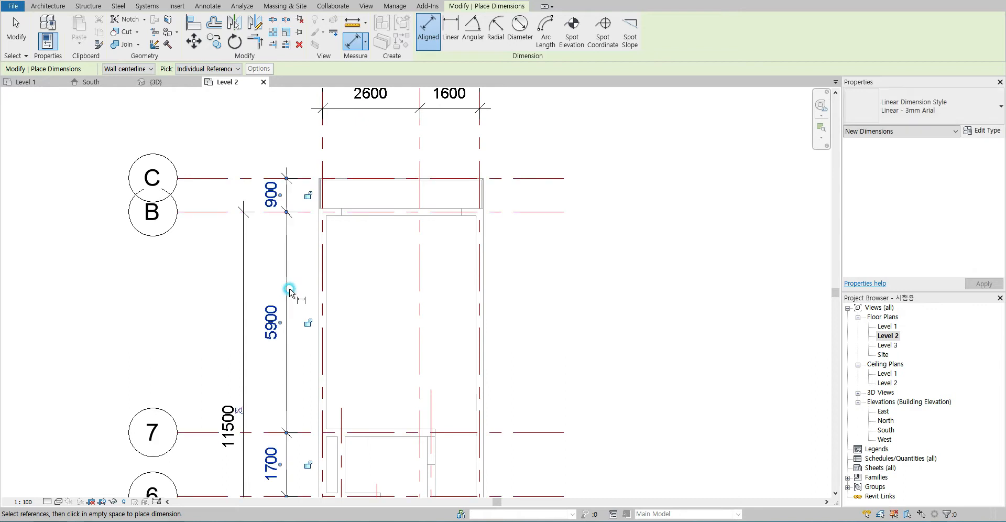
scroll(294, 340, down, 2)
key(Escape)
- Check the vertical grid spacing of the second floor plan in the reference drawing against the Level 2 plan
middle_drag(278, 370, 258, 280)
scroll(254, 302, up, 2)
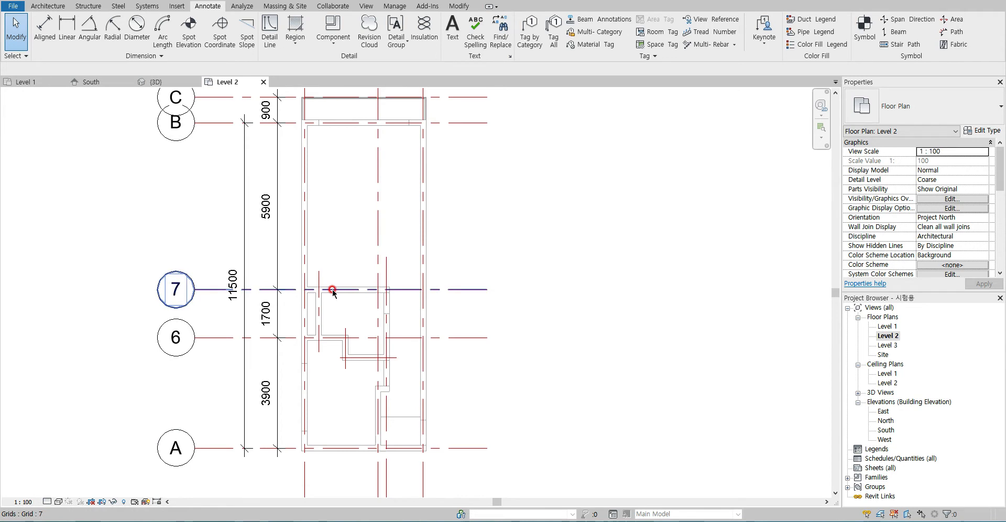
scroll(306, 295, up, 4)
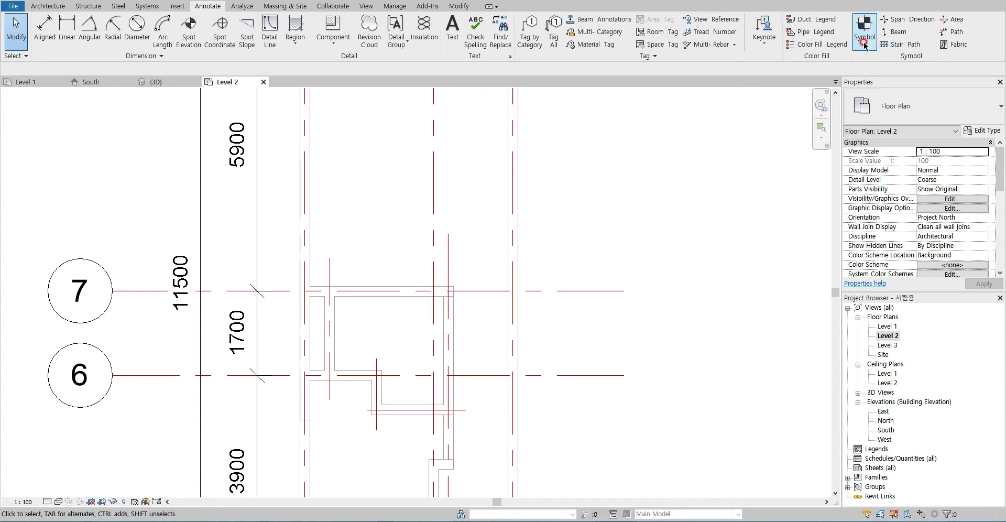
click(48, 6)
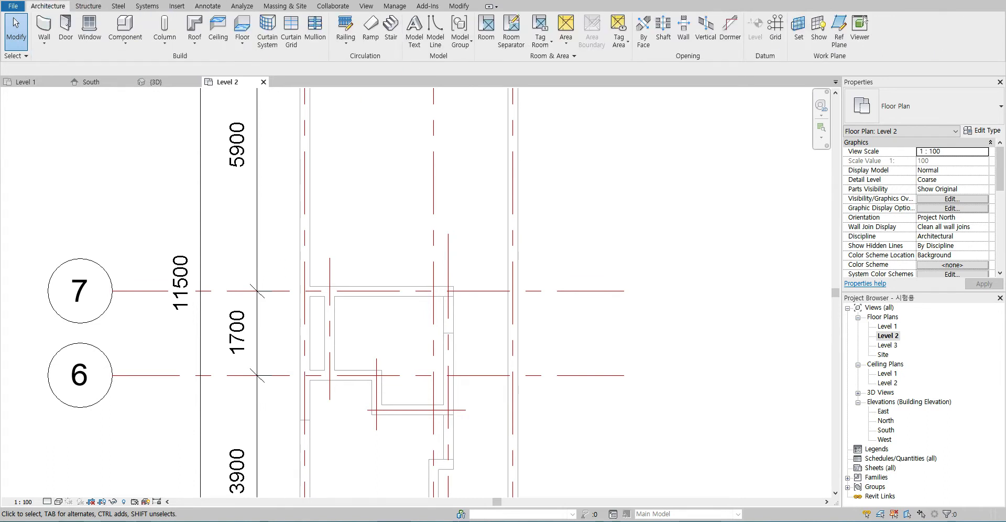
click(139, 521)
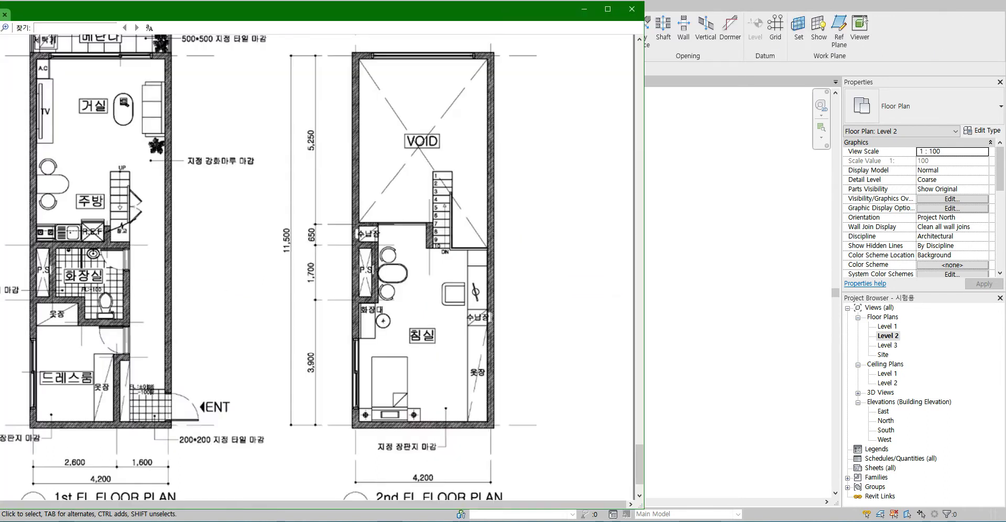
click(682, 264)
- Delete the chained vertical dimension running through grids A, 6, 7, B and C
click(257, 157)
scroll(276, 204, down, 2)
middle_drag(276, 204, 281, 293)
key(Delete)
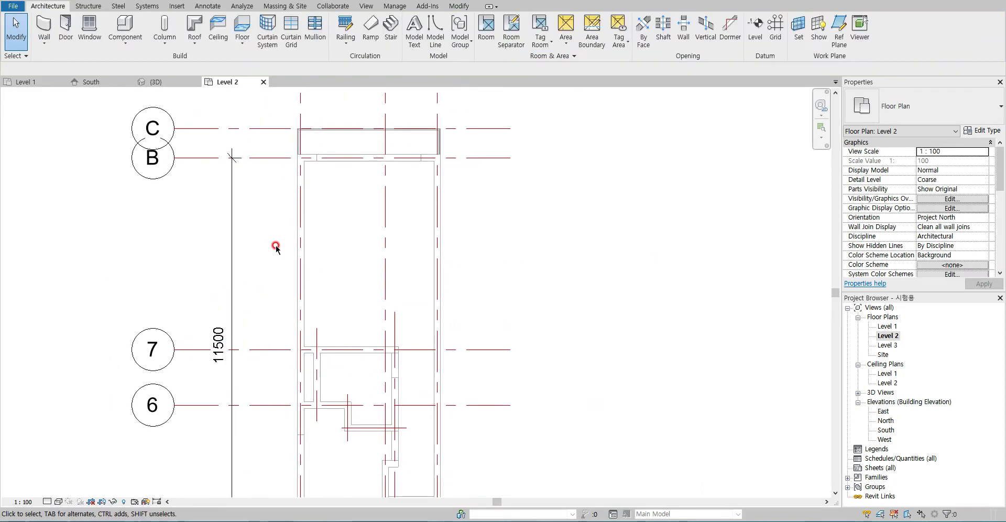
- Draw a short horizontal grid line across grid 1, about 525 mm above grid 7, and hide its bubble
click(775, 27)
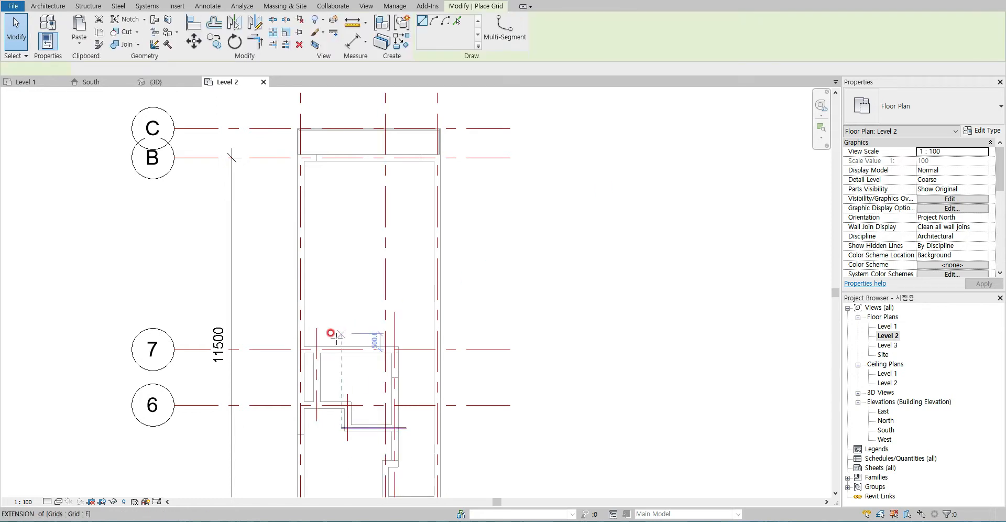
scroll(330, 334, up, 3)
click(334, 325)
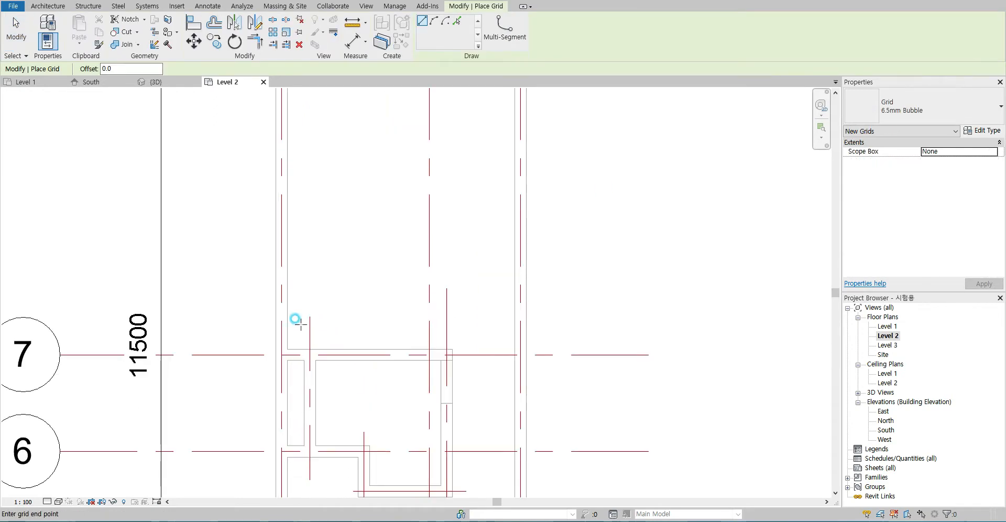
click(245, 324)
key(Escape)
key(Escape)
click(210, 338)
click(87, 325)
- Set the distance between the new short grid line and grid 7 to 650 mm
scroll(293, 343, up, 2)
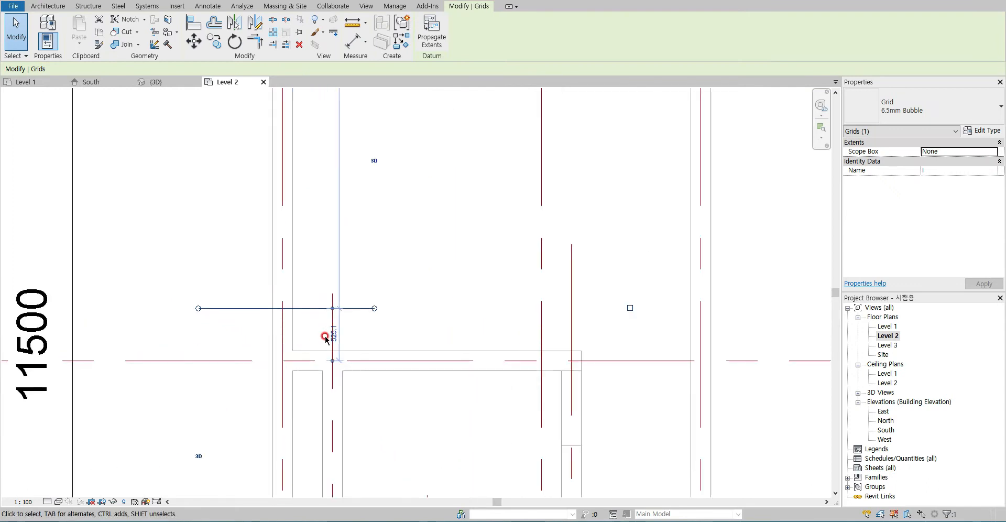
click(329, 336)
text(650)
key(Return)
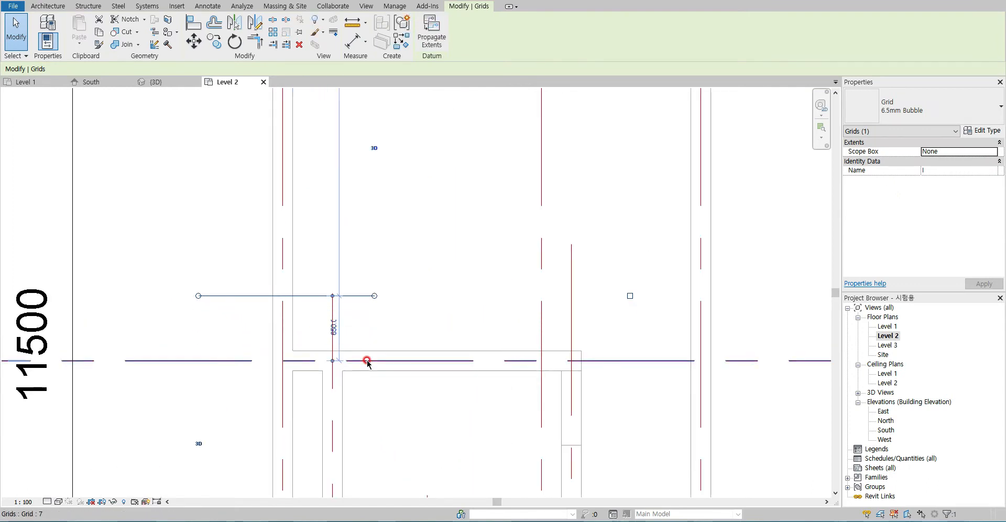
click(236, 246)
- Extend the outer end of the short grid line farther outward from the building toward the vertical overall dimension
scroll(205, 285, down, 2)
click(206, 290)
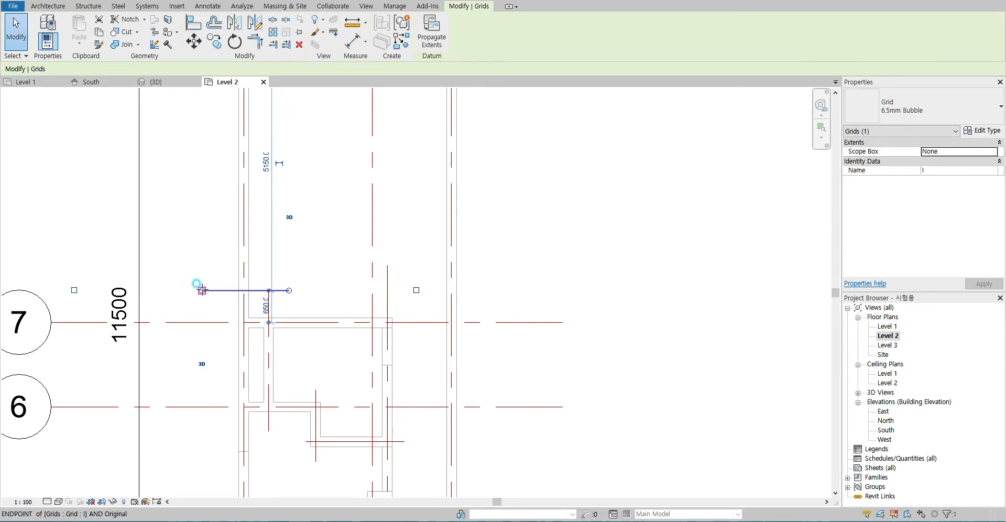
drag(205, 292, 157, 291)
scroll(192, 292, down, 2)
click(133, 271)
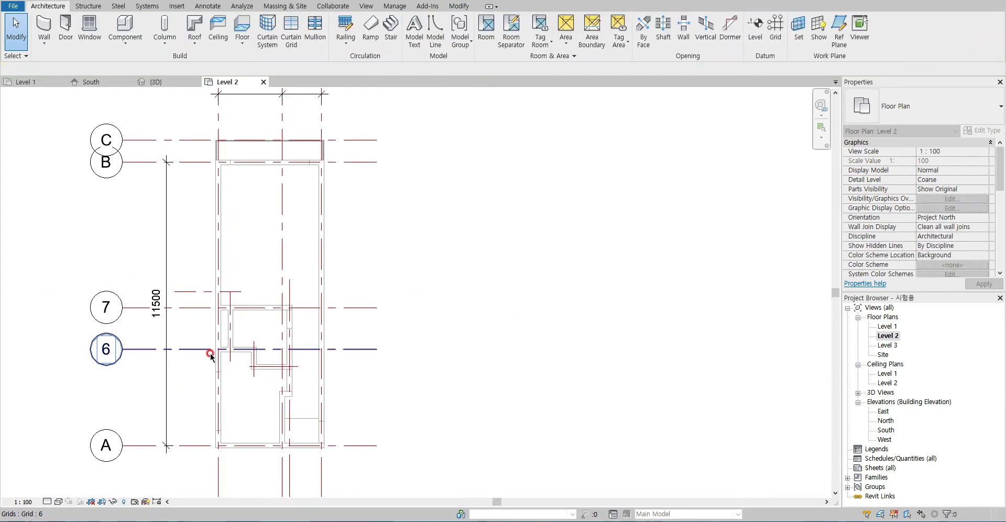
- Add a chained aligned dimension through grids A, 6, 7, the short grid line, B and C, between the overall dimension and the building
click(208, 5)
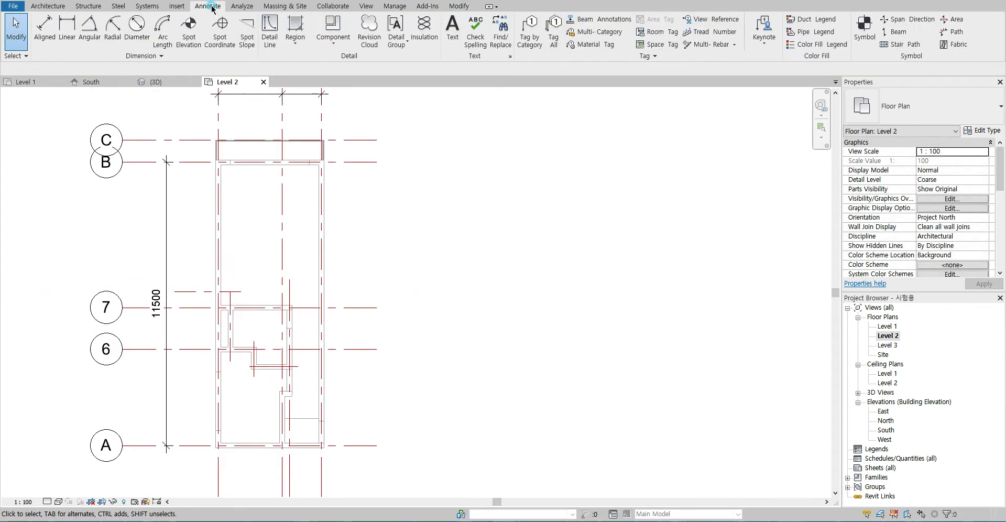
click(44, 26)
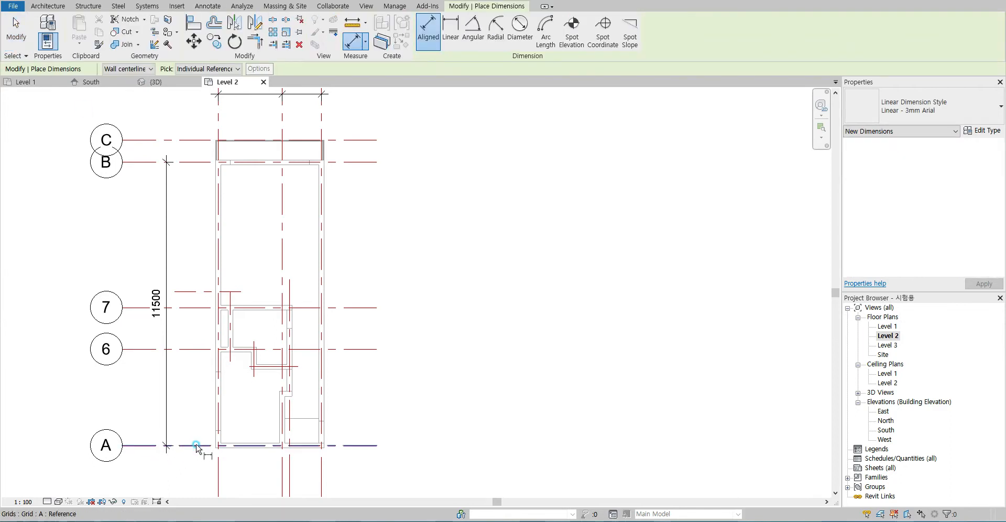
click(198, 446)
click(199, 349)
click(202, 307)
click(202, 292)
click(198, 163)
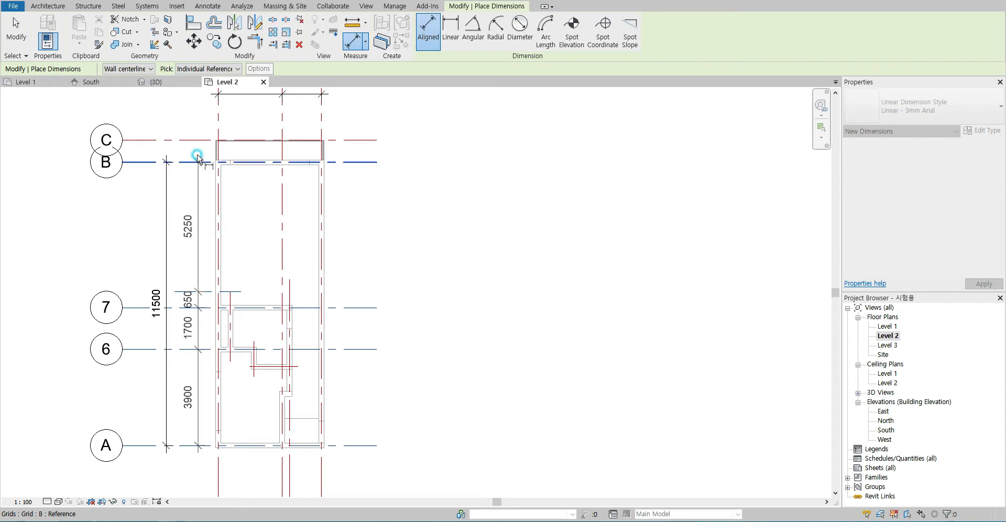
click(197, 140)
click(187, 171)
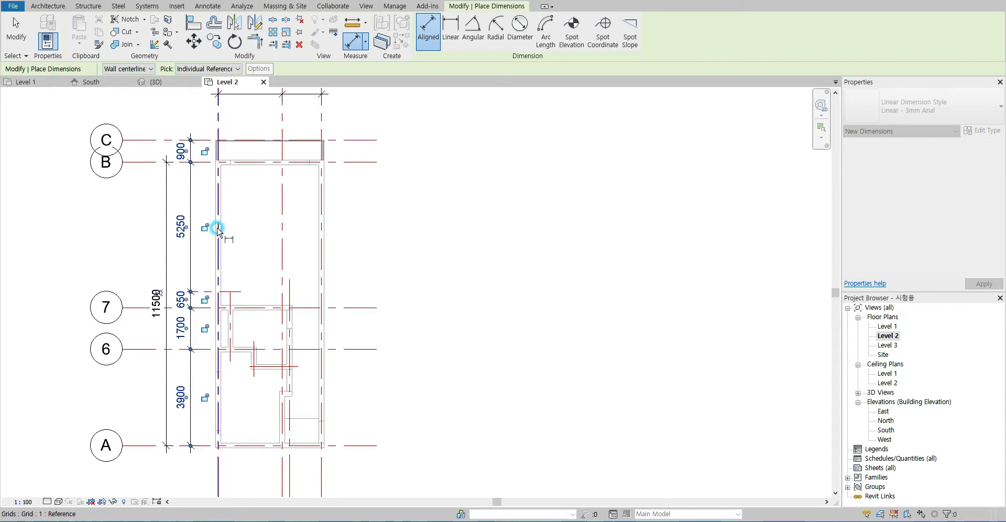
key(Escape)
key(Escape)
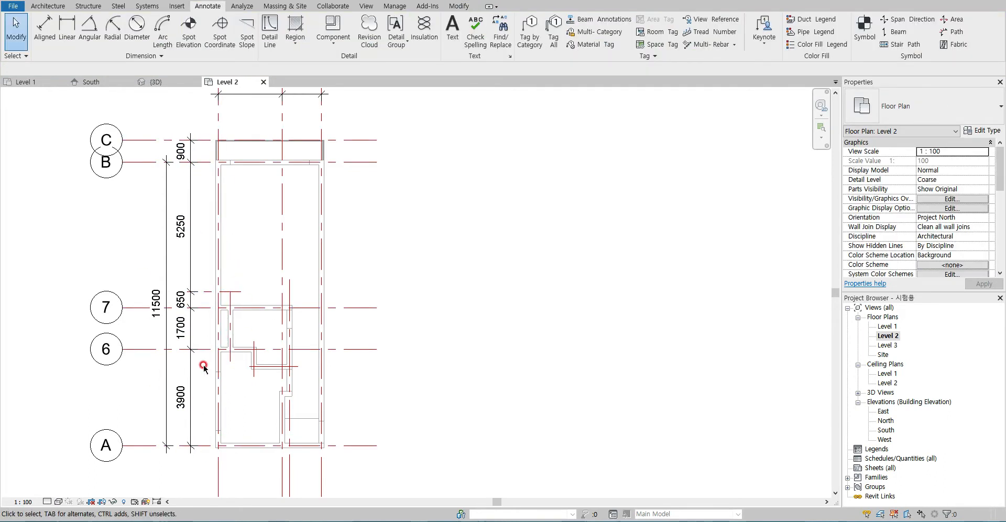
- After consulting the reference second floor plan, set up a Generic - 200mm wall on Level 2 with its height going up to Level 3
scroll(199, 327, up, 2)
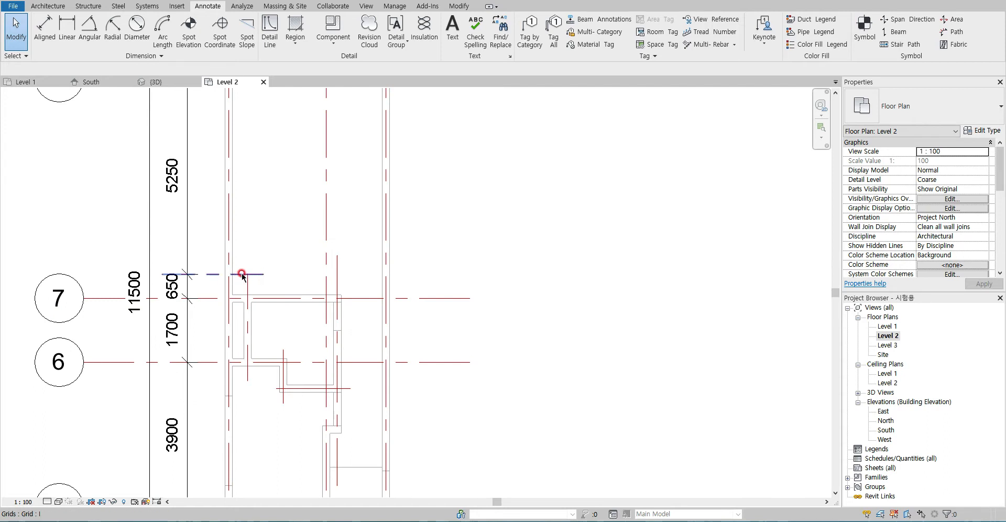
key(alt+Tab)
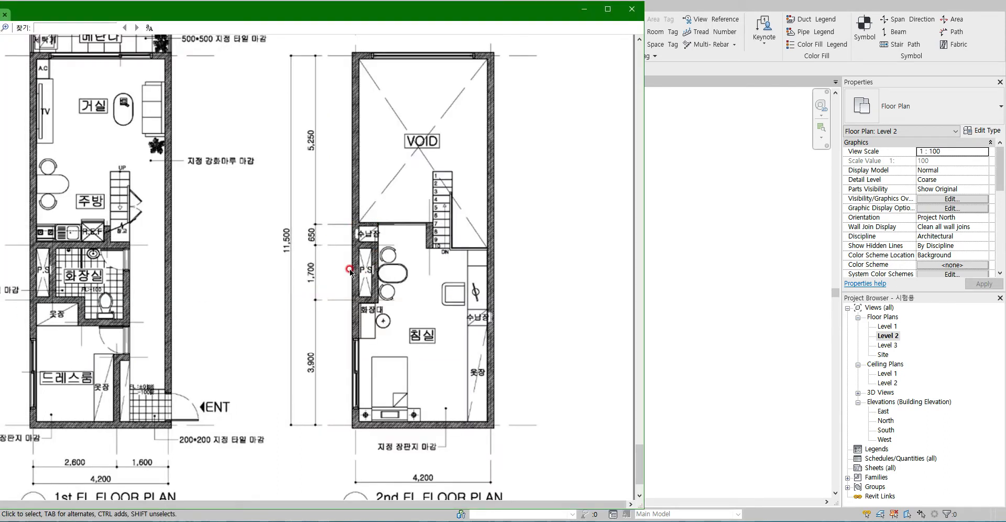
click(687, 290)
scroll(265, 393, down, 3)
key(a)
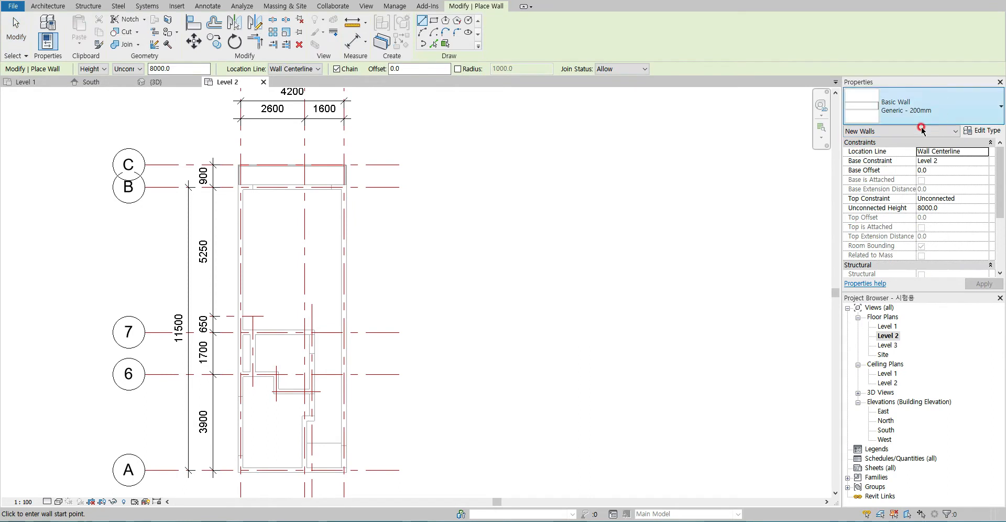
scroll(233, 175, up, 5)
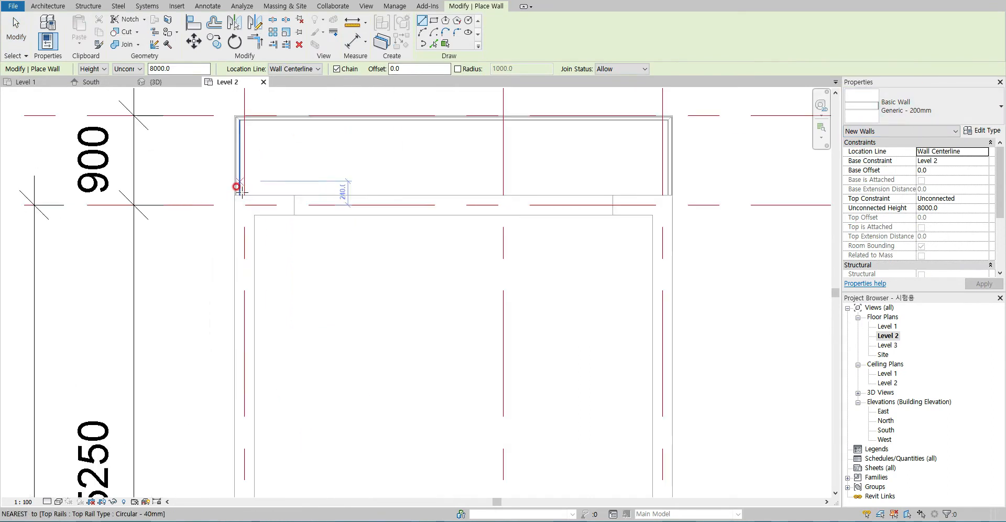
click(132, 69)
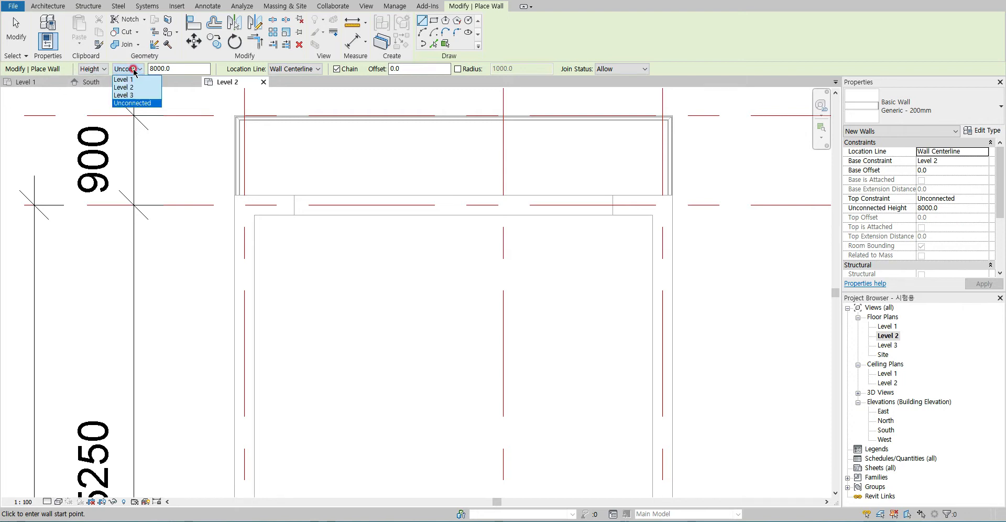
click(149, 94)
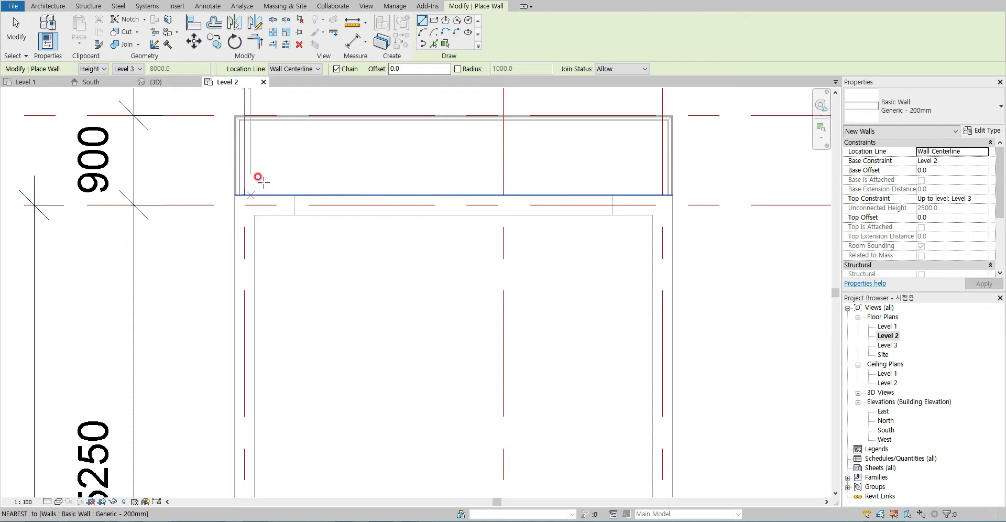
- Draw the four outer walls as a closed rectangle along grids B and A and the two outermost vertical grids
click(244, 205)
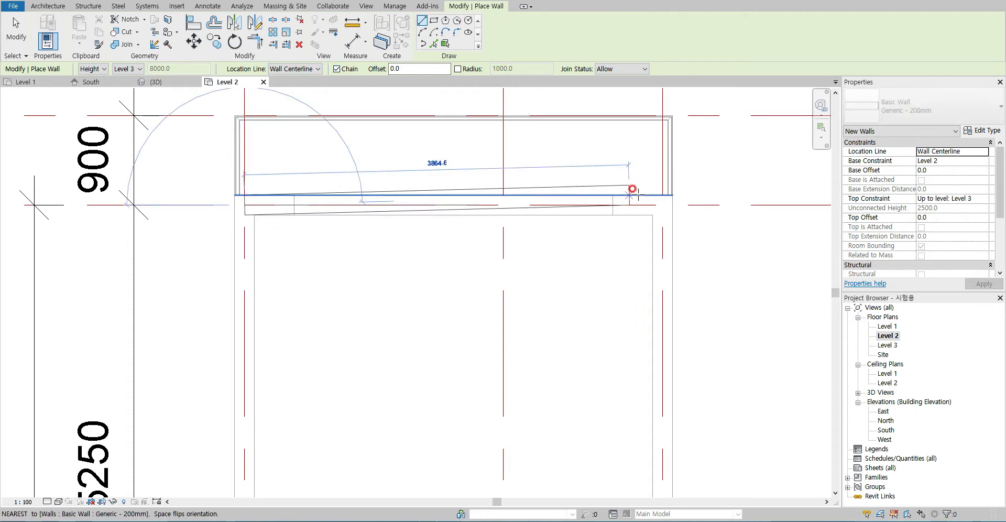
click(662, 205)
scroll(650, 319, down, 2)
scroll(547, 285, down, 1)
middle_drag(547, 286, 488, 207)
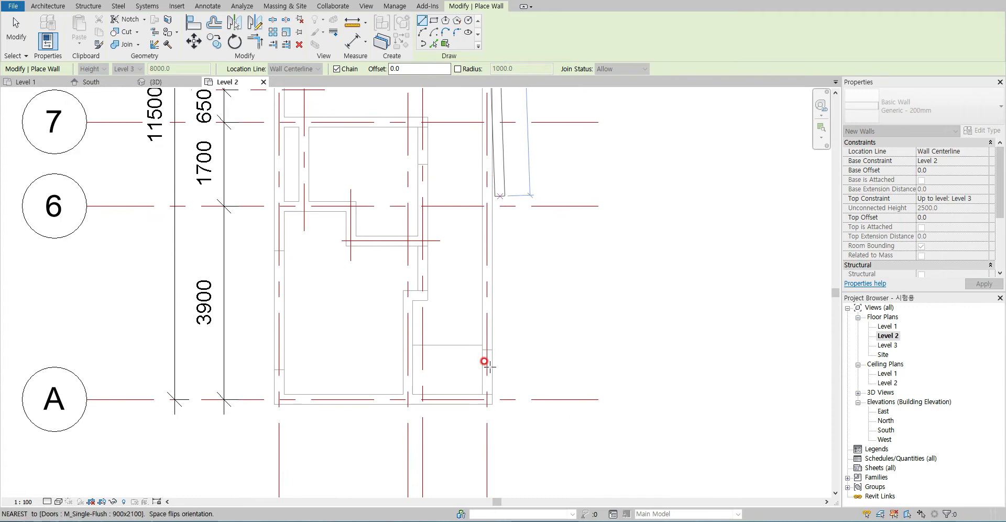
click(486, 393)
click(277, 393)
scroll(287, 222, down, 1)
middle_drag(288, 223, 257, 392)
click(250, 184)
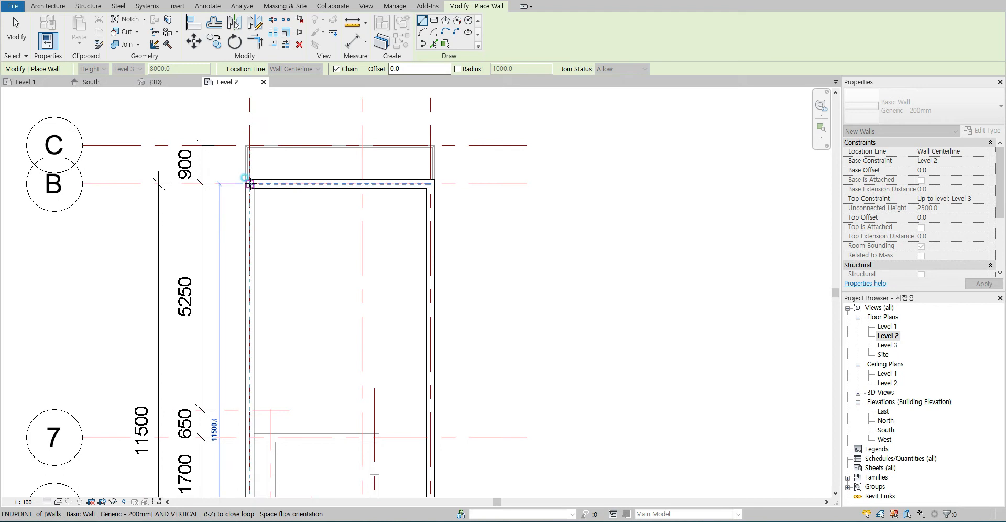
key(Escape)
key(Escape)
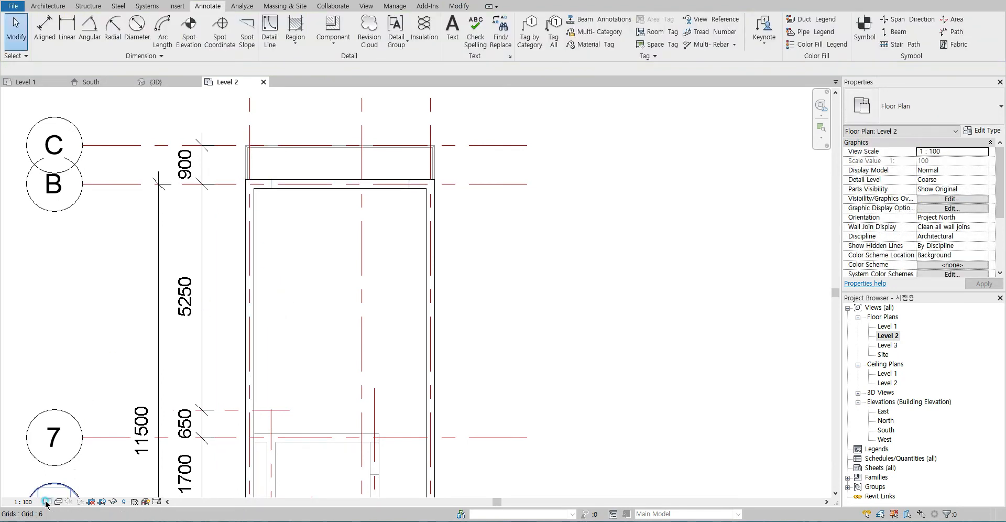
- Set the view's detail level to Medium and its visual style to Consistent Colors
click(54, 484)
click(57, 501)
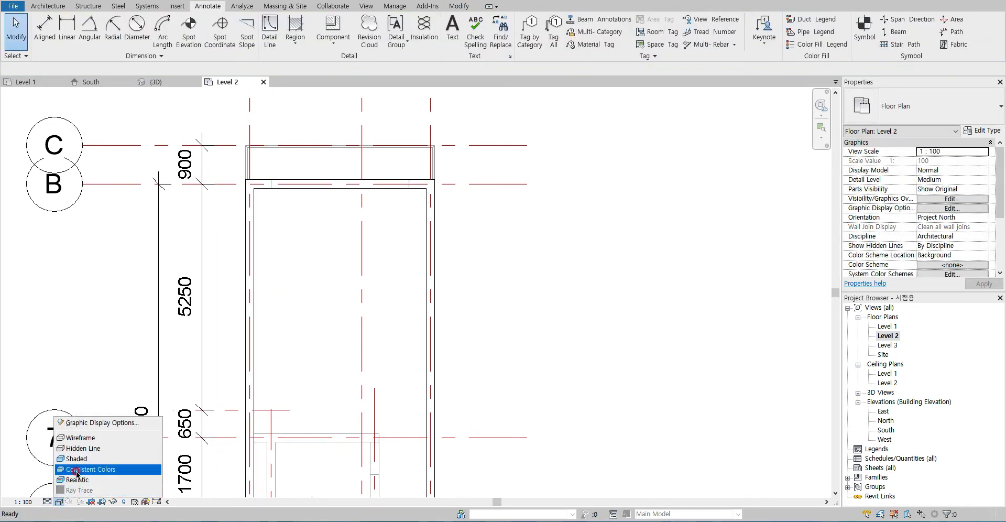
click(77, 470)
- Draw Generic - 200mm walls enclosing the shaft between grids 6 and 7, with the shaft wall's centreline 400 mm from the grid 1 wall's inner face
scroll(160, 356, down, 2)
scroll(265, 272, up, 3)
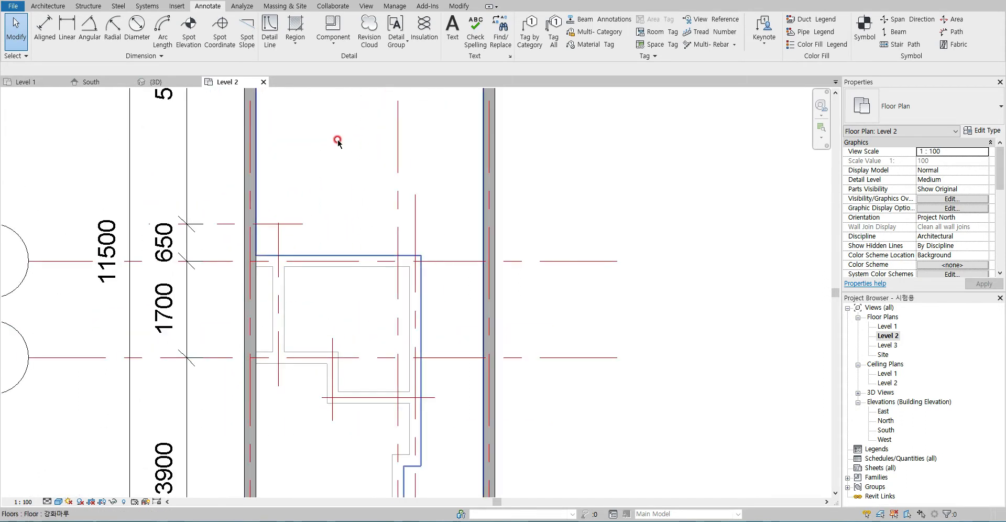
key(w)
key(a)
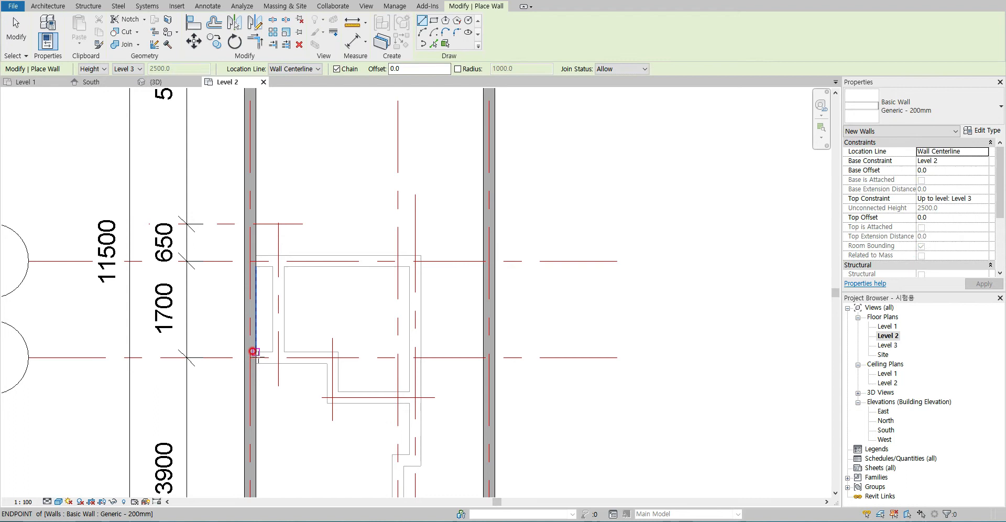
click(275, 355)
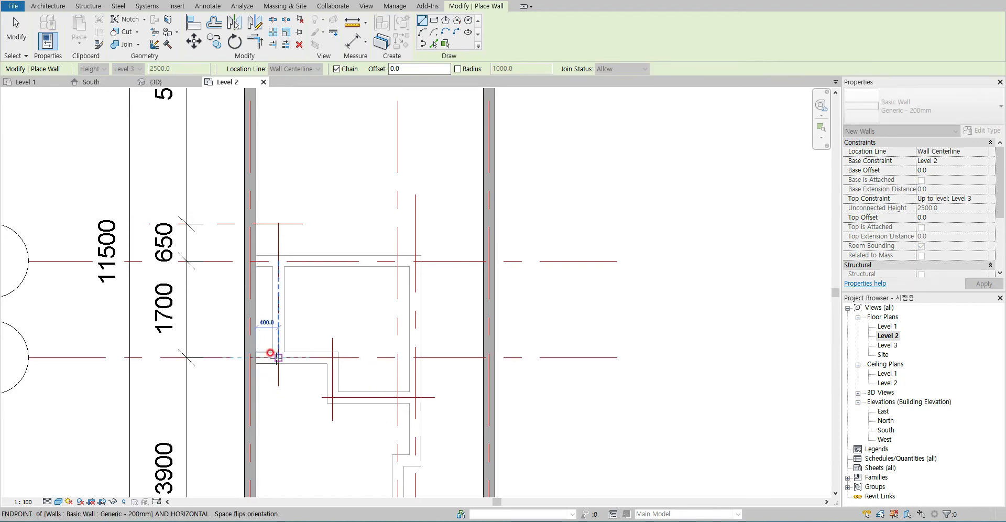
click(275, 256)
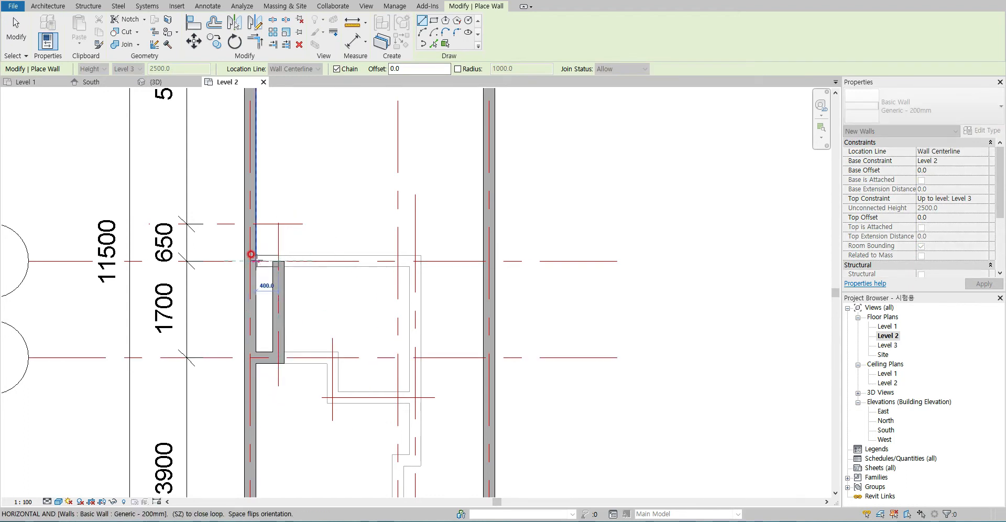
key(Escape)
key(Escape)
- Start another wall and duplicate the Generic - 200mm wall type under the name Generic - 100
scroll(263, 226, up, 3)
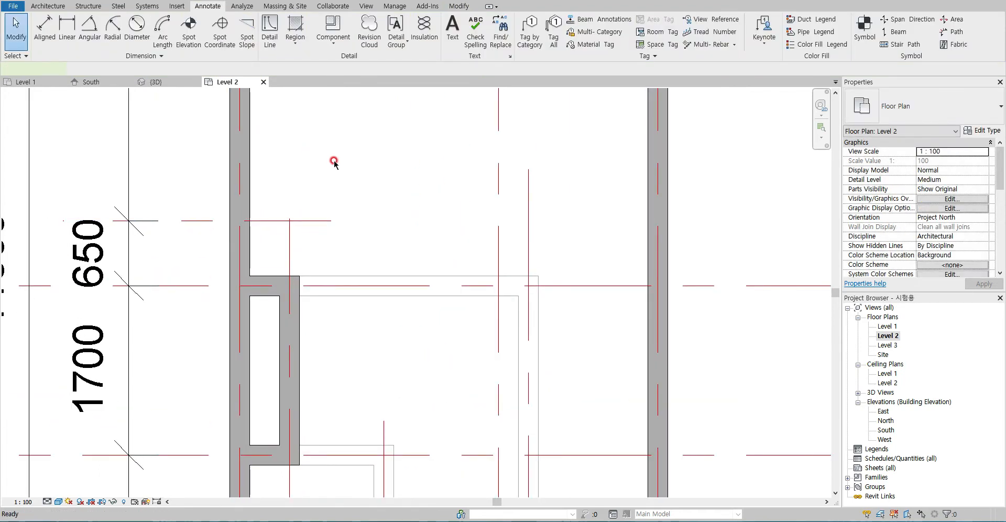
key(w)
key(a)
click(928, 119)
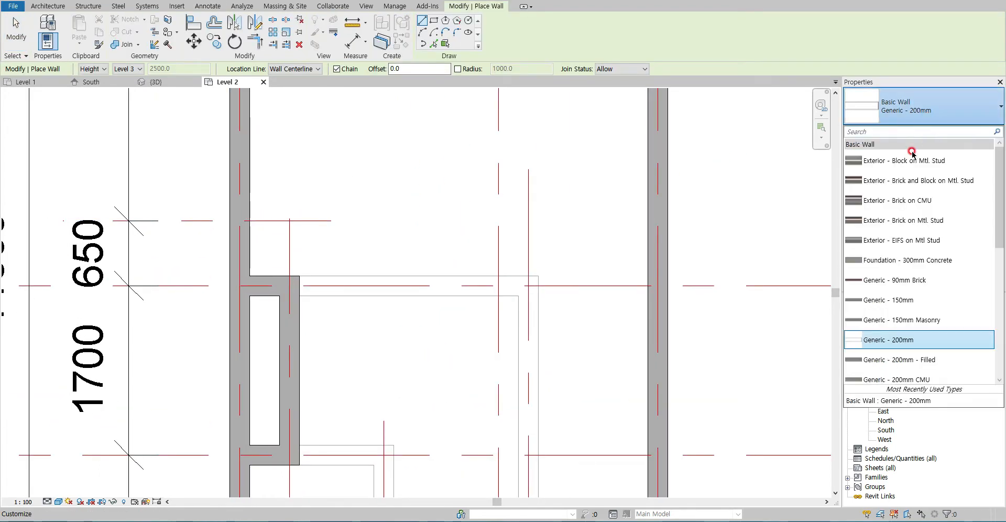
click(901, 300)
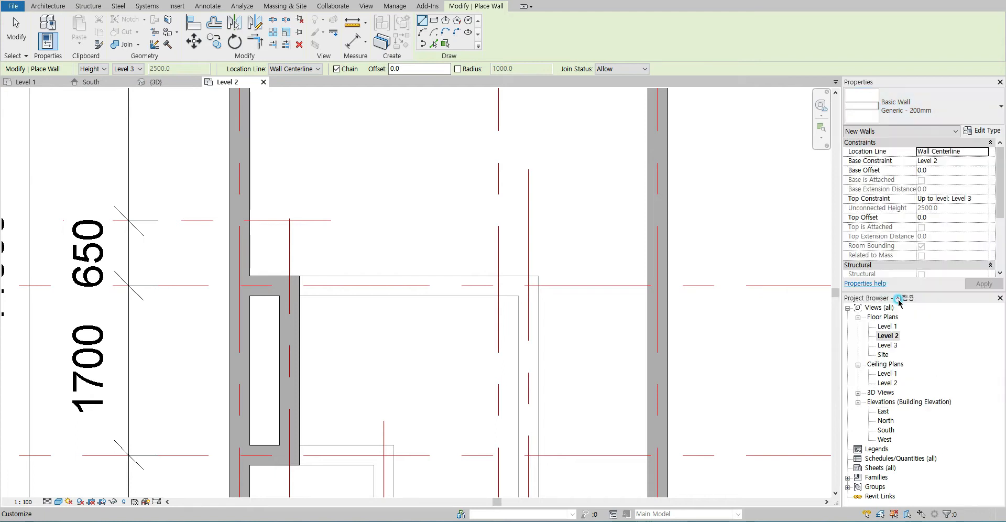
click(925, 113)
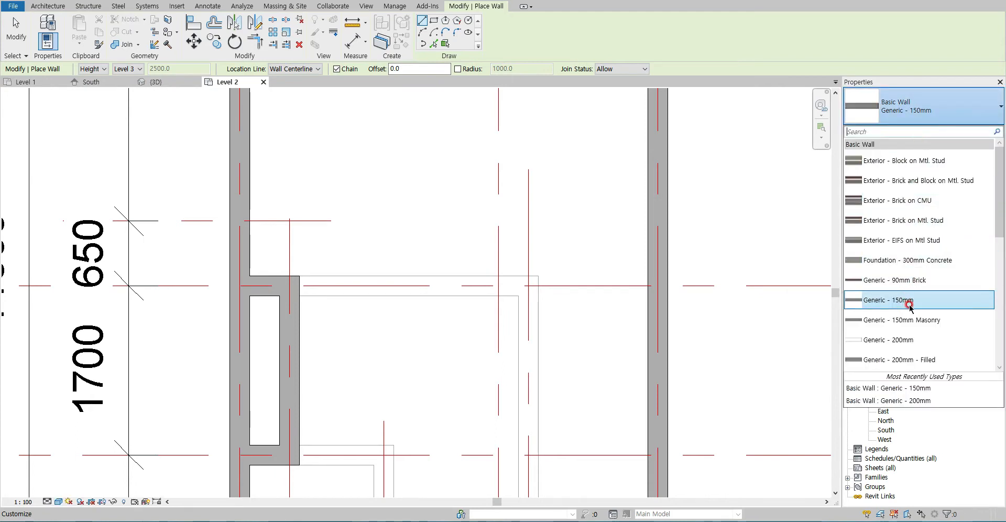
click(900, 341)
click(978, 130)
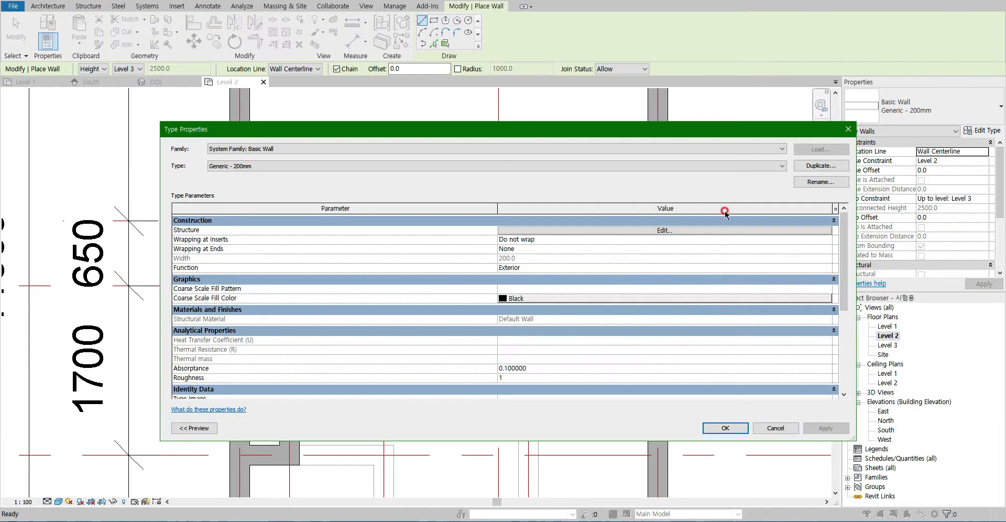
click(818, 165)
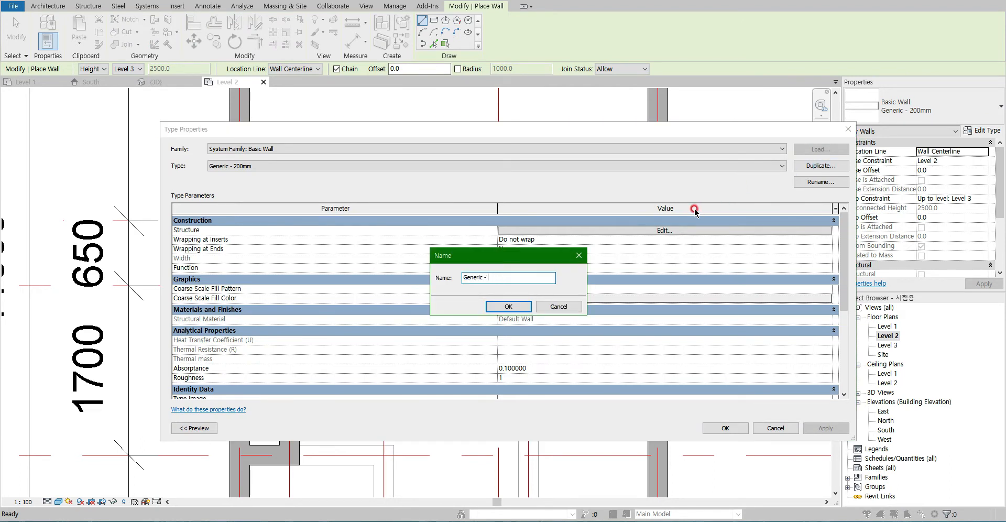
click(513, 306)
- Set the structure layer thickness of the Generic - 100 wall type to 100 mm and apply the type changes
click(603, 230)
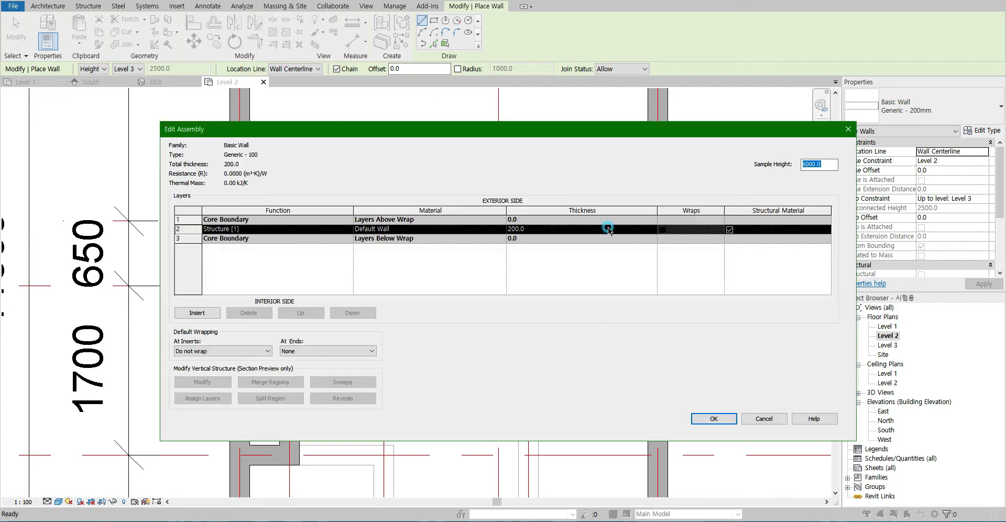
click(537, 229)
text(100)
key(Tab)
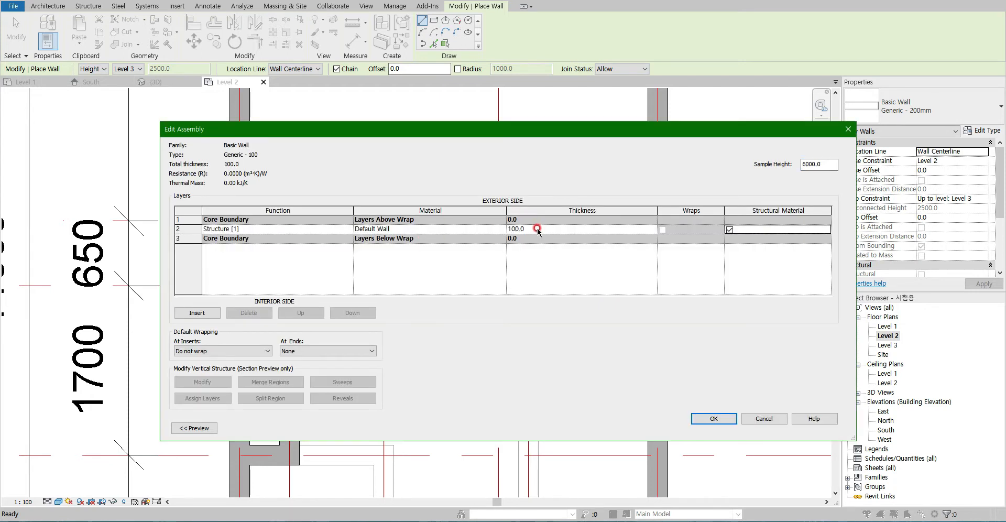
click(726, 418)
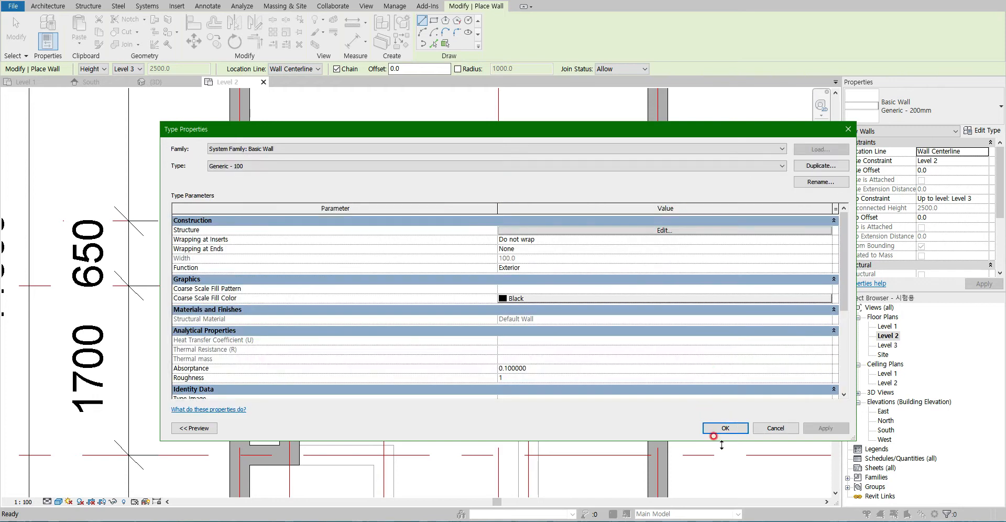
click(726, 428)
- Draw a Generic - 100 wall along the short grid from the grid 1 wall and align its free end with the shaft wall's outer face
click(249, 220)
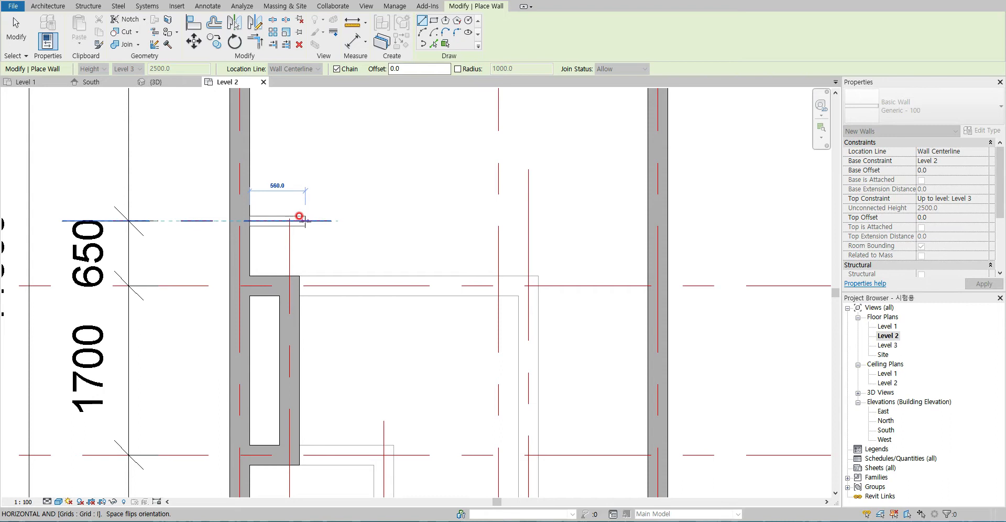
click(306, 221)
key(Escape)
key(Escape)
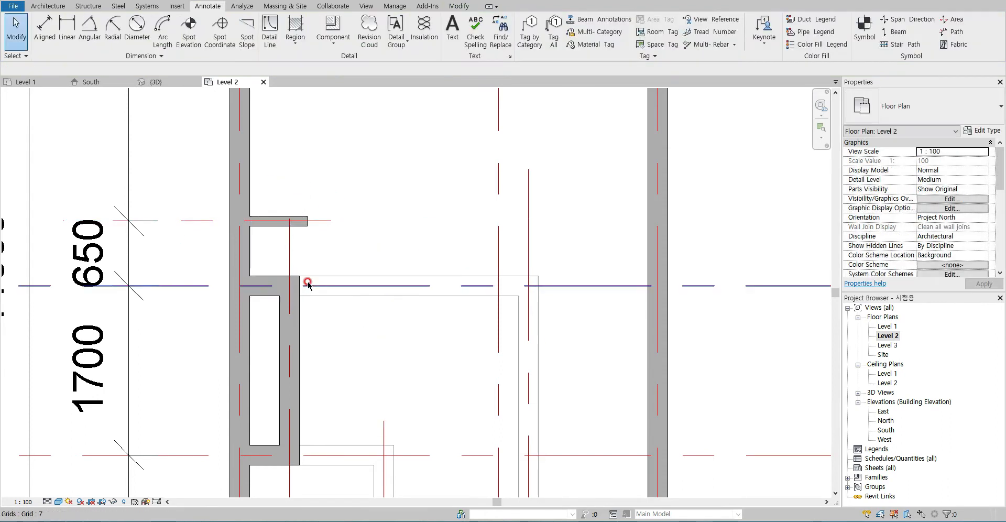
scroll(300, 253, up, 3)
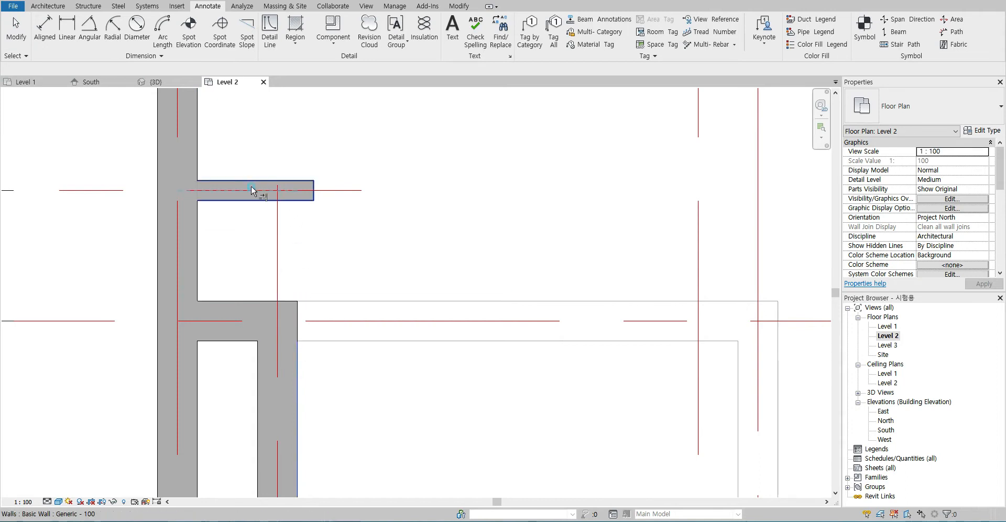
scroll(261, 243, down, 3)
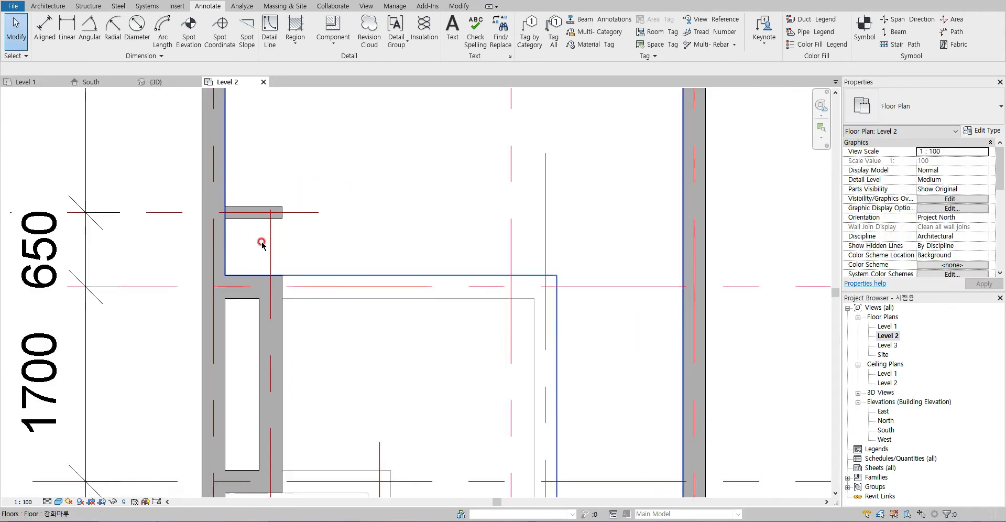
- Switch to the reference drawing and examine the staircase beside the kitchen on the first floor plan
key(alt+Tab)
click(379, 254)
click(430, 231)
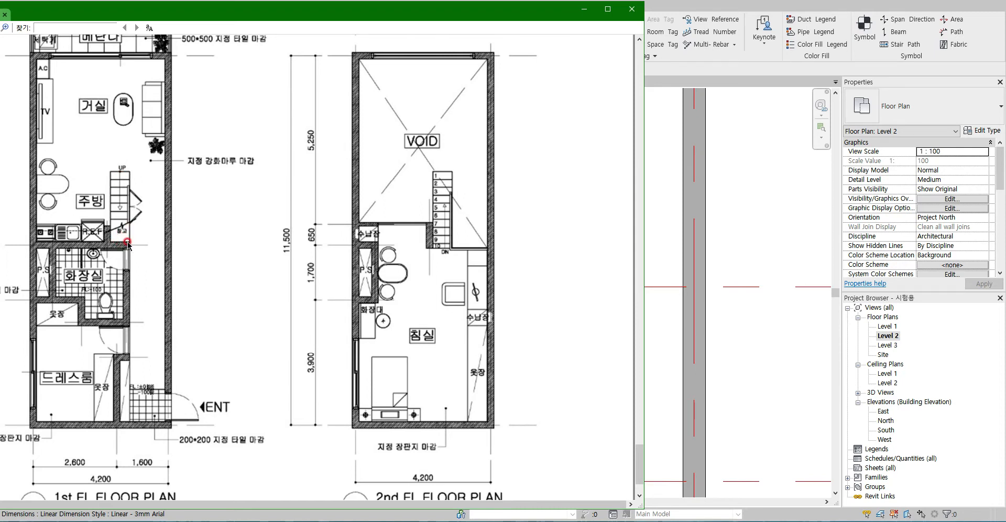
ctrl+scroll(115, 214, up, 4)
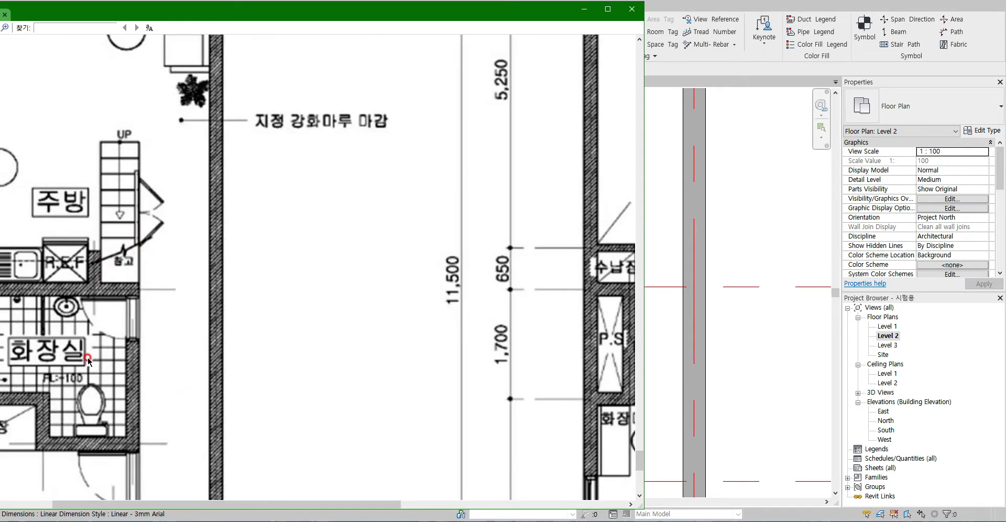
drag(90, 348, 103, 306)
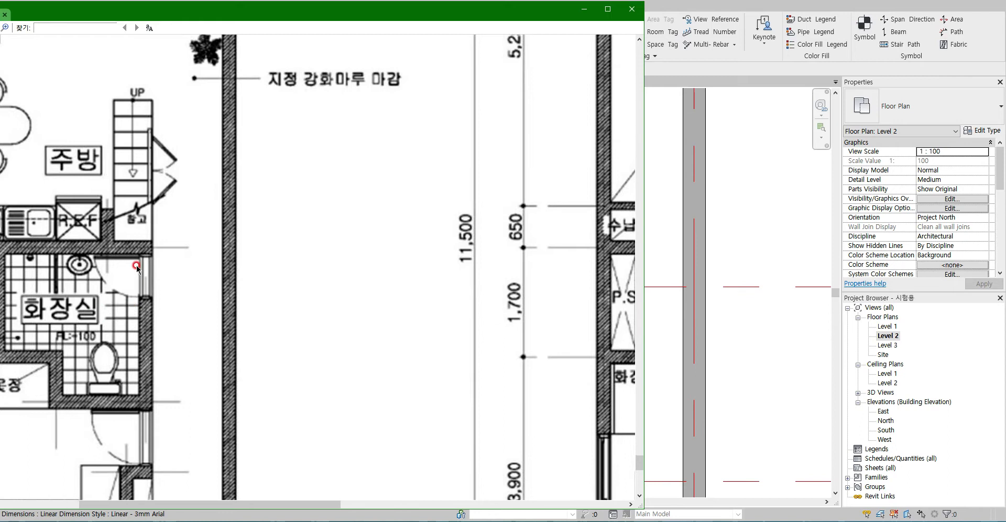
ctrl+scroll(136, 265, up, 4)
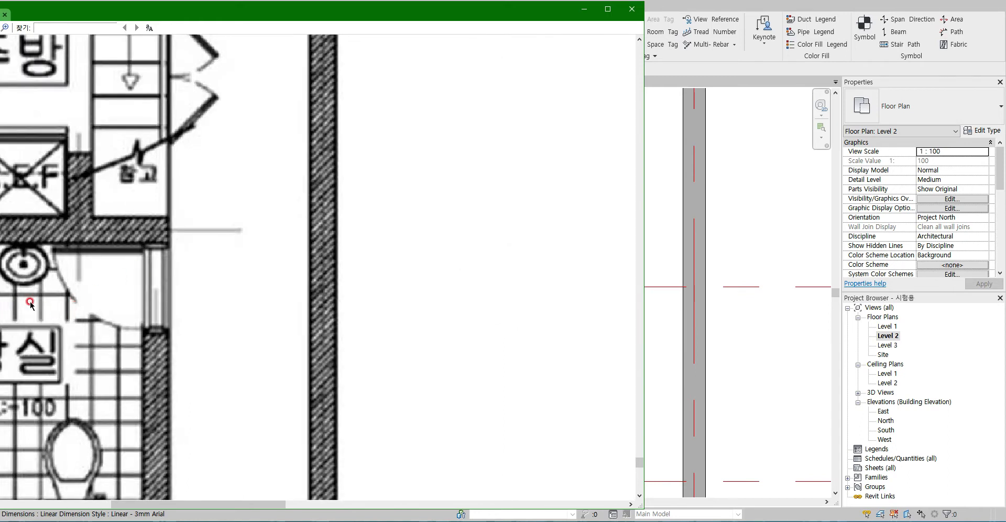
drag(13, 307, 53, 396)
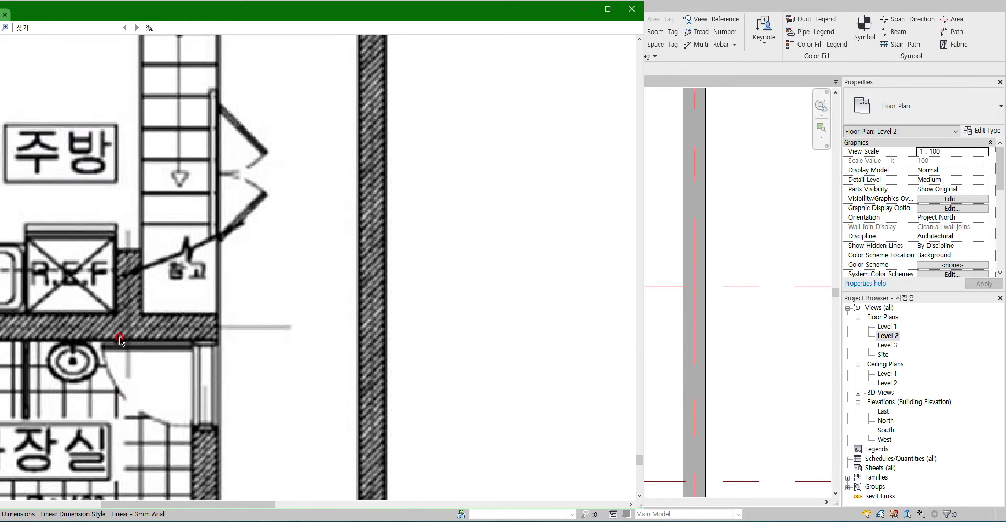
ctrl+scroll(120, 339, down, 2)
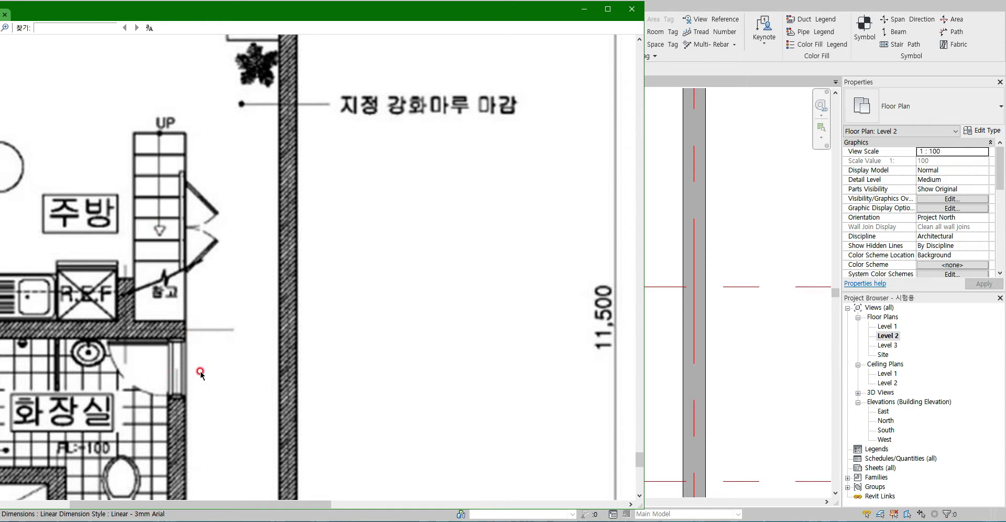
click(728, 359)
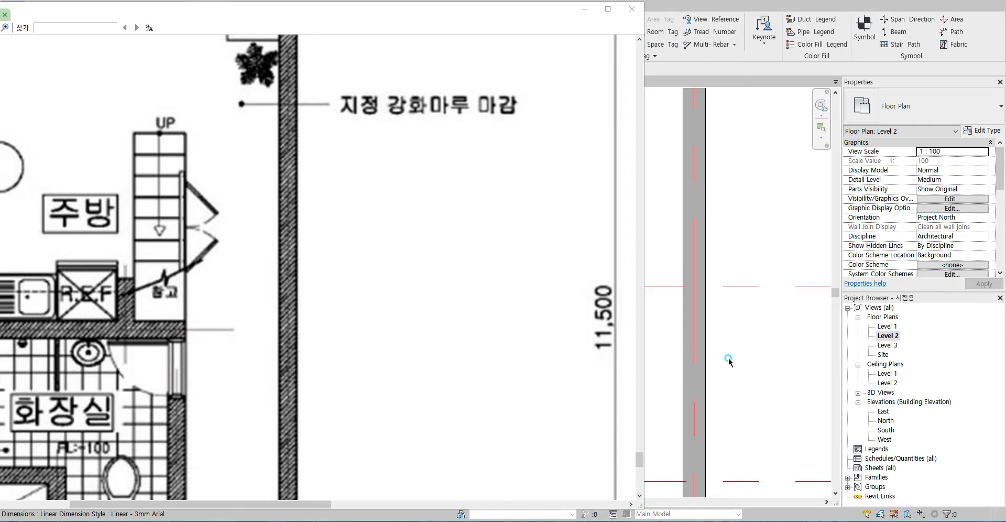
- Draw a model line about 1900 mm long toward grid B from the outer corner of the underlying bathroom walls at grid 7
scroll(335, 351, down, 5)
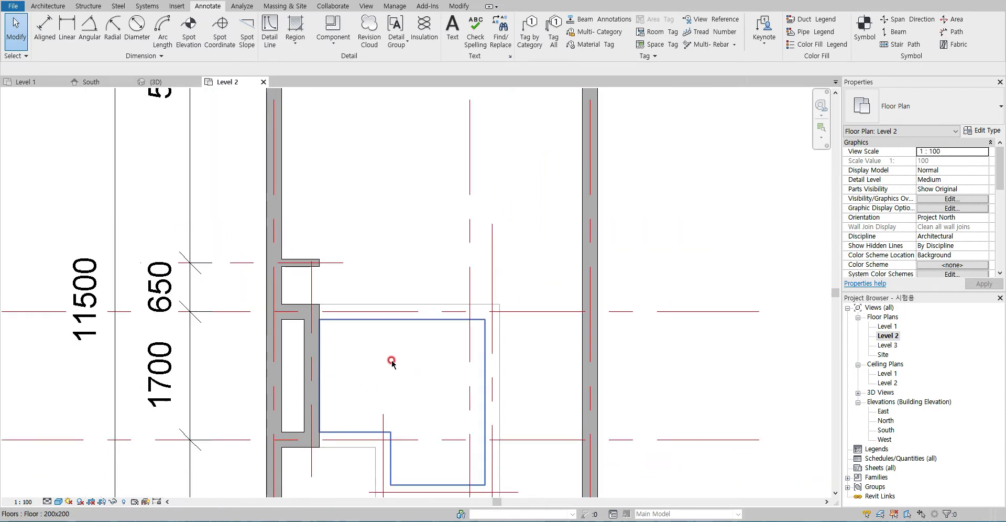
middle_drag(139, 382, 150, 281)
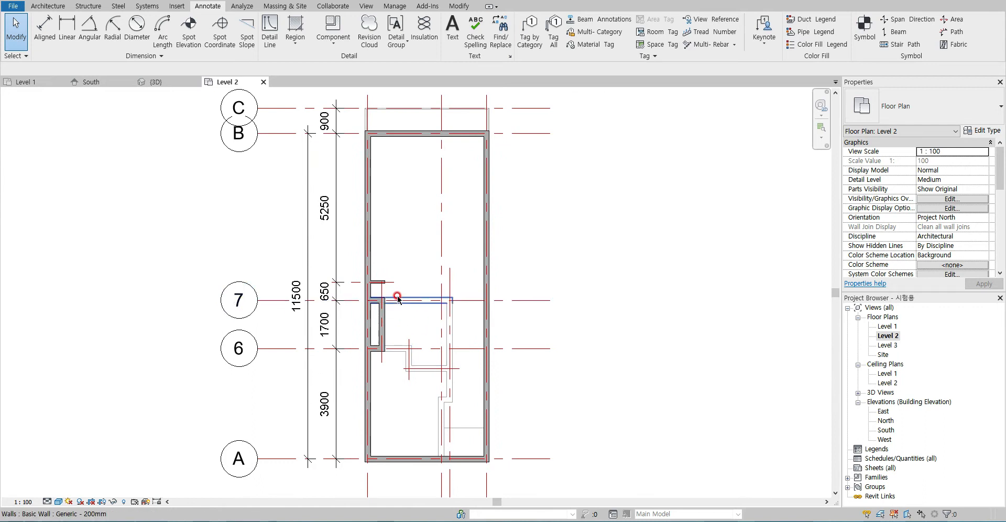
scroll(398, 294, up, 3)
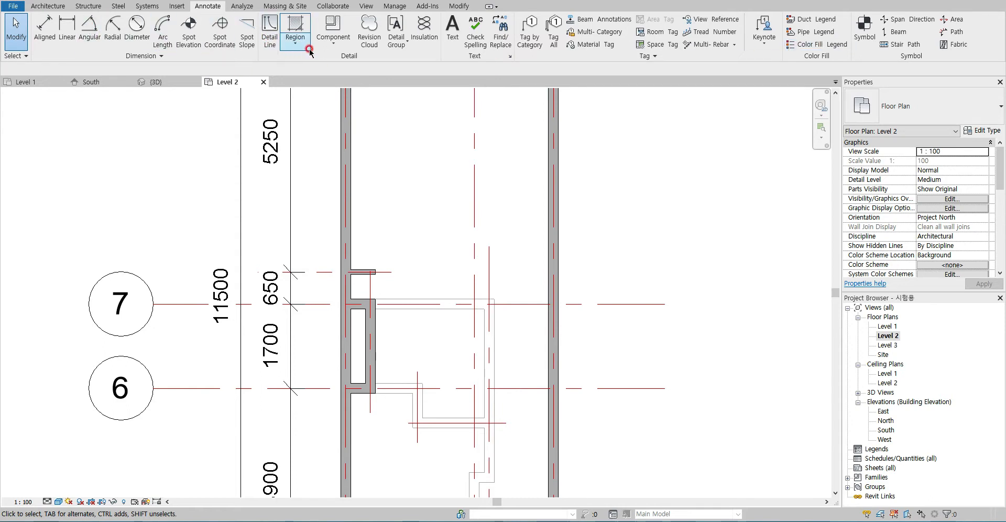
click(48, 6)
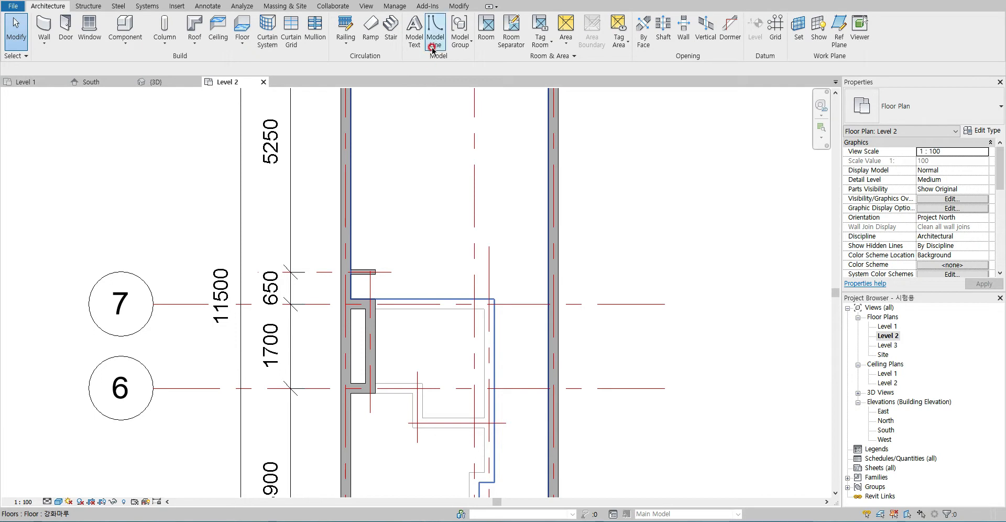
click(436, 29)
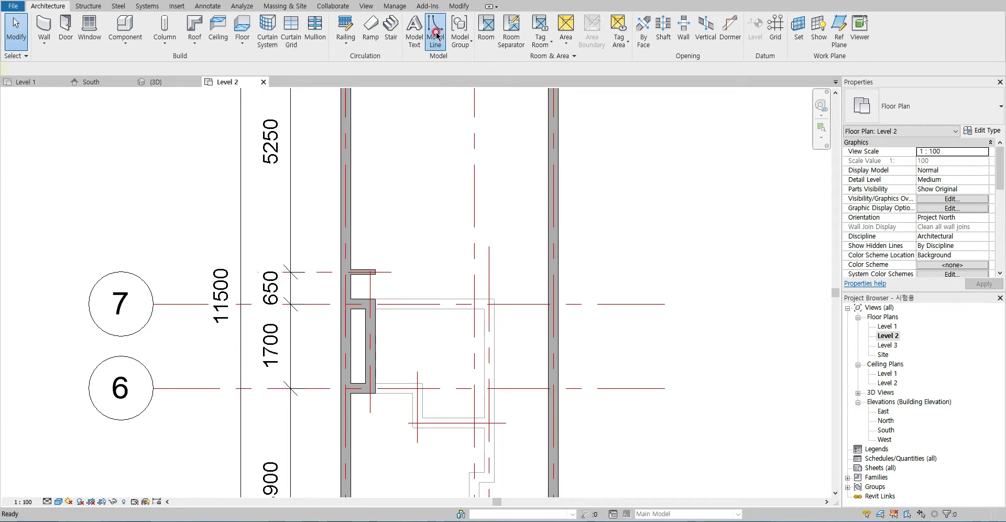
click(489, 295)
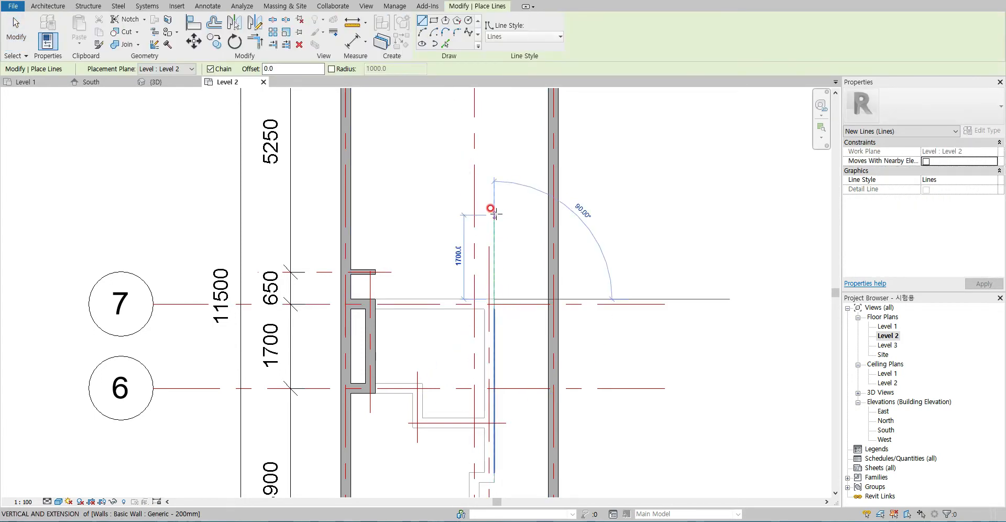
click(494, 205)
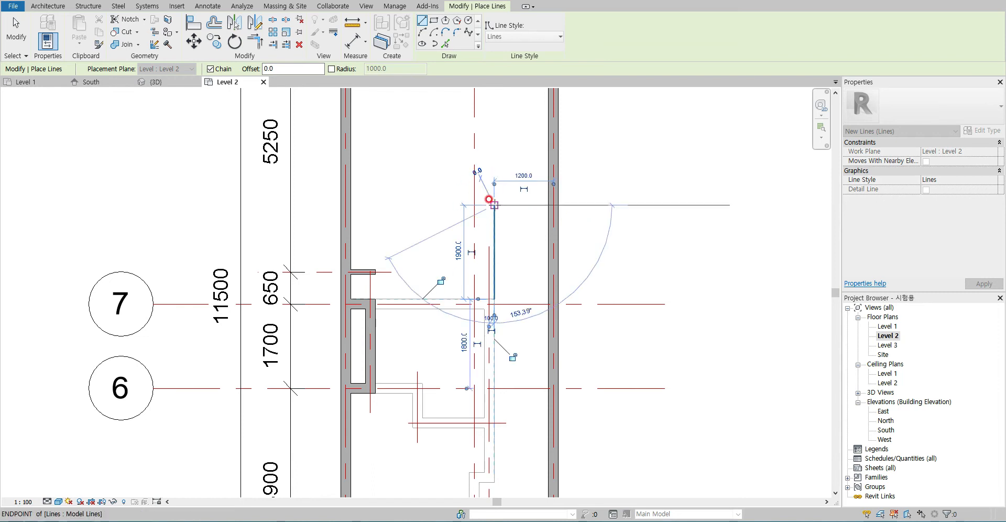
key(Escape)
key(Escape)
- Draw a 700 mm model line from the upper end of the stair line, perpendicular to it, toward the grid 1 wall
click(431, 38)
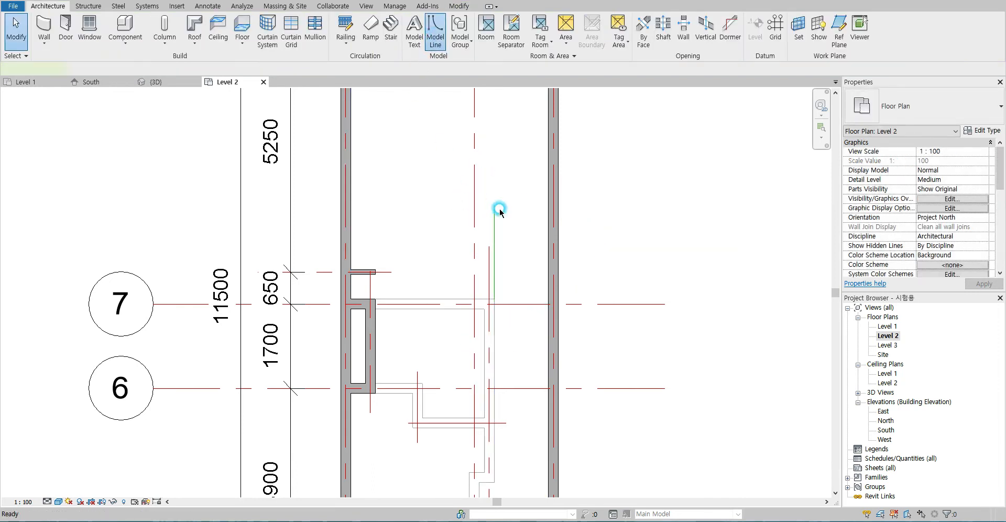
click(494, 205)
text(700)
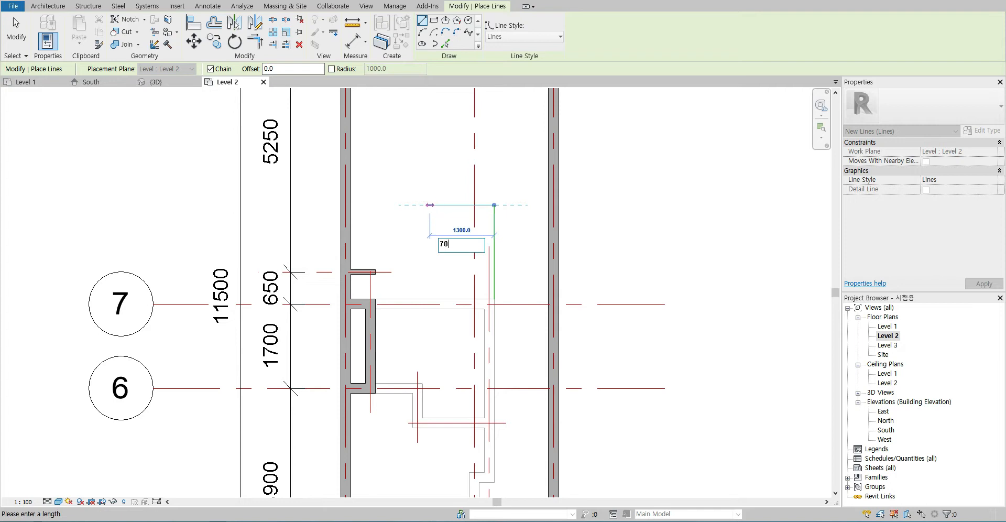
key(Return)
key(Escape)
key(Escape)
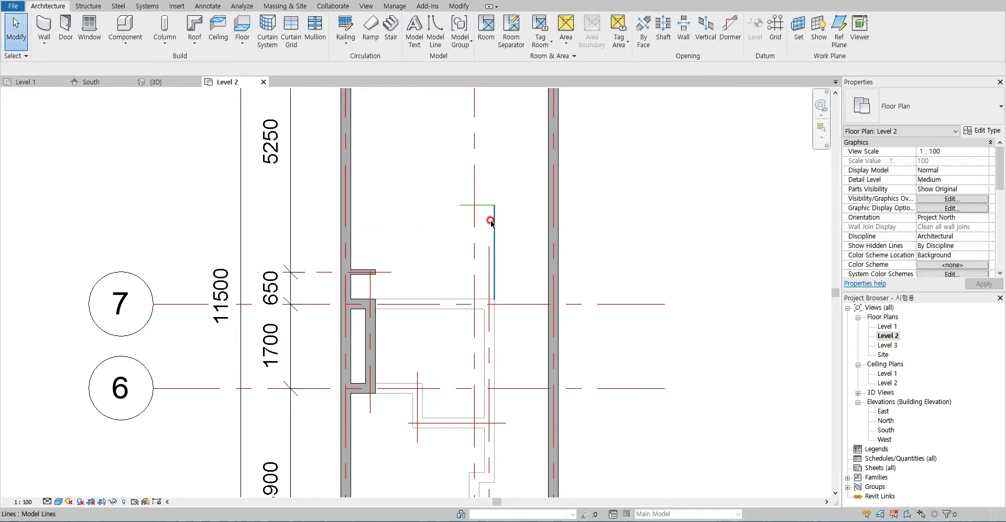
- Offset a copy of the long stair line by 700 mm toward the grid 1 wall to form the stair outline's other side
scroll(490, 221, up, 2)
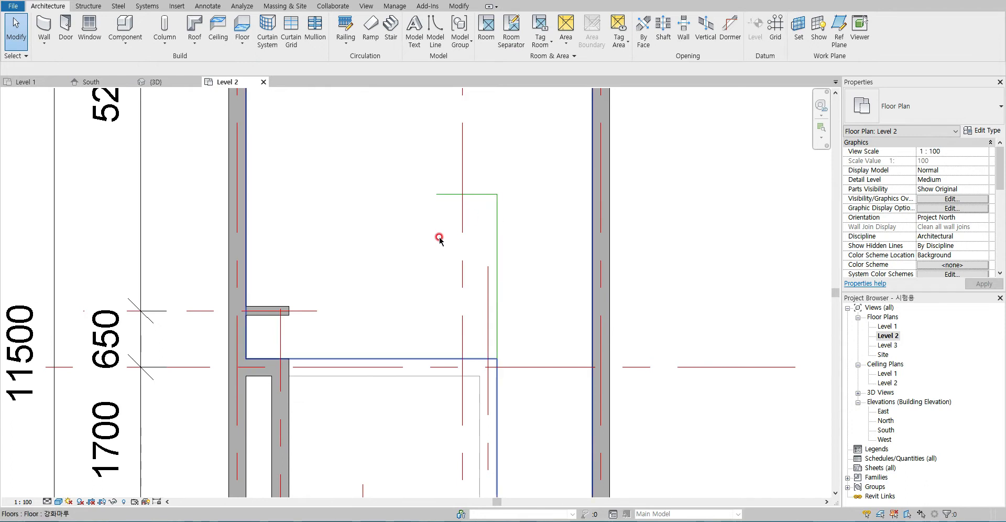
key(f)
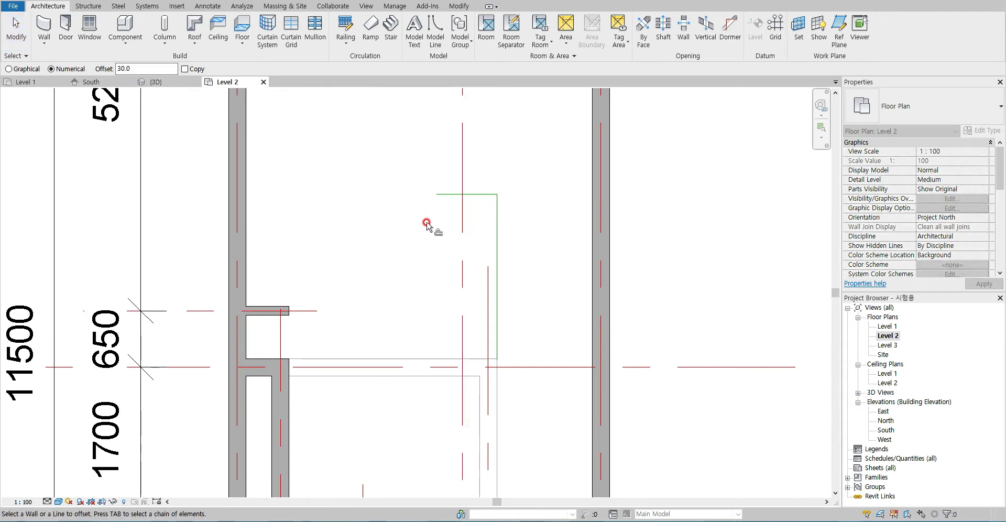
double_click(147, 70)
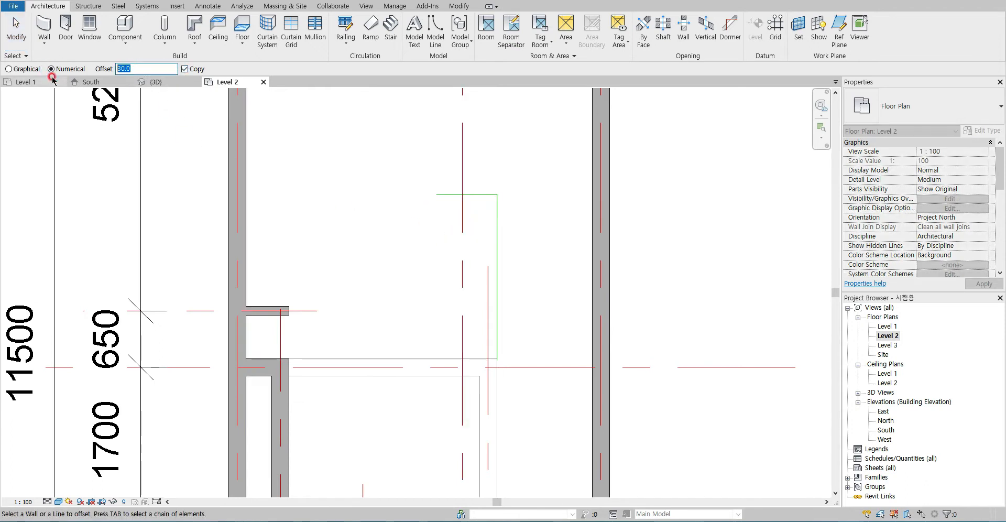
text(700)
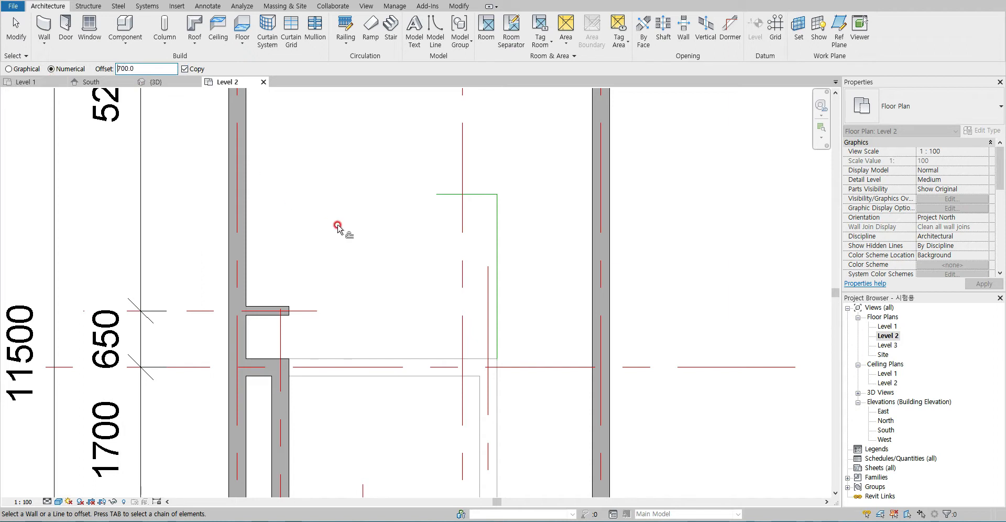
click(495, 243)
key(Escape)
key(Escape)
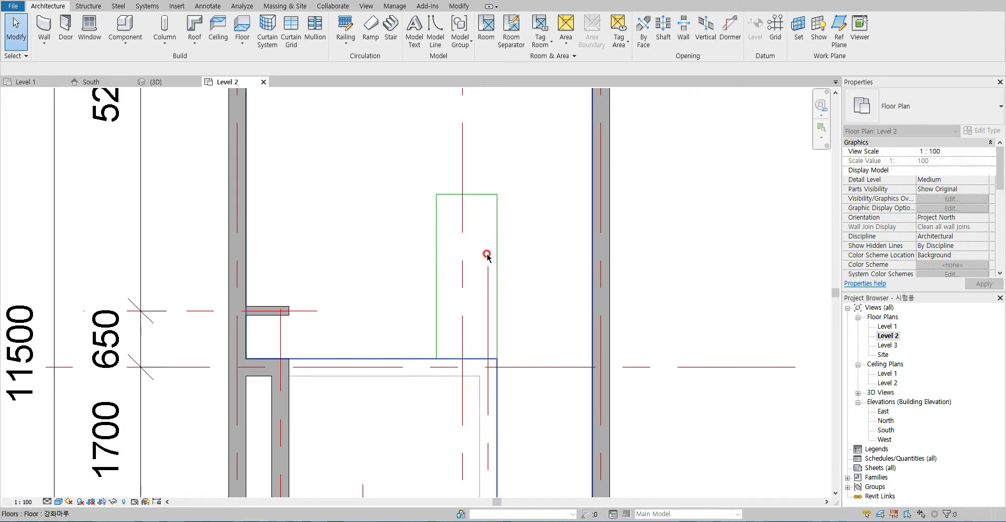
- Switch to the reference drawing and examine the stair, void and adjoining walls on the second floor plan
scroll(420, 301, down, 3)
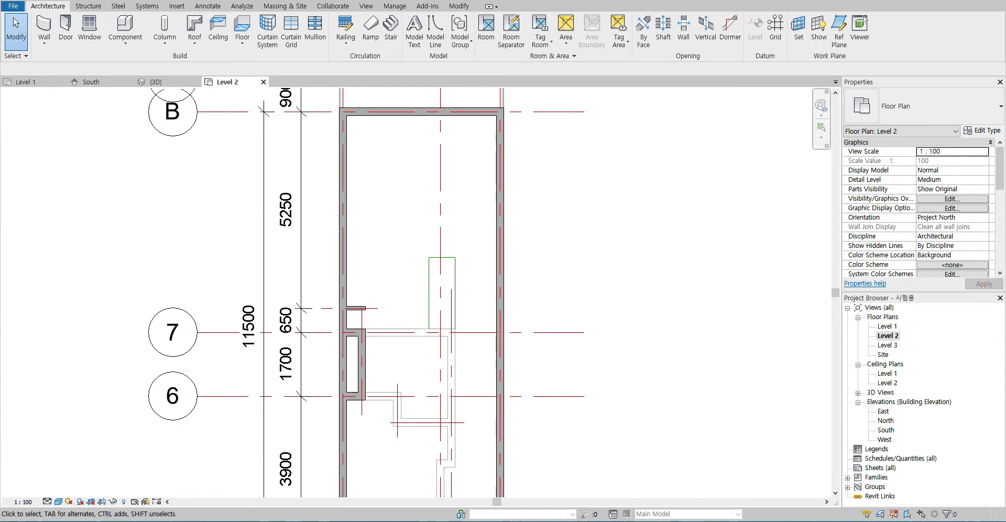
key(alt+Tab)
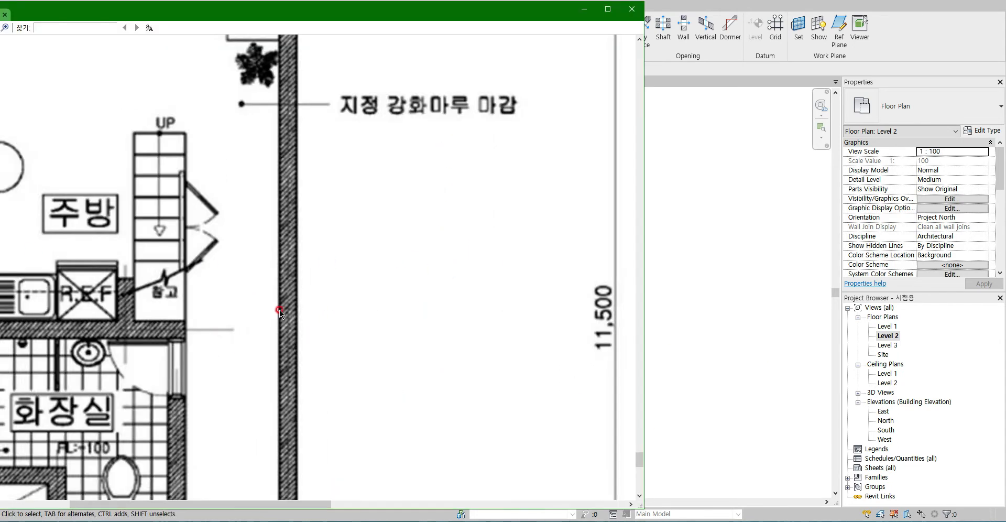
scroll(276, 313, right, 10)
scroll(284, 341, up, 2)
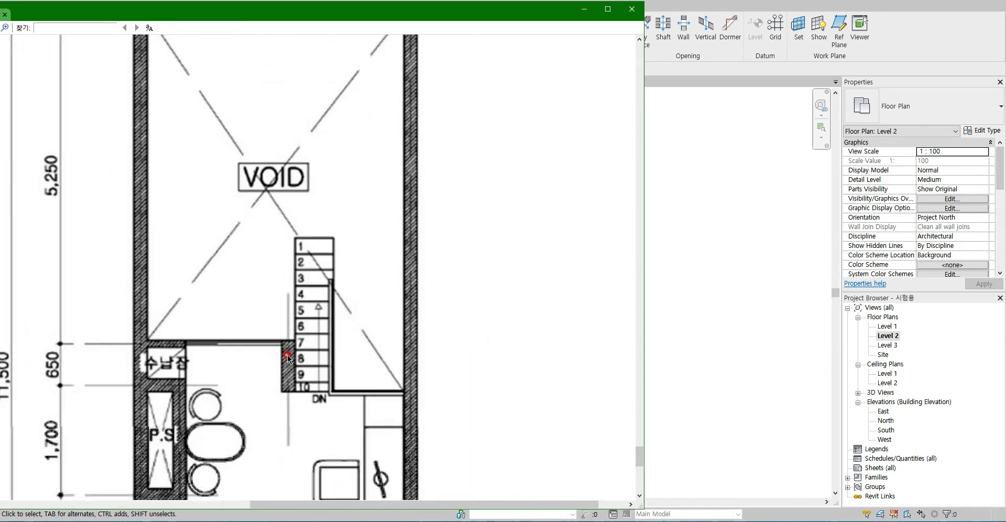
ctrl+scroll(288, 358, down, 2)
scroll(380, 313, down, 3)
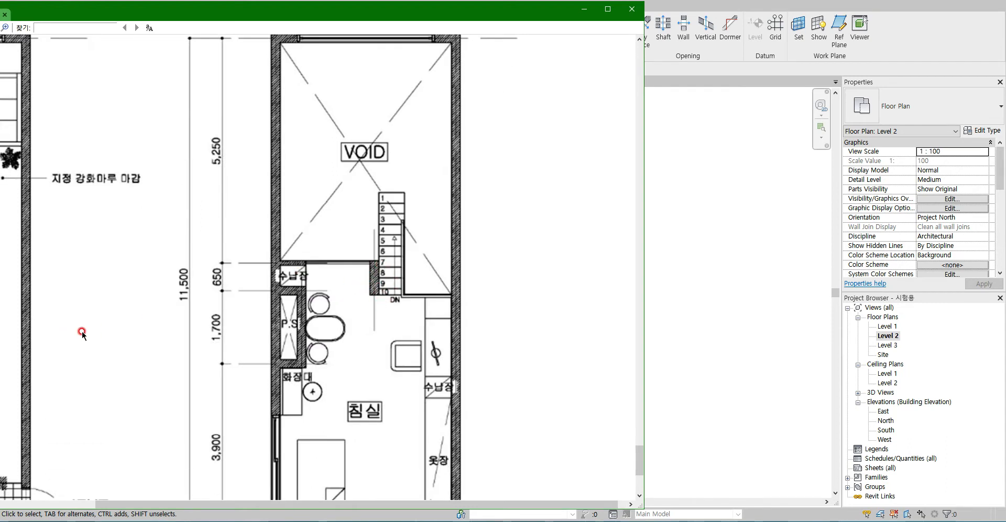
scroll(82, 335, left, 3)
drag(388, 255, 364, 249)
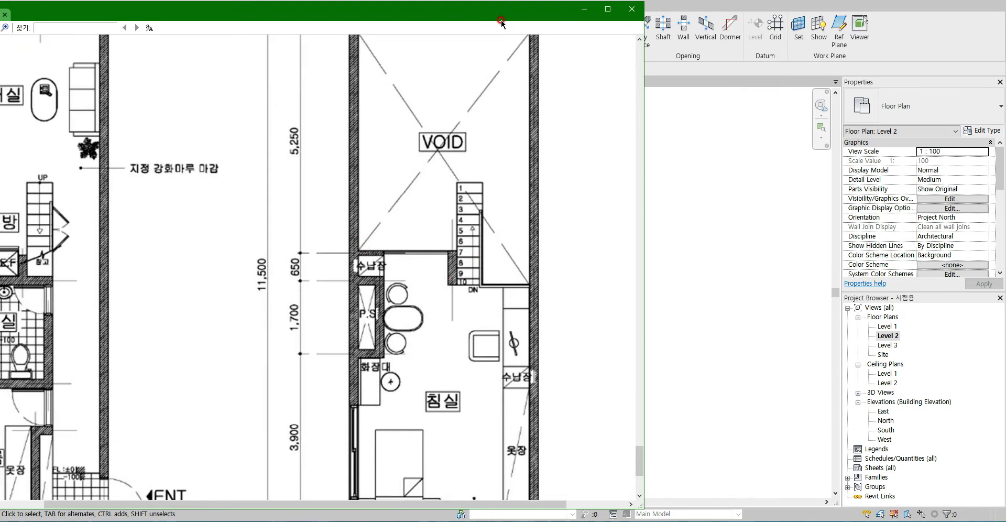
mouse_move(223, 248)
mouse_down()
mouse_move(400, 224)
mouse_move(218, 266)
mouse_move(125, 263)
mouse_up()
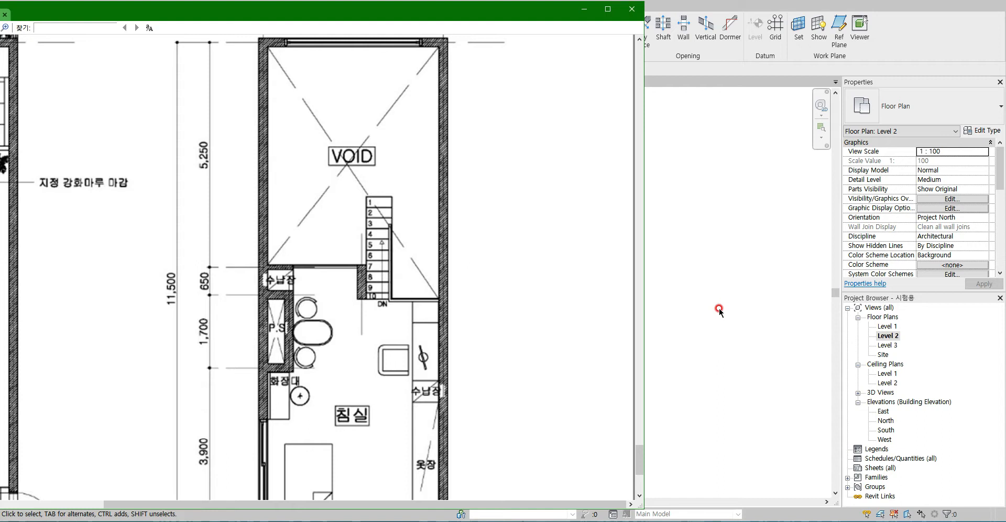
click(719, 310)
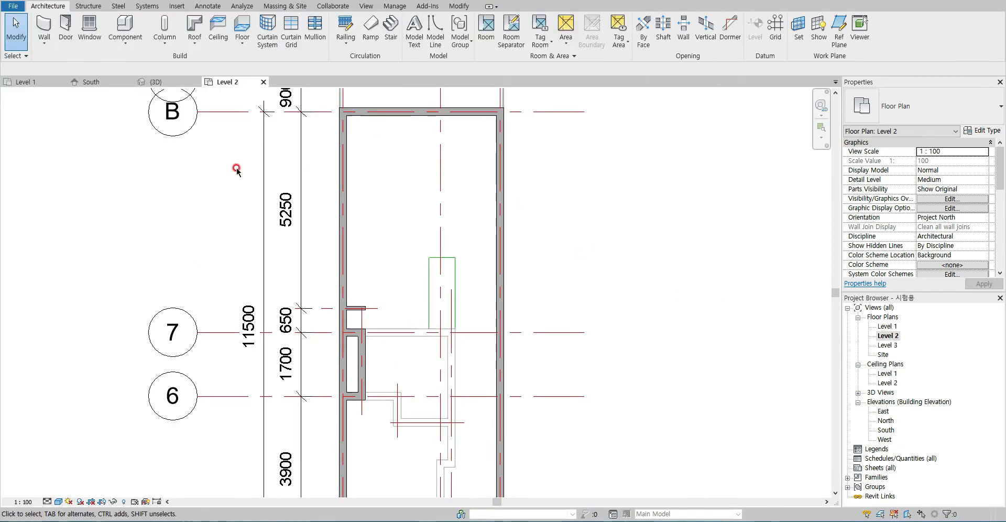
- Compare the Level 2 plan with the bedroom and the outer wall windows on the reference second floor plan
middle_drag(574, 234, 579, 336)
scroll(410, 340, down, 2)
middle_drag(409, 343, 404, 198)
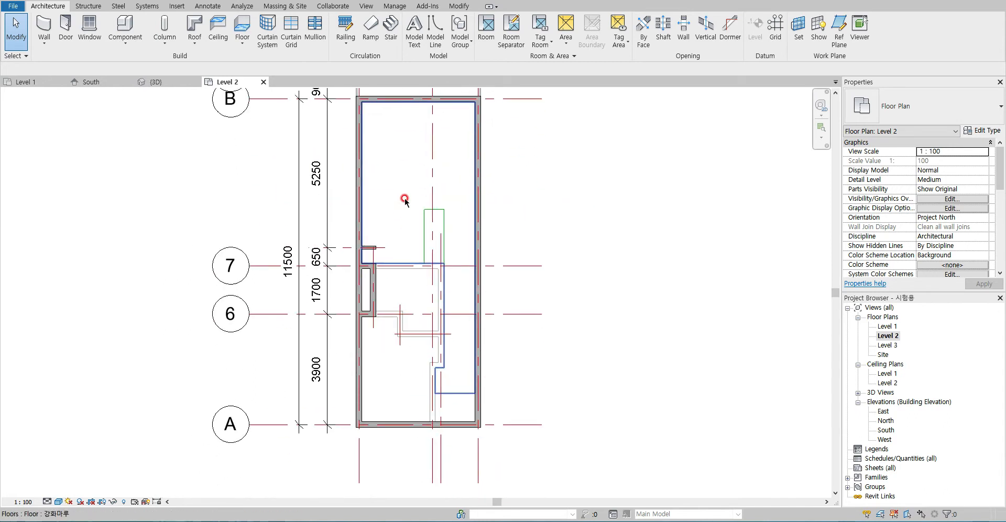
key(alt+Tab)
drag(275, 375, 189, 237)
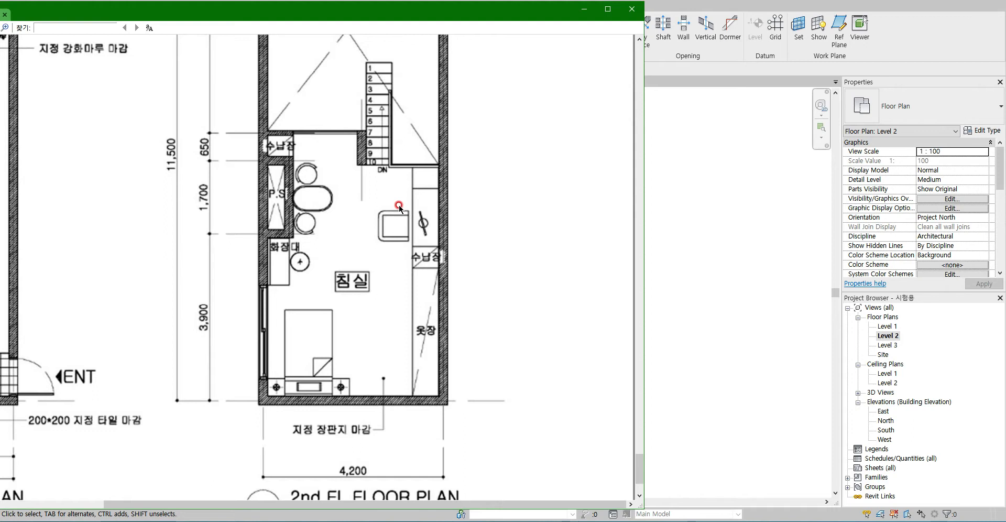
drag(381, 179, 370, 296)
drag(350, 94, 336, 180)
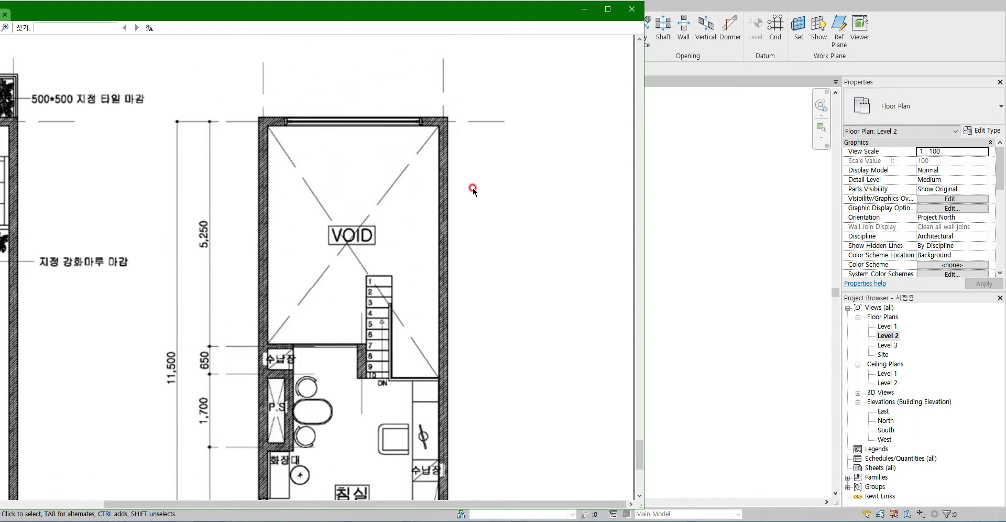
key(alt+Tab)
- Copy the grid B window and the bedroom window from the Level 1 plan and paste them into Level 2, aligned to the current view
middle_drag(411, 243, 396, 286)
click(40, 83)
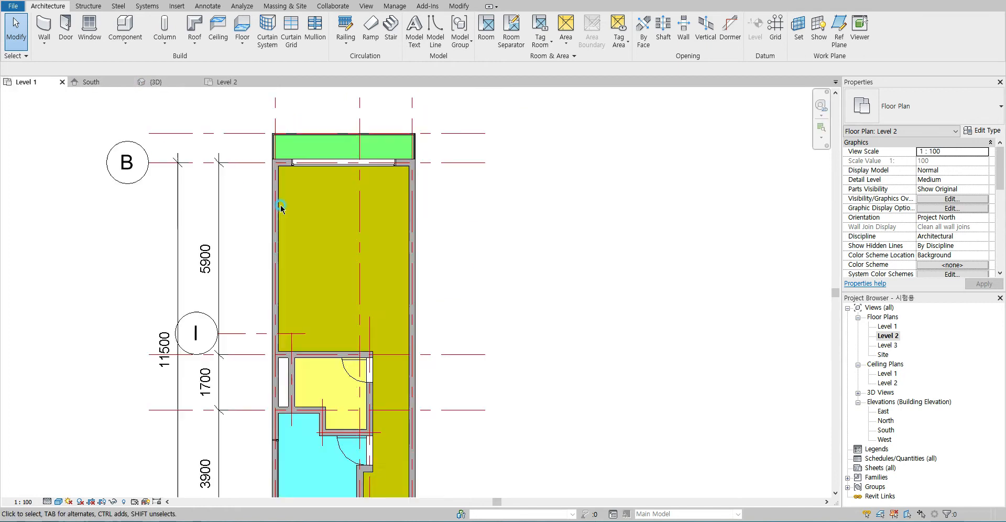
click(361, 163)
scroll(372, 295, down, 1)
middle_drag(371, 295, 449, 231)
click(458, 143)
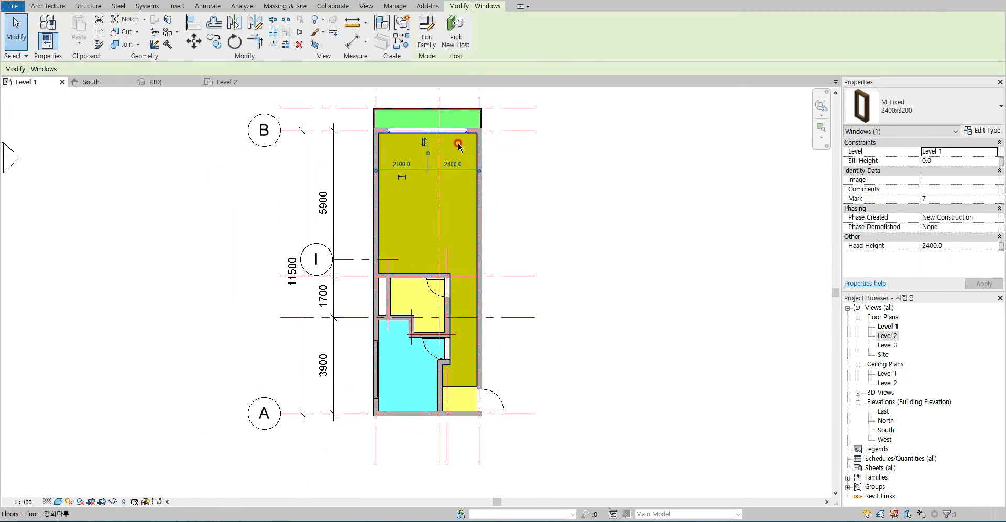
click(377, 368)
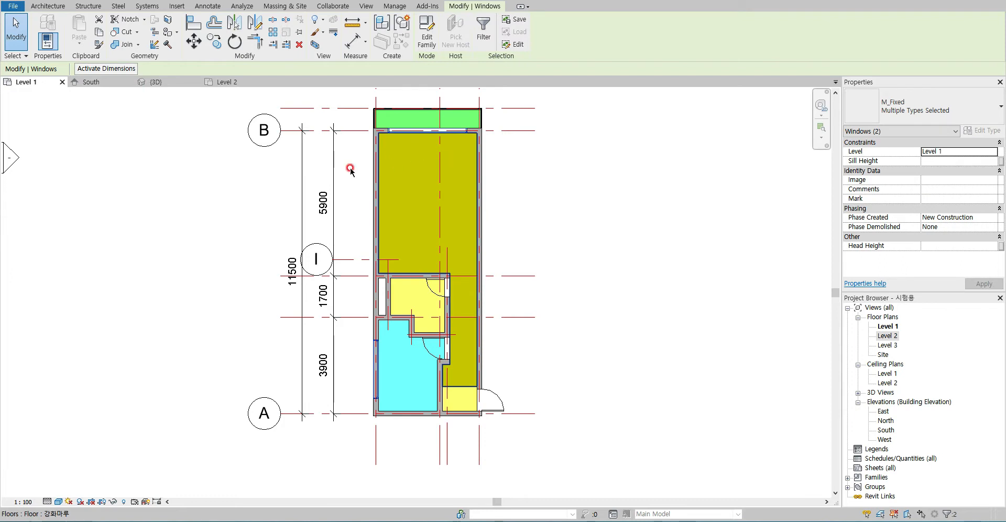
click(237, 82)
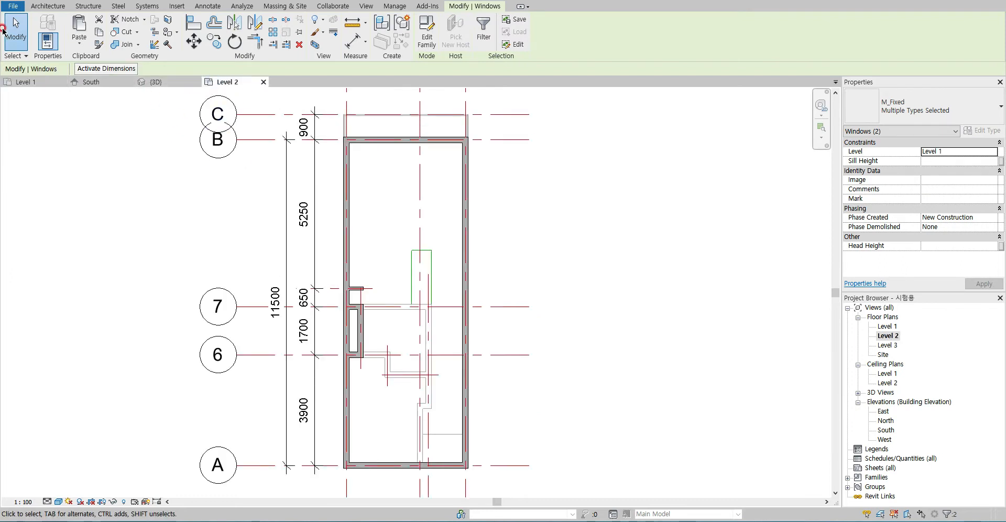
click(76, 47)
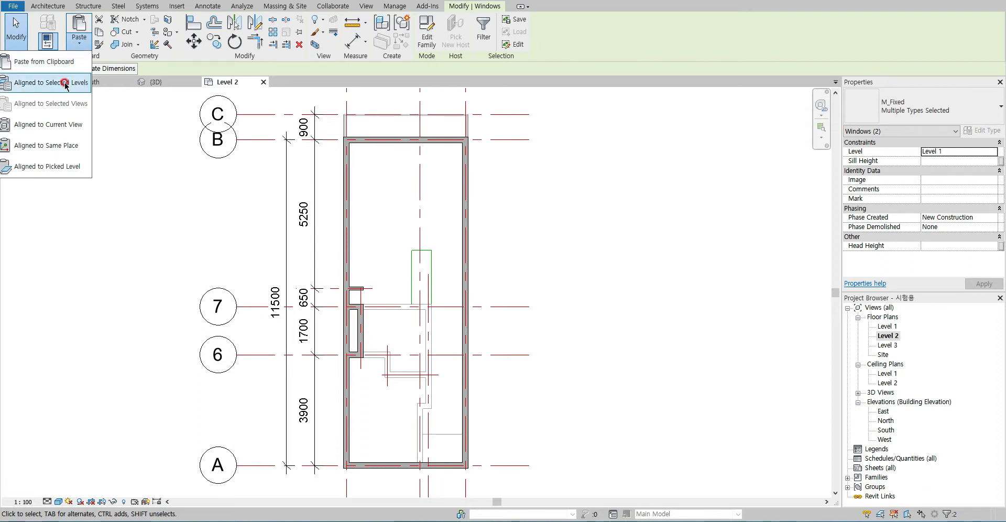
click(67, 128)
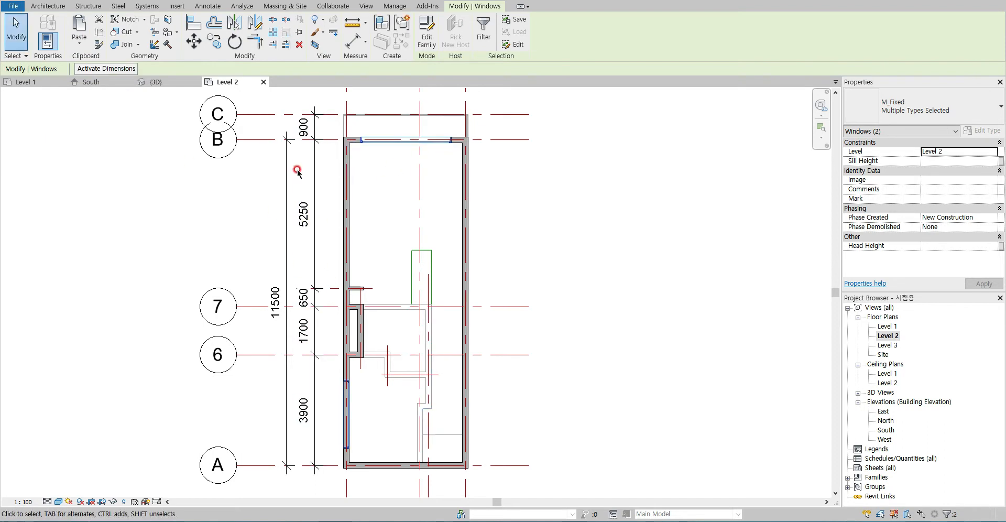
- Inspect the pasted Level 2 windows in the 3D view from the balcony end and the long bedroom window side
click(158, 82)
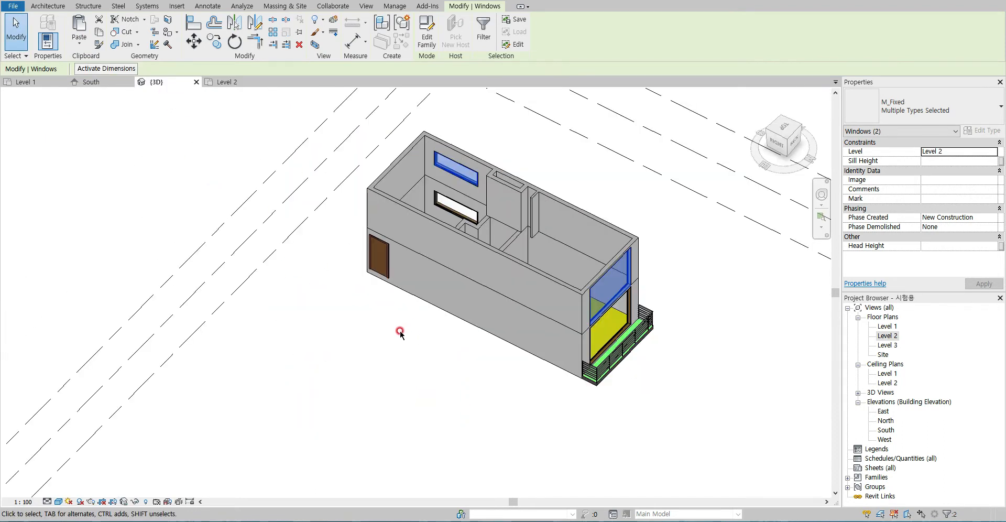
shift+middle_drag(556, 360, 400, 330)
click(400, 331)
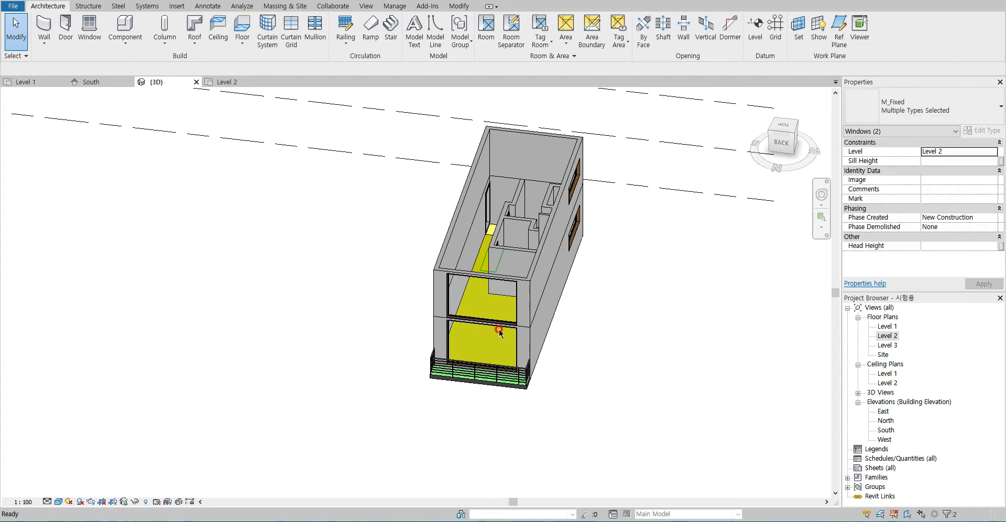
scroll(500, 331, up, 4)
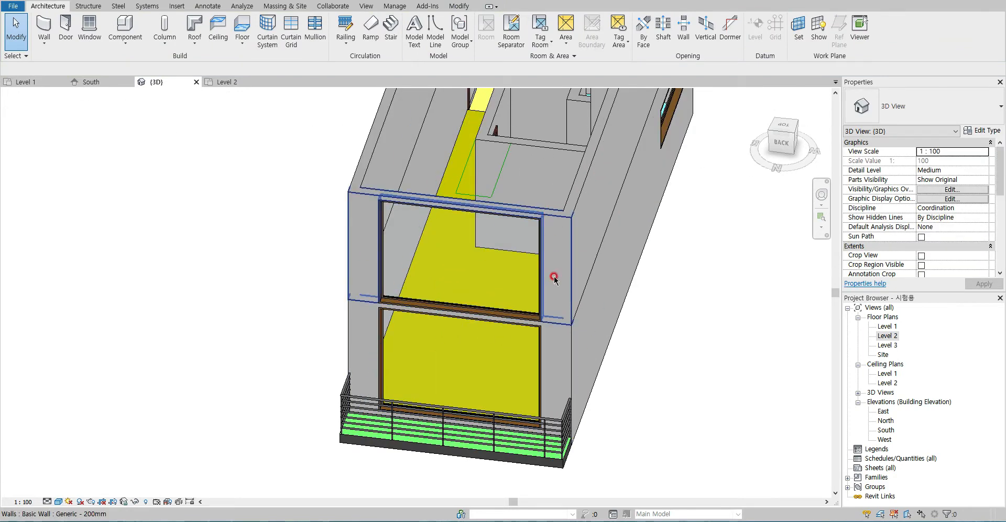
shift+middle_drag(629, 330, 445, 456)
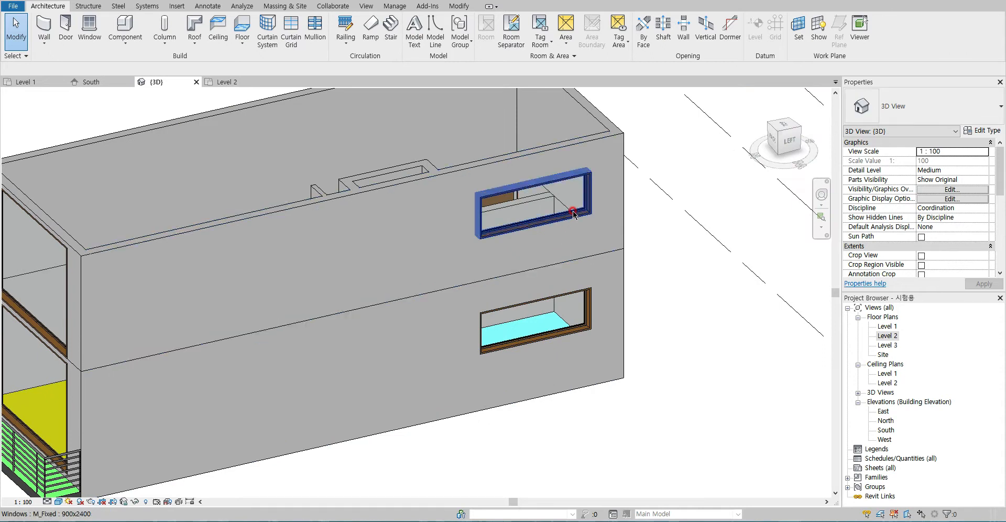
scroll(574, 214, down, 5)
shift+middle_drag(454, 332, 484, 335)
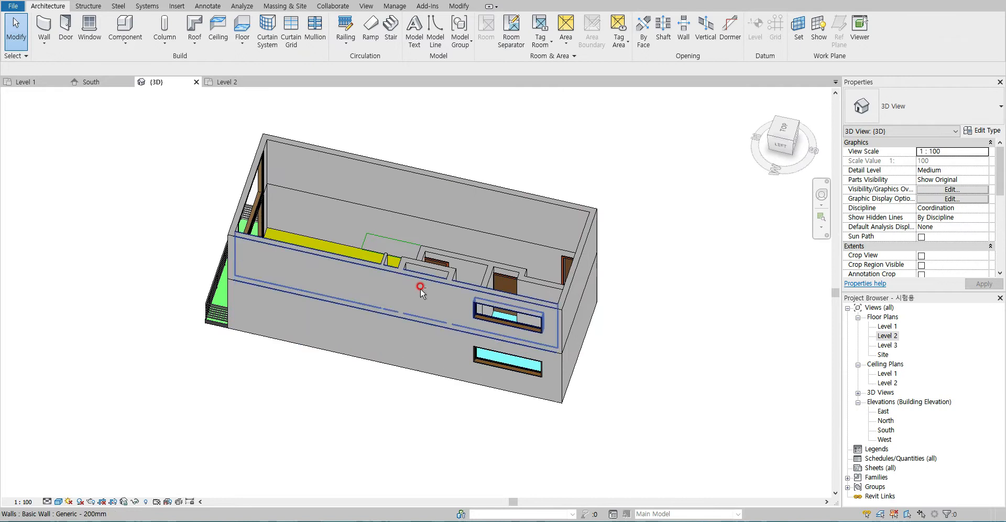
- Compare the Level 2 plan with the storage, stair and bedroom area on the reference second floor plan
click(227, 82)
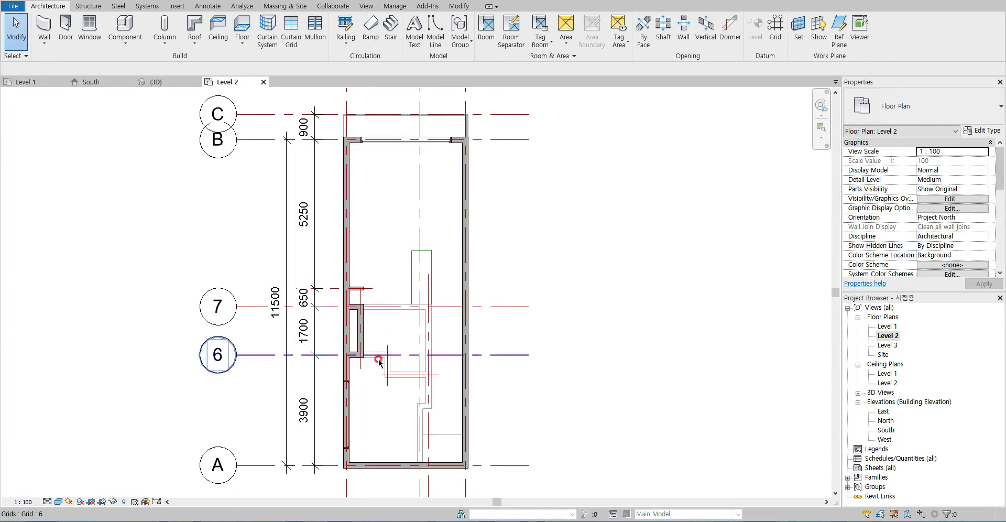
key(alt+Tab)
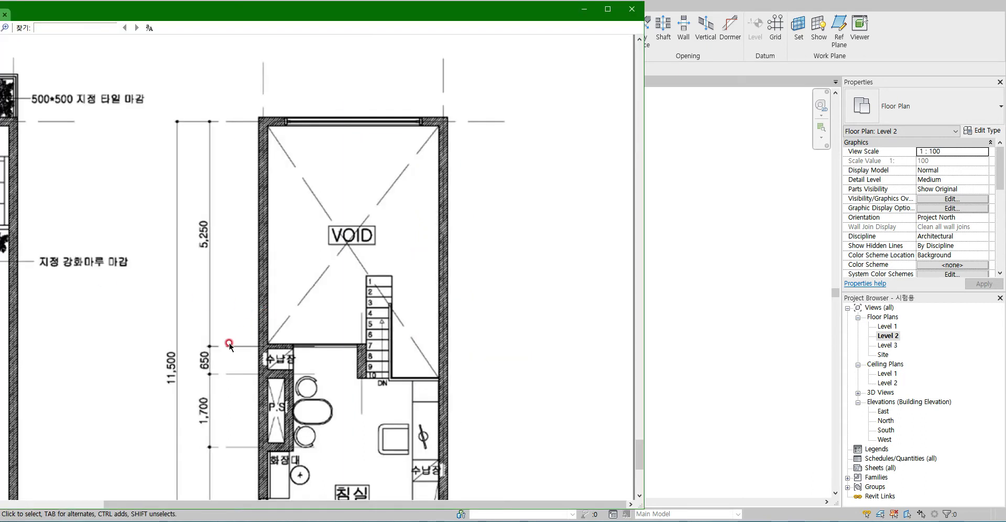
scroll(246, 333, down, 3)
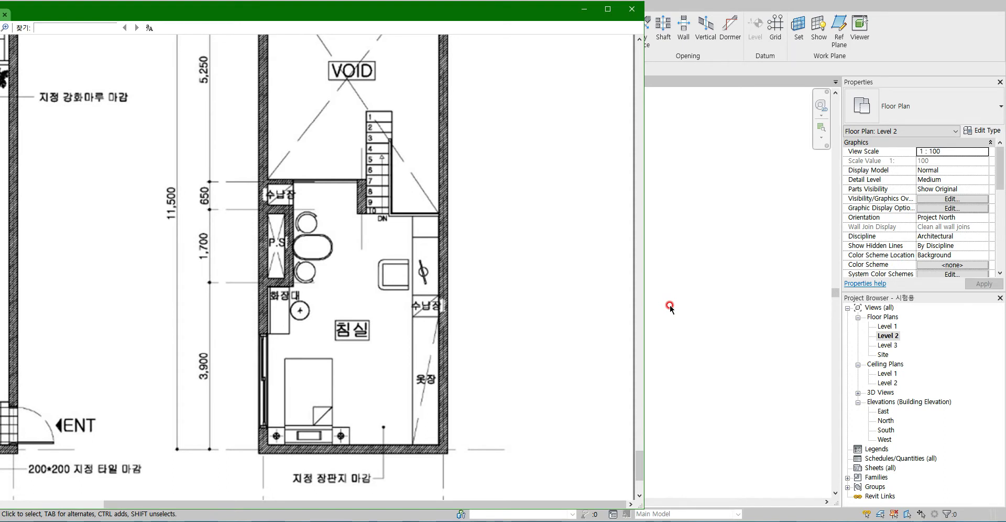
click(670, 308)
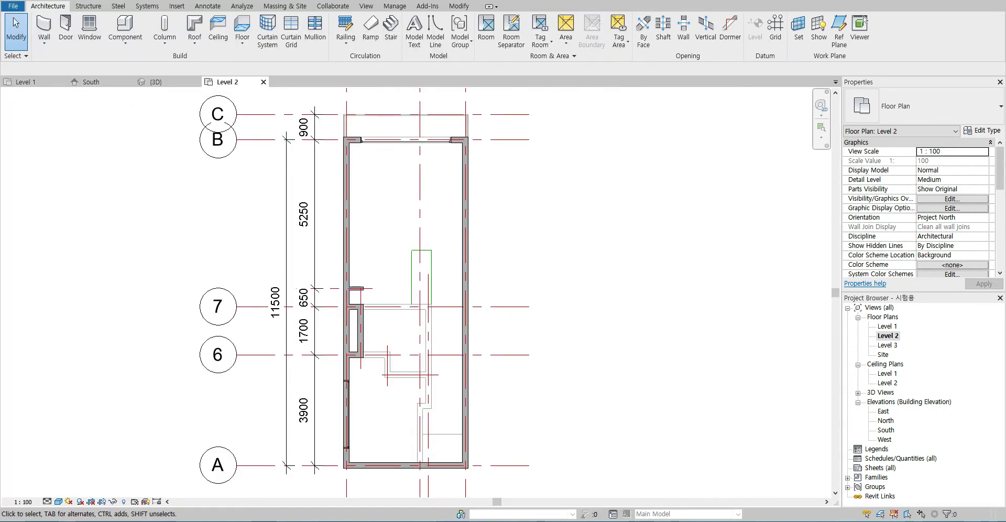
key(alt+Tab)
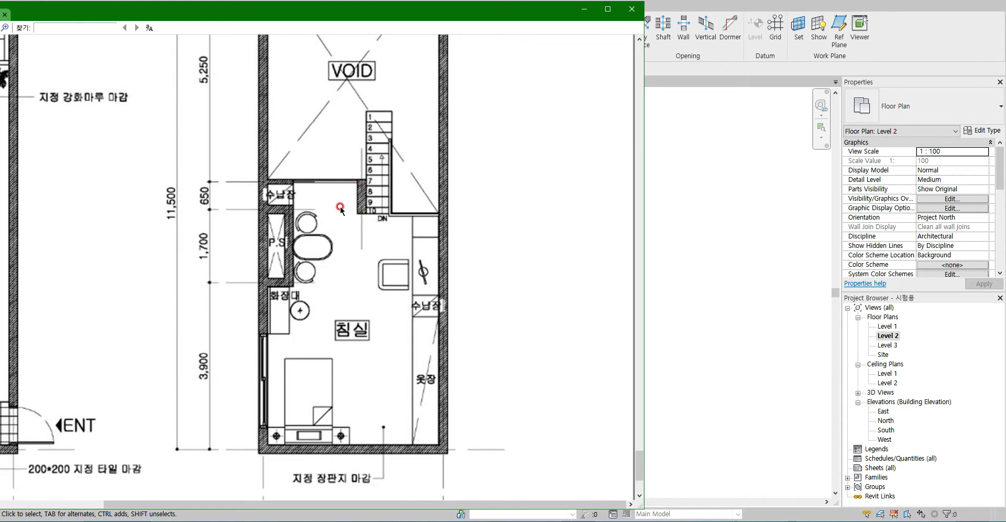
click(690, 242)
- Draw a short Generic - 200mm wall parallel to the stair outline, between it and the small storage wall on Level 2
scroll(407, 267, up, 5)
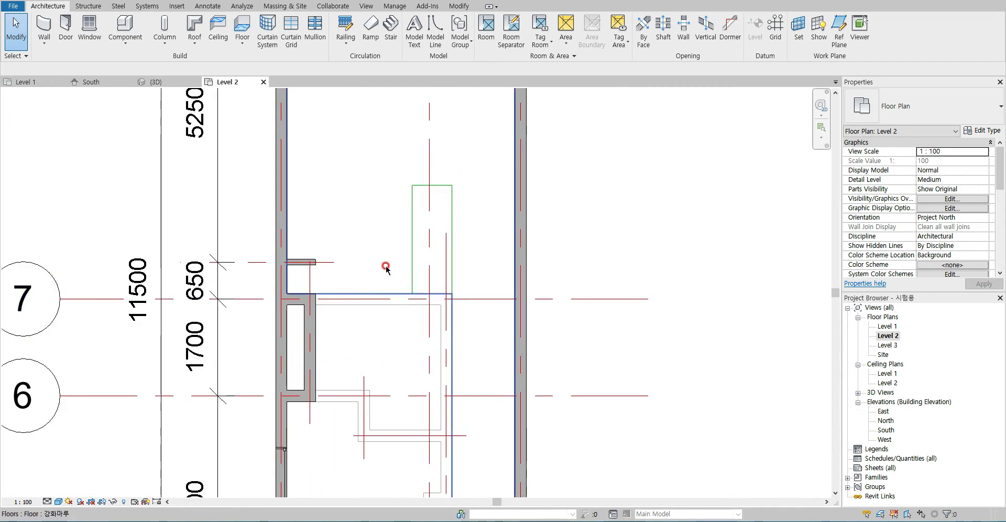
key(w)
key(a)
click(921, 102)
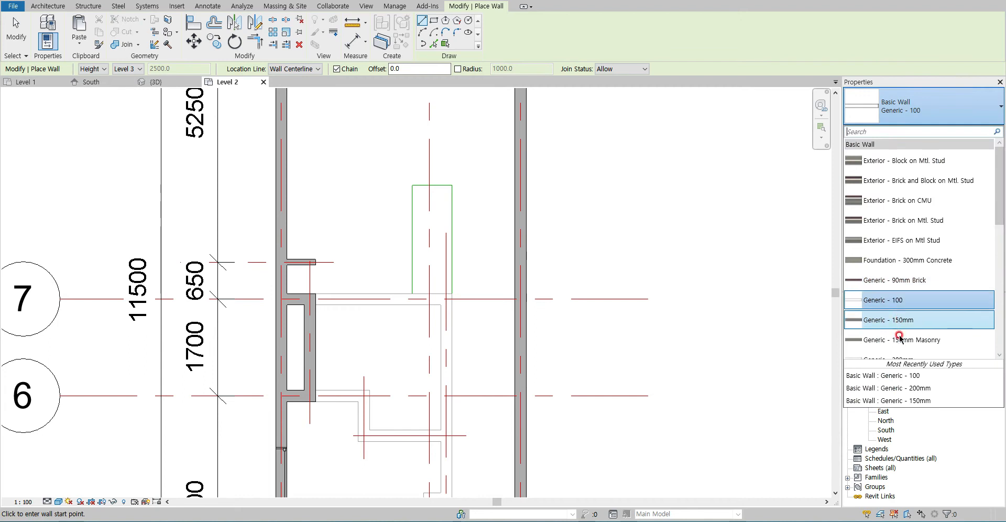
scroll(902, 336, down, 1)
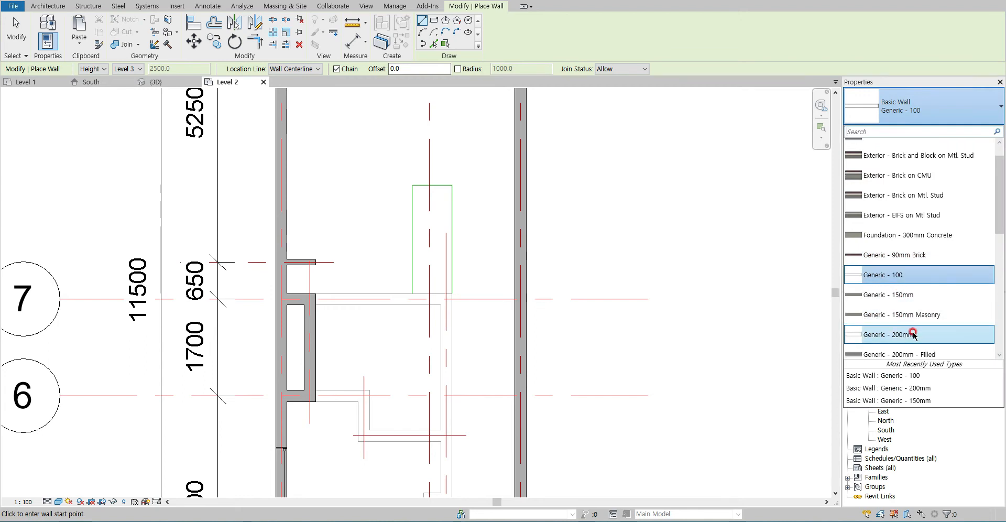
click(401, 242)
click(397, 275)
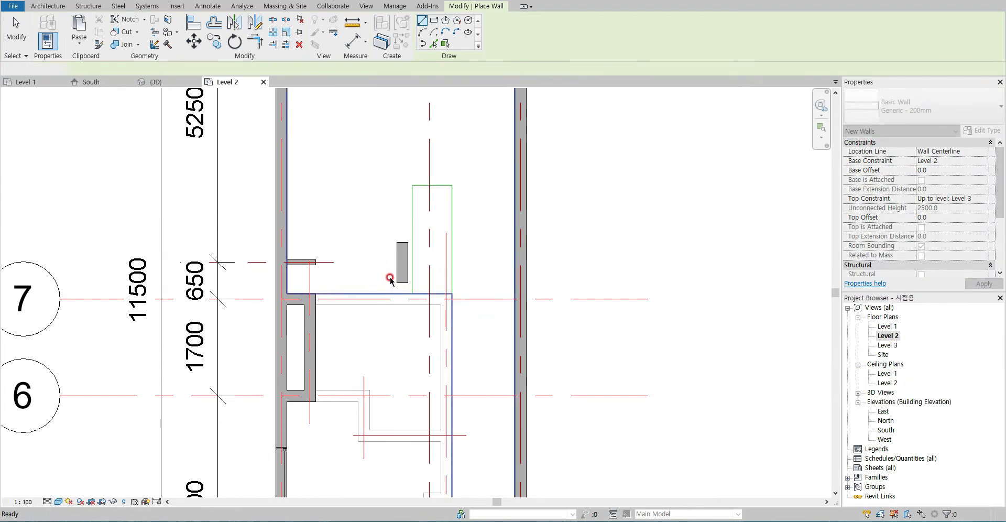
scroll(393, 276, up, 2)
key(Escape)
key(Escape)
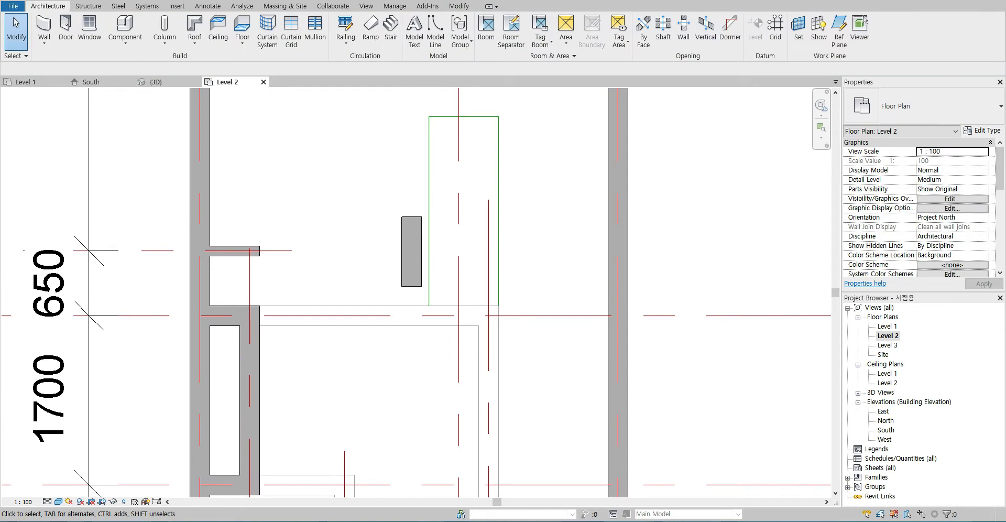
- Align the short wall's upper end with the storage wall's upper face and its lower end with the grid 7 wall's upper face
key(alt+Tab)
click(296, 227)
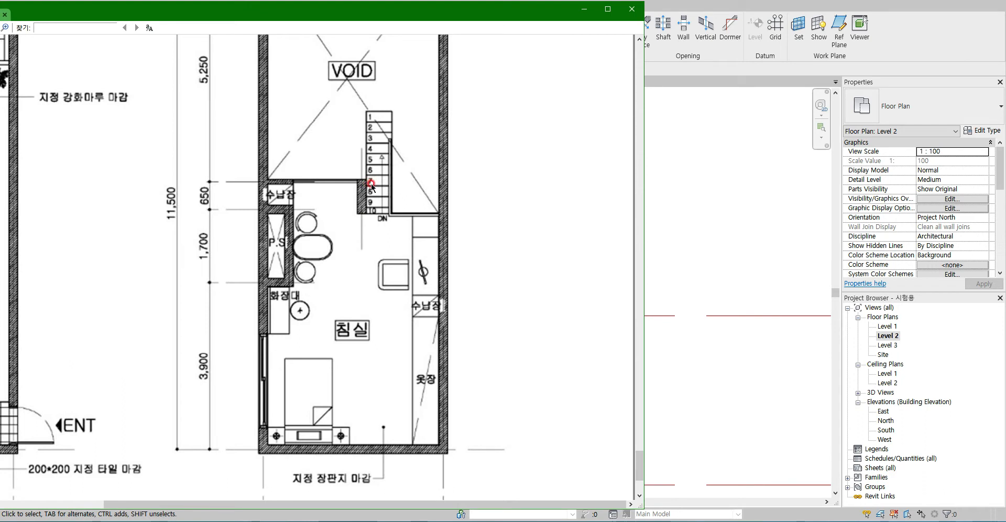
click(678, 198)
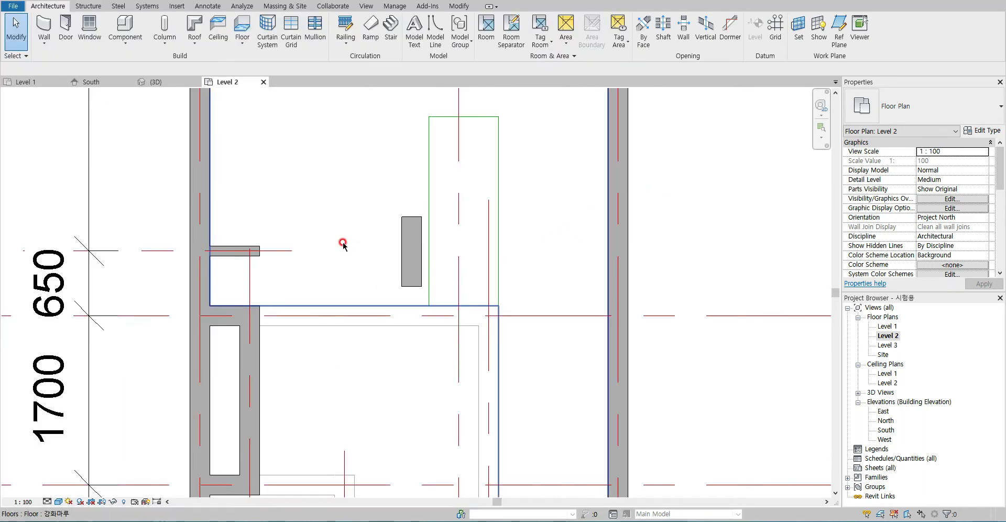
scroll(343, 243, up, 2)
key(a)
key(l)
click(180, 244)
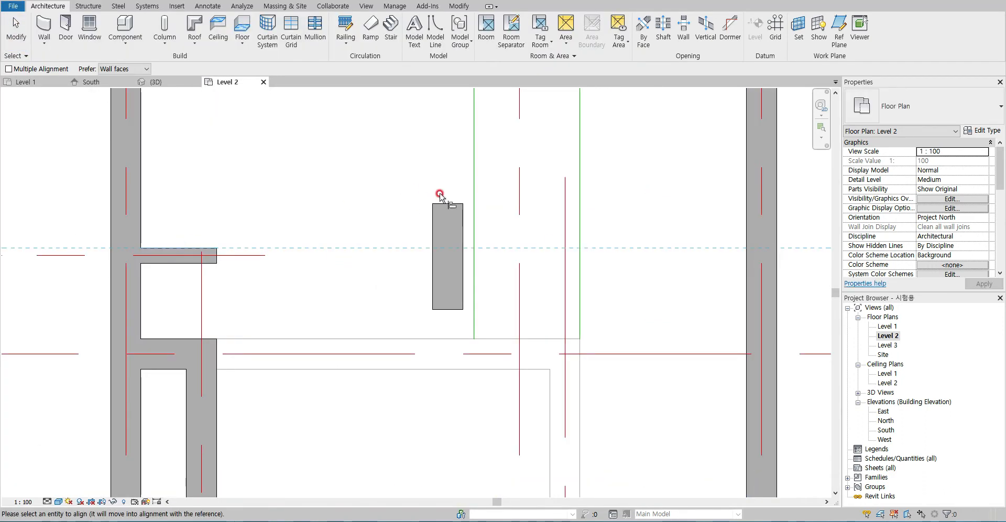
click(444, 204)
click(436, 338)
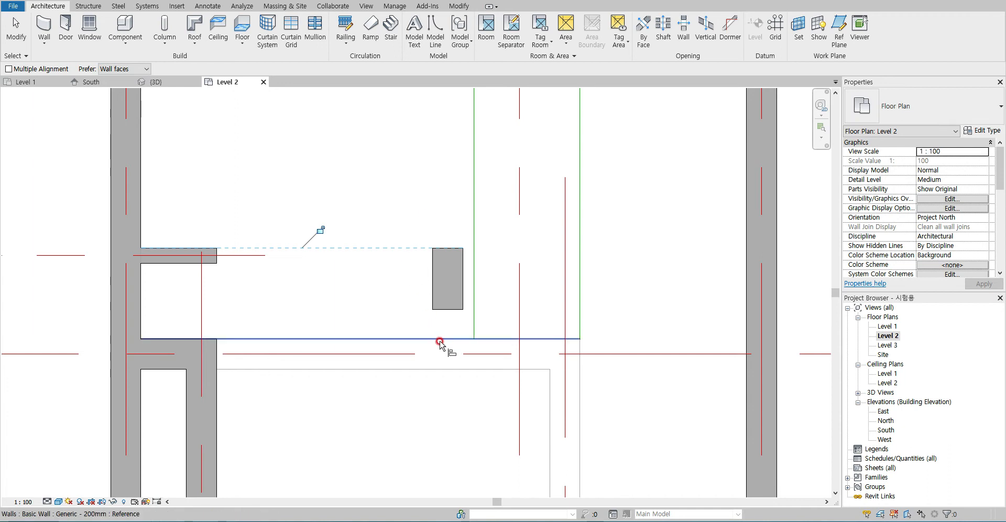
click(454, 310)
key(Escape)
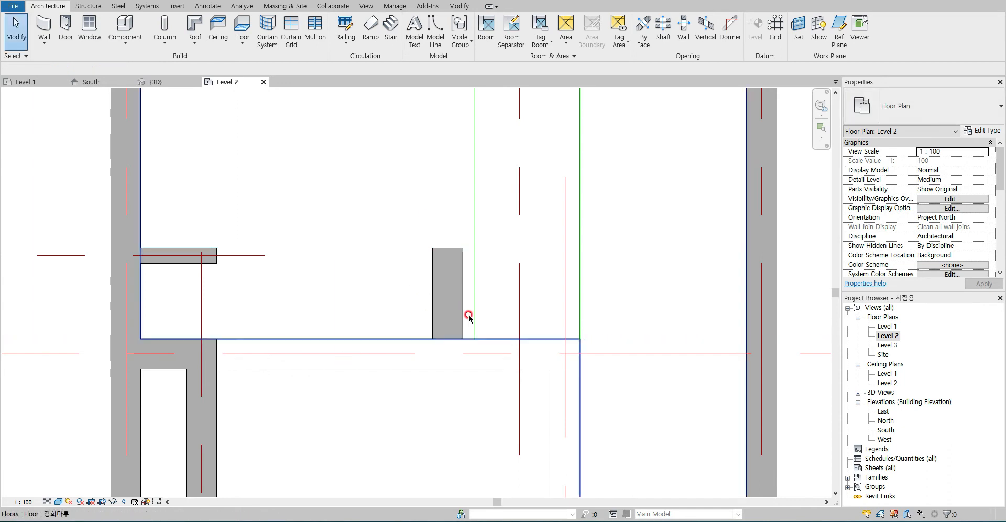
- Align the short wall's stair-side face with the nearest long line of the stair outline
click(473, 309)
click(463, 309)
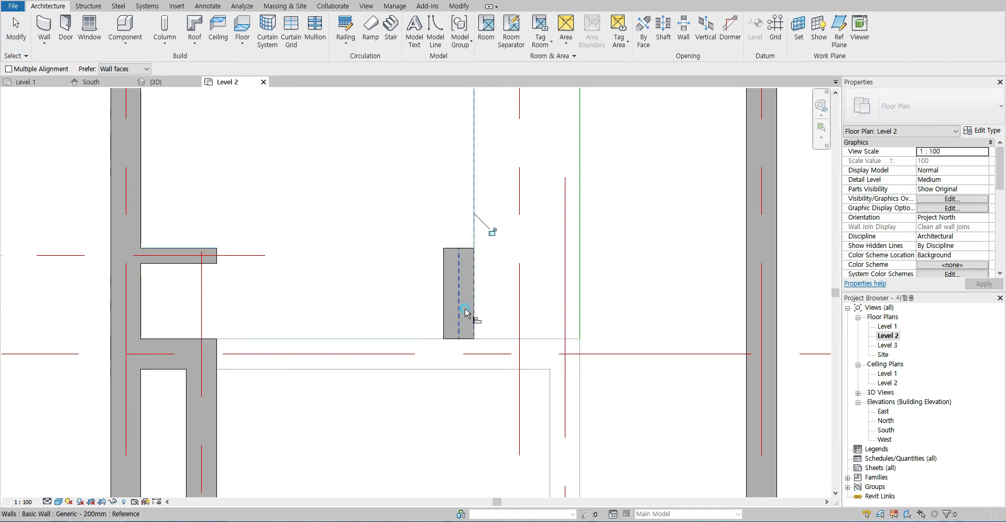
key(Escape)
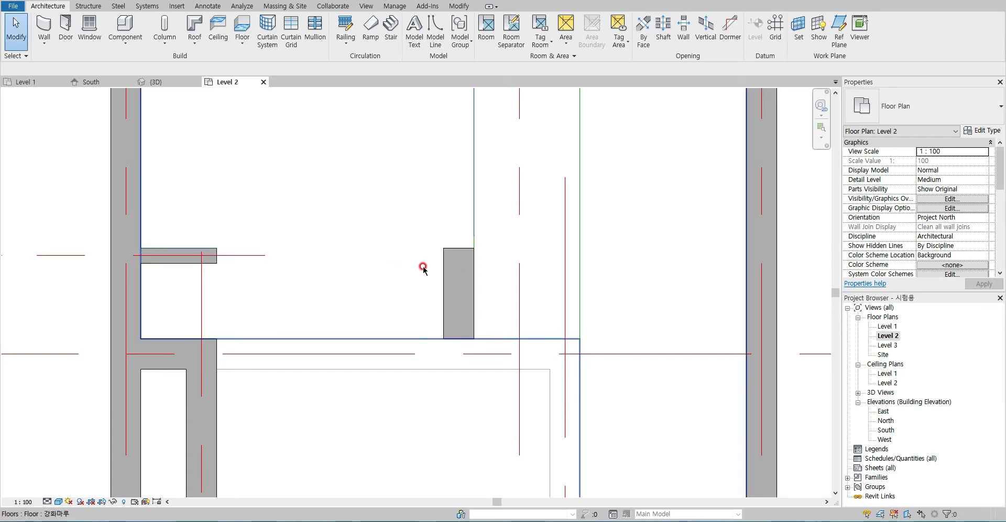
scroll(446, 262, down, 3)
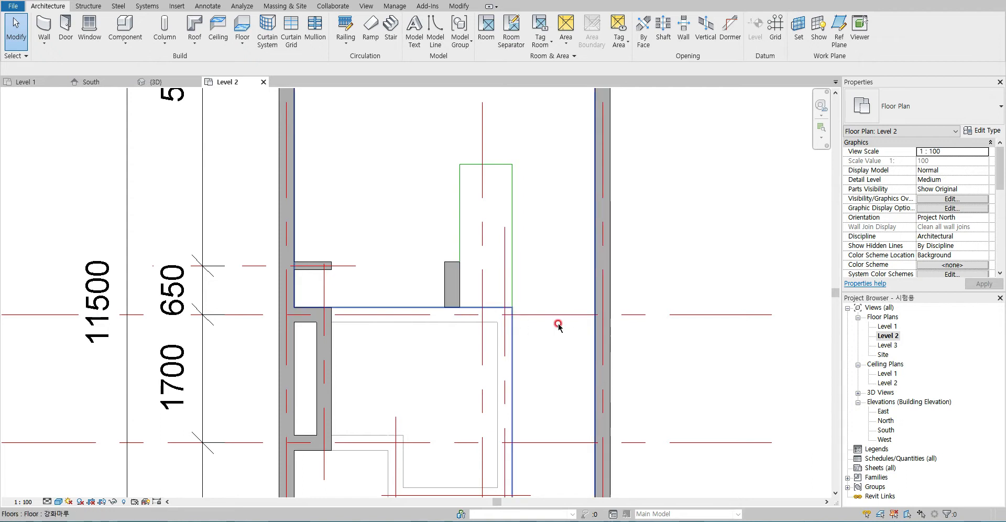
key(alt+Tab)
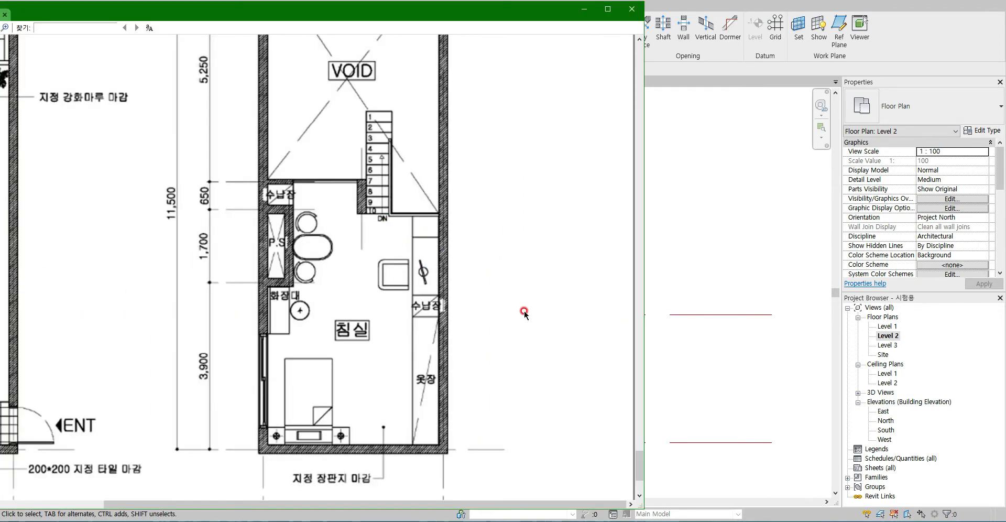
key(alt+Tab)
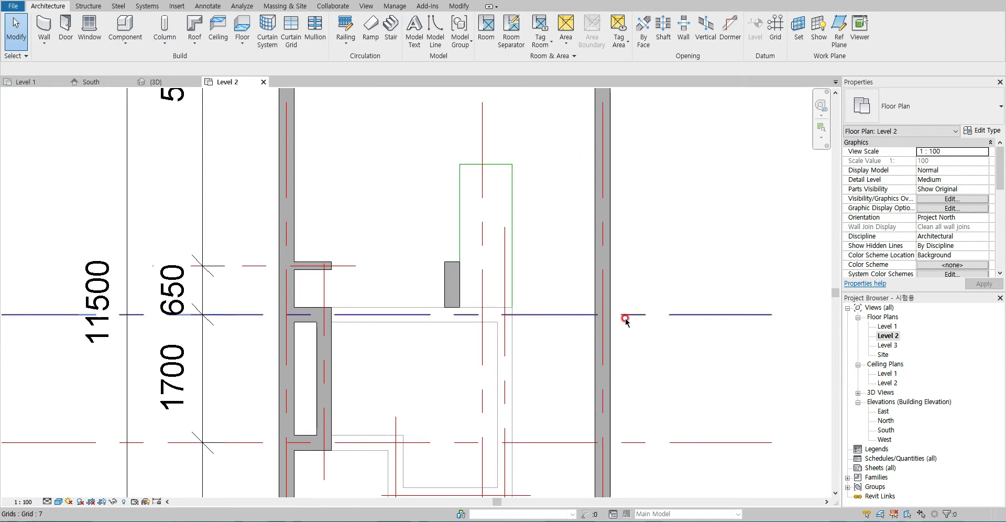
middle_drag(418, 369, 337, 254)
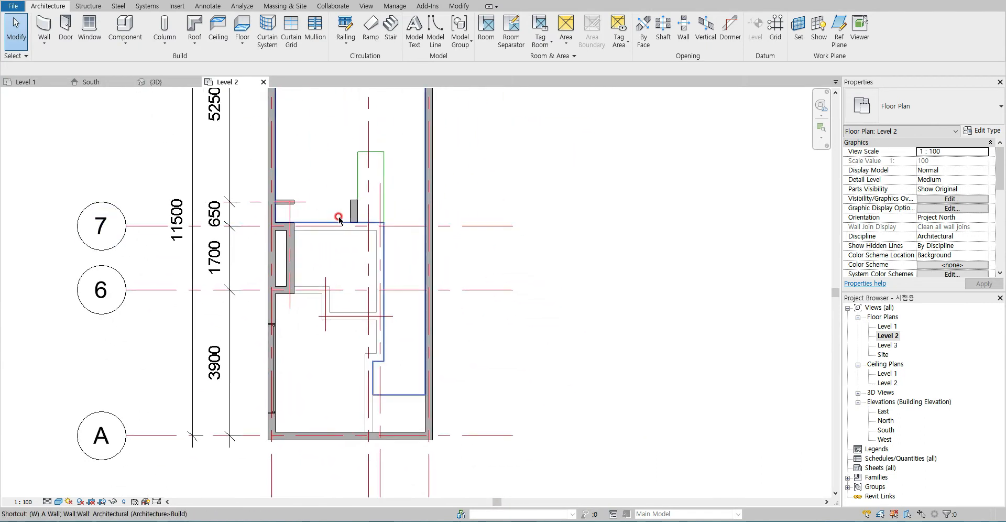
key(w)
key(a)
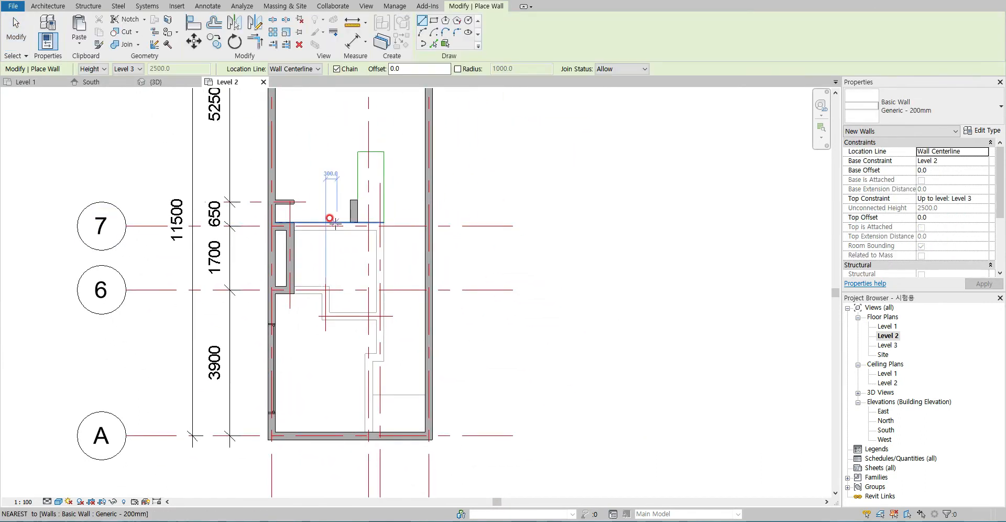
click(941, 111)
scroll(922, 190, up, 2)
key(Escape)
key(Escape)
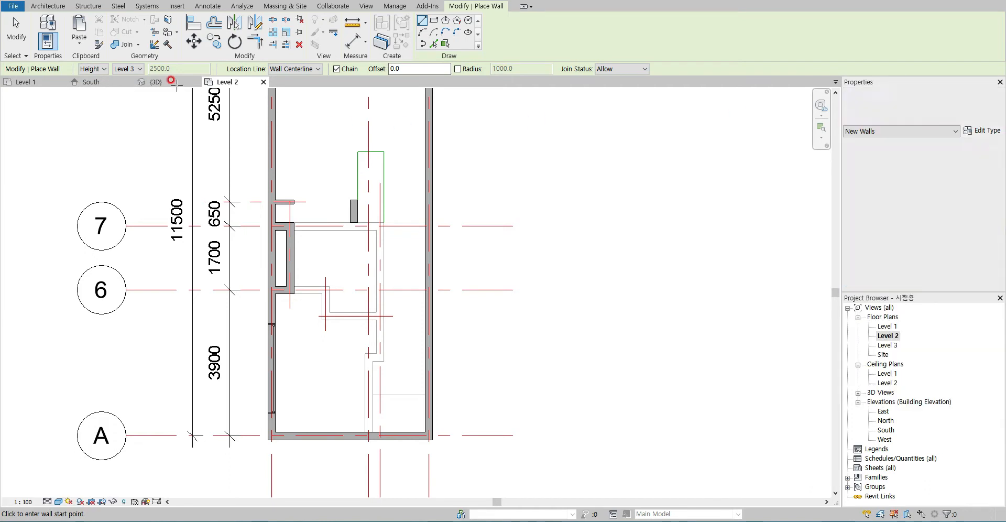
- Start a Level 2 floor of type 장판 and sketch its boundary along the grid A wall, window-side wall and grid 6 wall to the P.S. corner
click(242, 26)
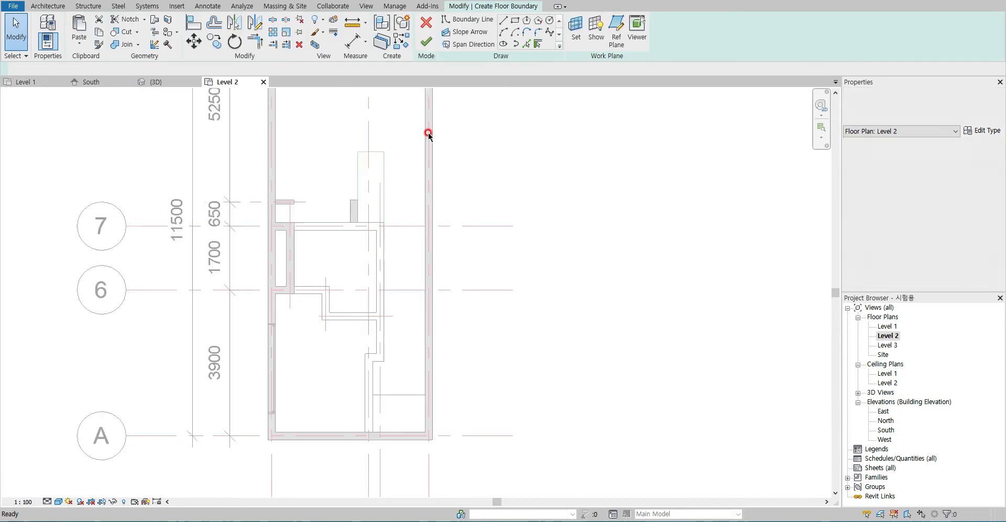
click(942, 121)
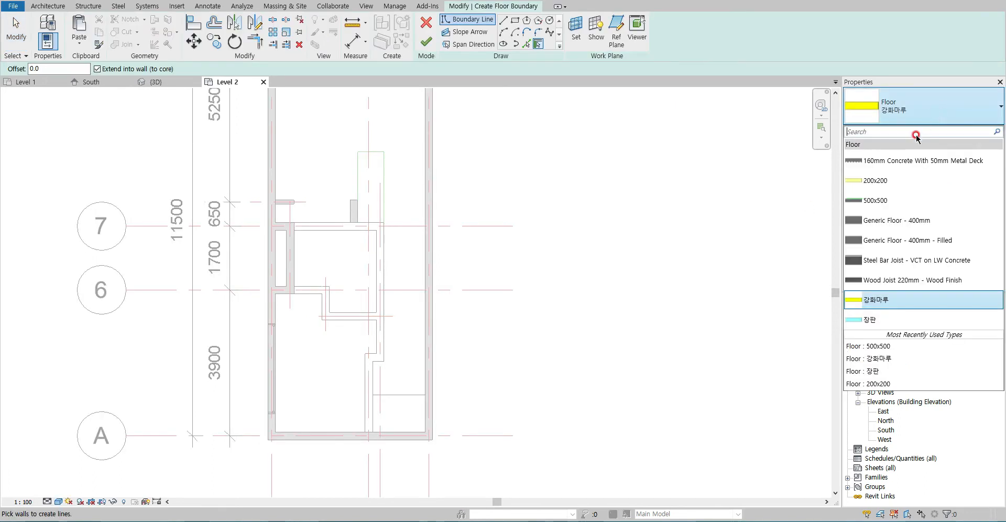
click(887, 315)
click(503, 21)
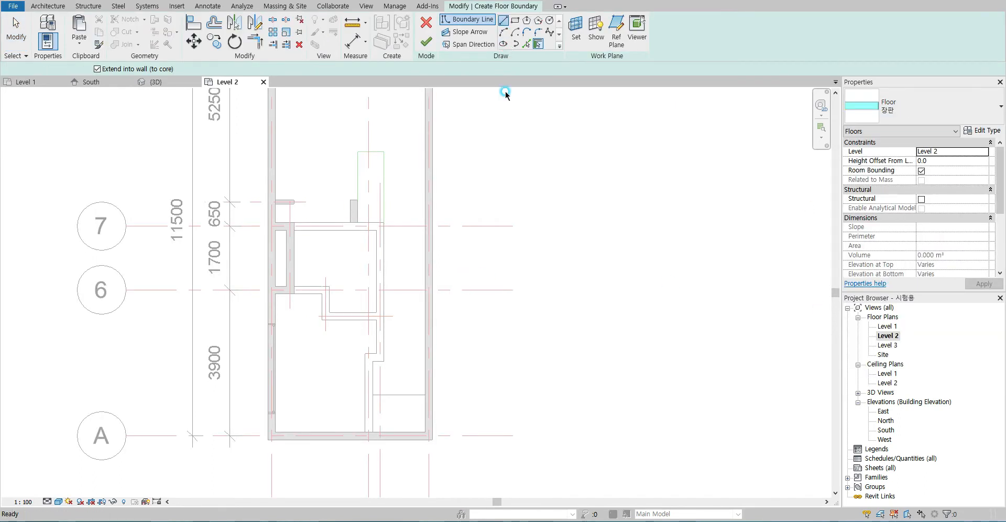
click(425, 431)
click(276, 432)
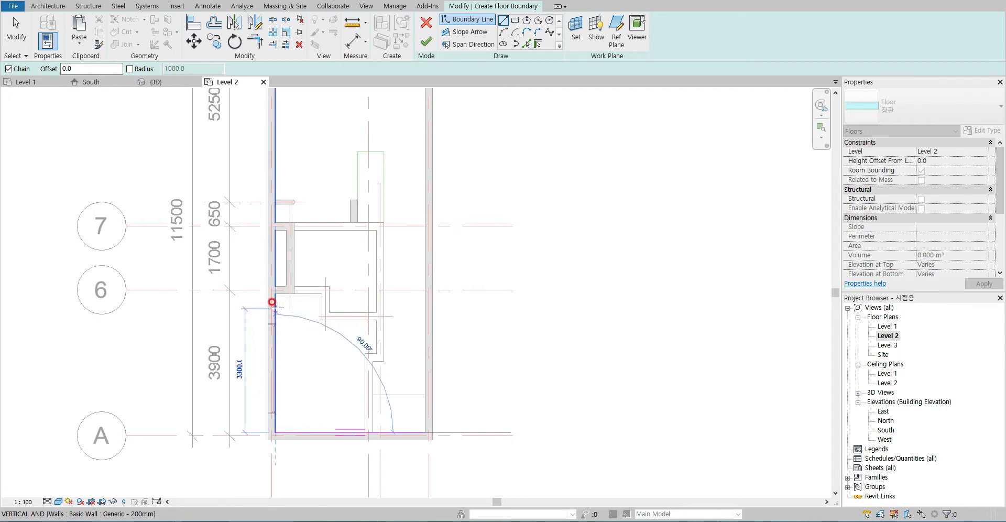
scroll(275, 304, up, 1)
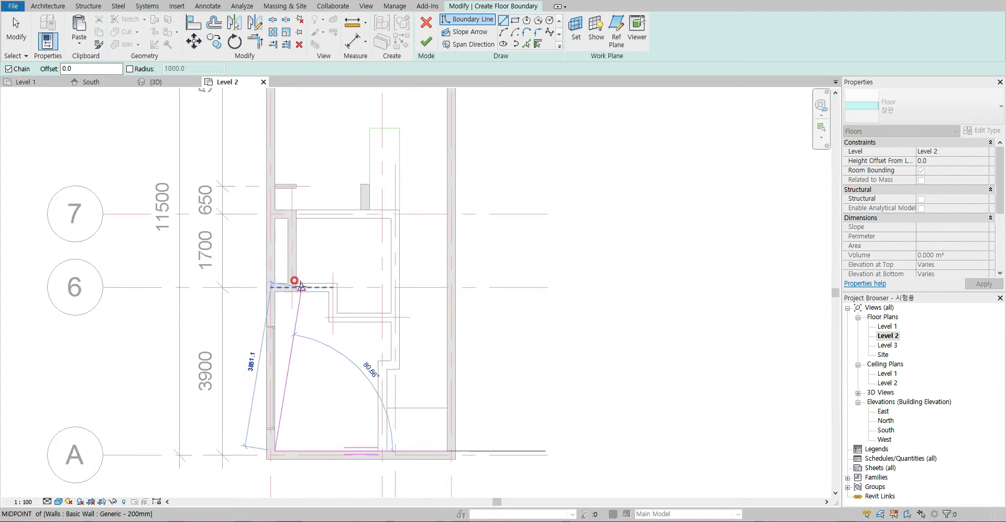
click(274, 292)
click(296, 291)
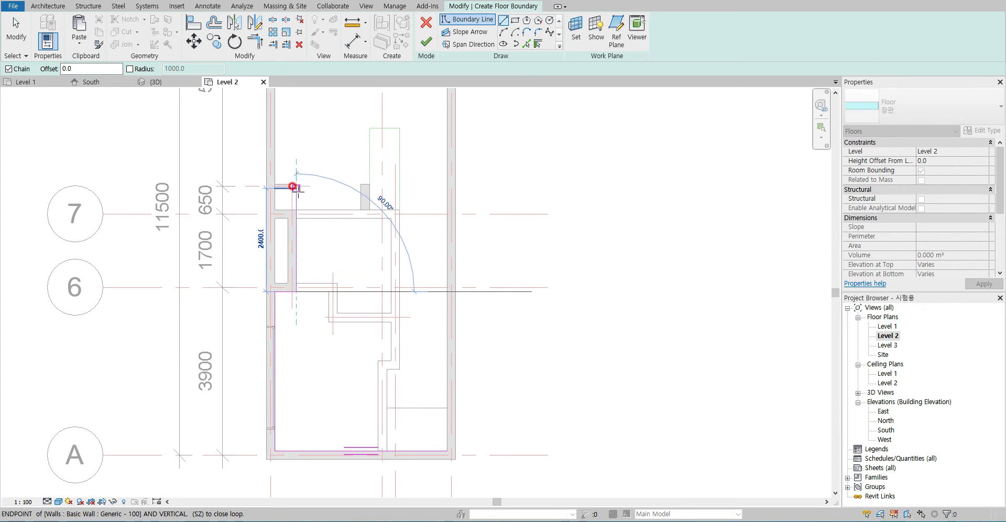
- Continue the floor boundary around the P.S. walls, along the storage wall's upper face, around the short wall and along grid 7 to the stair outline
scroll(293, 183, up, 4)
click(288, 230)
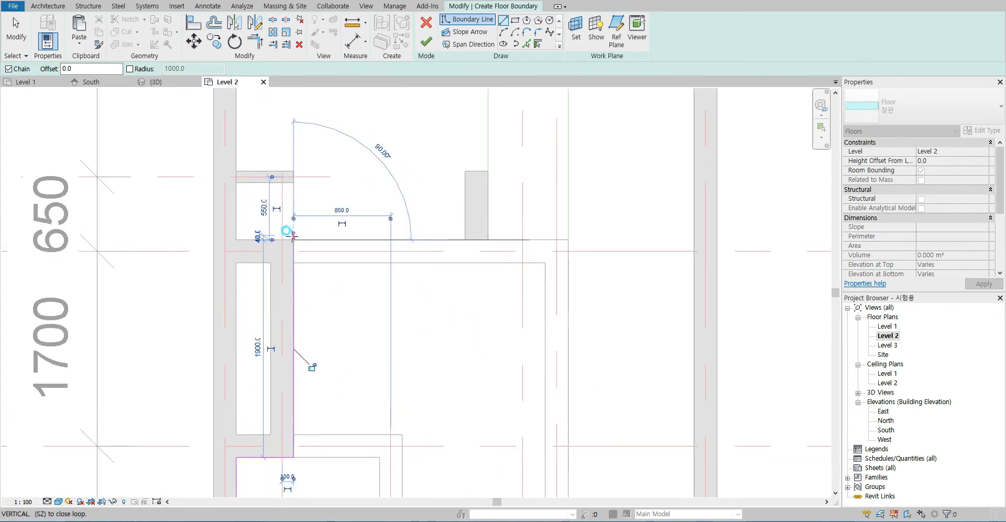
click(234, 231)
click(233, 172)
click(488, 170)
click(488, 240)
click(569, 240)
- Extend the boundary to the outer wall opposite the window, close the loop at the grid A corner, and check the reference plan's bedroom area
scroll(560, 378, down, 3)
middle_drag(549, 347, 507, 177)
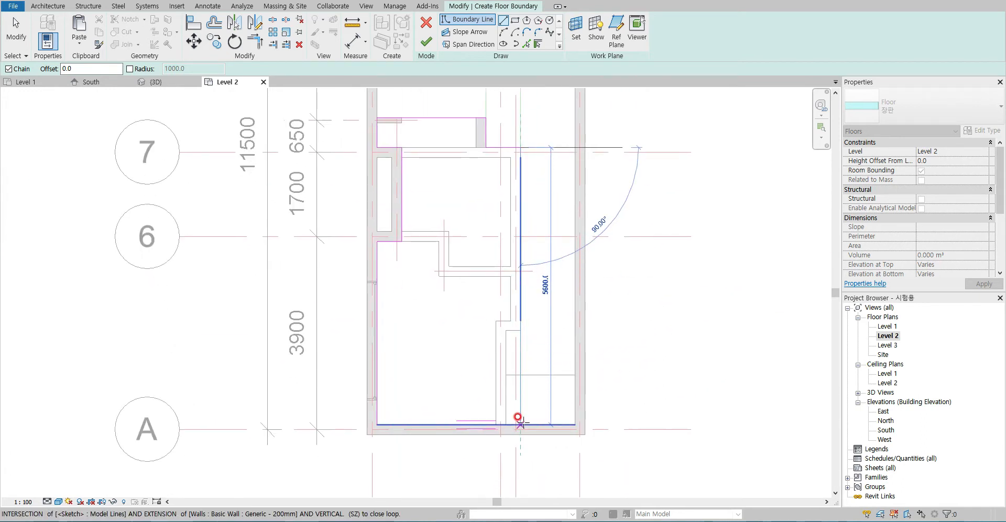
click(571, 144)
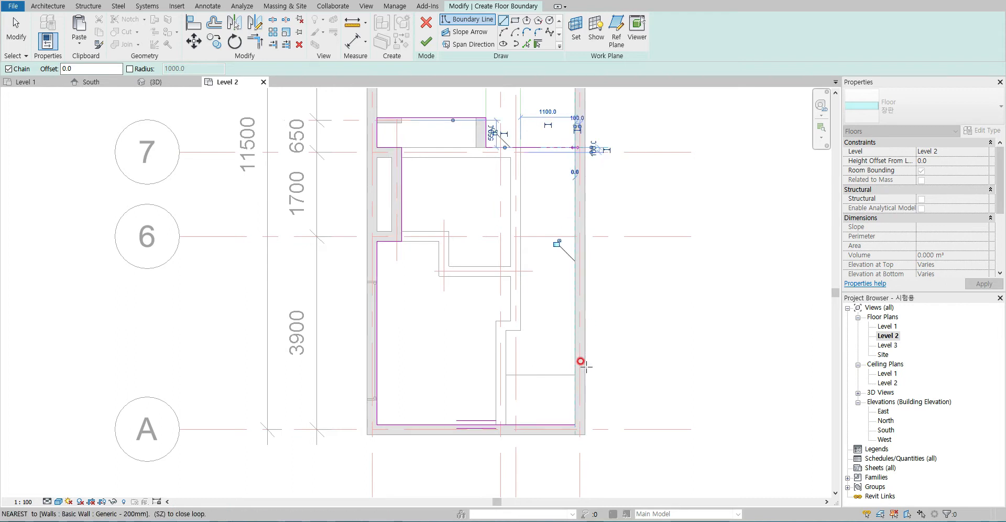
click(575, 425)
key(alt+Tab)
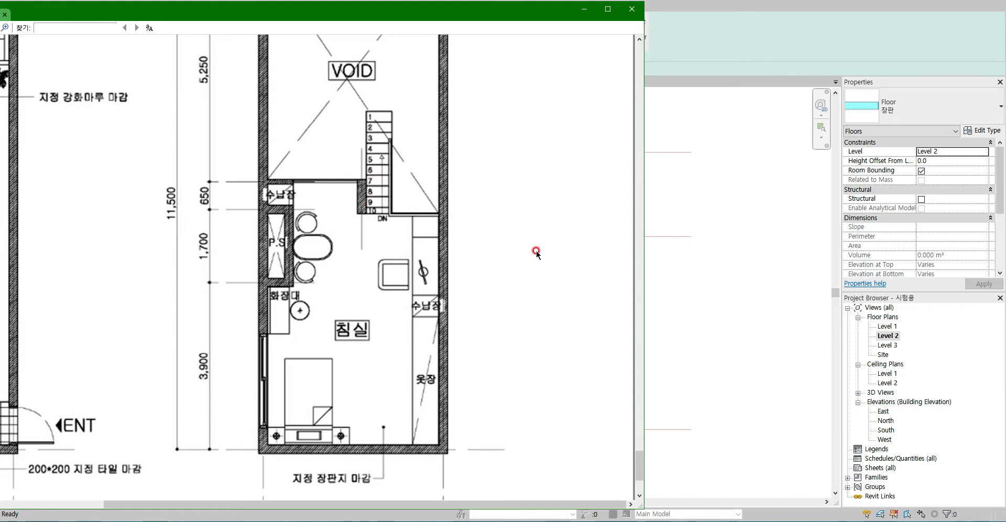
click(691, 317)
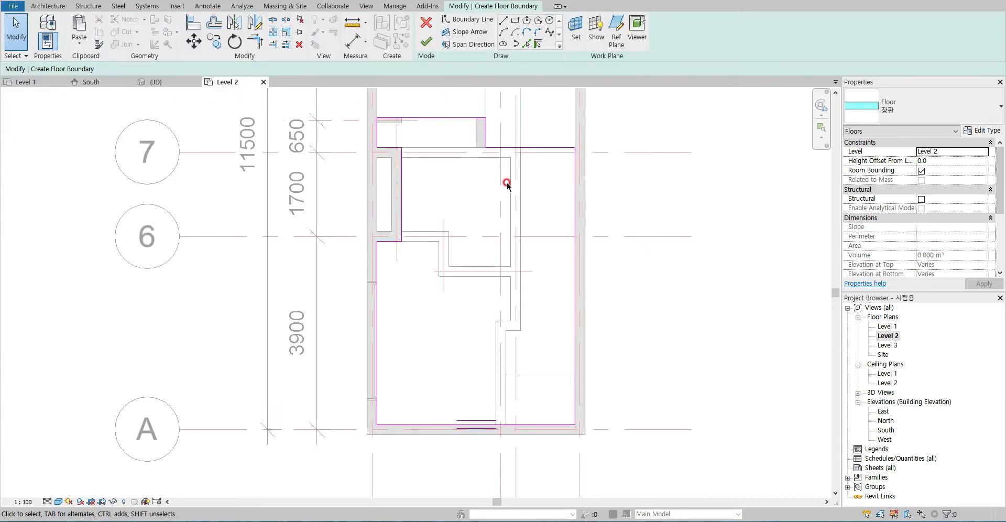
- Finish the Level 2 floor without attaching the walls below to its bottom
click(436, 51)
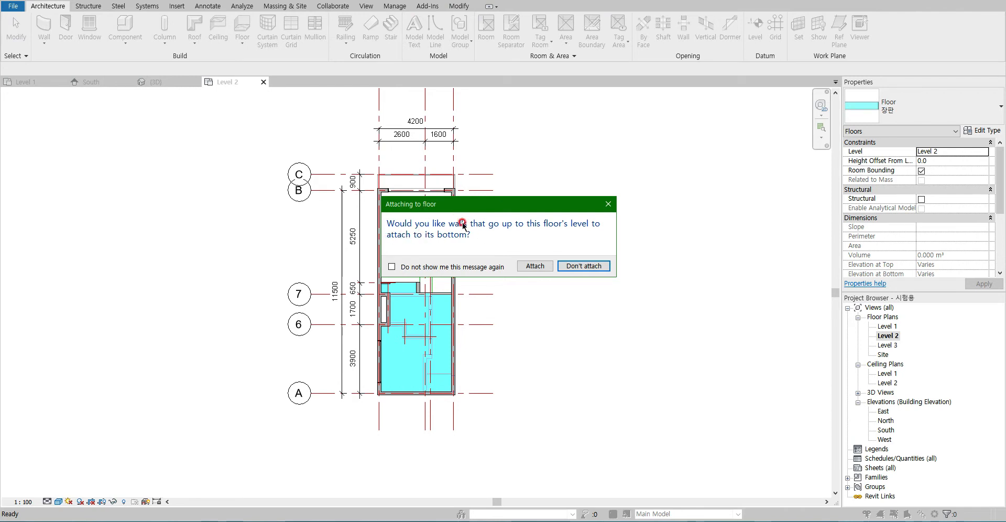
click(583, 266)
scroll(384, 373, up, 4)
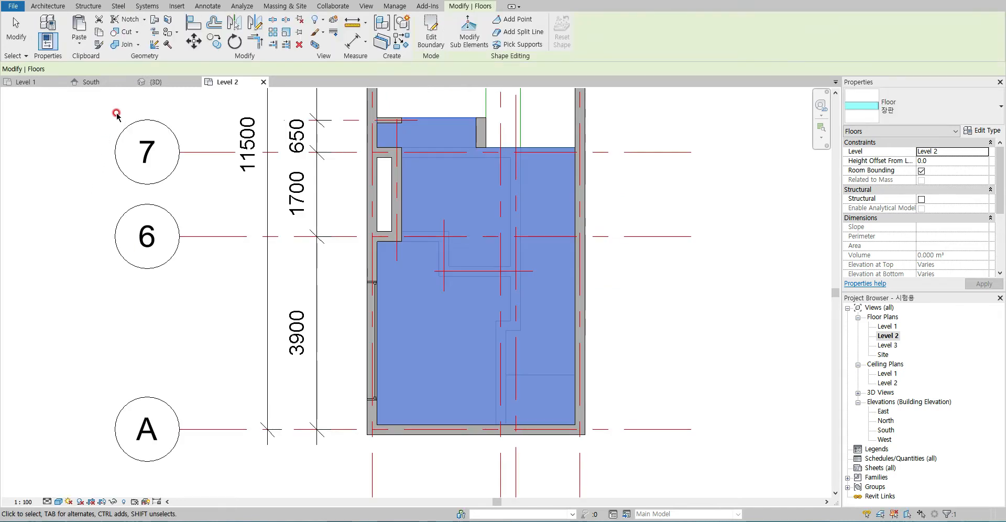
click(212, 321)
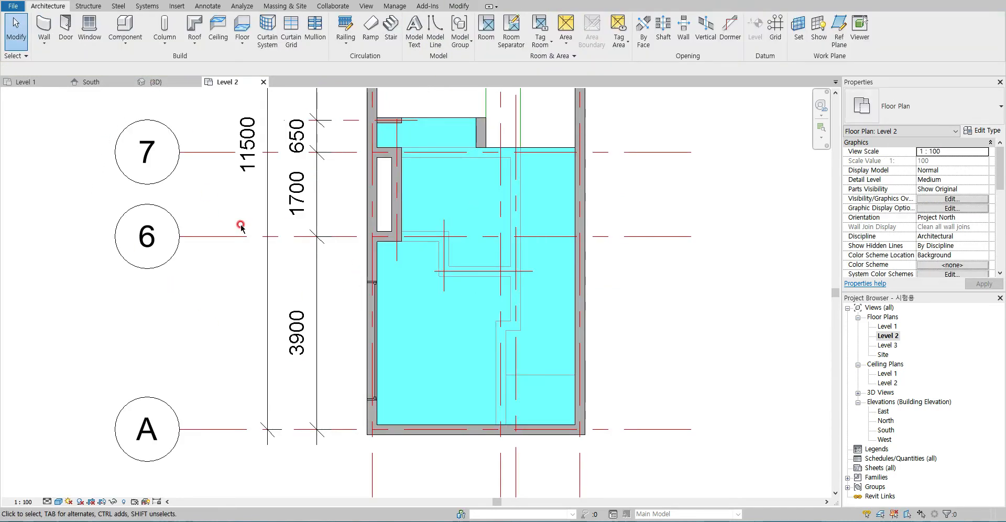
- Examine in 3D where the Level 1 interior walls meet the new Level 2 floor
click(156, 83)
shift+middle_drag(372, 319, 399, 273)
scroll(414, 252, up, 3)
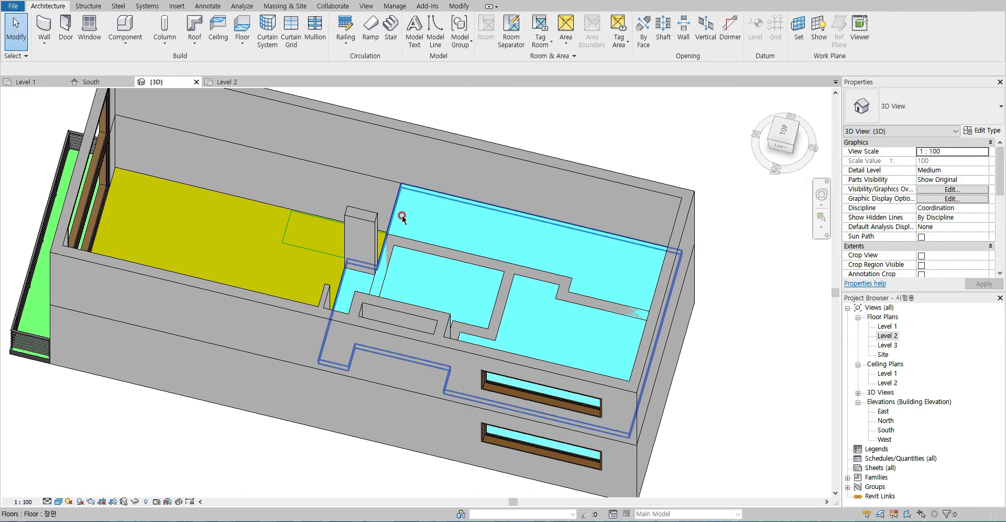
shift+middle_drag(427, 225, 343, 312)
scroll(342, 313, up, 4)
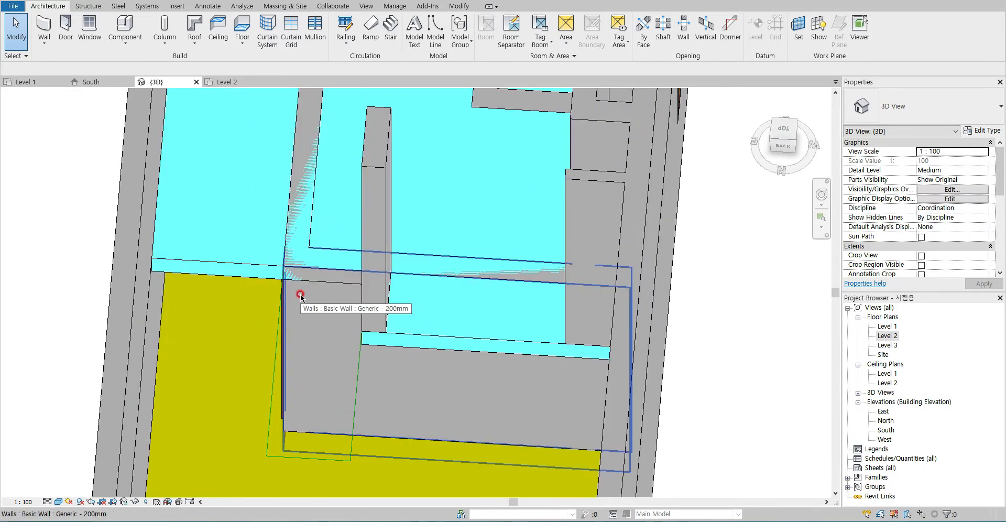
scroll(300, 295, down, 2)
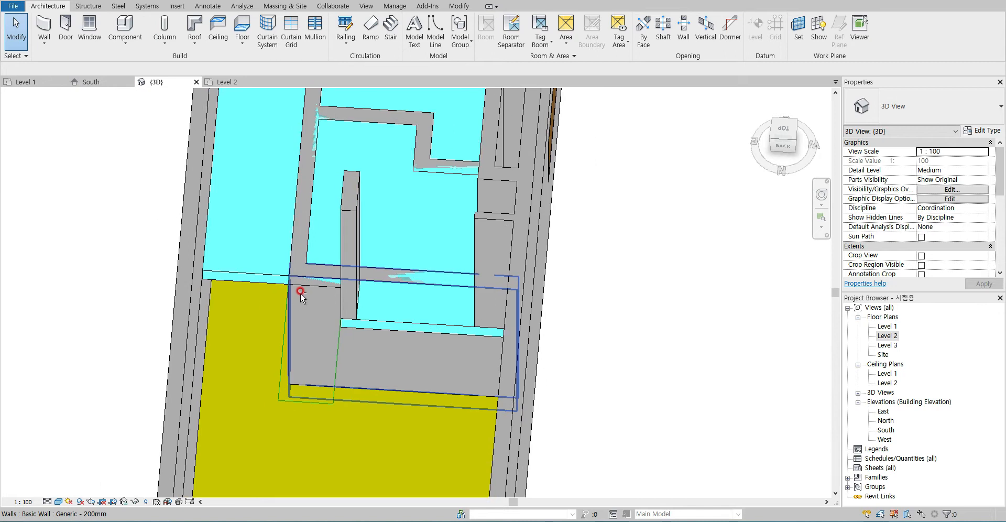
shift+middle_drag(296, 317, 376, 379)
scroll(366, 320, down, 1)
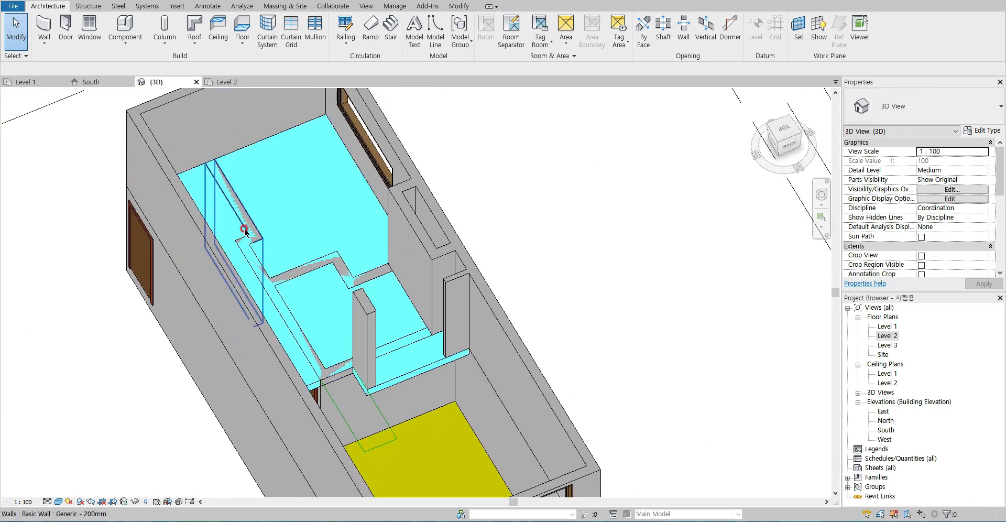
- Set the Top Offset of the six Level 1 interior walls overlapping the Level 2 floor to -200
scroll(243, 224, up, 3)
click(240, 250)
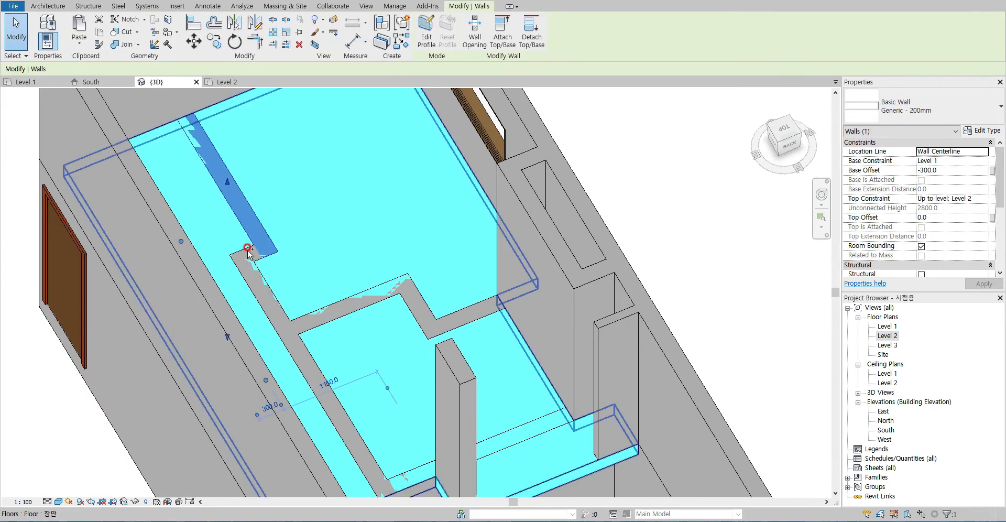
key(Tab)
click(252, 283)
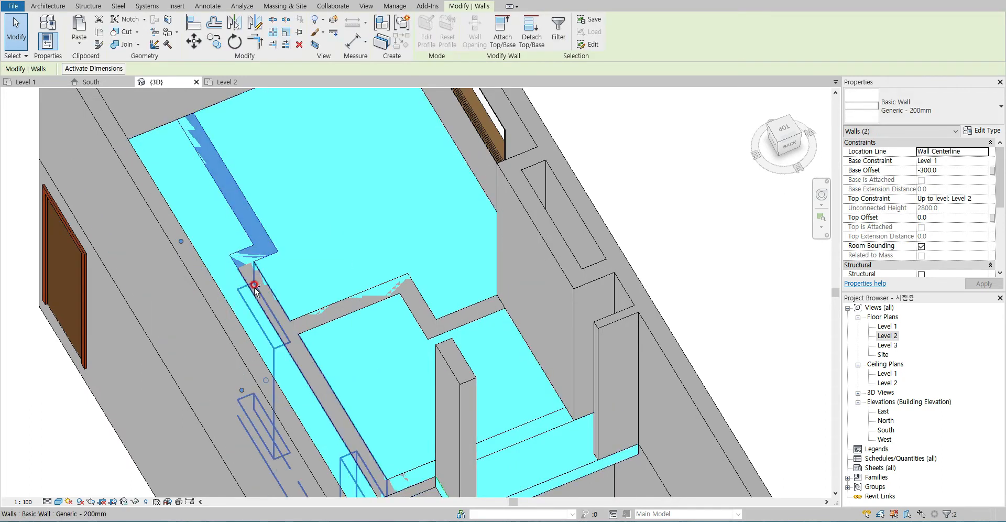
ctrl+click(314, 309)
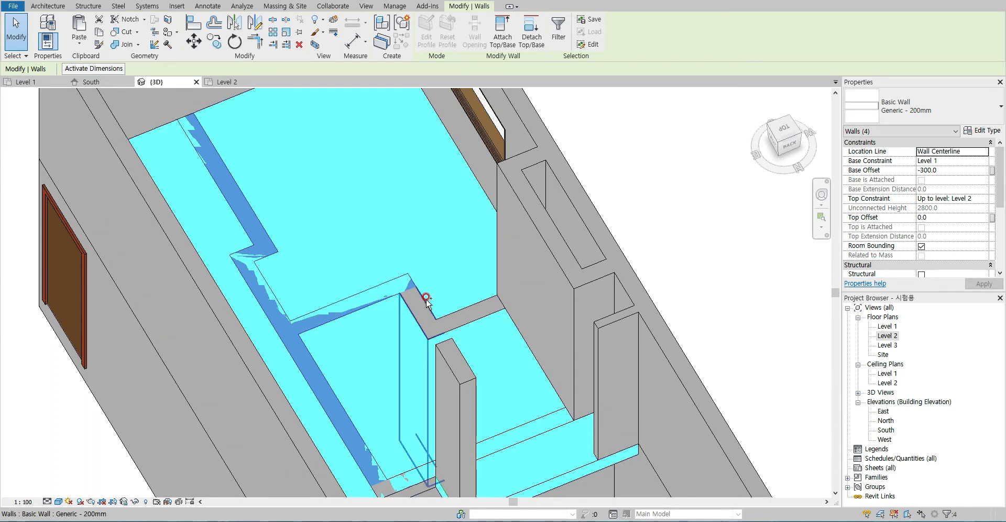
ctrl+click(462, 310)
ctrl+click(460, 319)
middle_drag(459, 319, 384, 205)
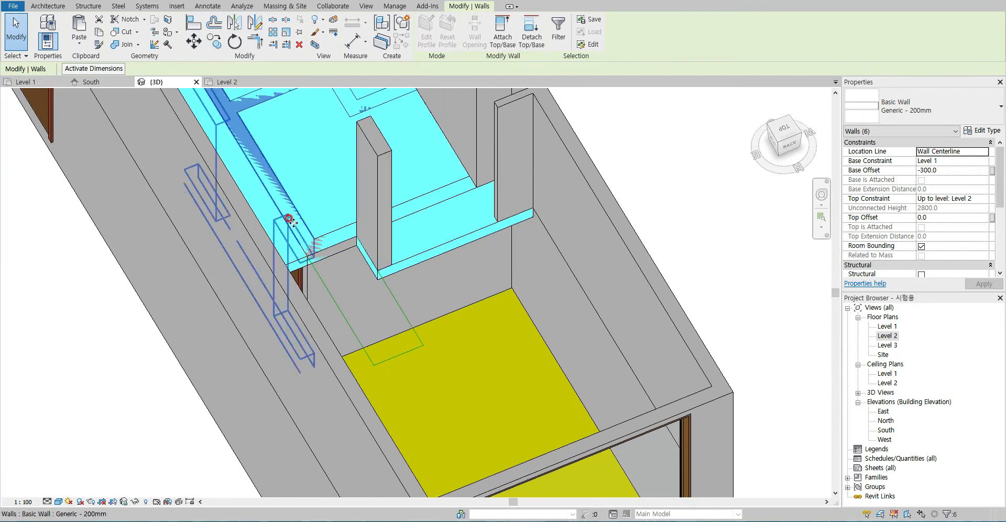
scroll(304, 198, down, 1)
middle_drag(303, 198, 312, 318)
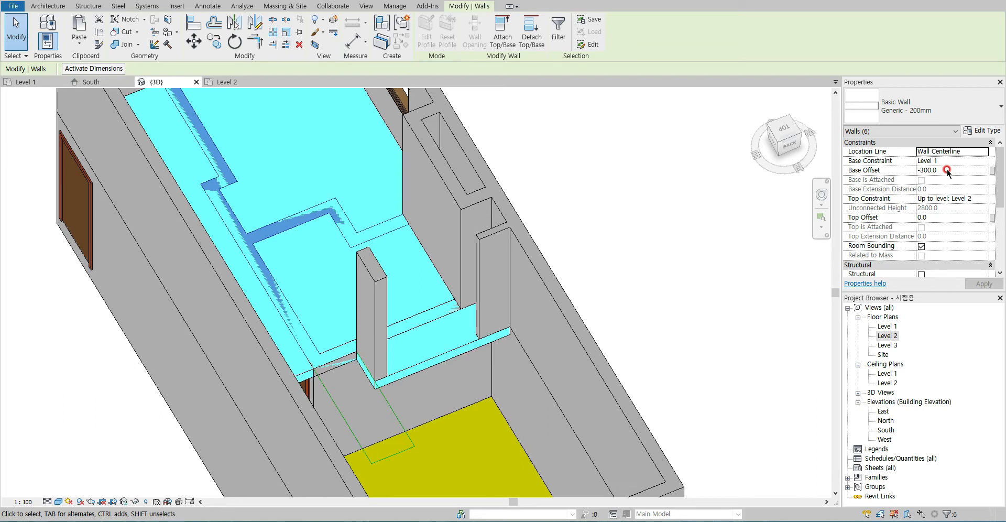
click(933, 219)
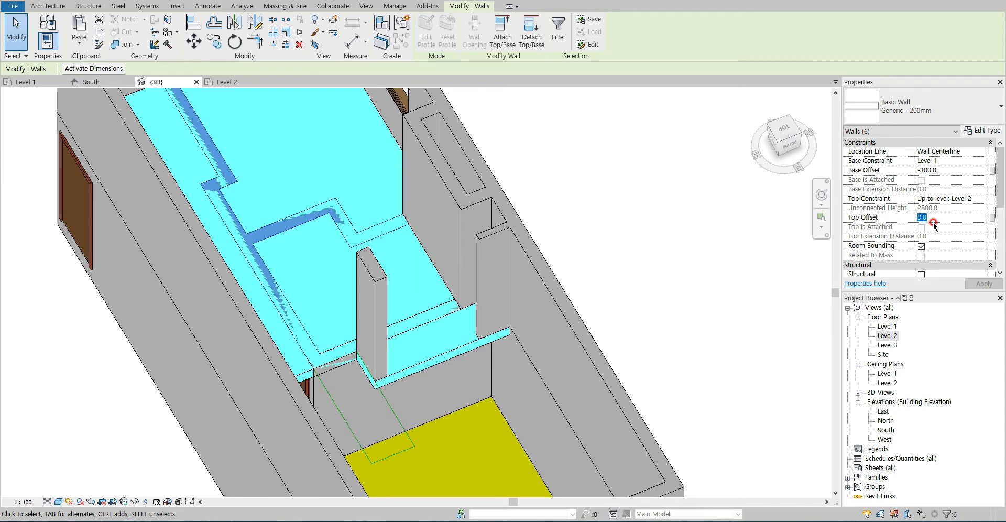
text(-20)
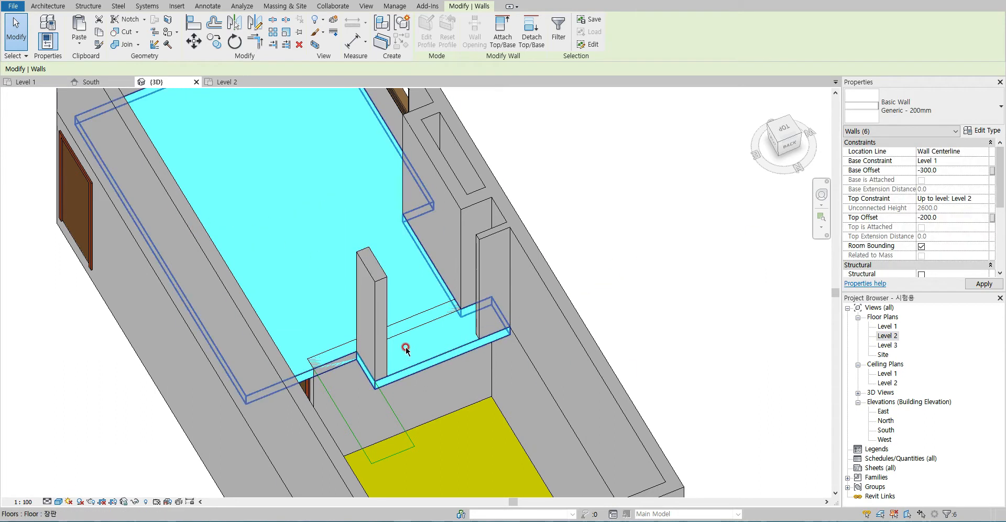
- Set the Top Offset of the Level 1 wall along grid 7, below the floor's open edge, to -200
click(320, 360)
click(947, 218)
text(-2)
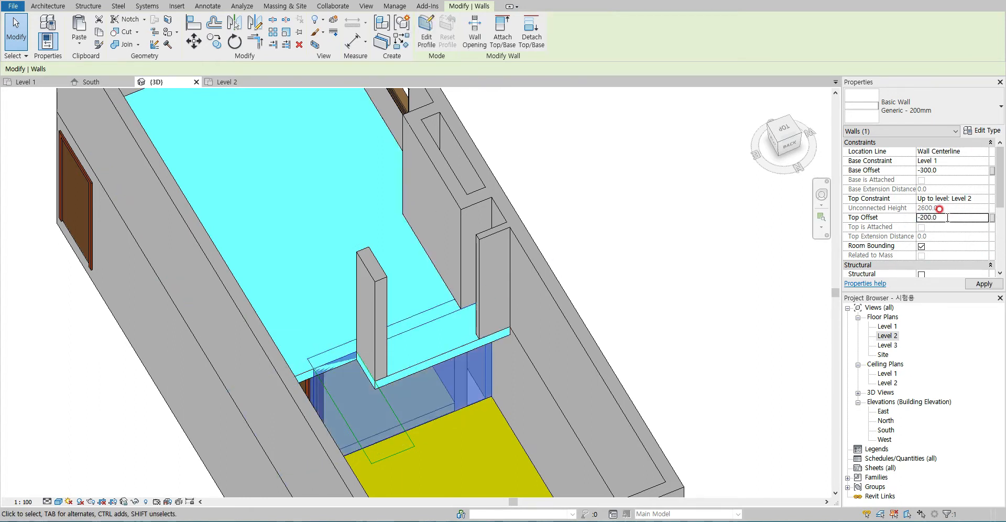
click(606, 276)
scroll(329, 374, down, 3)
shift+middle_drag(328, 373, 417, 367)
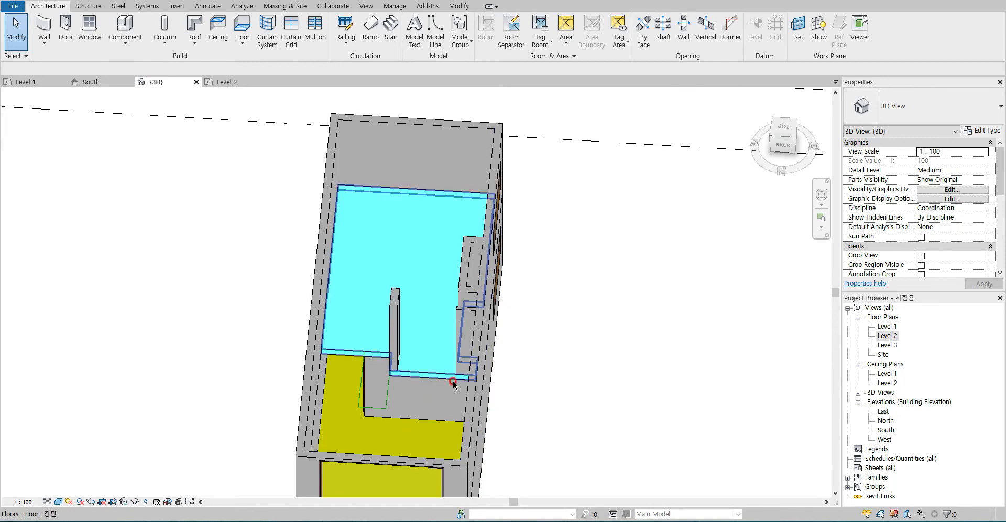
- Create a 1500 mm long 900mm Pipe railing on Level 2 from the small storage wall's end to the short wall
click(233, 83)
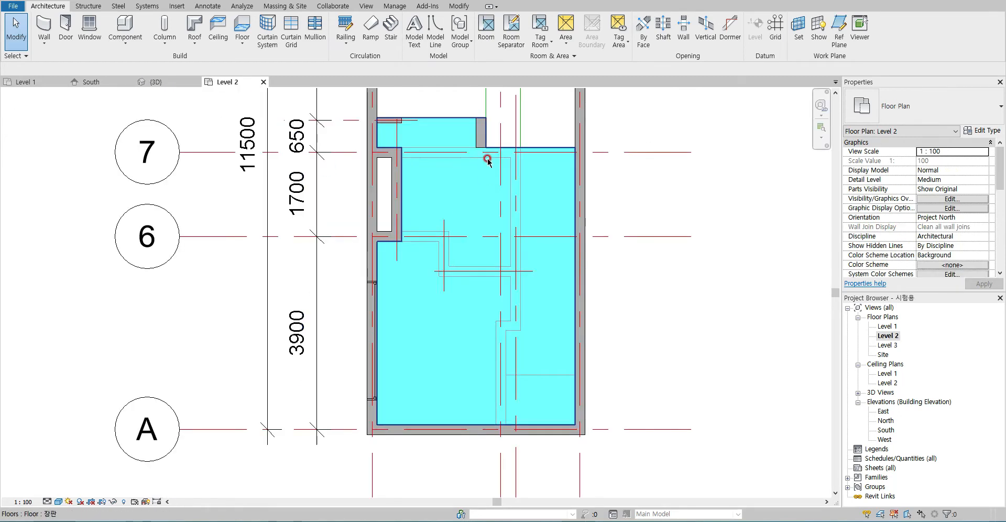
middle_drag(487, 177, 416, 264)
scroll(364, 173, up, 3)
click(364, 173)
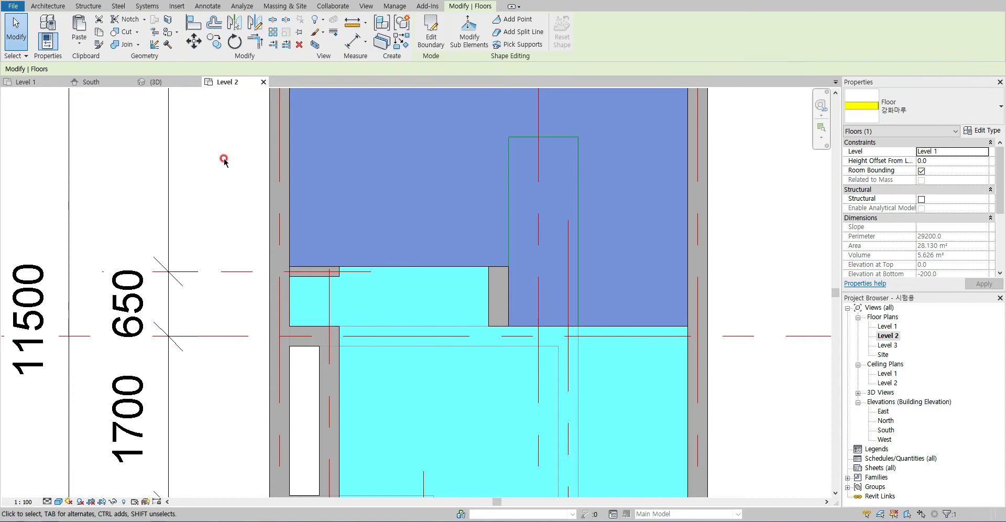
click(216, 127)
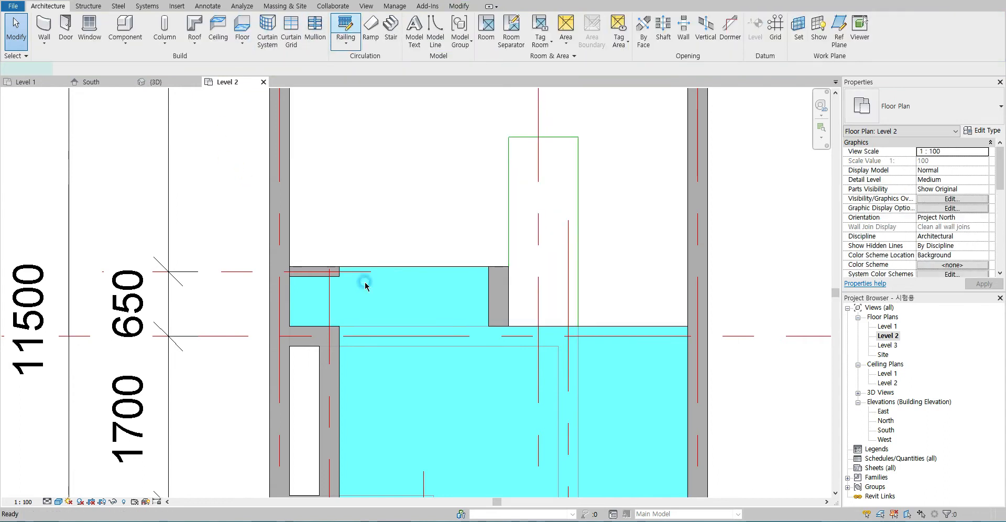
scroll(340, 270, up, 3)
click(337, 270)
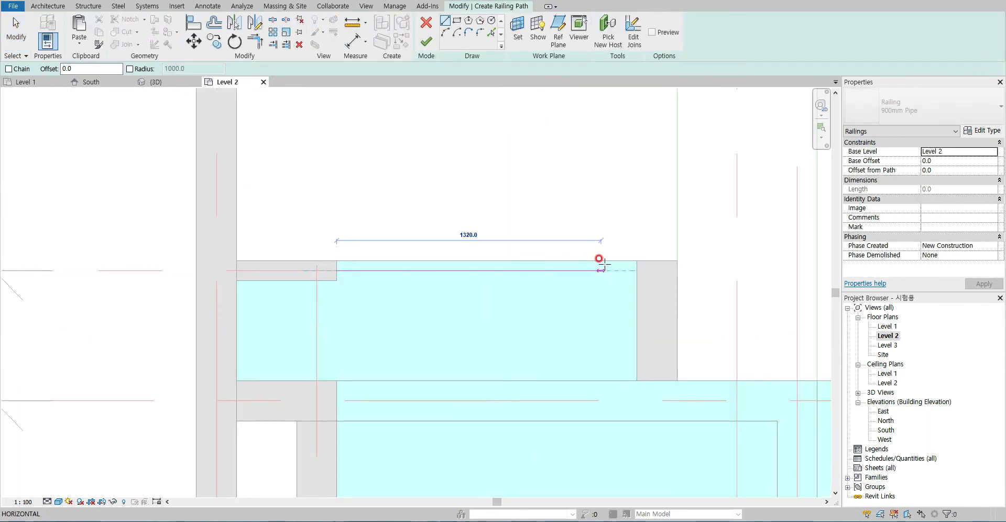
click(637, 270)
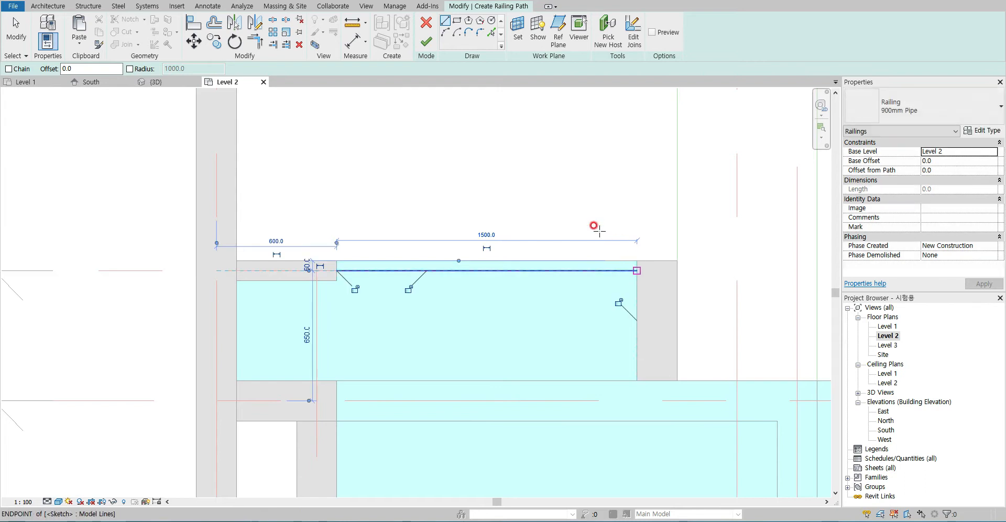
click(420, 50)
scroll(269, 225, up, 2)
scroll(336, 214, up, 2)
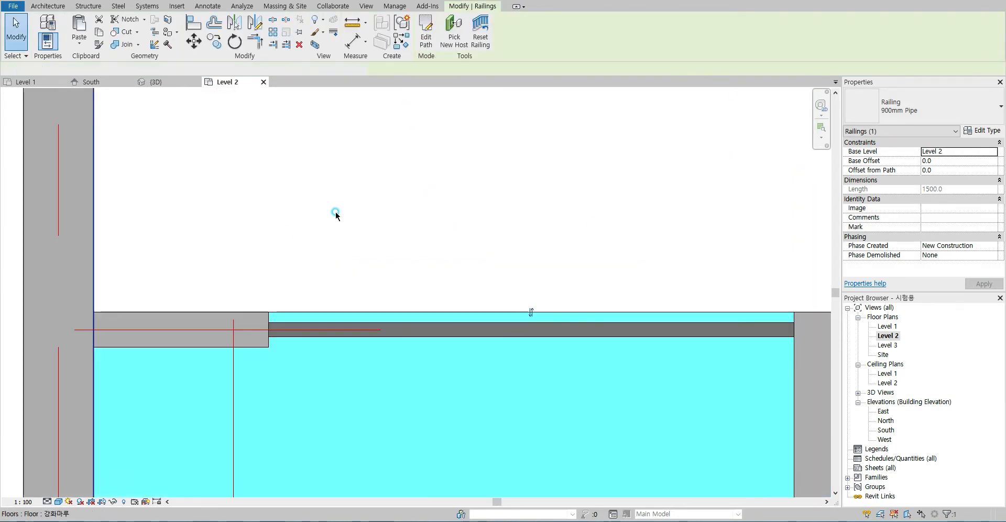
click(335, 214)
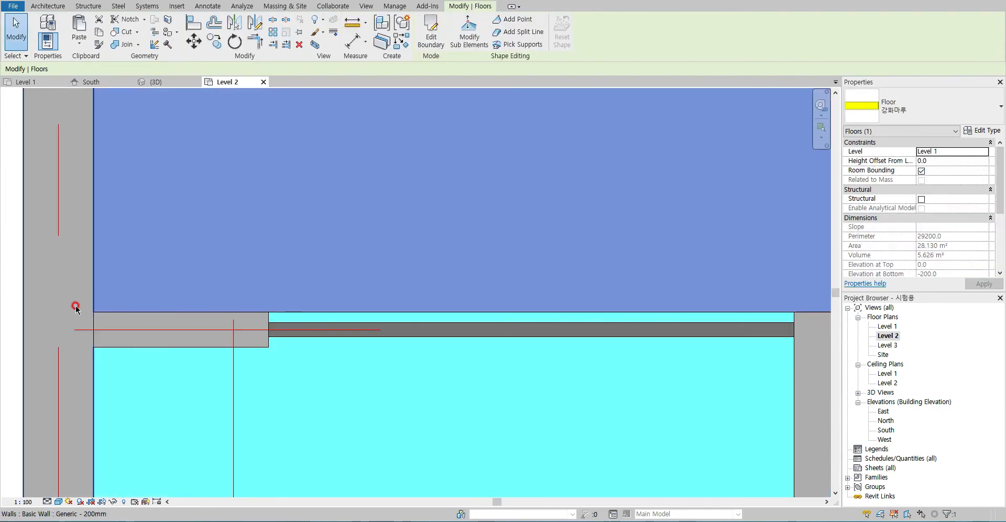
key(Escape)
click(294, 321)
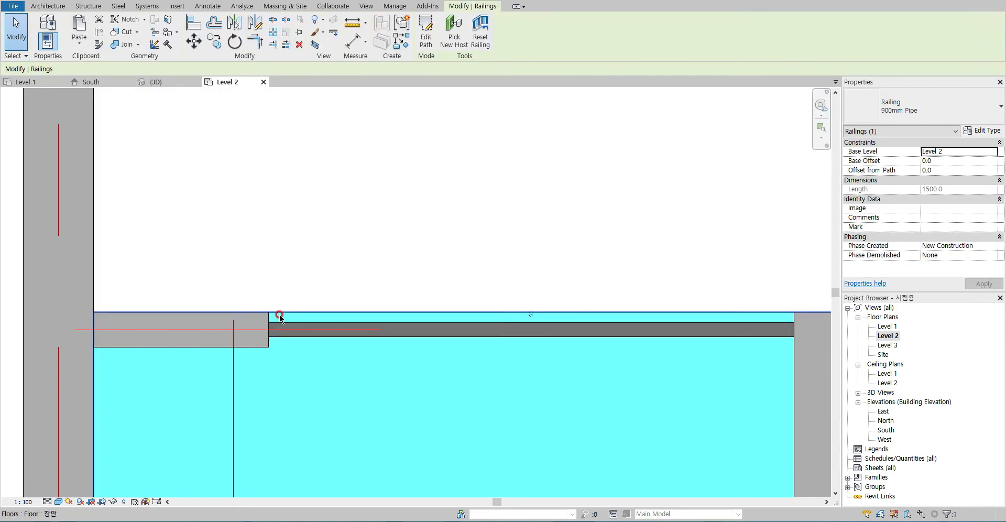
scroll(296, 325, up, 2)
key(a)
key(l)
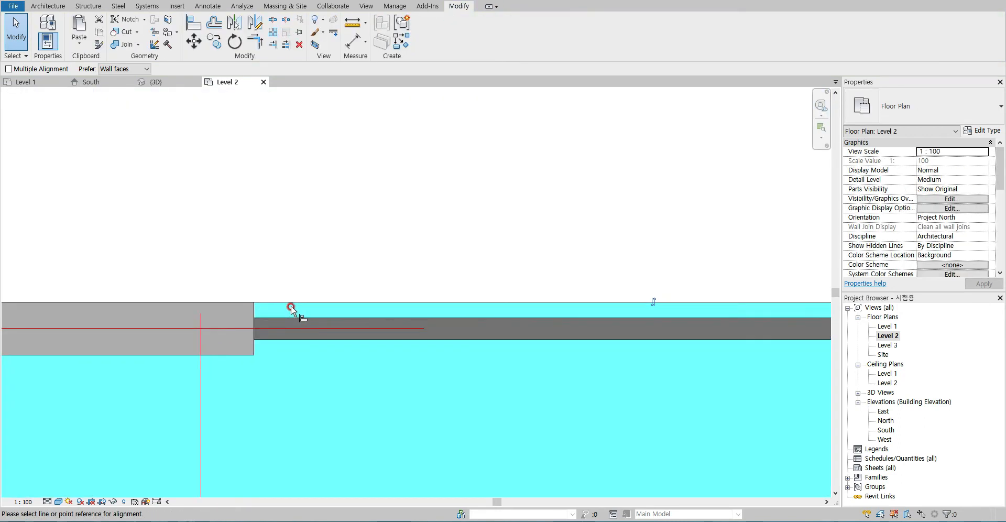
click(291, 302)
key(Escape)
key(Escape)
- Move the 900mm Pipe railing 30 mm outward so its outer edge is flush with the small storage wall's outer face
click(282, 321)
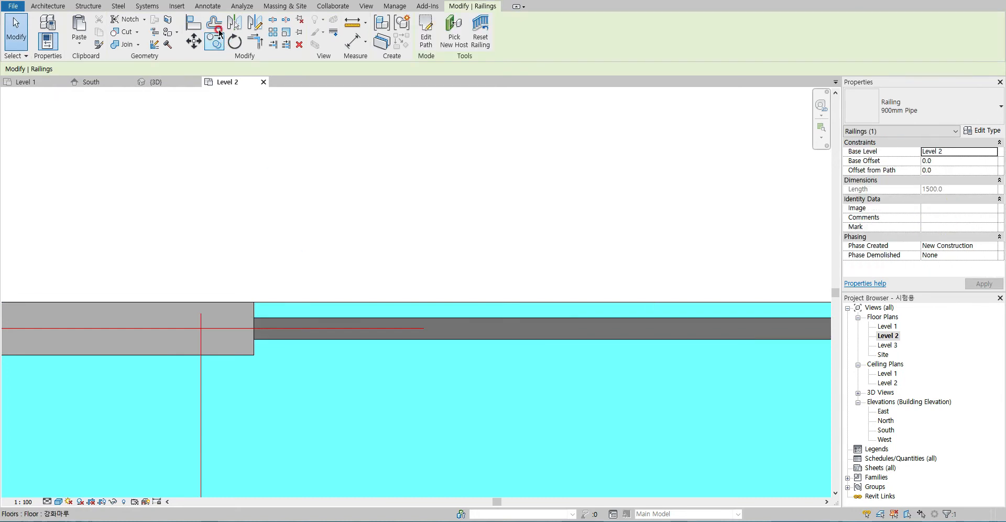
key(m)
key(v)
click(255, 319)
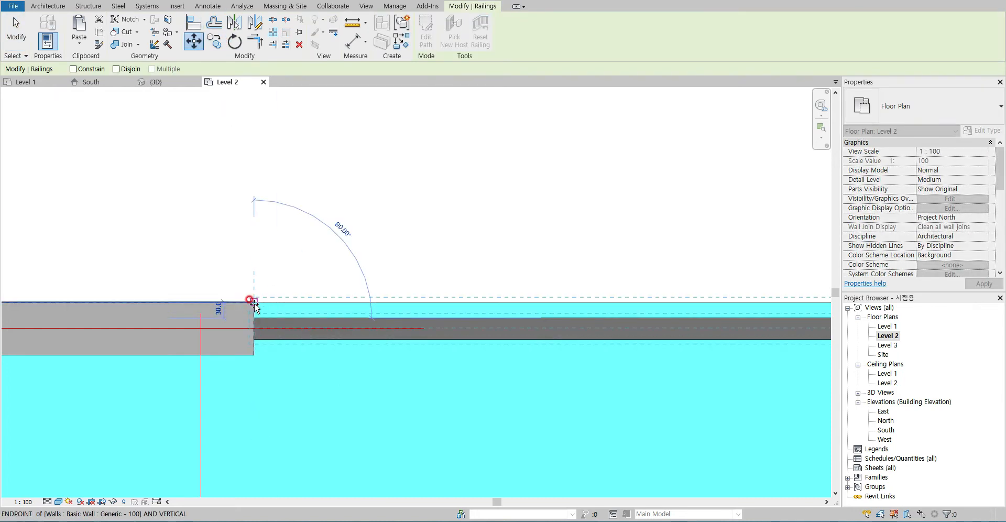
click(254, 302)
click(375, 229)
- Examine the railing and the open floor edge in 3D, then compare the Level 1 and Level 2 plans around the stair outline
click(156, 82)
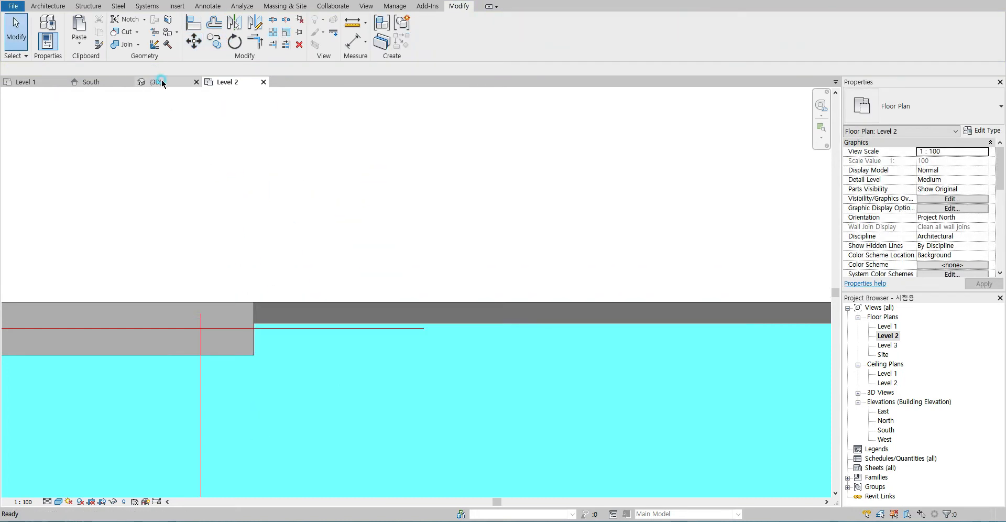
shift+middle_drag(443, 284, 278, 420)
scroll(440, 336, up, 5)
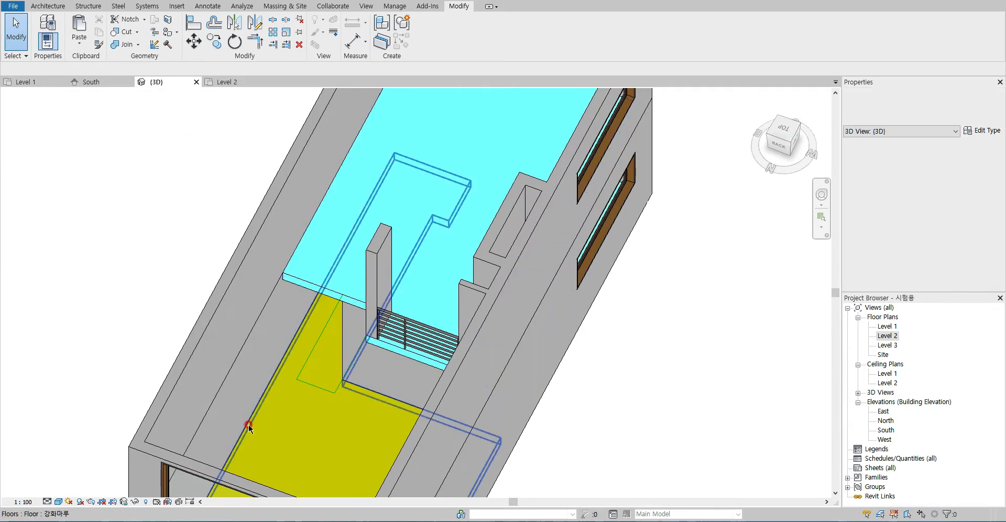
click(233, 82)
scroll(272, 227, down, 8)
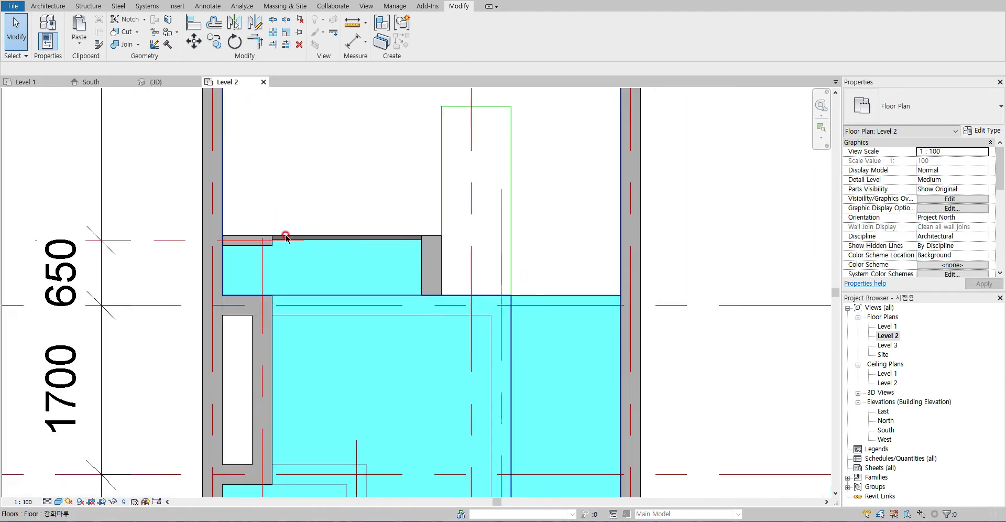
middle_drag(291, 283, 213, 268)
click(34, 81)
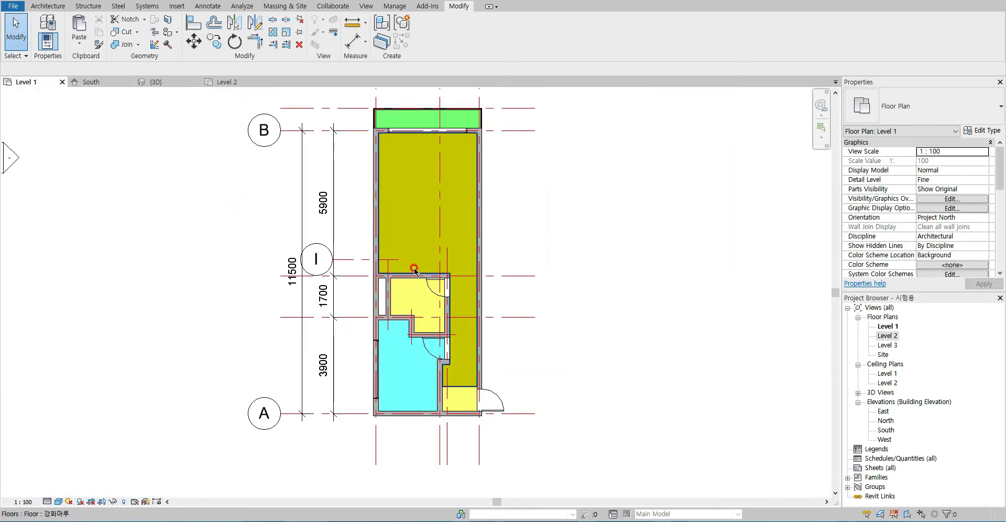
click(233, 82)
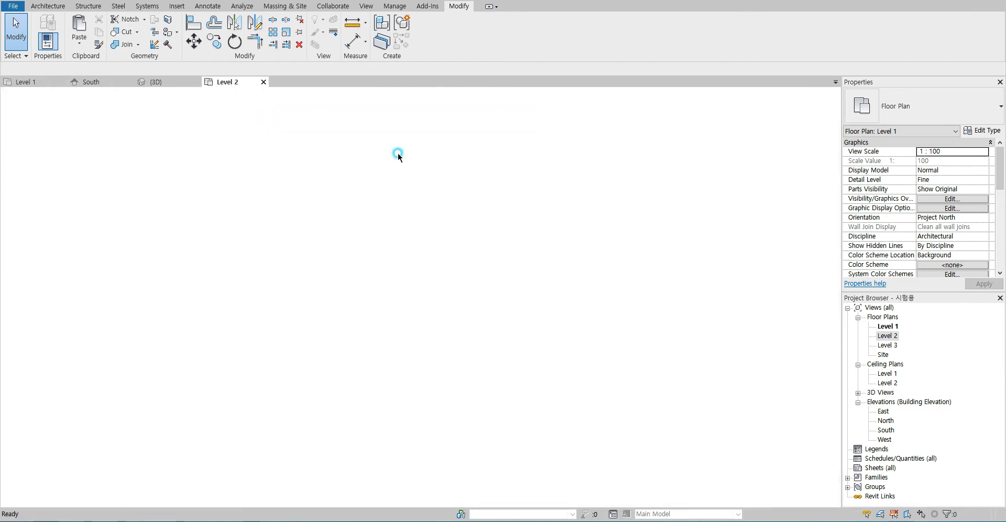
middle_drag(312, 208, 356, 260)
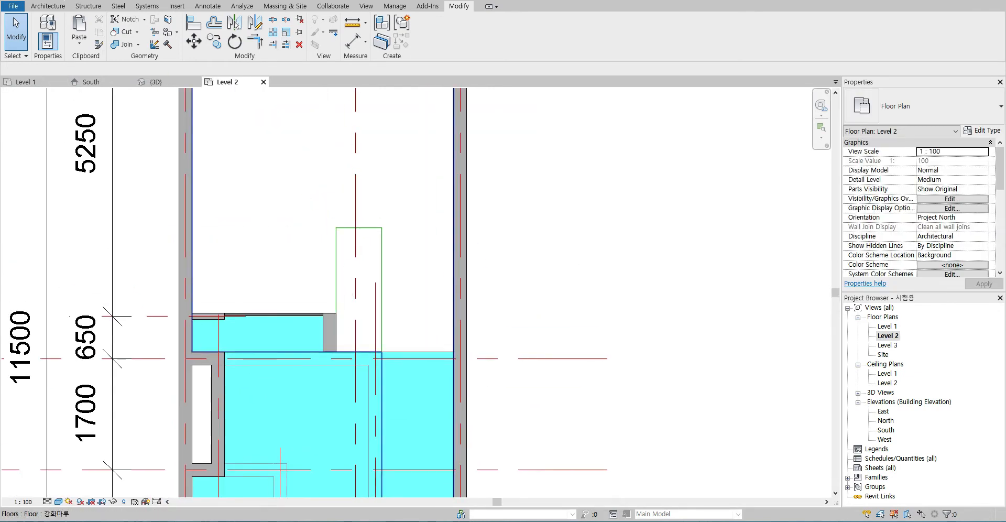
- Start a new stair on the Level 2 plan and set its type to Precast Stair
click(48, 6)
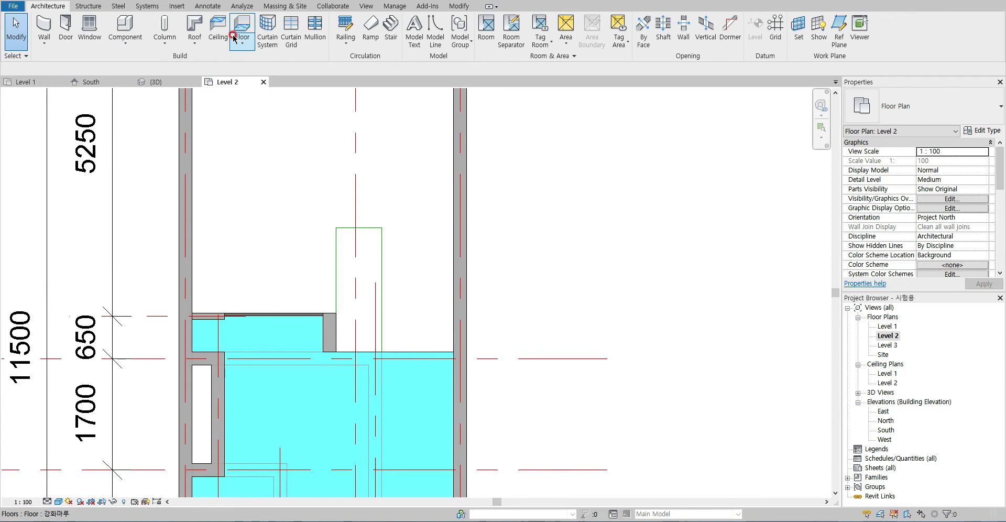
click(217, 33)
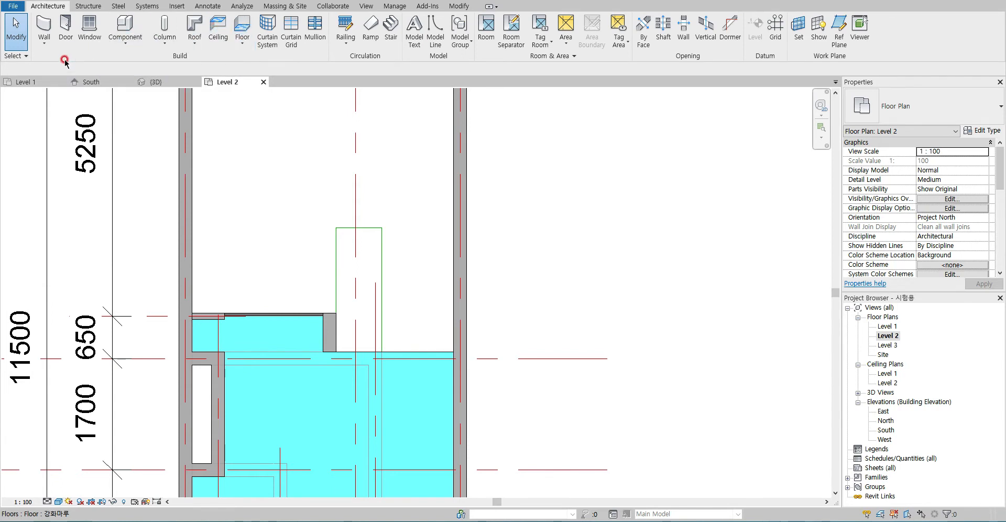
click(390, 26)
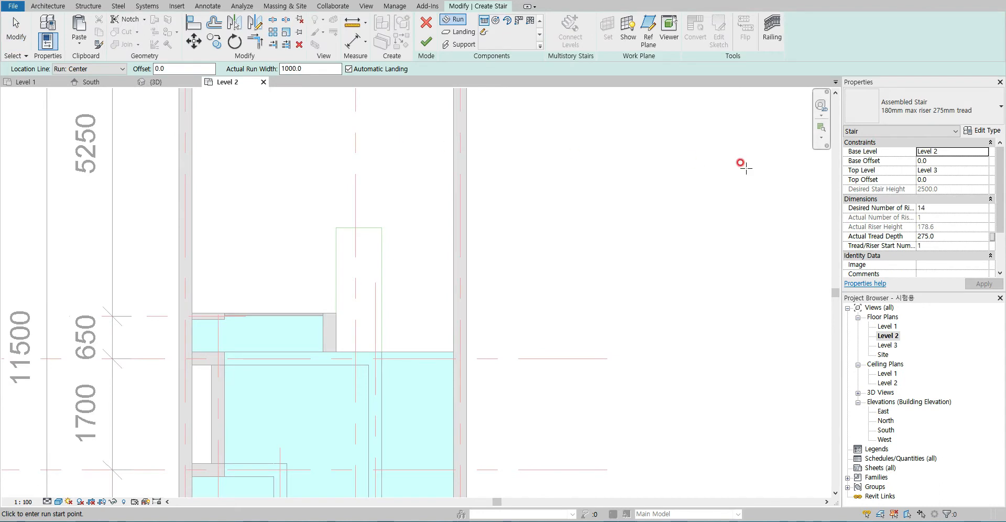
click(926, 107)
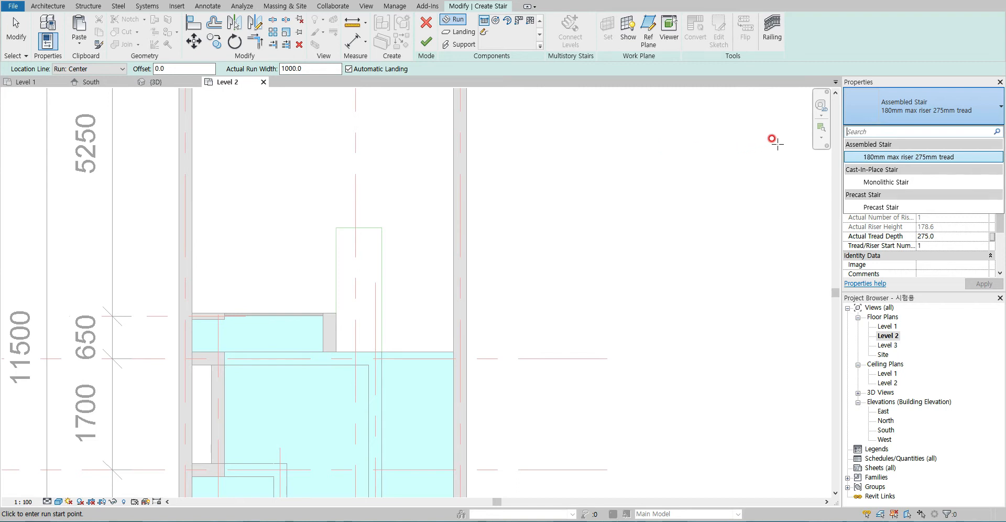
click(884, 207)
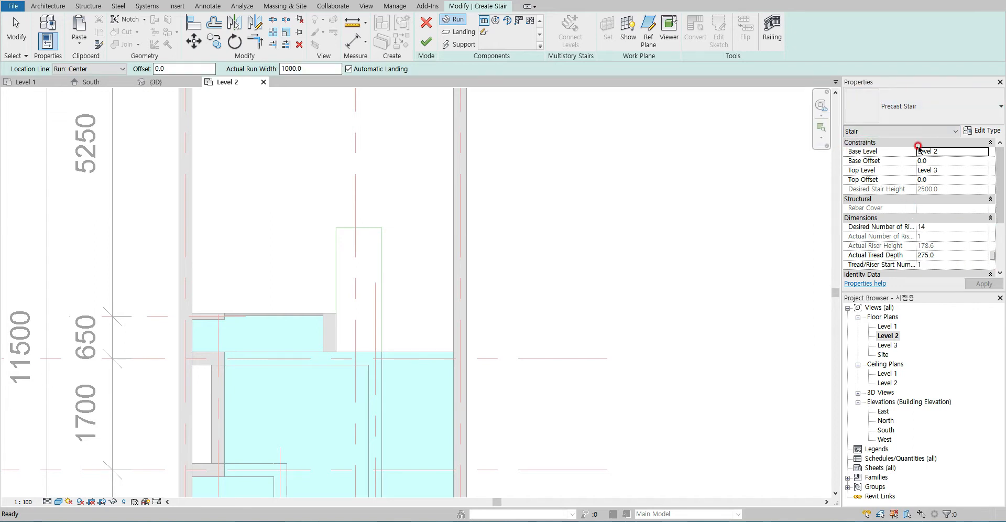
- Set the stair's Base Level to Level 1 and its Top Level to Level 2
click(979, 151)
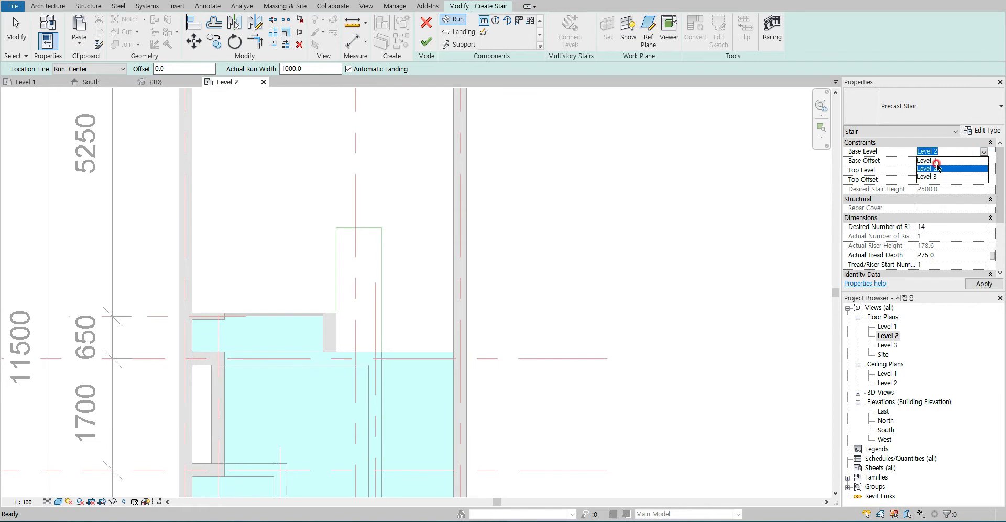
click(938, 160)
click(985, 171)
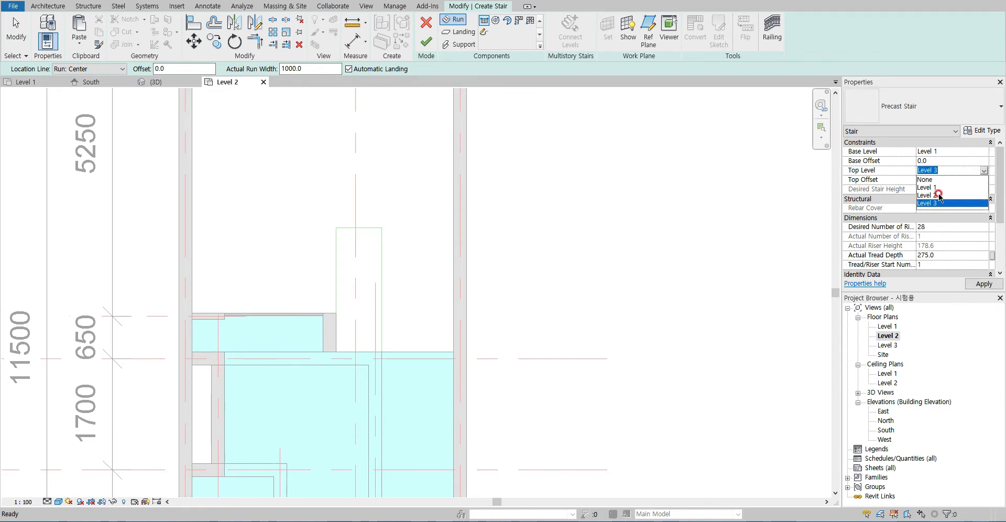
click(956, 197)
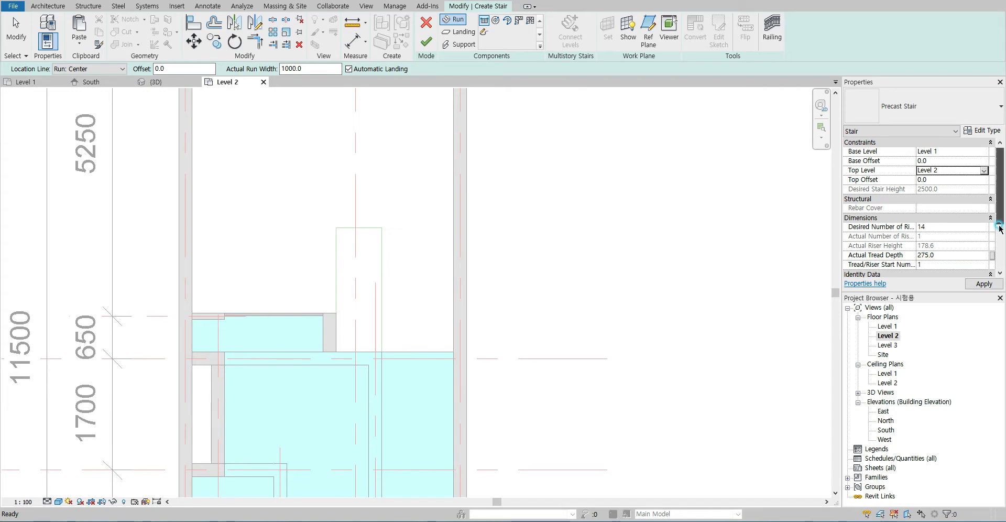
scroll(975, 215, down, 2)
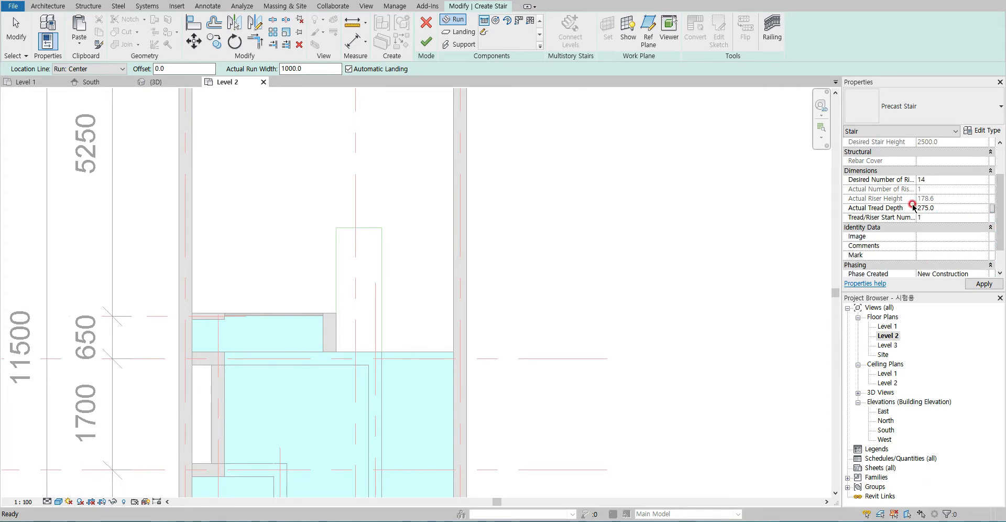
click(942, 207)
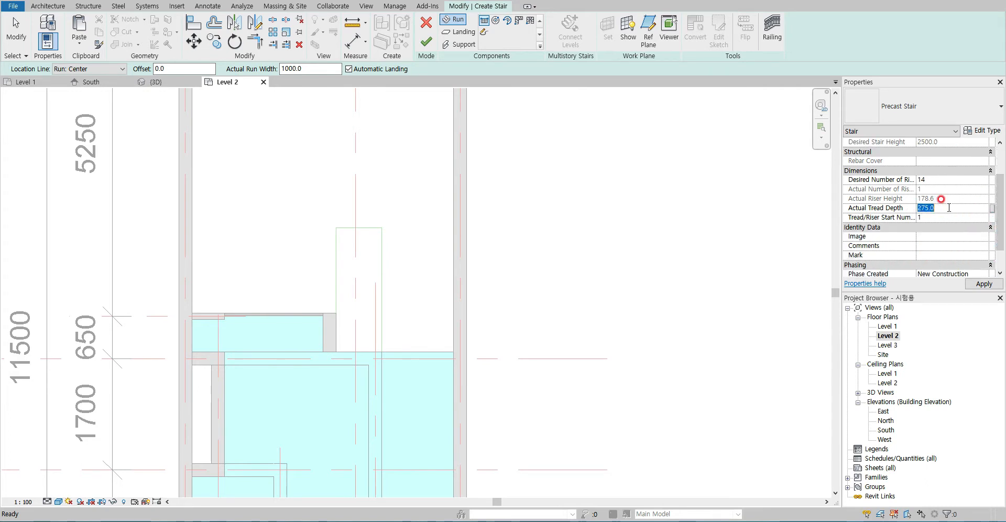
click(357, 227)
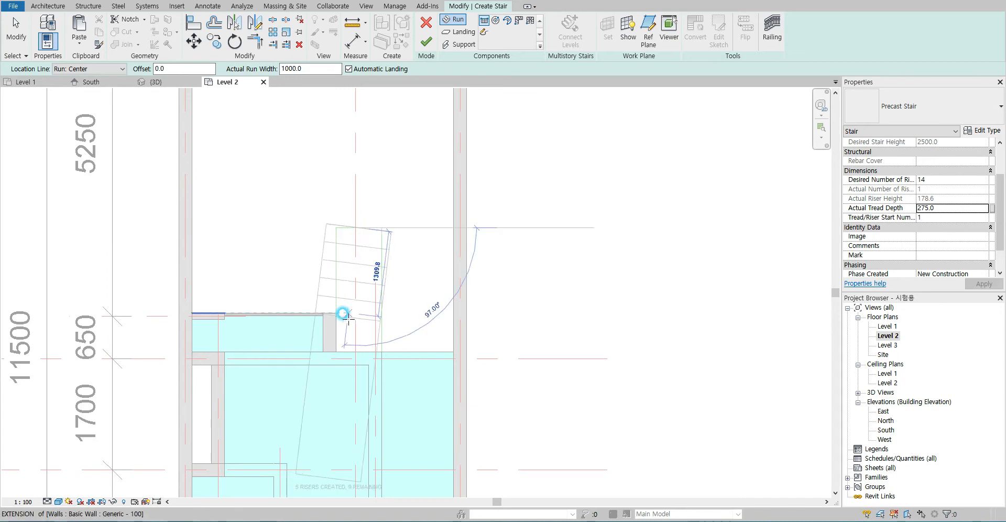
scroll(358, 334, down, 2)
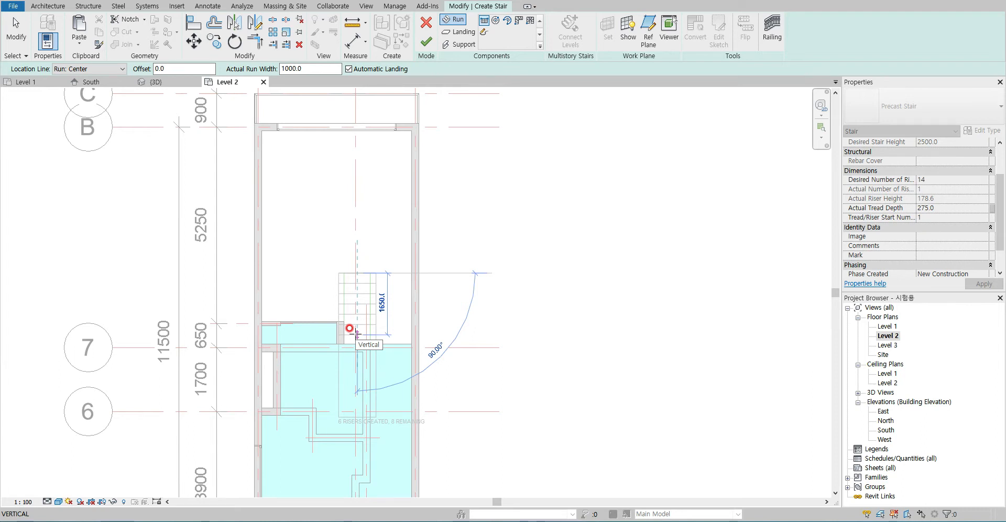
key(Escape)
- Set the stair's Actual Tread Depth to 300
click(942, 210)
text(2)
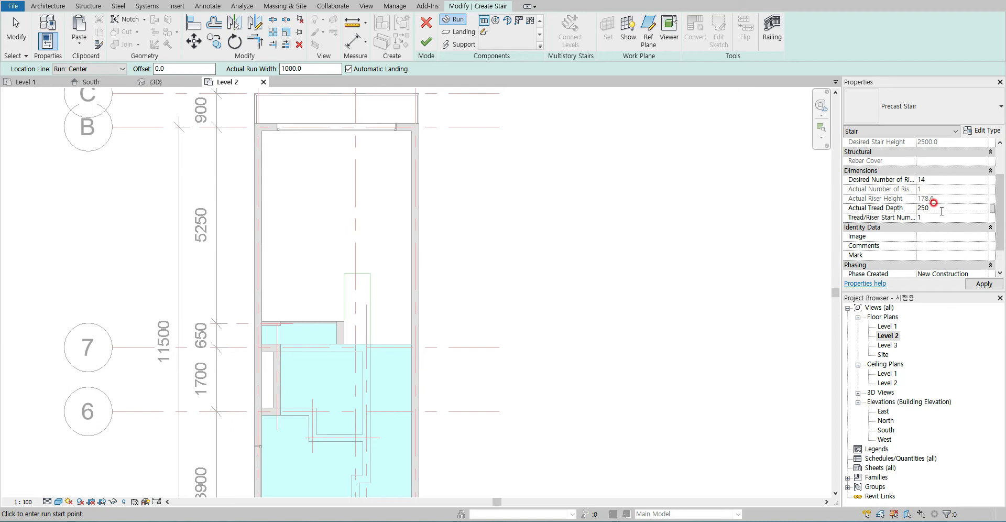
drag(946, 212, 875, 206)
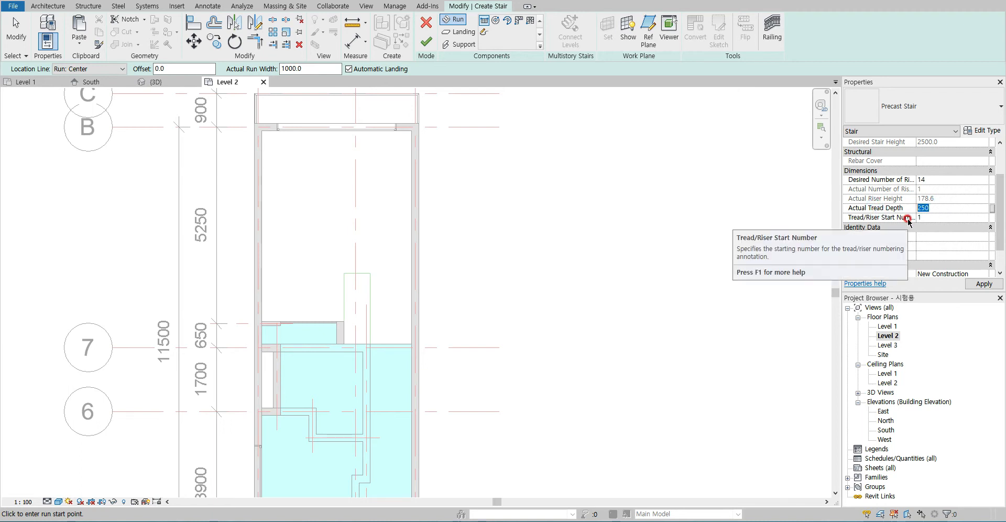
text(3)
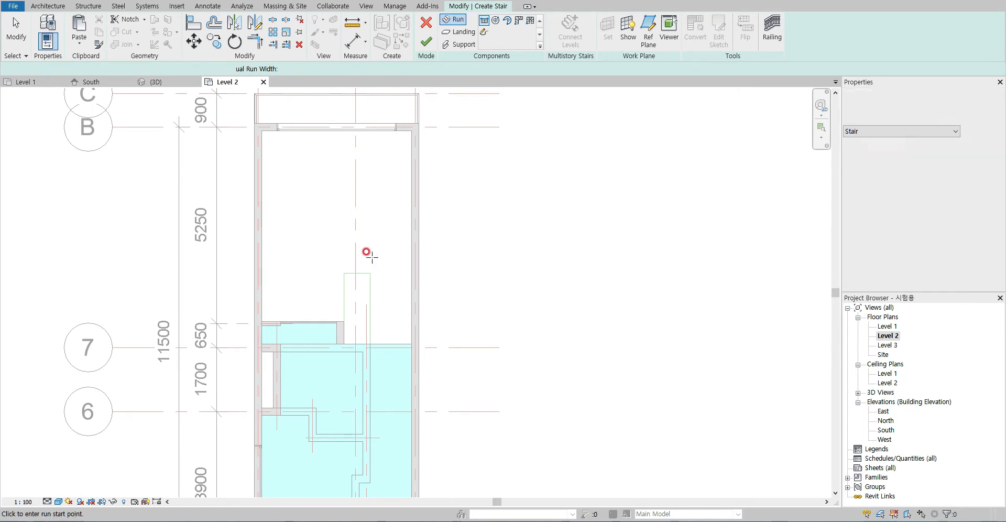
click(362, 176)
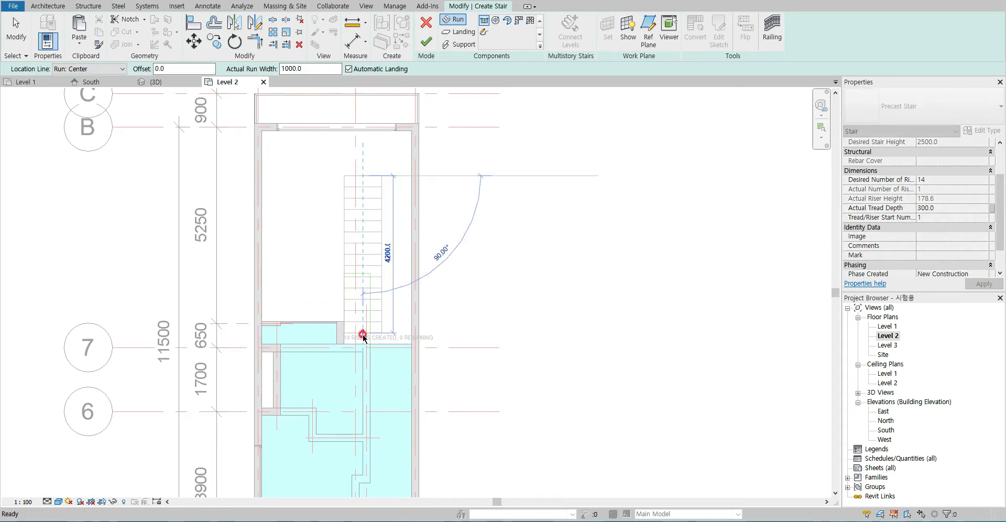
key(Escape)
- Set the Precast Stair type's Maximum Riser Height to 250
click(985, 131)
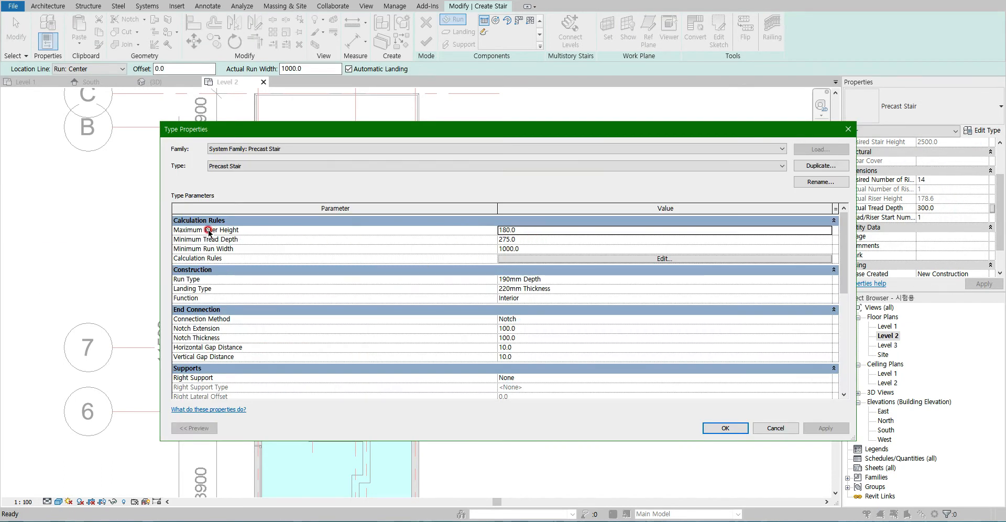
click(530, 229)
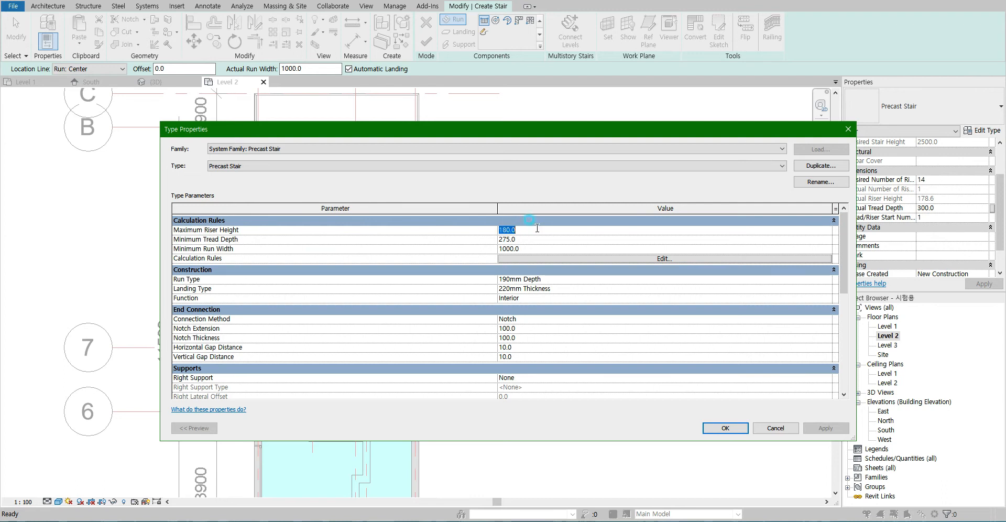
text(250)
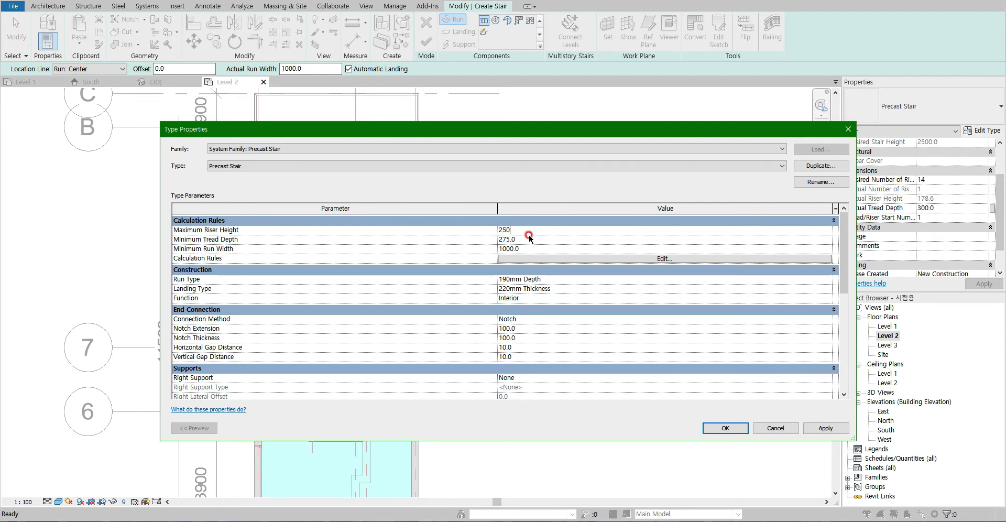
click(526, 241)
click(730, 428)
- Draw a straight 10-riser stair run 3000 mm long toward the Level 2 floor, overlapping the stair outline
click(371, 187)
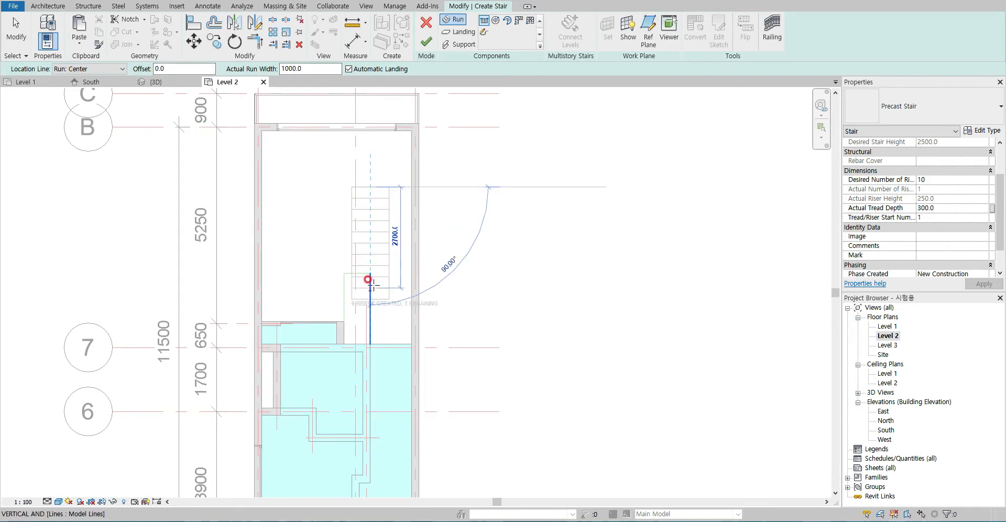
click(371, 303)
key(Escape)
- Set the precast stair run's width to 750 mm
scroll(378, 283, up, 3)
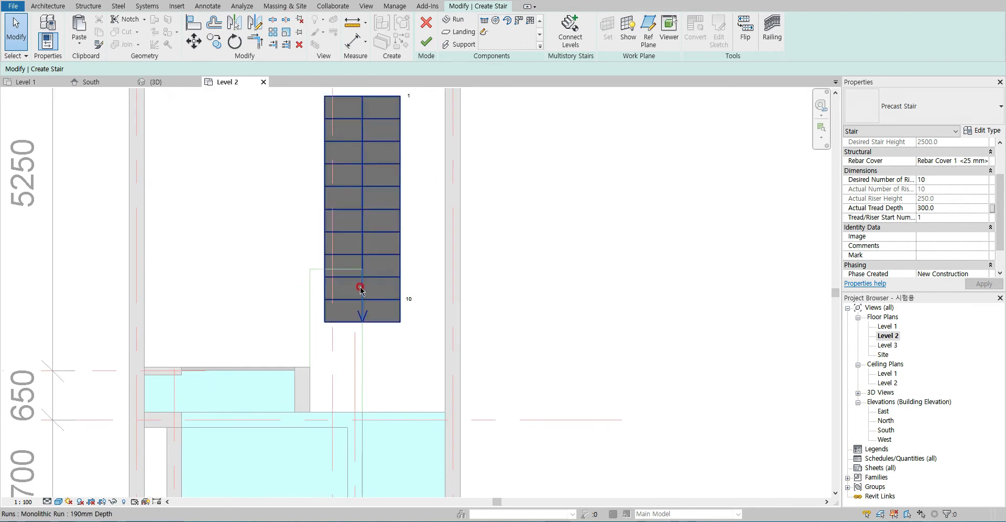
click(397, 266)
scroll(389, 293, down, 1)
scroll(331, 293, down, 1)
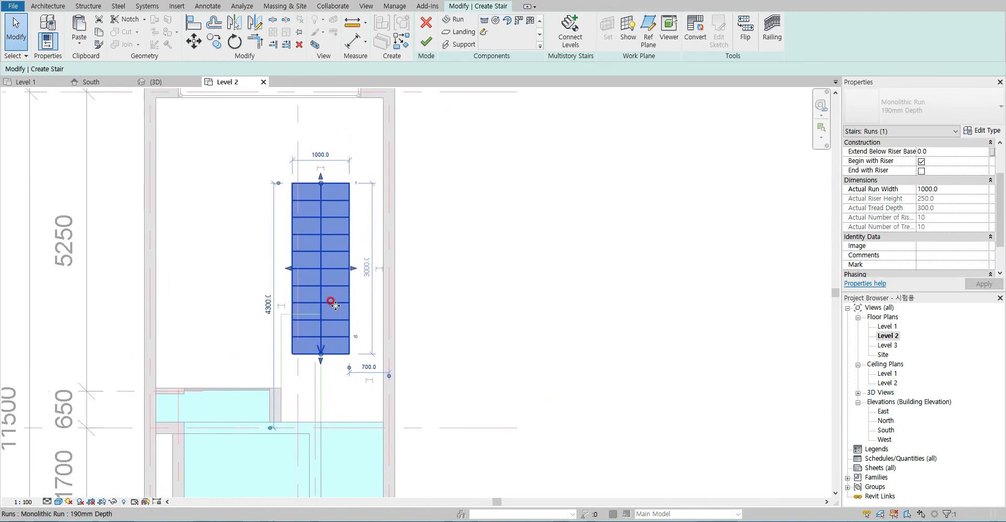
click(325, 156)
text(7)
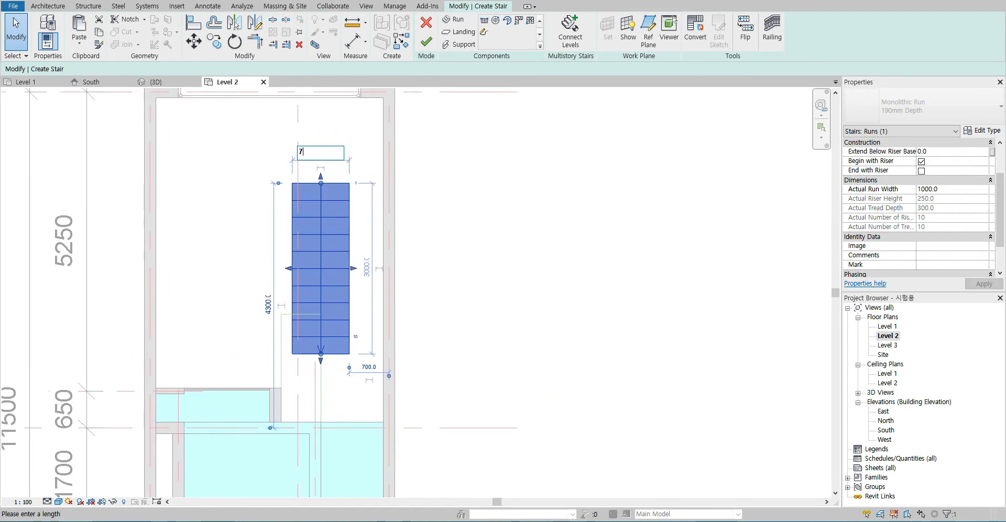
text(50)
key(Return)
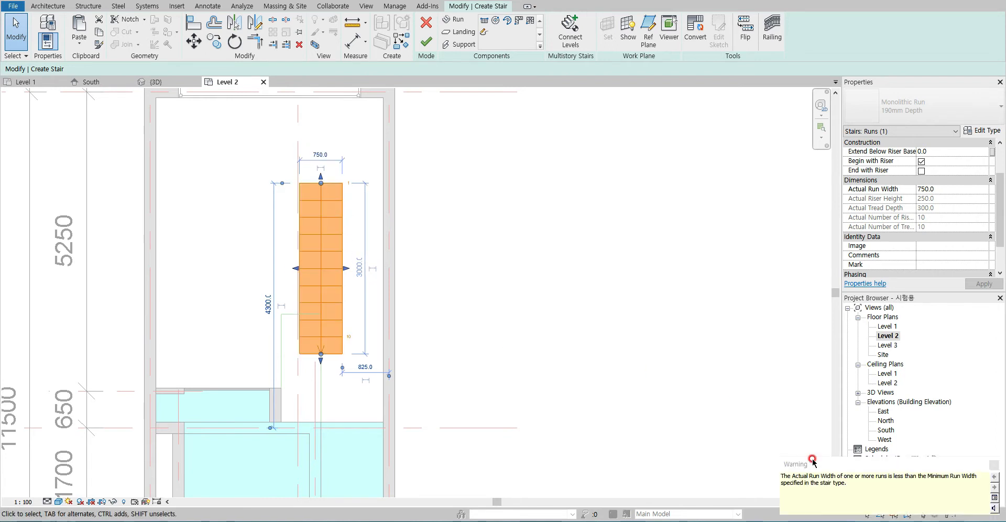
click(989, 462)
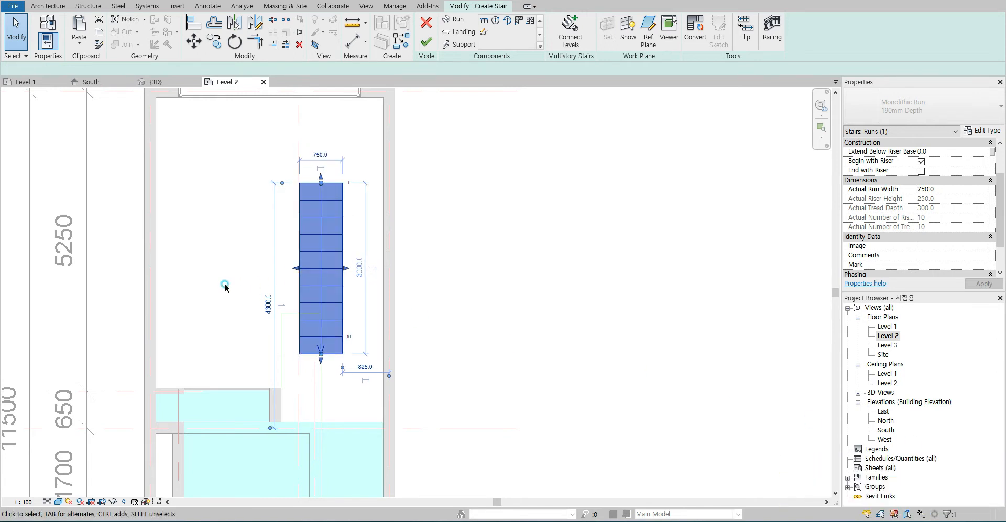
- Set the precast stair run's Actual Run Width to 700
click(225, 286)
scroll(350, 346, up, 4)
scroll(350, 347, down, 1)
middle_drag(350, 346, 447, 313)
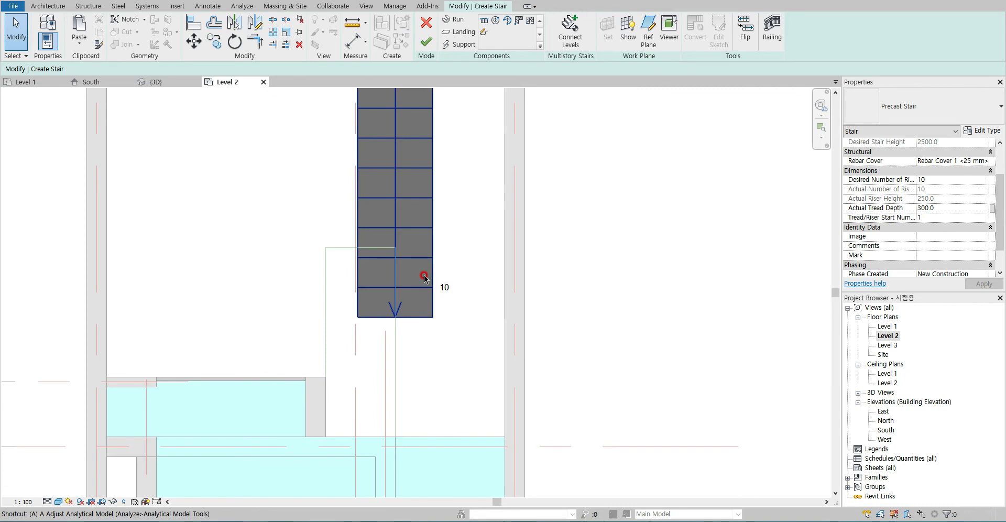
click(430, 271)
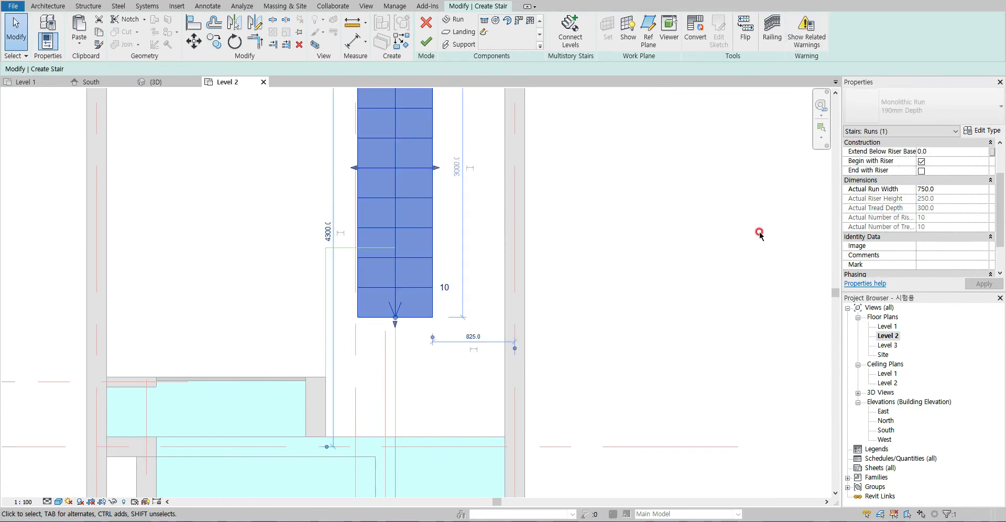
click(950, 190)
text(700)
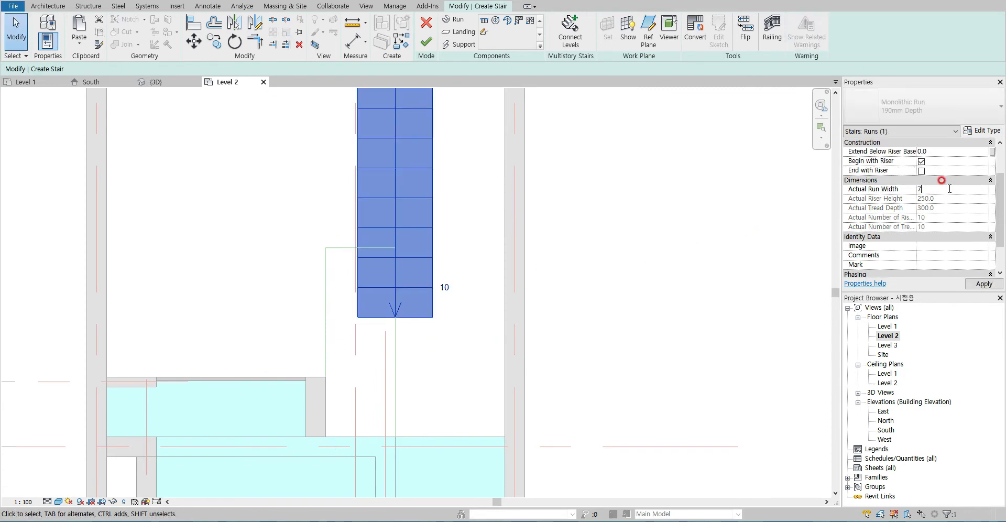
click(671, 297)
- Align the left edge of the stair run with the left line of the stair outline
scroll(281, 288, up, 1)
key(a)
key(l)
click(323, 306)
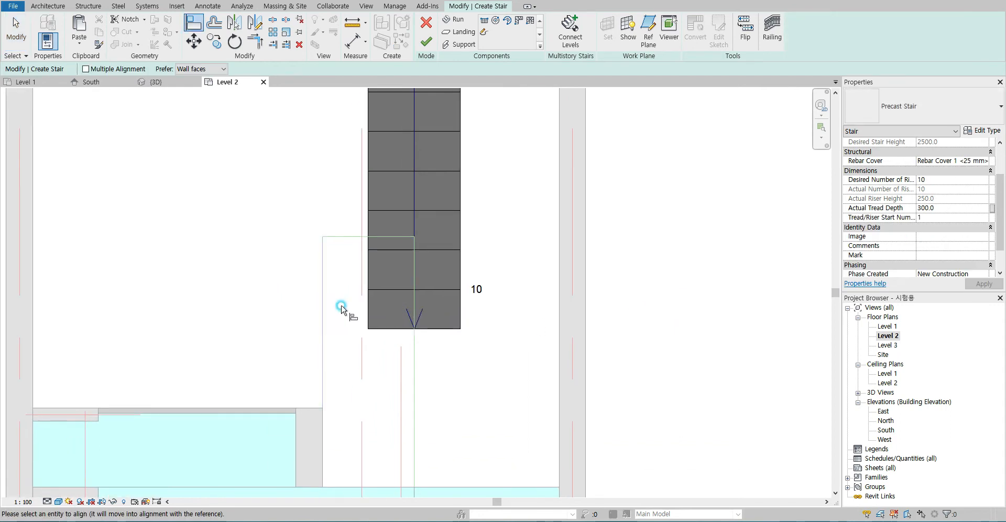
click(368, 314)
scroll(370, 330, down, 3)
key(Escape)
key(Escape)
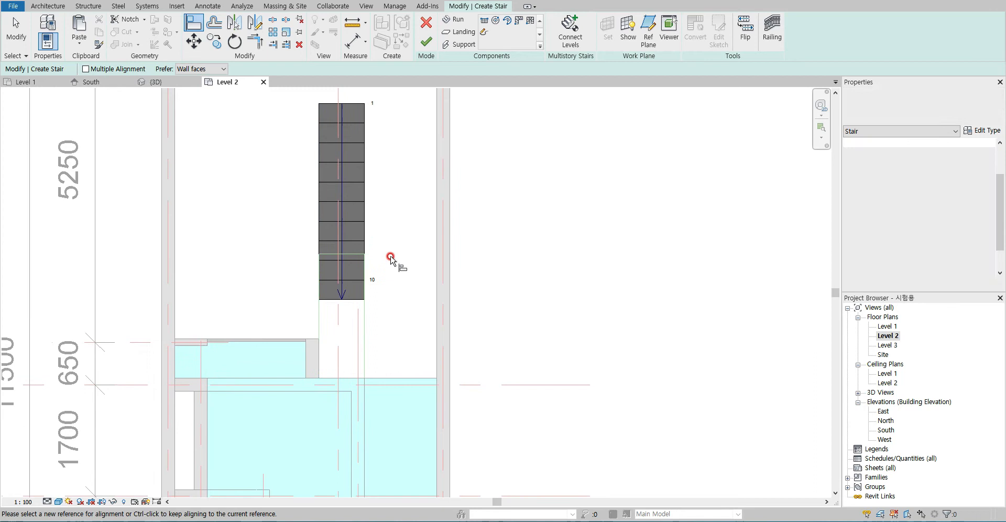
- Examine the type properties of the precast stair's monolithic run, including its construction, tread and riser parameters
click(346, 231)
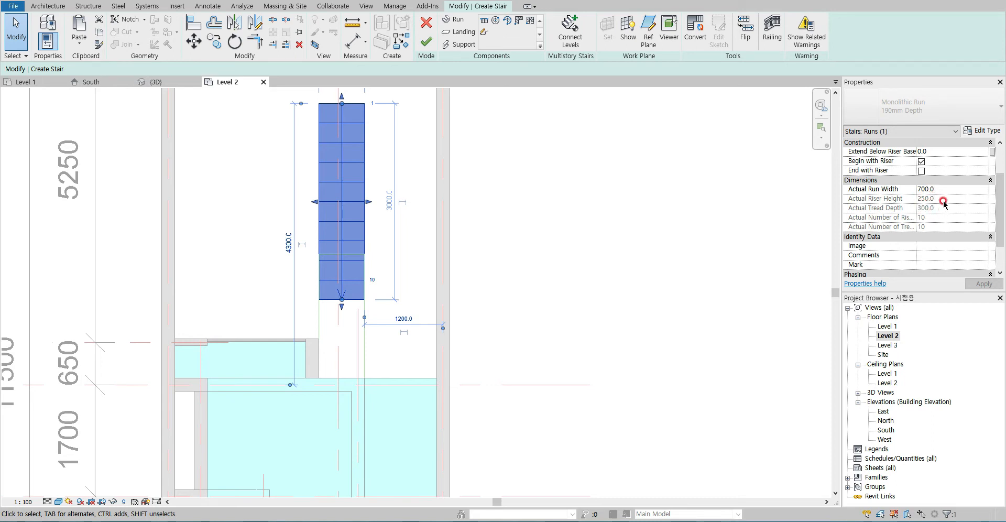
click(980, 130)
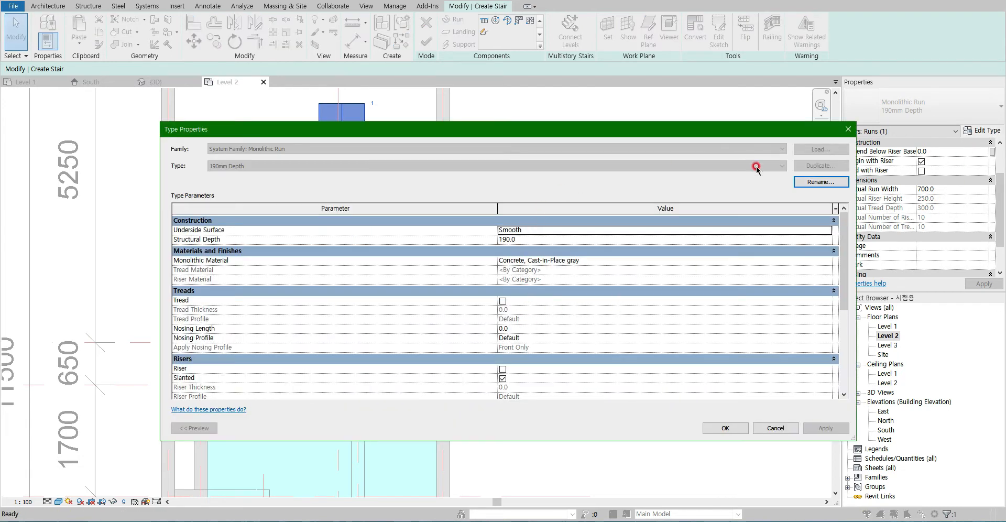
key(Escape)
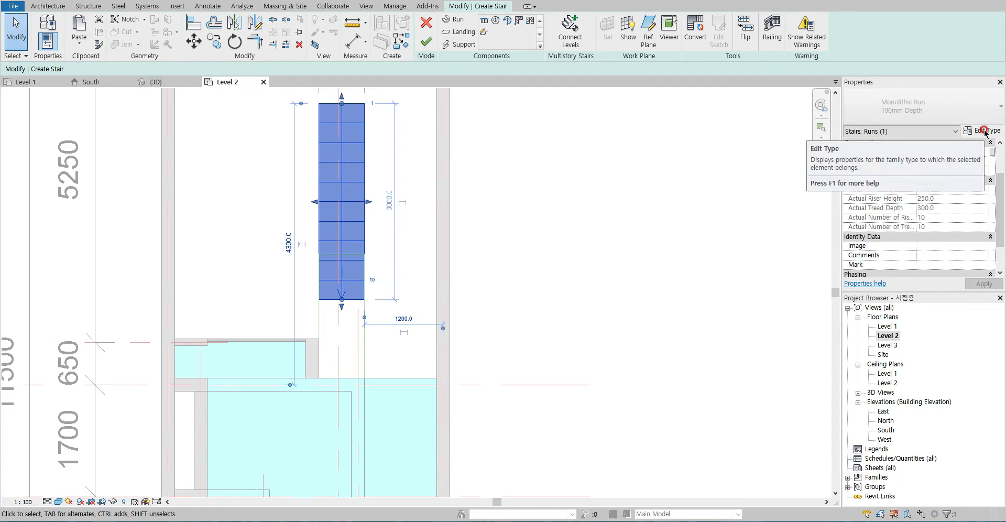
click(985, 131)
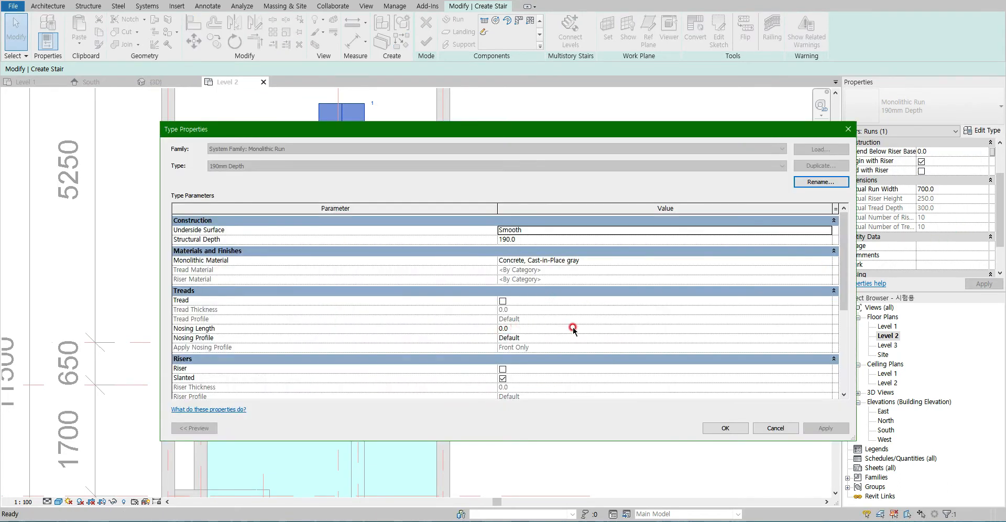
key(Escape)
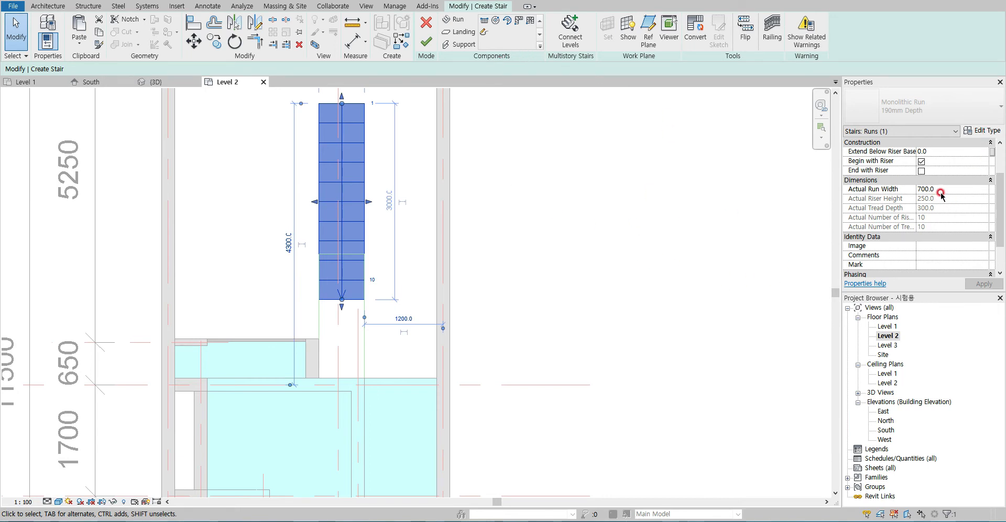
scroll(937, 213, down, 2)
click(982, 130)
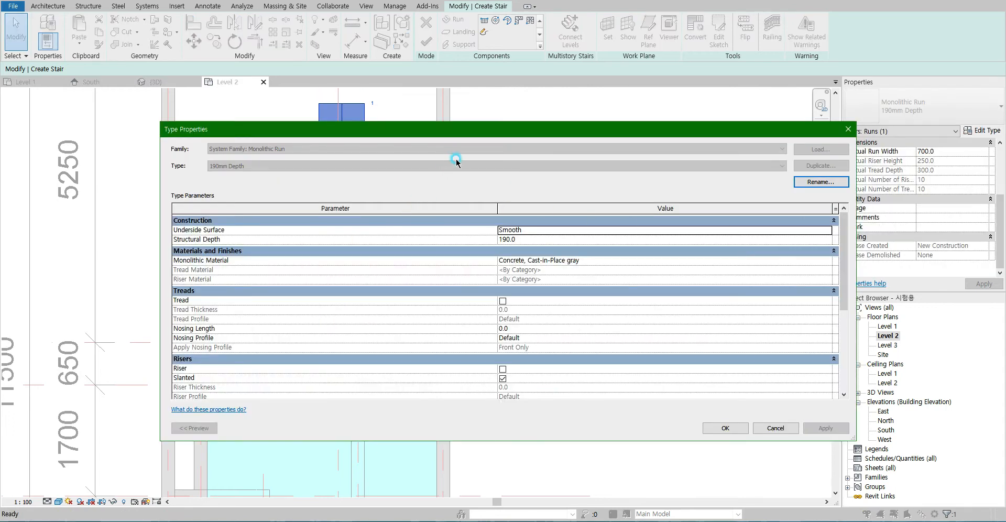
scroll(589, 339, down, 5)
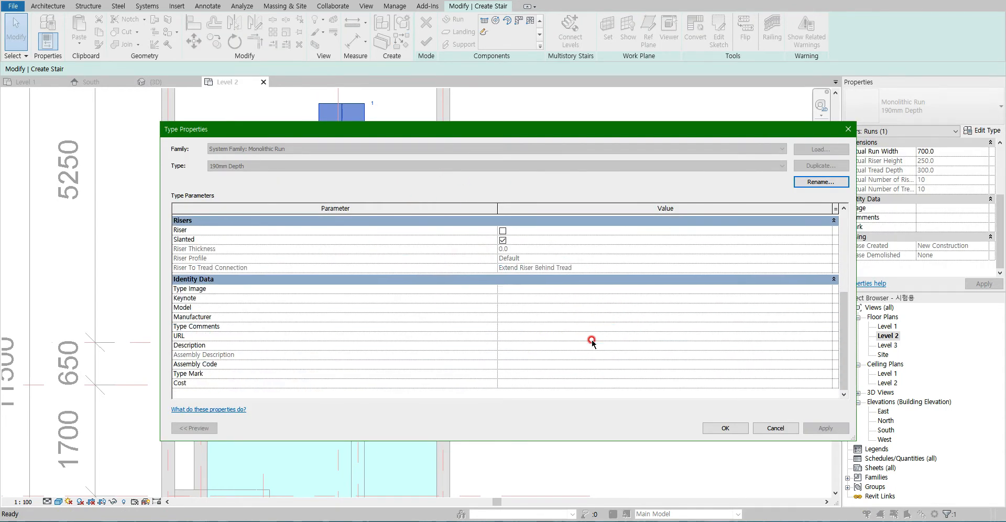
key(Escape)
- Finish the precast stair and set its type's Maximum Riser Height to 180
click(507, 283)
click(425, 43)
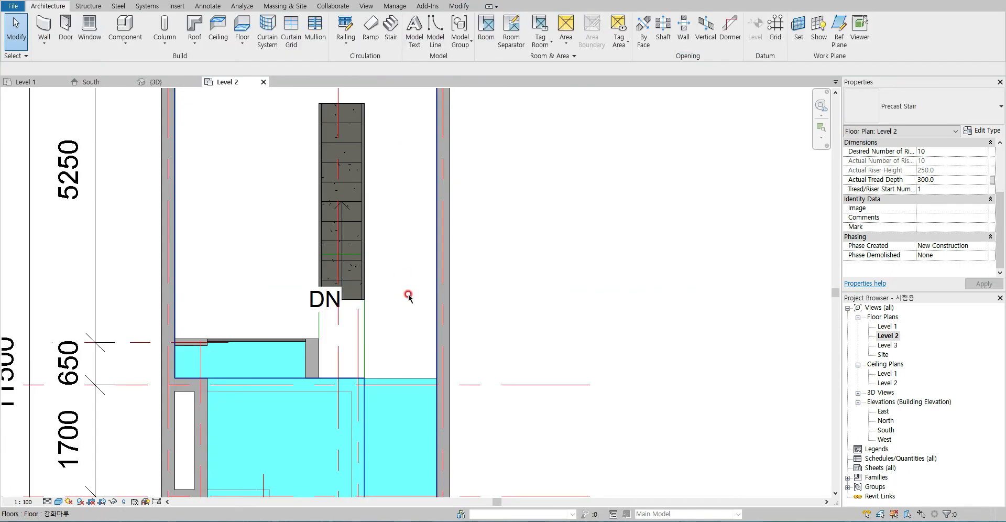
click(358, 219)
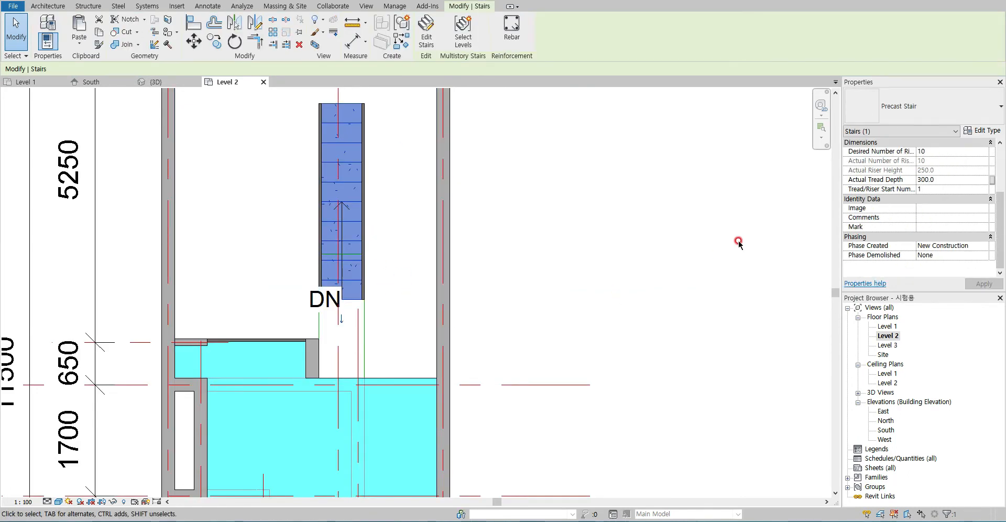
click(984, 131)
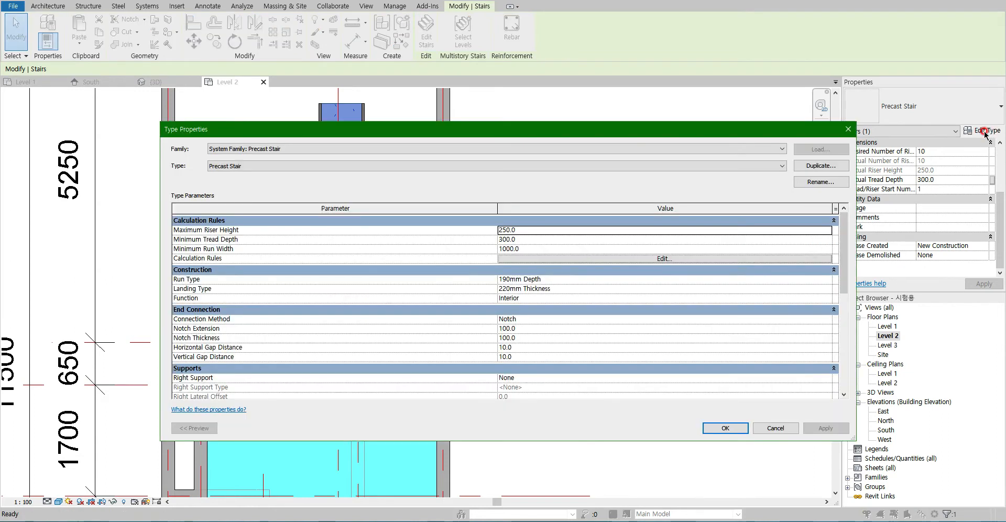
double_click(529, 232)
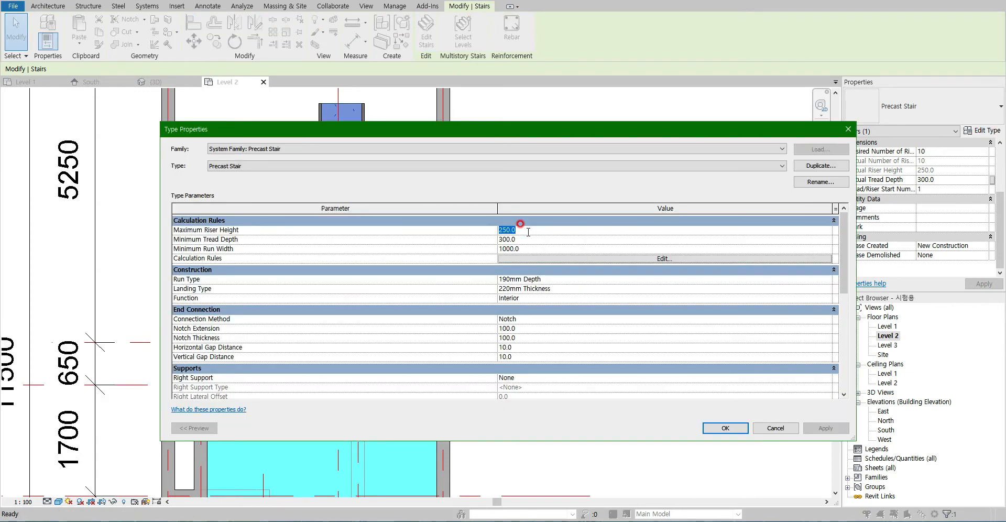
text(1)
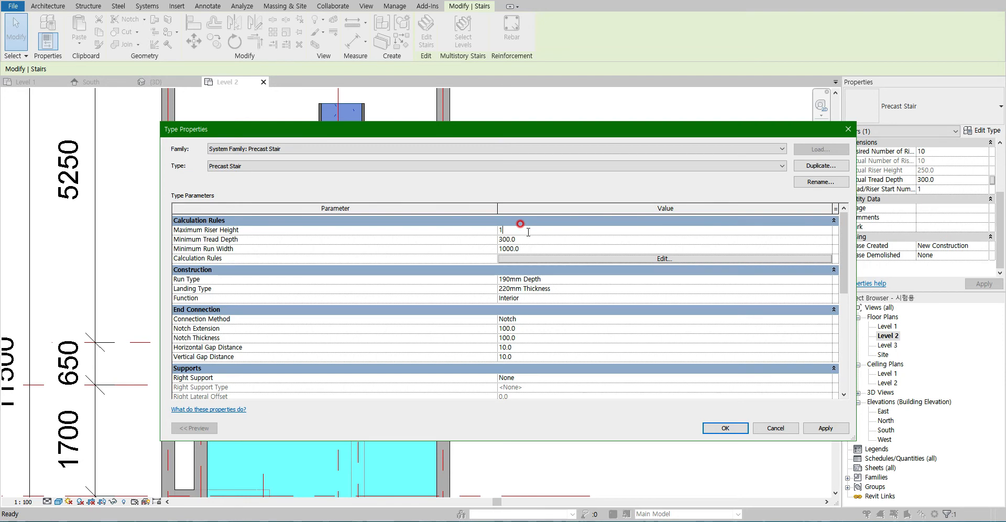
text(80)
double_click(533, 240)
click(725, 428)
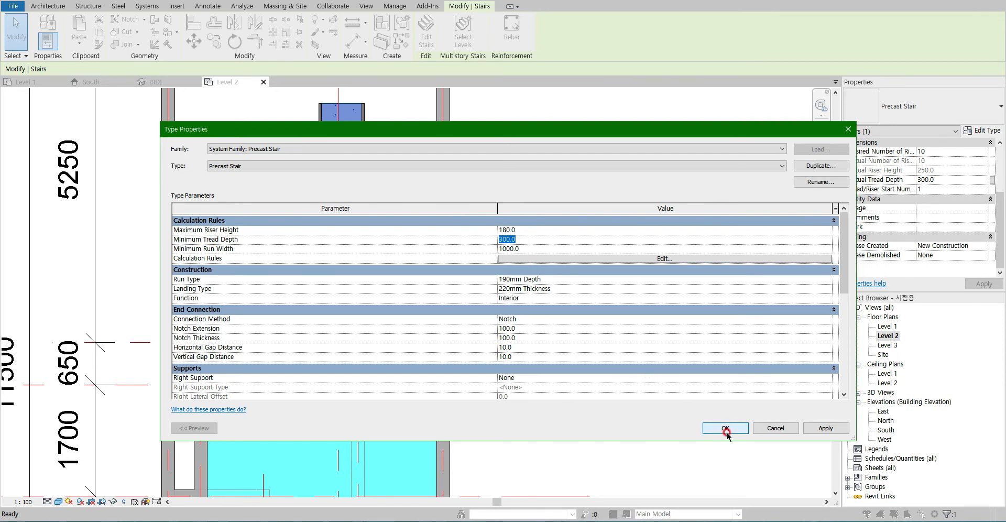
click(537, 291)
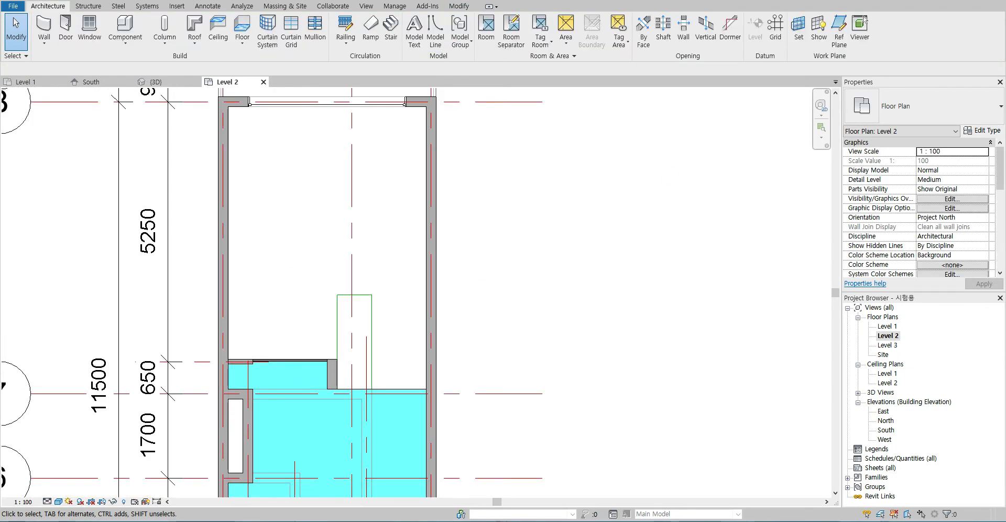
- Switch to the reference drawing, compare the stair on both floor plans, and return to Revit
key(alt+Tab)
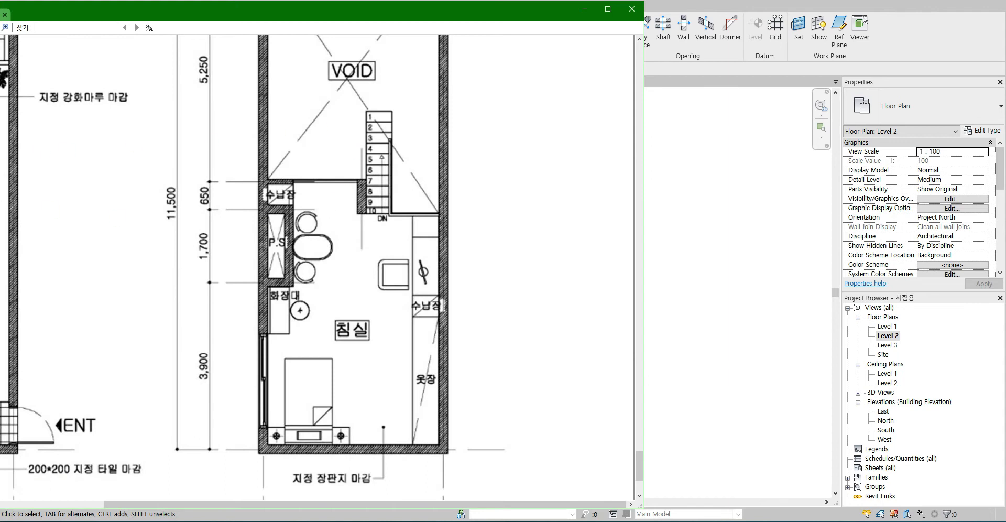
drag(0, 203, 85, 217)
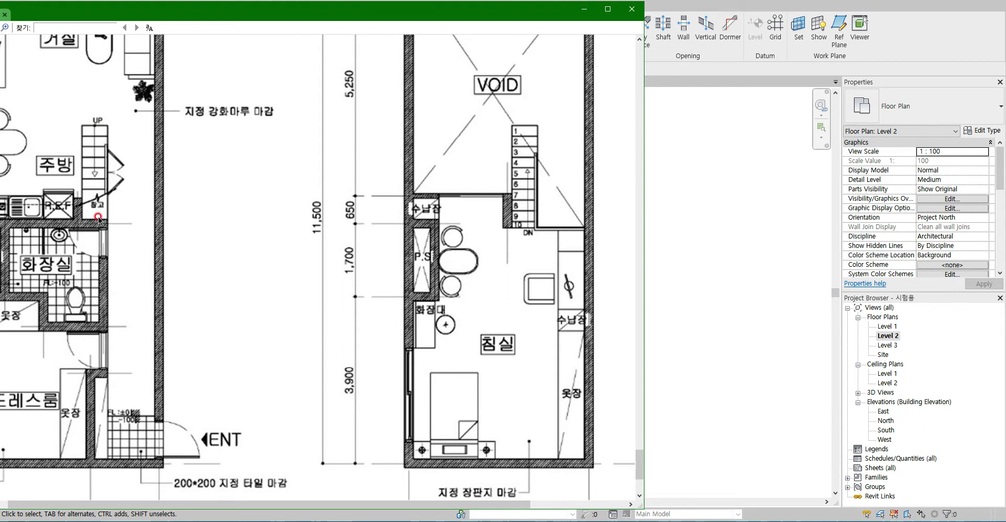
drag(90, 130, 115, 200)
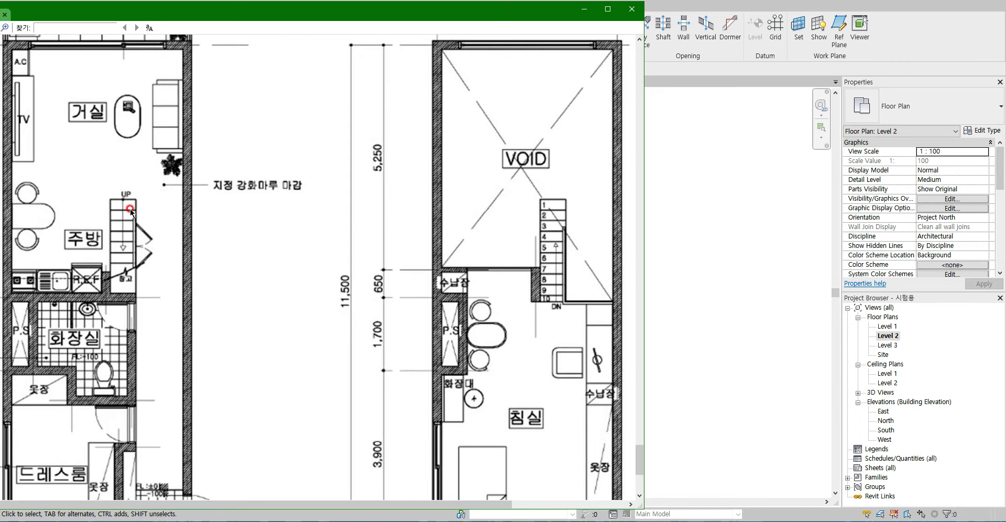
click(700, 228)
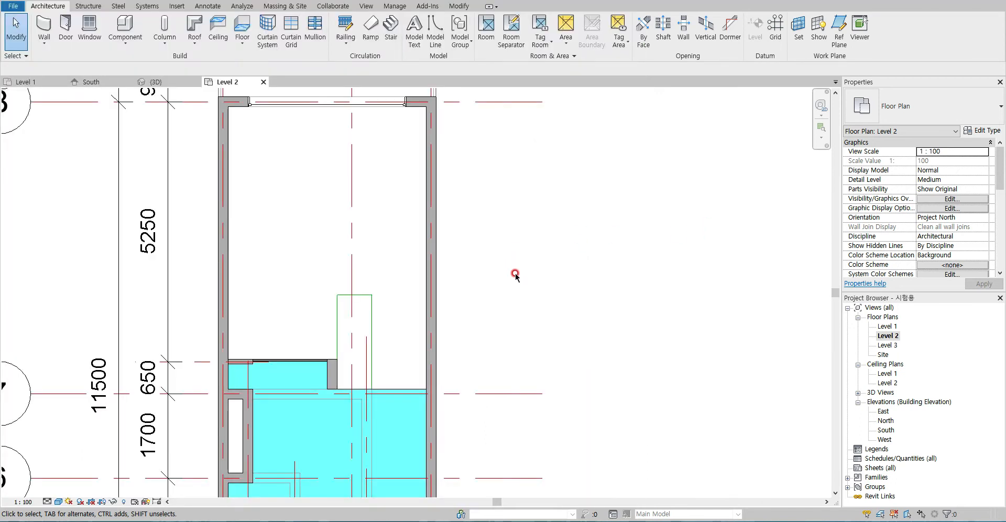
- Start a new assembled stair with its Base Level set to Level 1 and Top Level set to Level 2
click(390, 31)
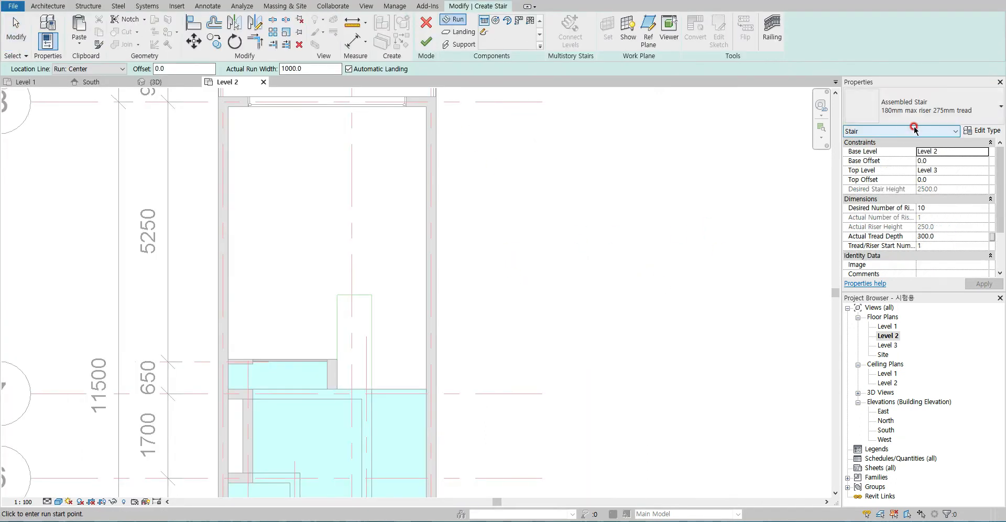
click(985, 152)
click(949, 161)
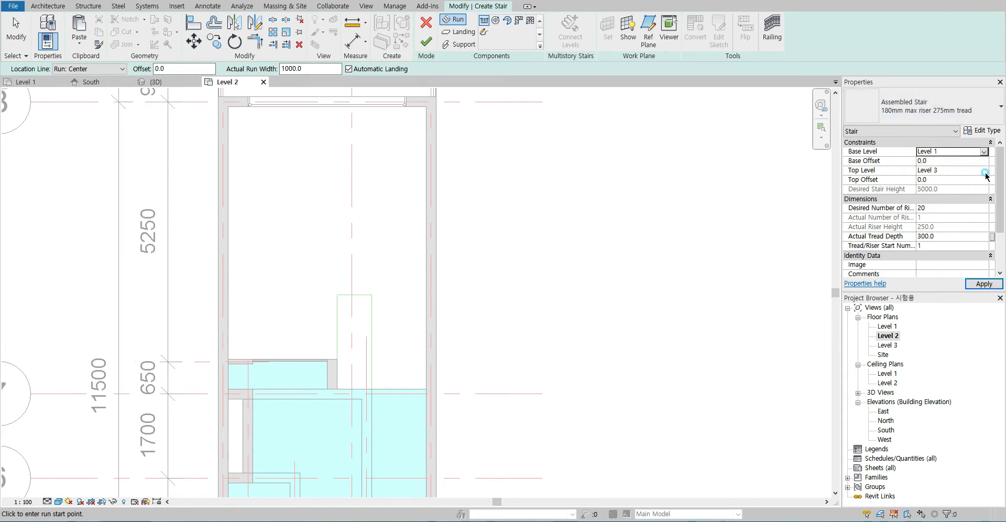
click(985, 172)
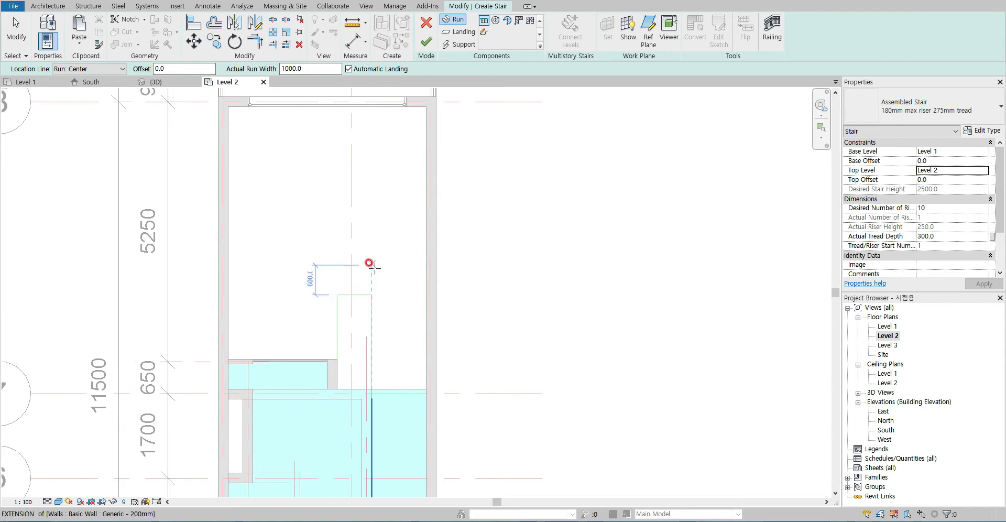
- Draw a straight 10-riser run 3000 mm long toward the Level 2 floor, overlapping the stair outline
click(381, 208)
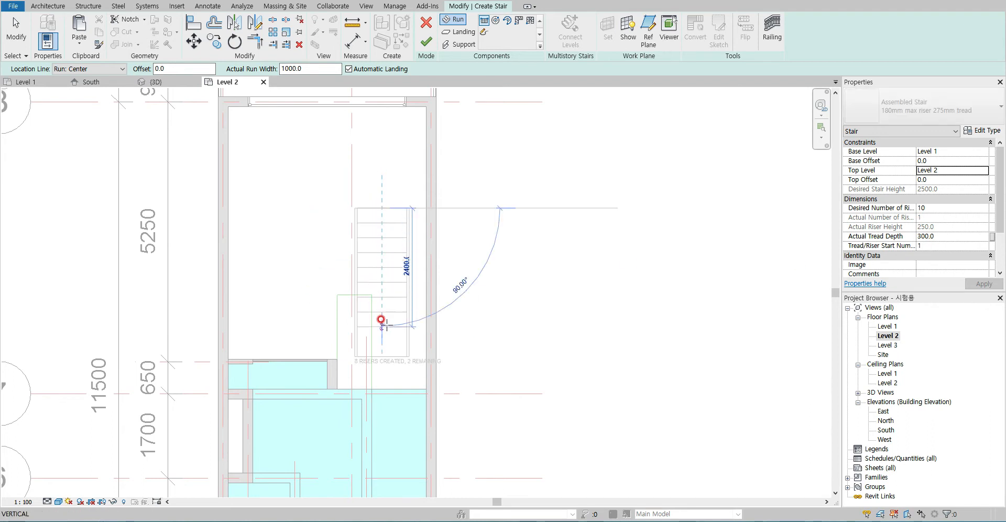
click(381, 356)
key(Escape)
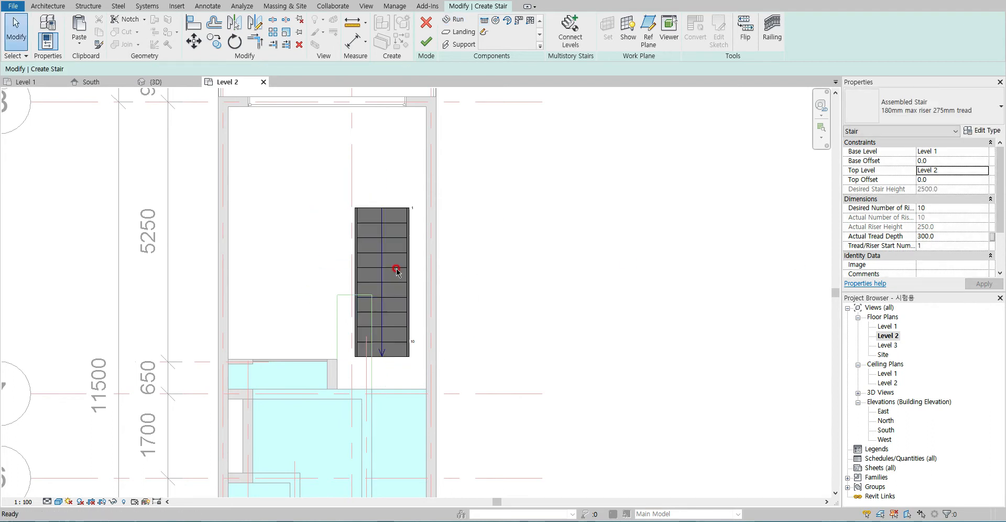
- Set the assembled stair run's width to 700 mm
click(399, 229)
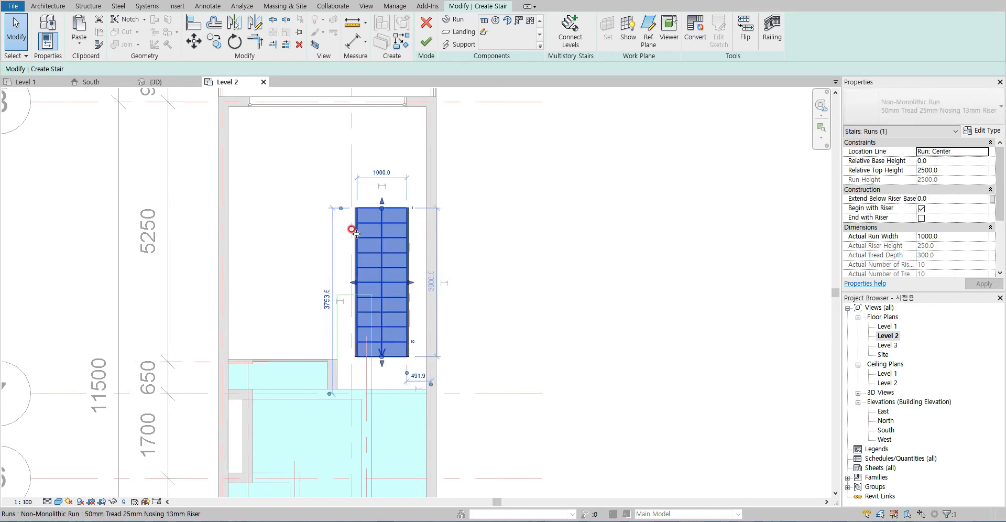
click(382, 170)
text(700)
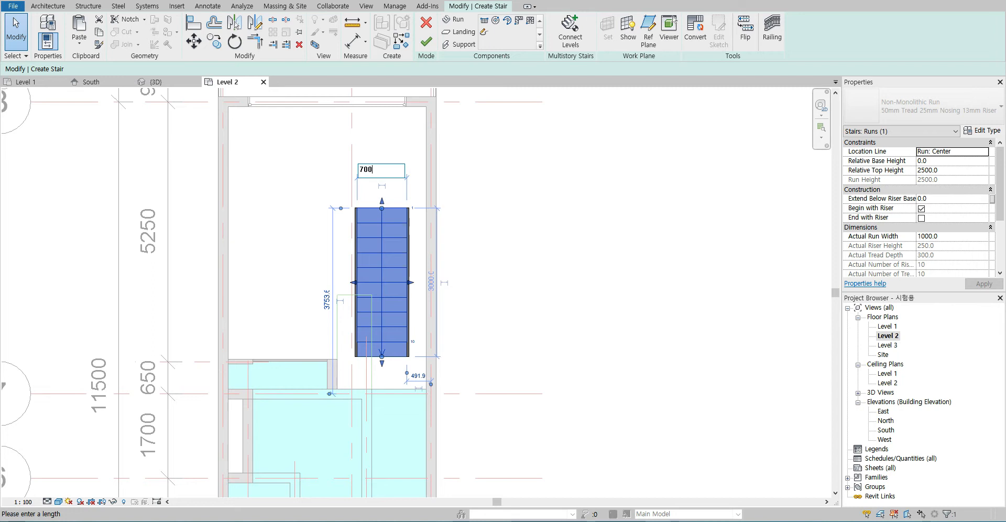
- Set the actual width of the stair run to 700 mm
key(Return)
key(Escape)
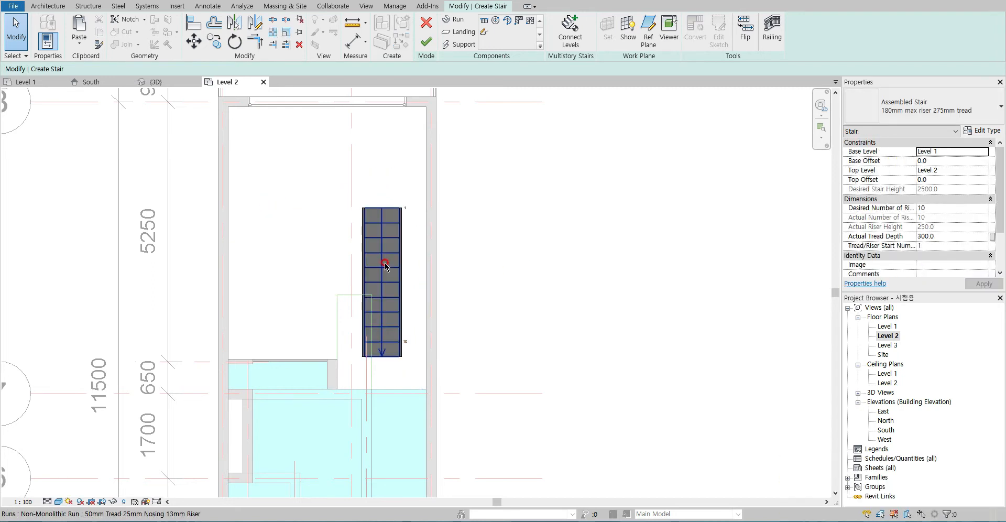
click(383, 262)
scroll(384, 301, up, 2)
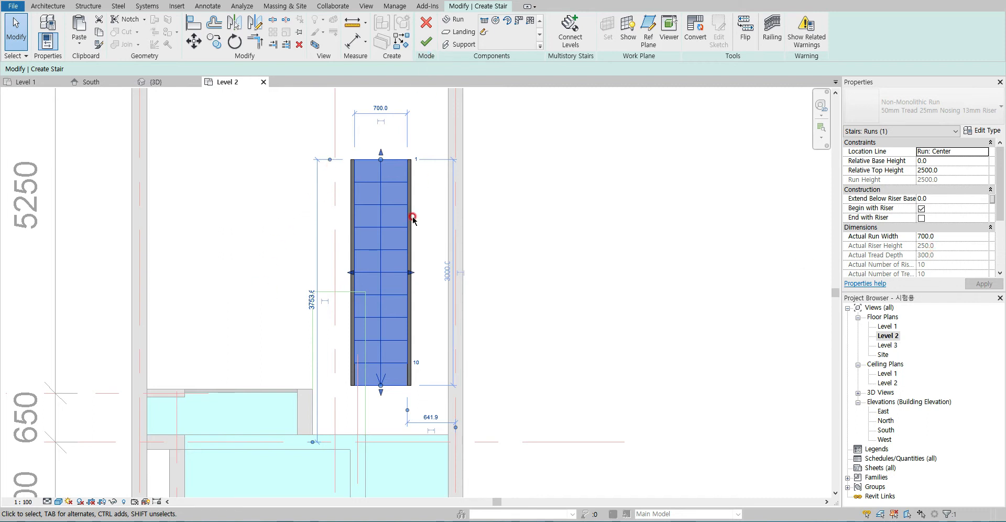
- Align the left edge of the stair run with the vertical model line beside the short wall
click(286, 334)
click(313, 313)
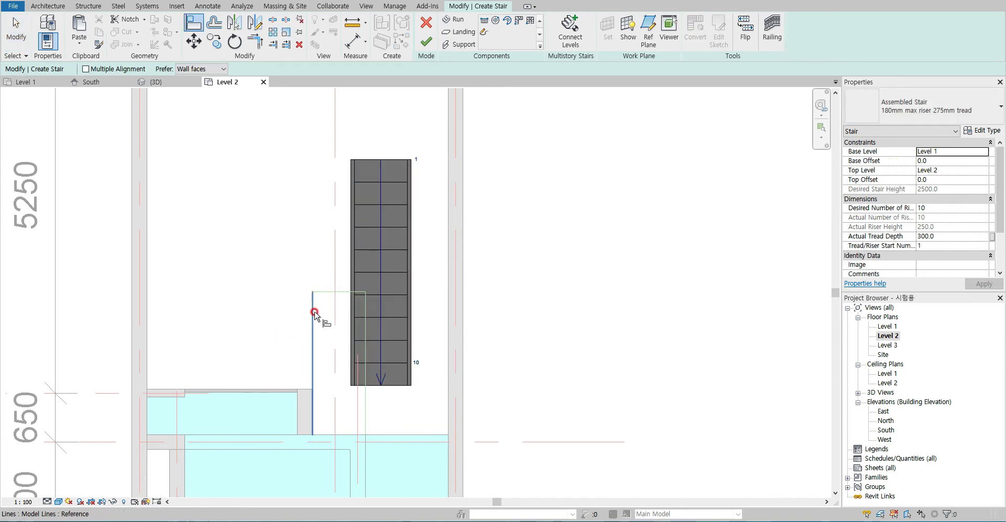
click(355, 266)
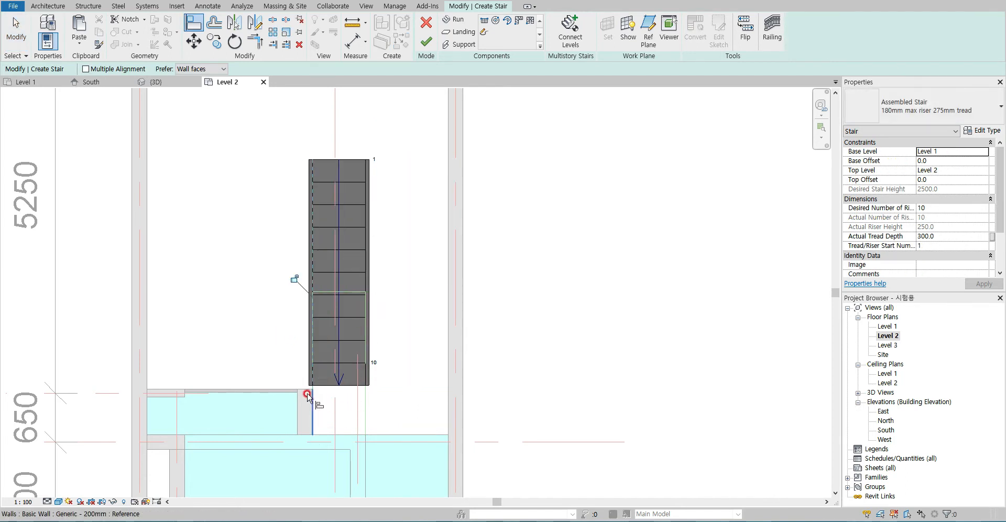
key(Escape)
key(Escape)
- Align the upper end of the stair run at riser 10 with the Level 2 floor edge and finish the stair
middle_drag(329, 400, 321, 315)
key(a)
key(l)
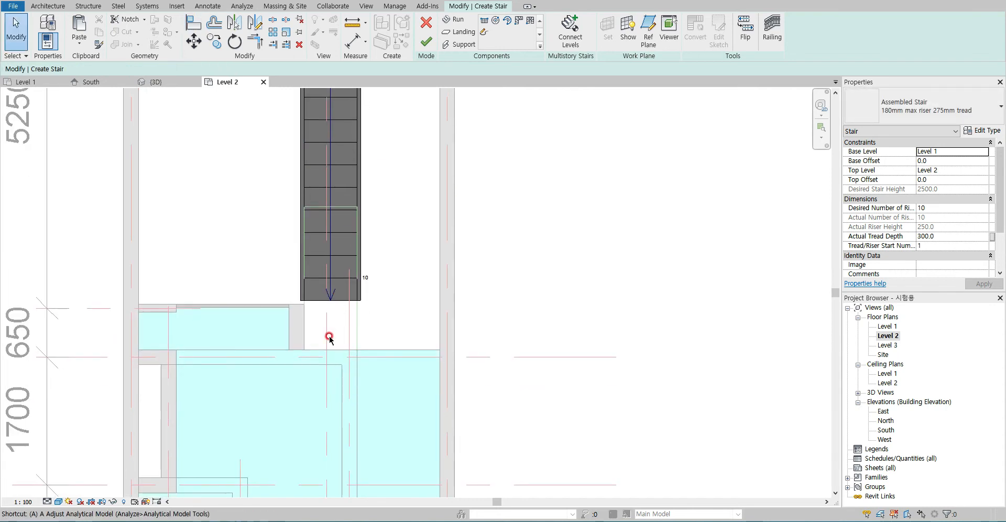
click(323, 349)
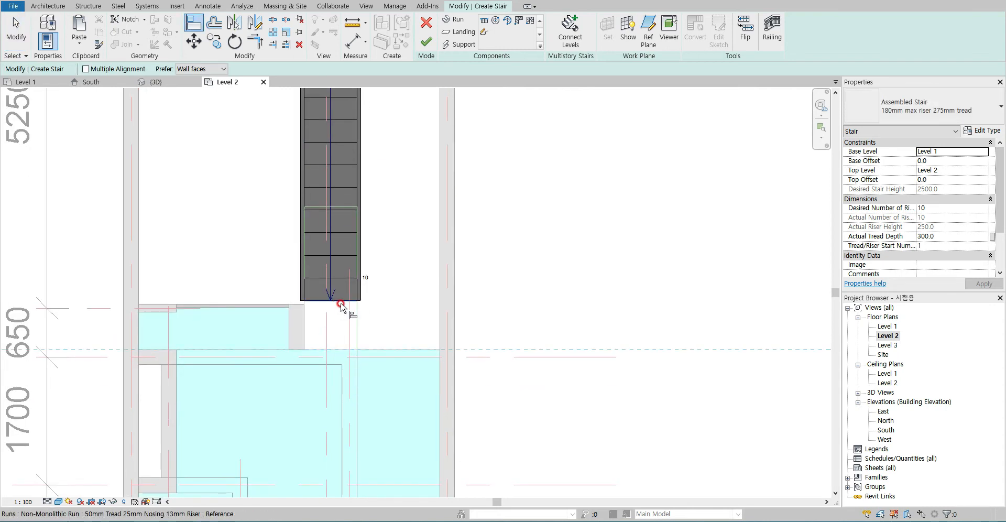
click(341, 304)
key(Escape)
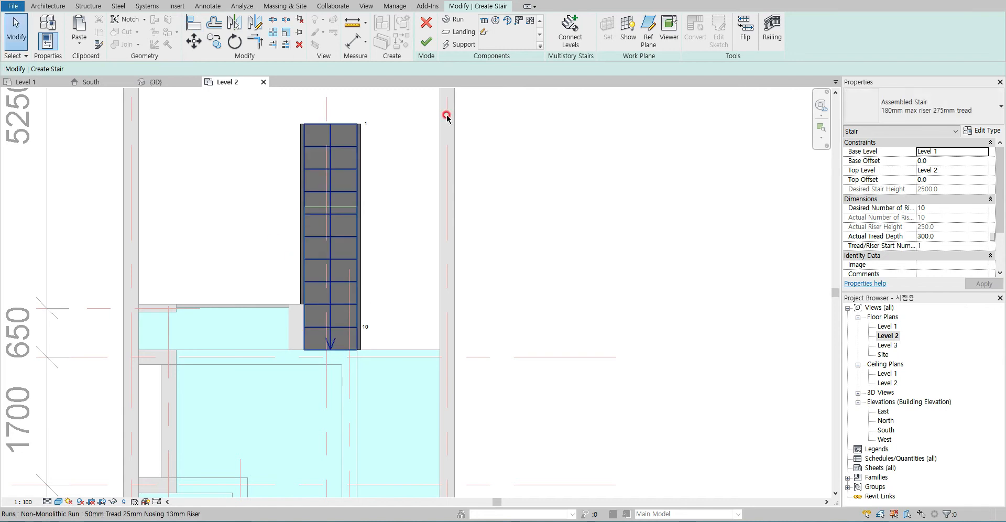
click(426, 41)
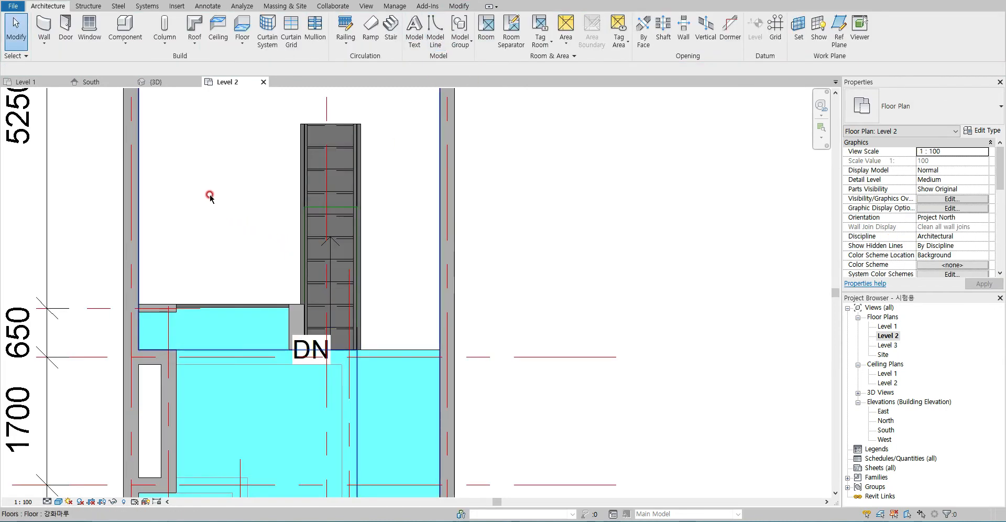
- Check the new stair in the 3D view and compare it with the reference floor plan drawing
click(152, 82)
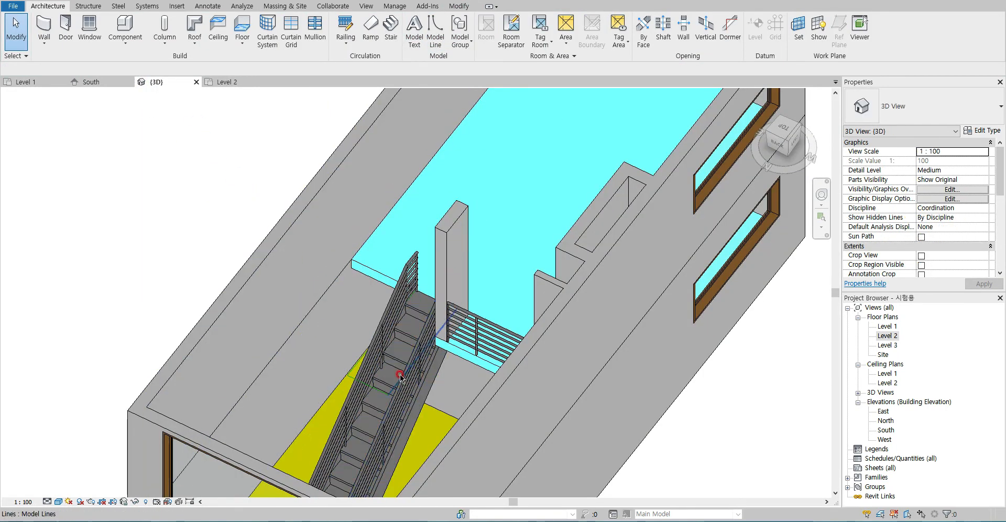
click(280, 521)
drag(428, 319, 244, 296)
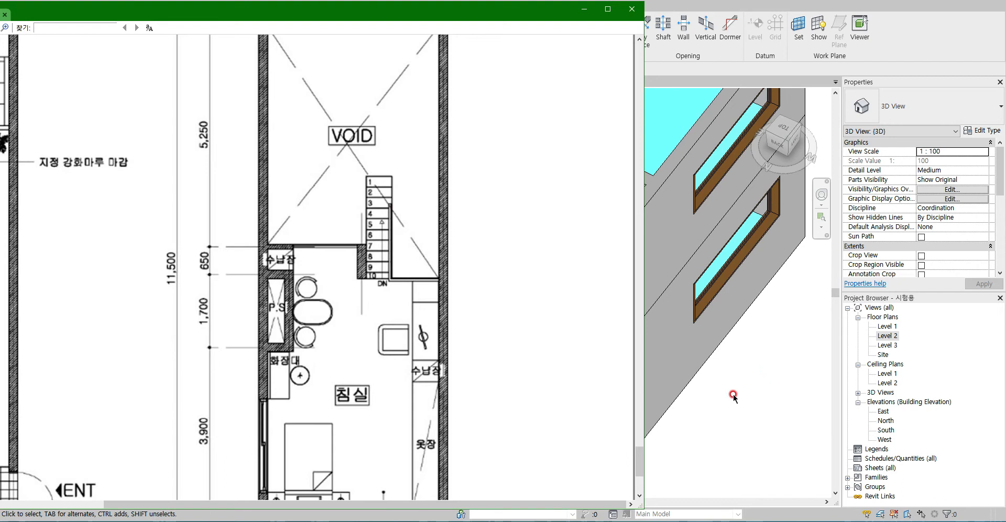
click(726, 422)
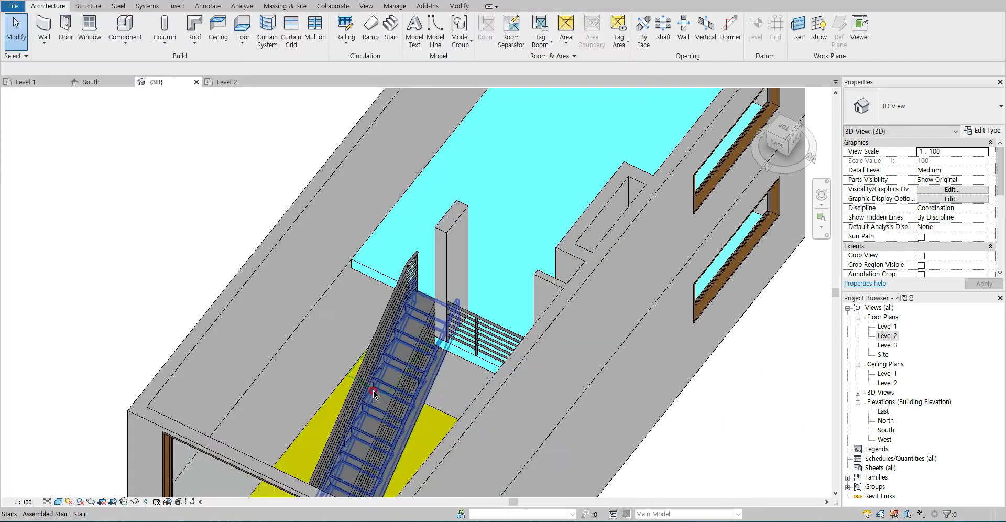
- Delete the stair railing on the side next to the short wall
click(424, 359)
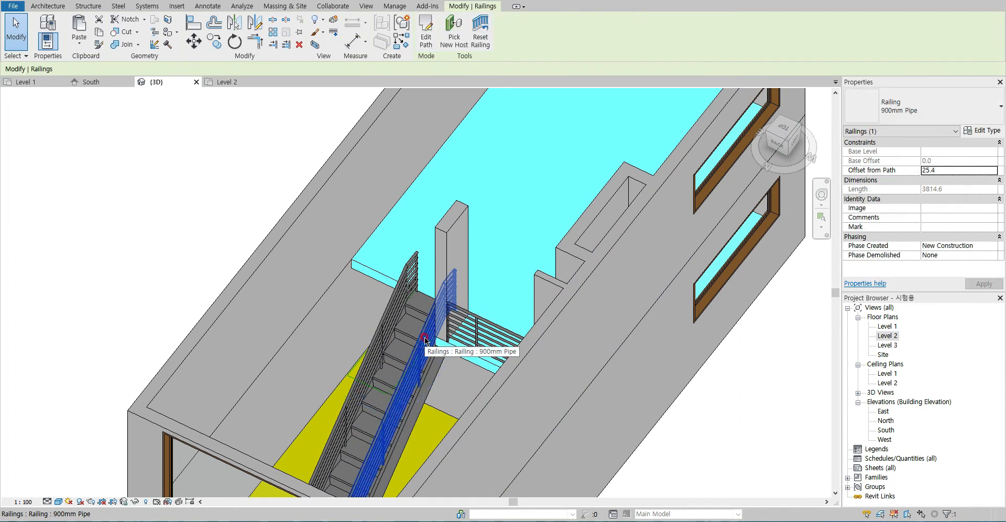
key(Escape)
click(386, 318)
middle_drag(394, 373, 449, 273)
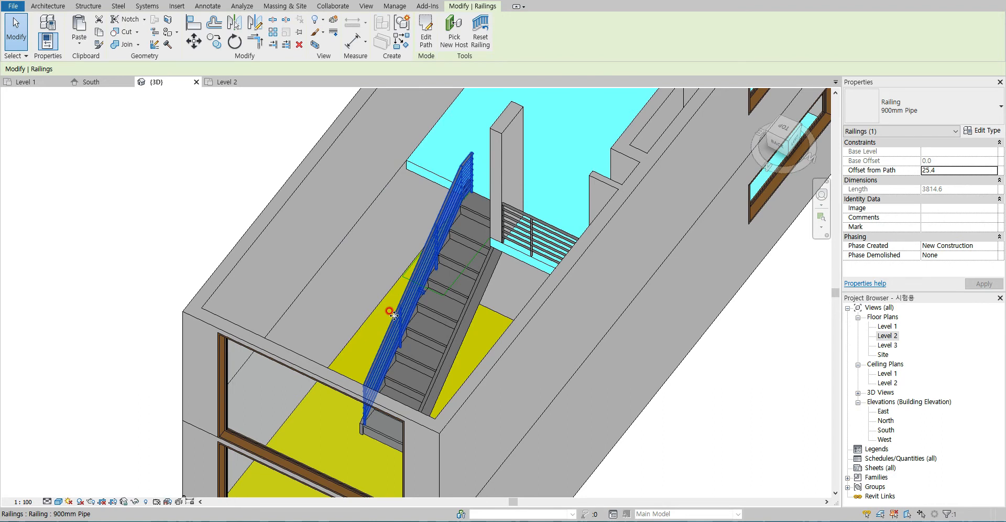
key(Escape)
- Edit the remaining stair railing's path in the Level 2 plan, shortening it from the foot of the stair to about 2075 mm
double_click(424, 268)
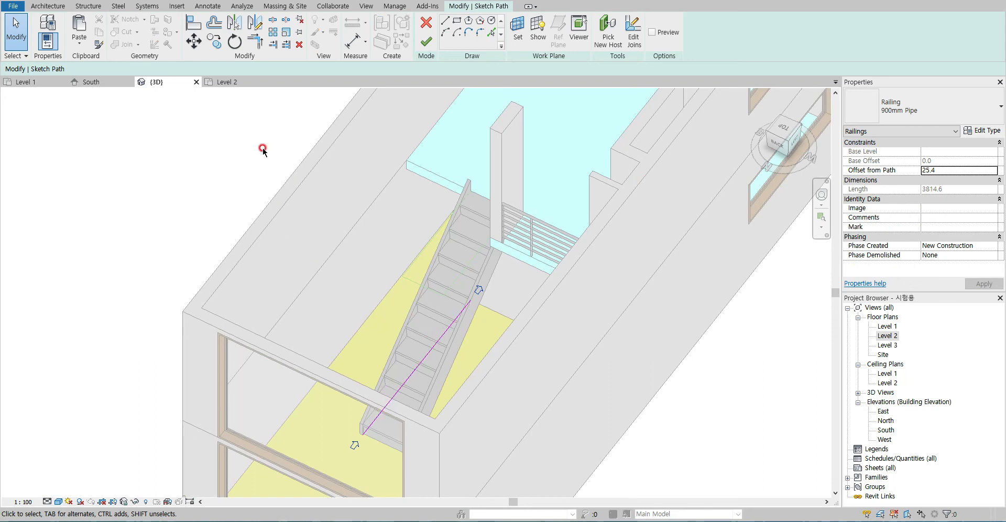
click(226, 82)
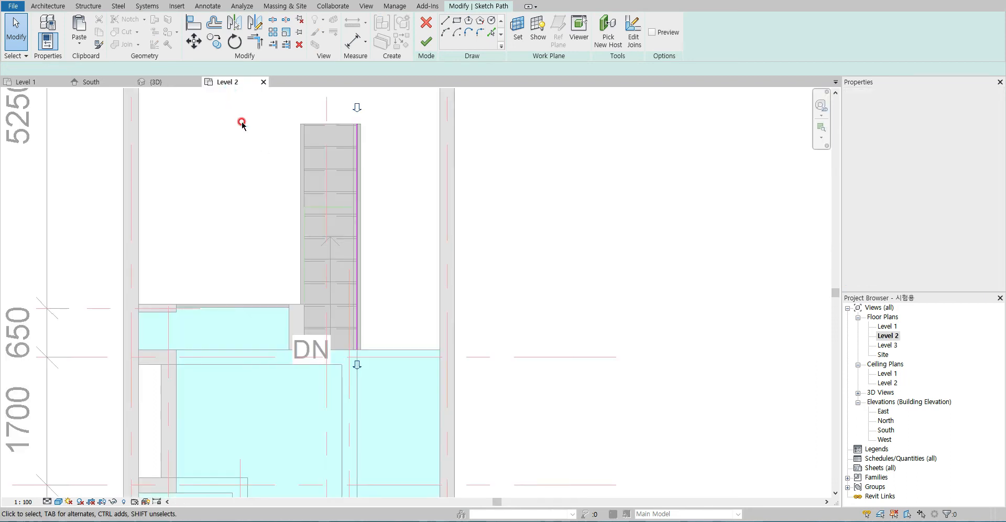
click(359, 158)
mouse_move(357, 126)
mouse_down()
mouse_move(348, 198)
mouse_move(348, 188)
mouse_up()
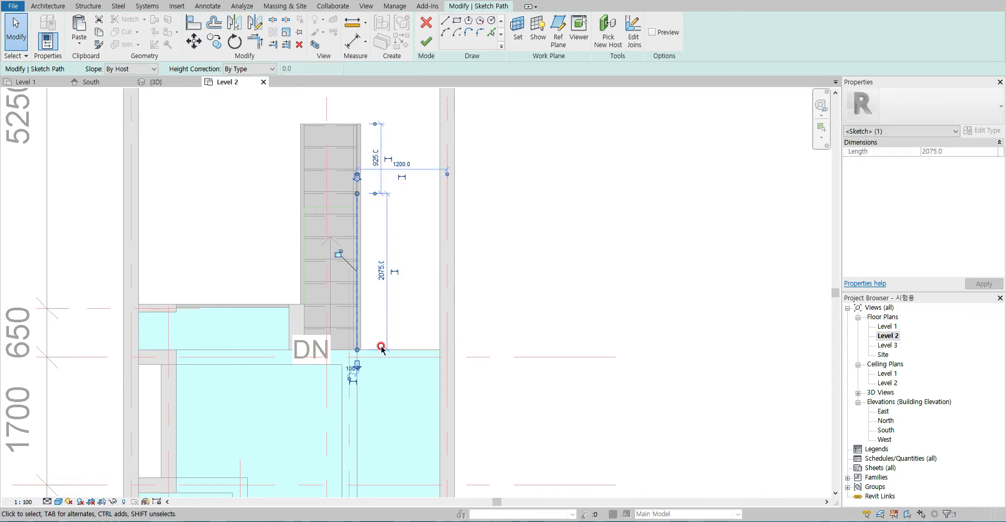
- Extend the railing path with an 1100 mm line along the floor edge to the right wall and finish the railing
click(445, 22)
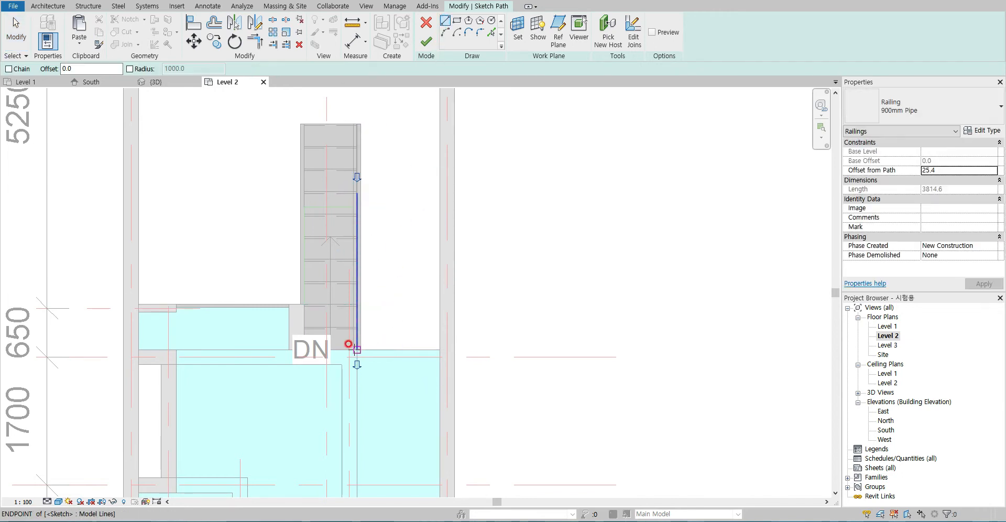
click(349, 344)
click(441, 349)
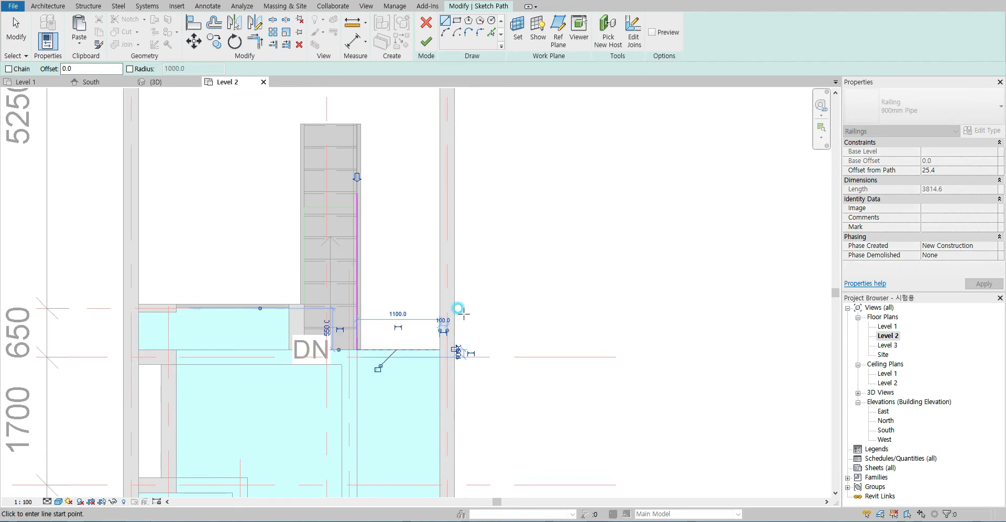
click(426, 41)
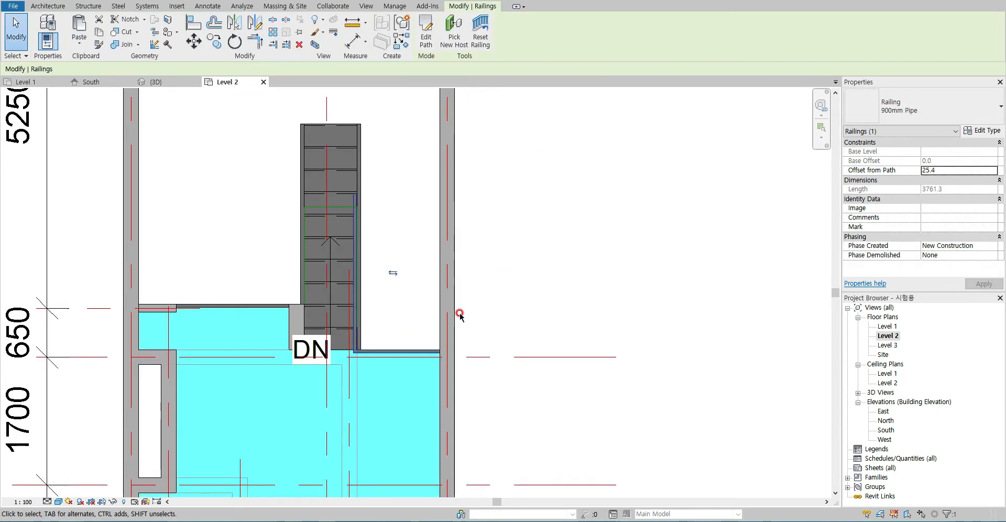
- Examine the stair and its extended railing in the 3D view from a wider angle
click(173, 82)
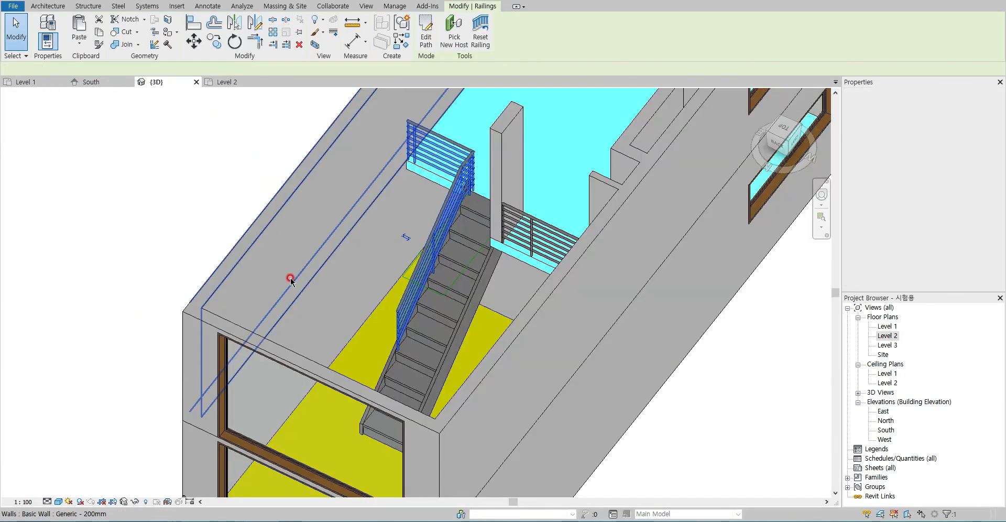
click(215, 157)
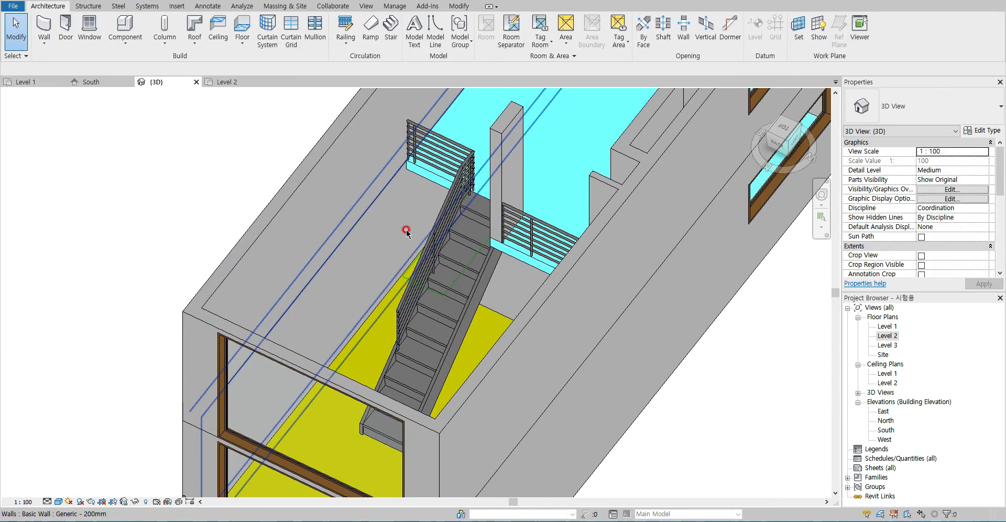
scroll(406, 230, down, 2)
shift+middle_drag(401, 278, 371, 272)
scroll(441, 260, down, 2)
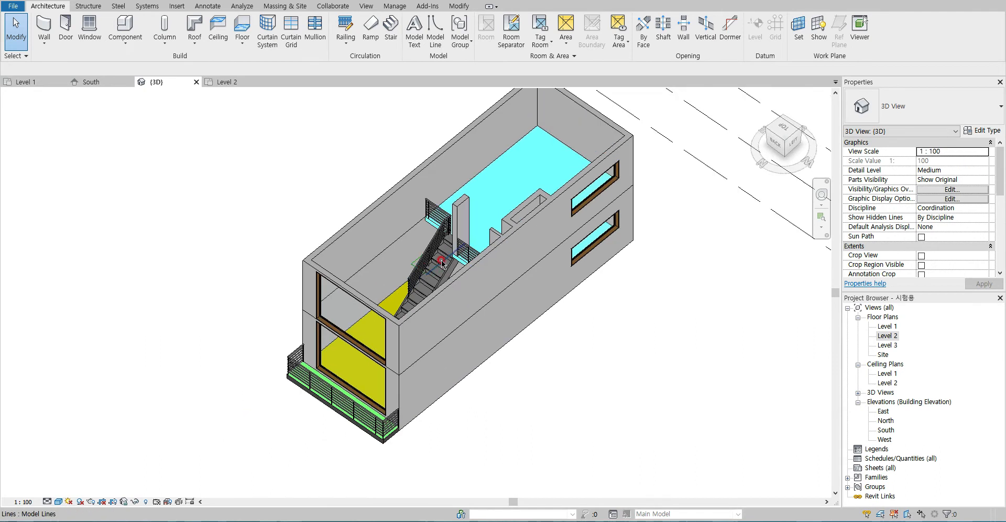
middle_drag(442, 262, 395, 312)
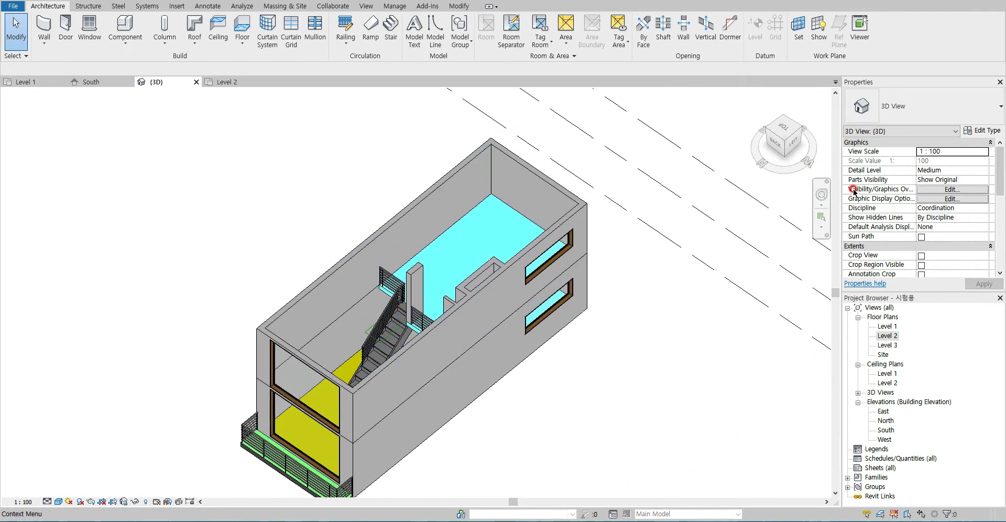
- Open the Level 3 floor plan and hide the bubbles of grids F, D, H and E
double_click(886, 345)
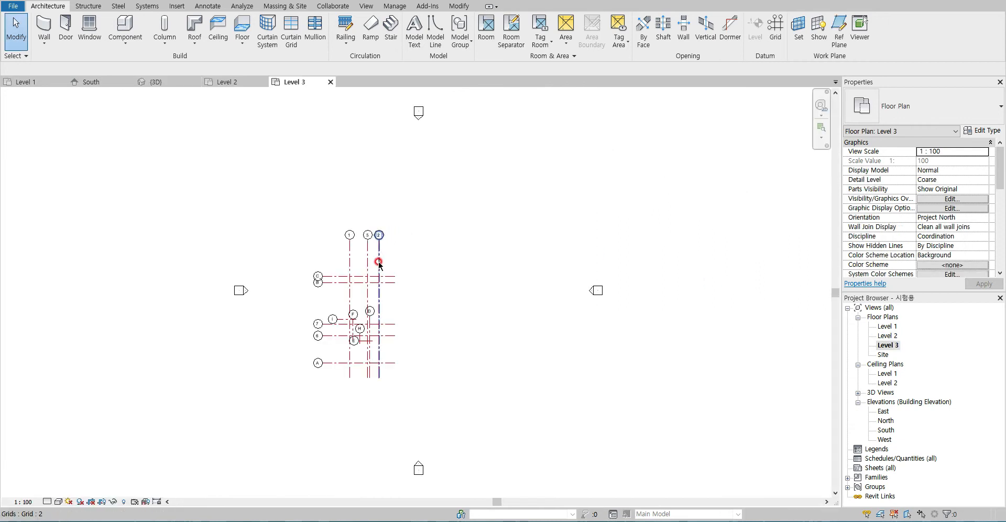
scroll(352, 327, up, 3)
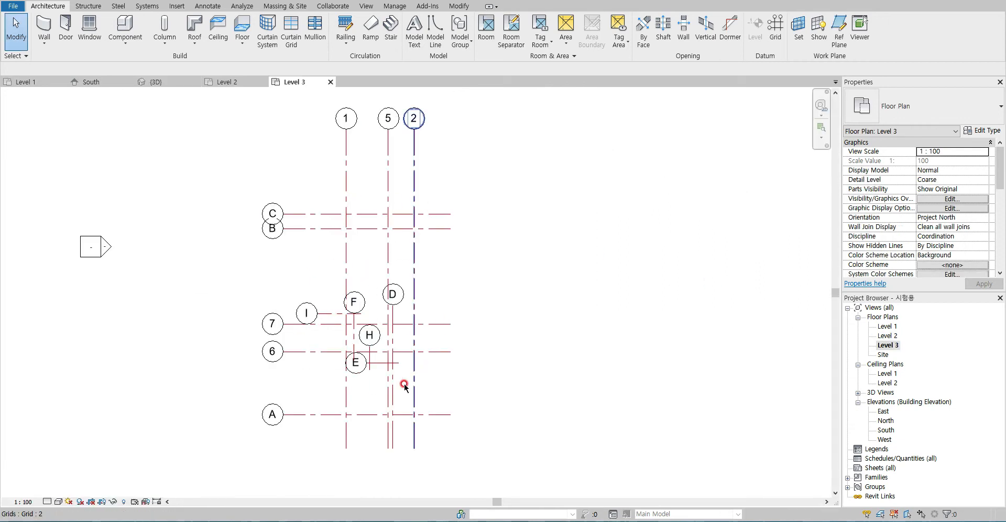
scroll(366, 309, up, 3)
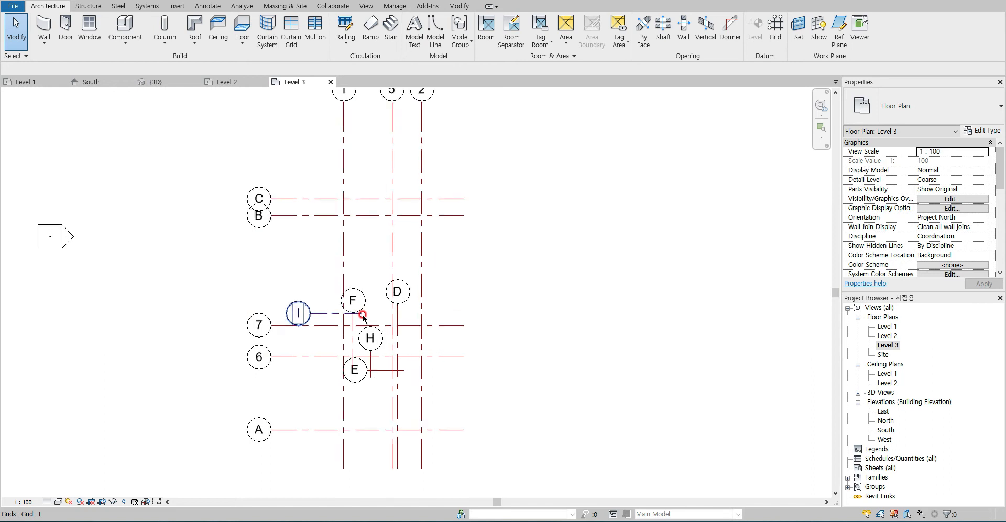
click(366, 305)
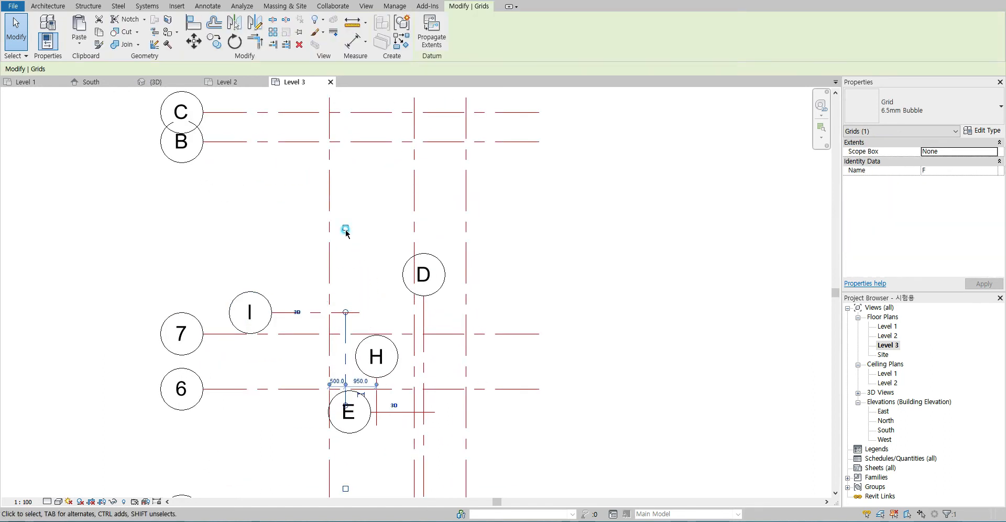
click(433, 287)
click(396, 364)
click(377, 294)
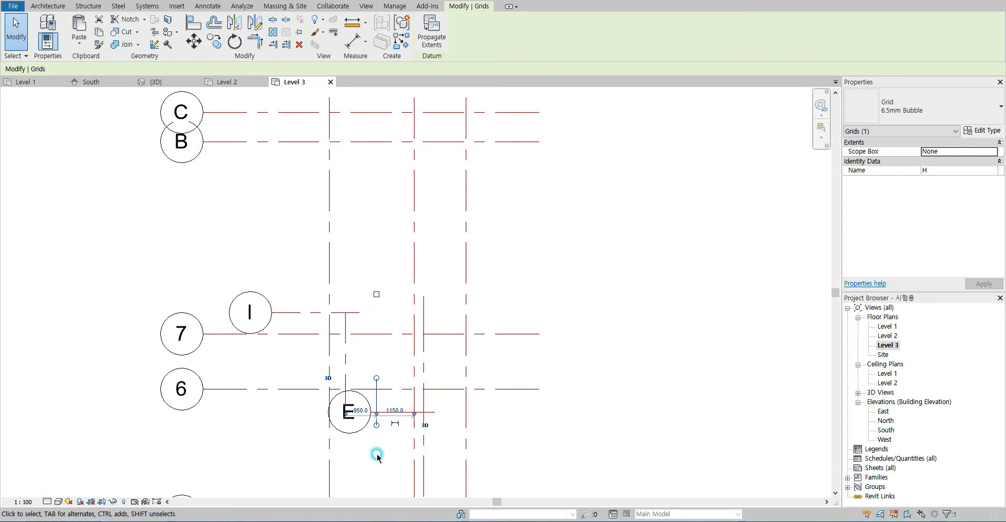
click(356, 431)
click(285, 411)
click(539, 212)
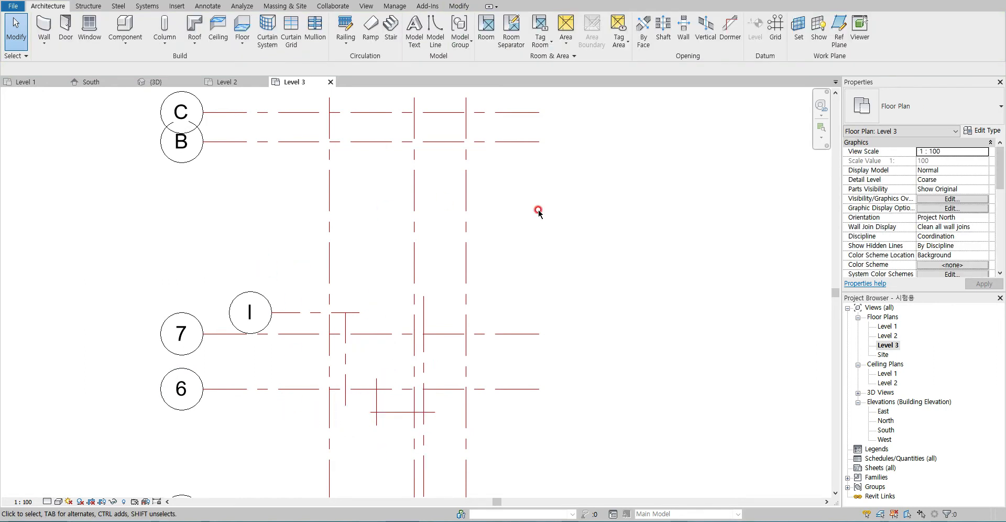
- Set the Level 3 plan's underlay base level to Level 2
drag(999, 177, 1002, 195)
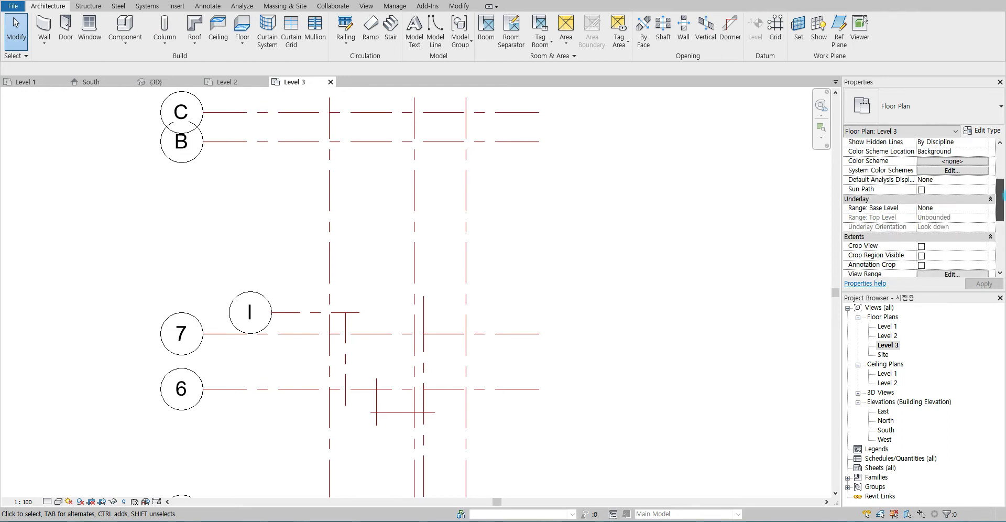
click(982, 209)
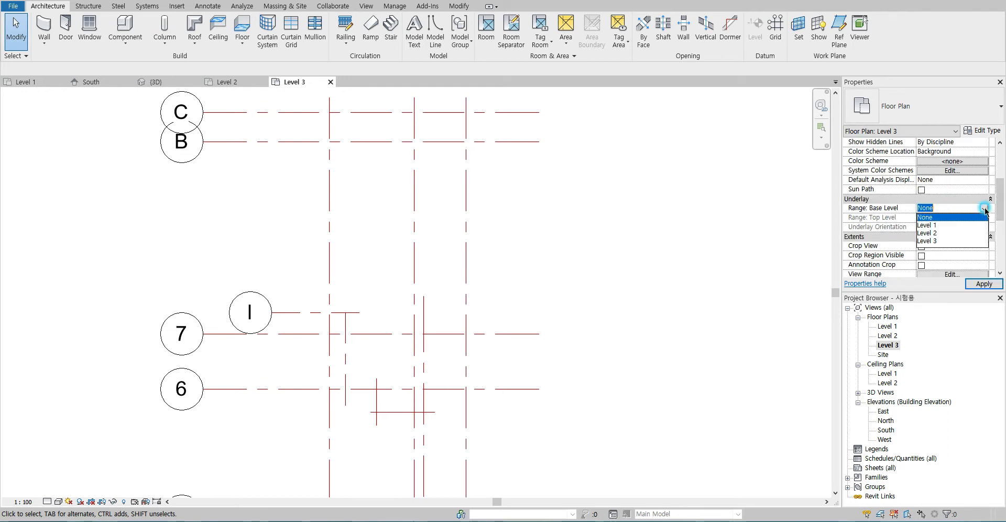
click(940, 234)
click(981, 284)
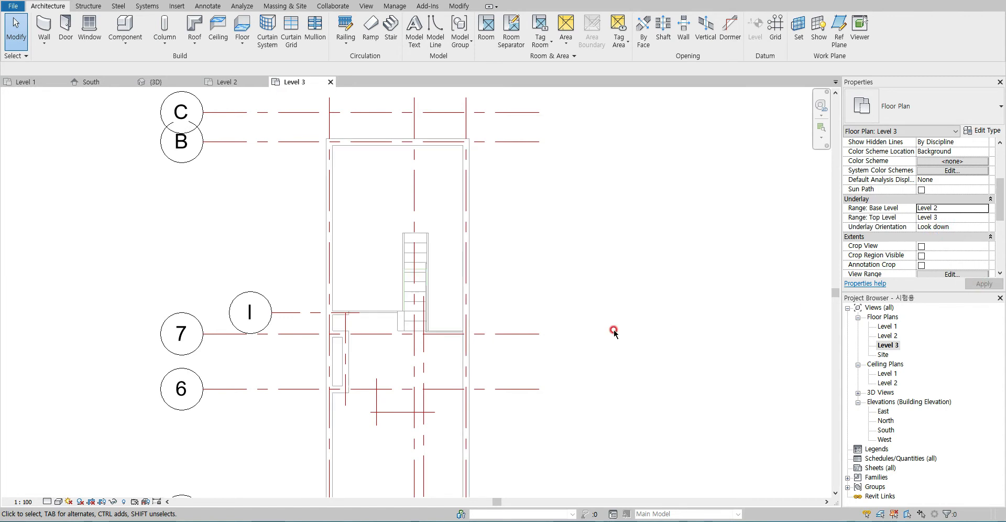
scroll(383, 308, down, 1)
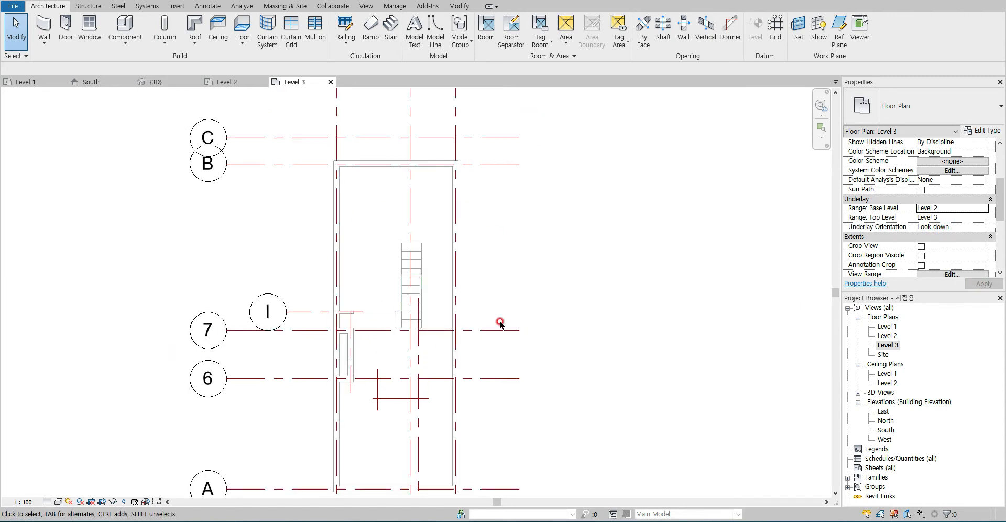
middle_drag(353, 312, 378, 264)
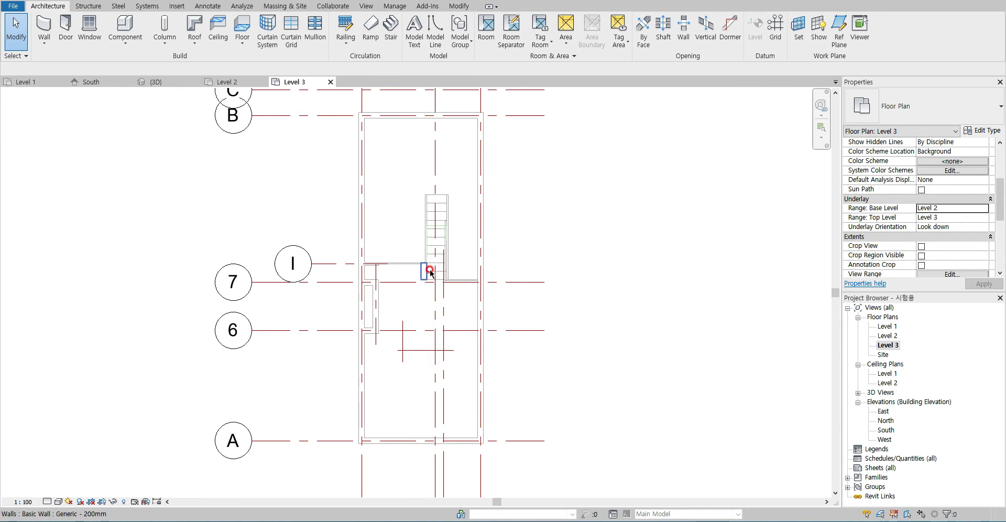
- Start a floor on Level 3 and duplicate the Generic Floor - 400mm type as Generic Floor - 200
click(241, 25)
click(933, 106)
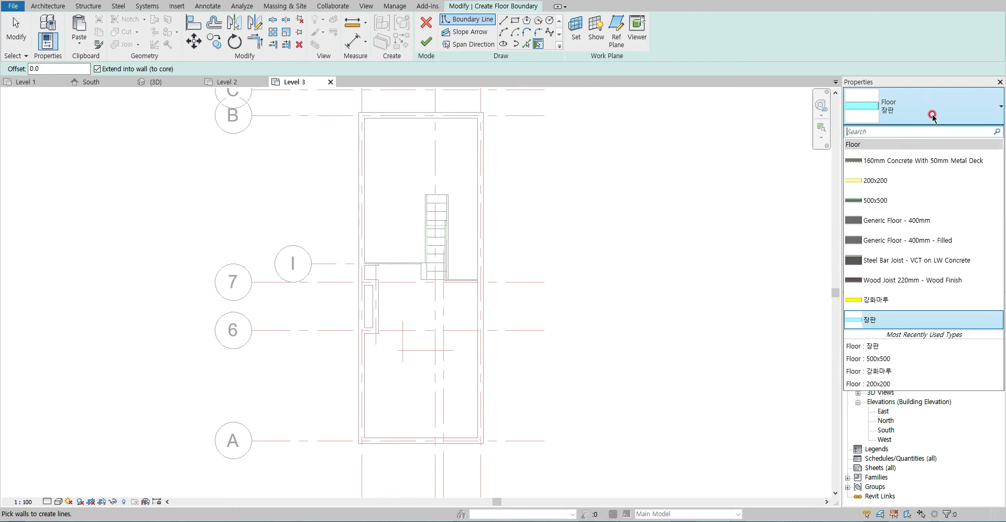
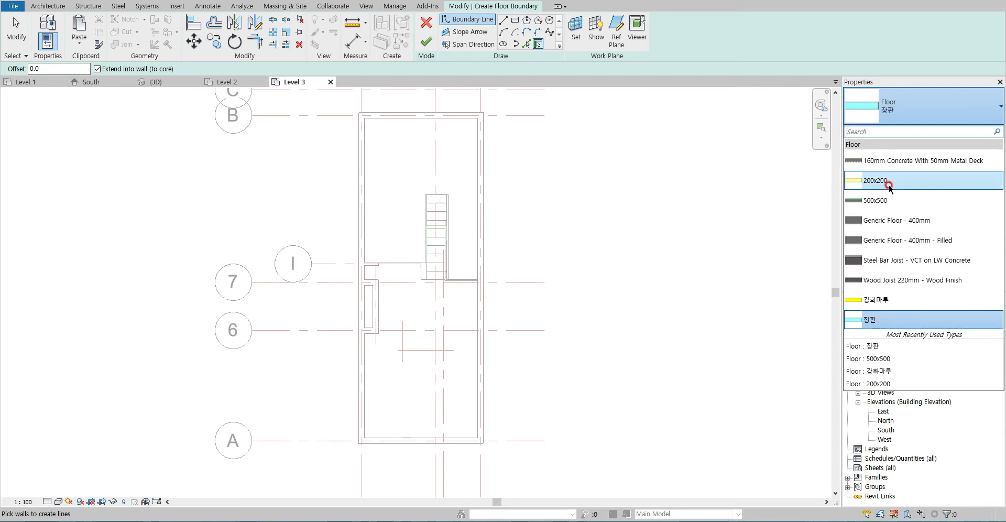
click(892, 221)
click(981, 133)
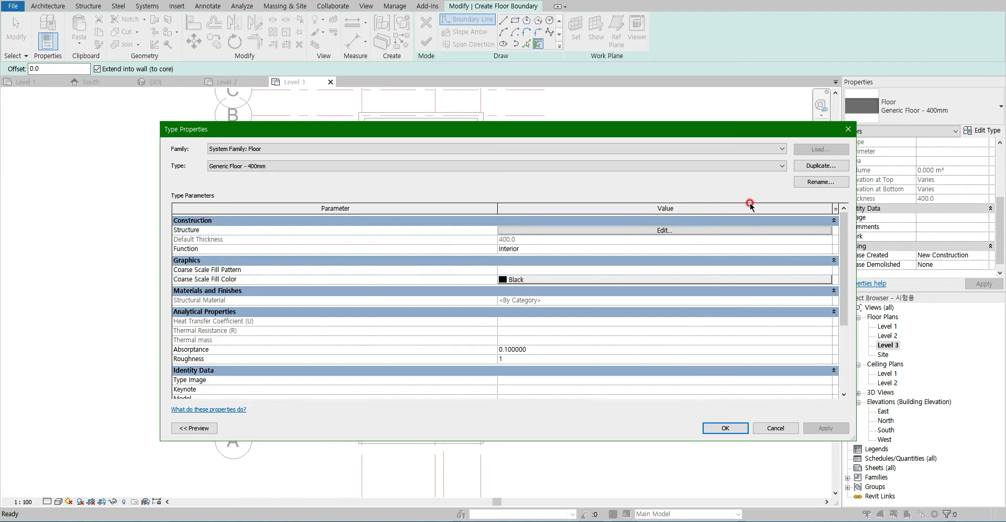
click(833, 167)
drag(503, 277, 552, 279)
key(Return)
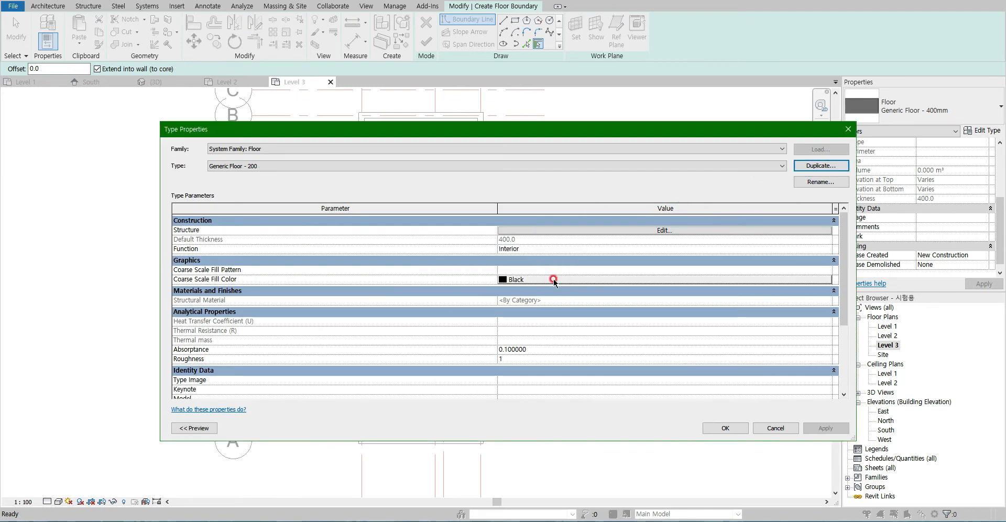
- Set the new floor type's structure layer thickness to 200 mm and accept the type properties
click(609, 230)
click(502, 231)
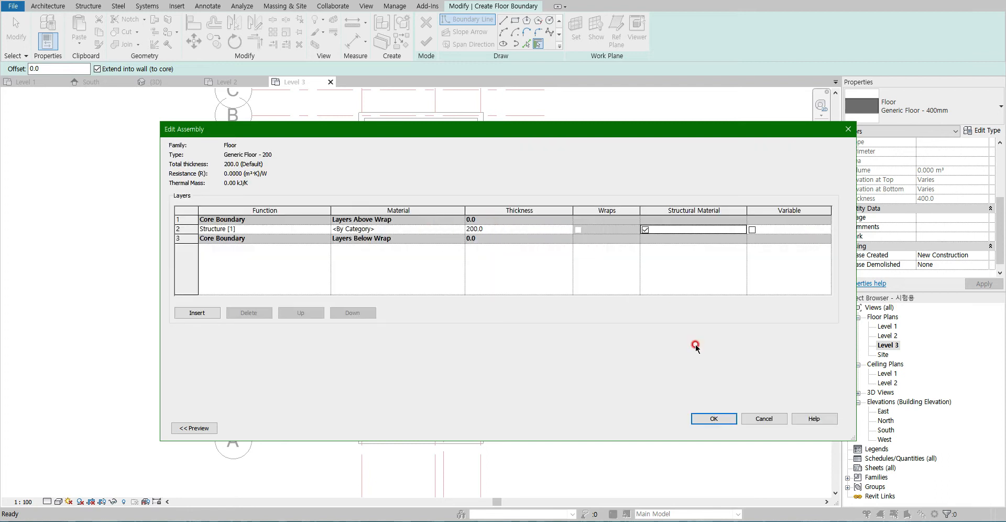
click(714, 419)
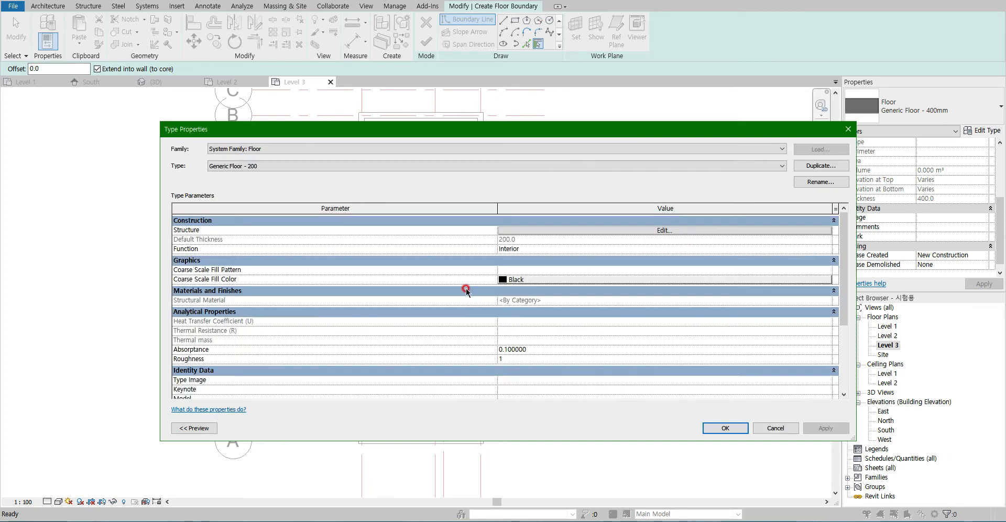
click(727, 431)
- Sketch a rectangular floor boundary between opposite outer wall corners and finish the floor without attaching the walls
click(512, 22)
click(357, 108)
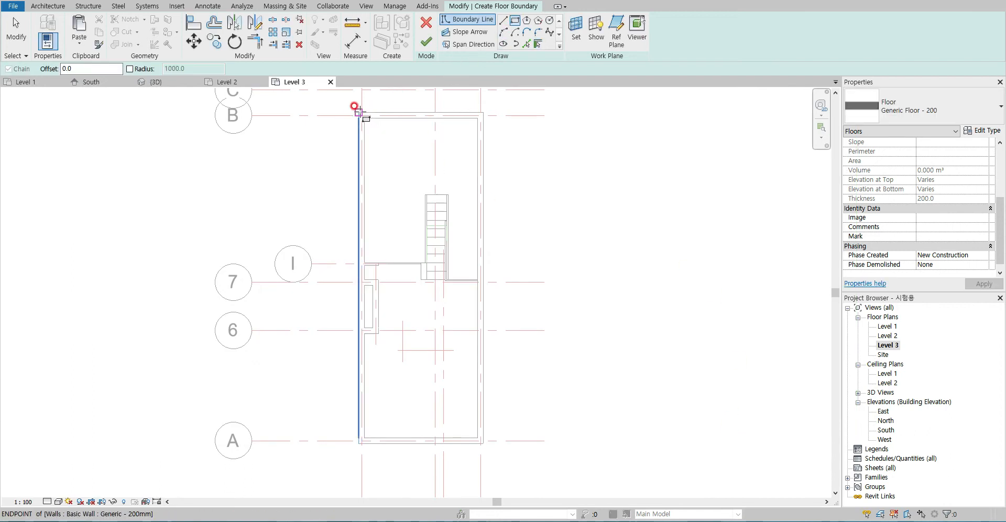
click(482, 443)
click(426, 42)
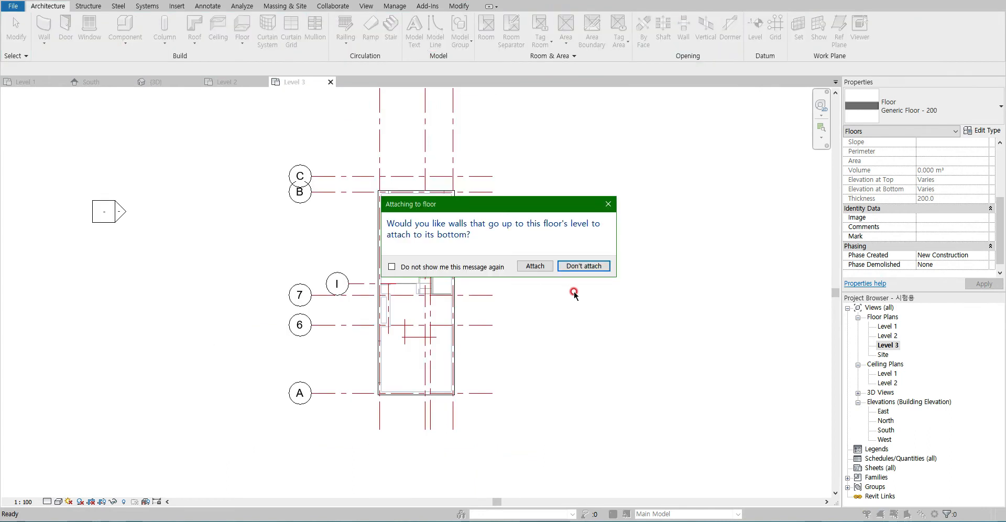
click(584, 266)
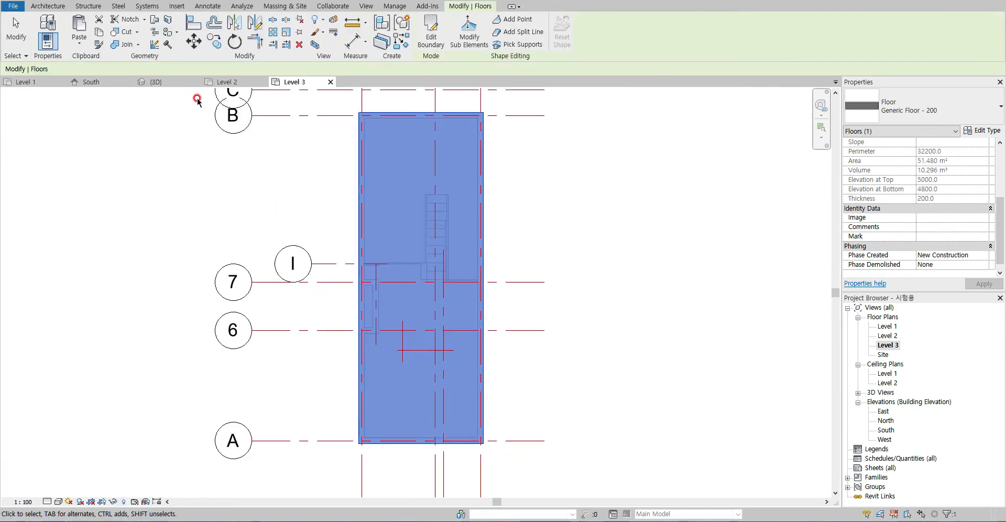
- Examine in the 3D view how the upper walls and the new roof slab overlap
click(159, 87)
click(180, 283)
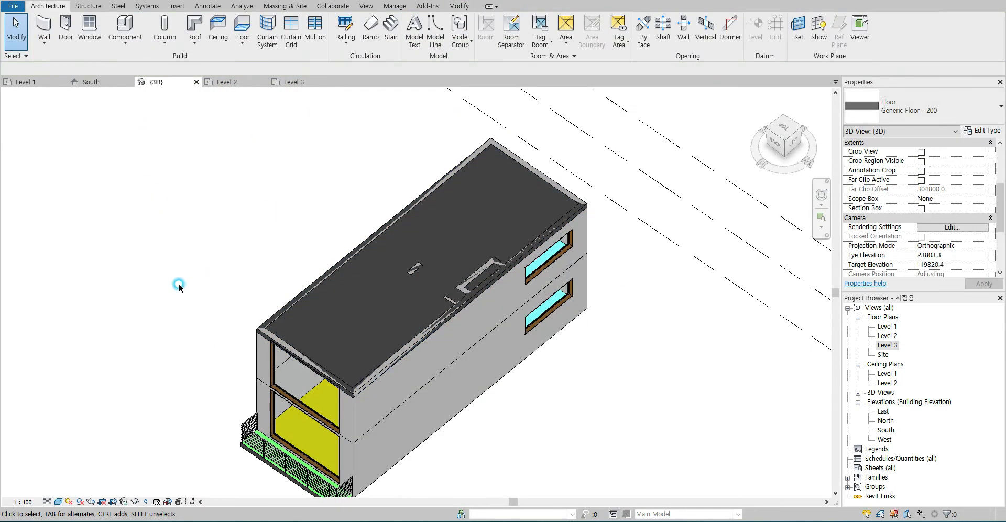
scroll(439, 310, up, 4)
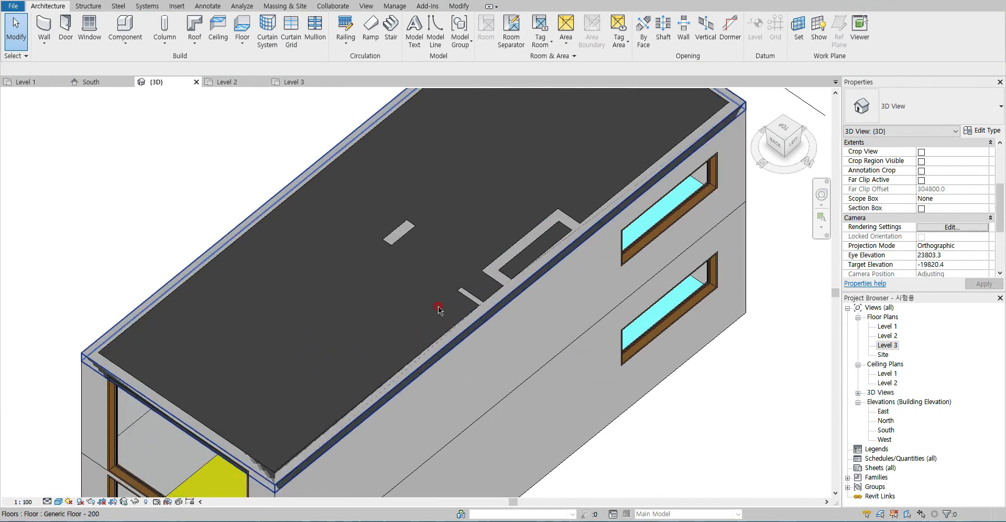
click(491, 303)
click(538, 294)
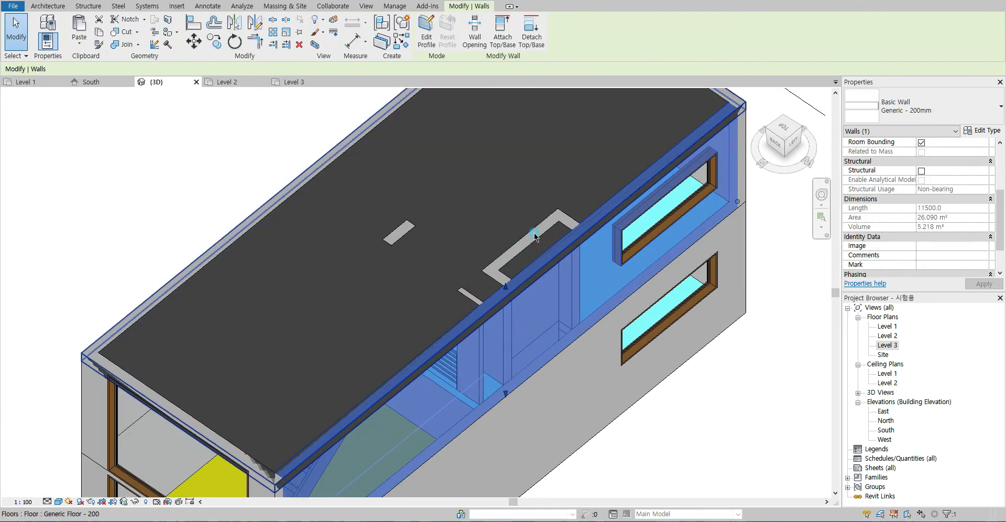
click(535, 237)
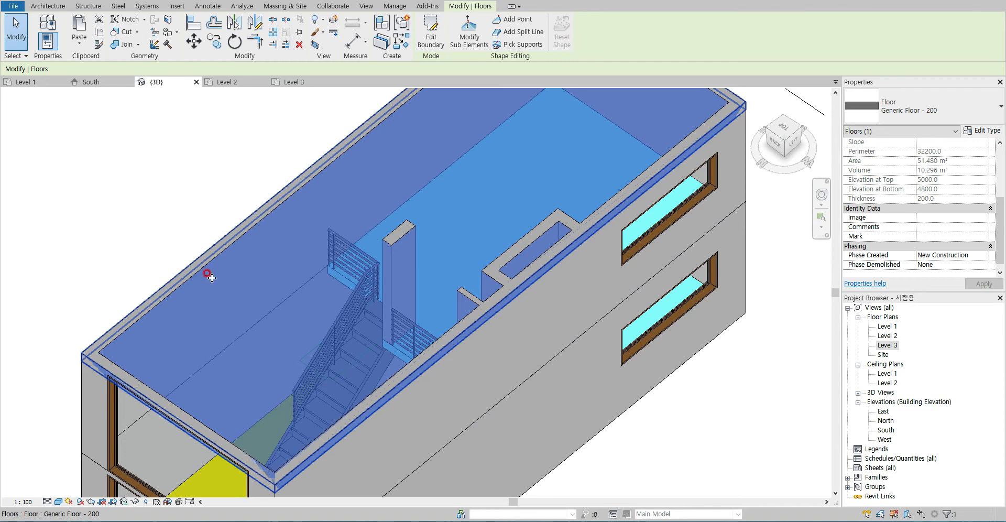
- Select the upper-storey walls, filter out the windows, and set the walls' top offset to -200 mm
scroll(209, 275, down, 5)
shift+middle_drag(189, 329, 409, 295)
drag(408, 294, 206, 279)
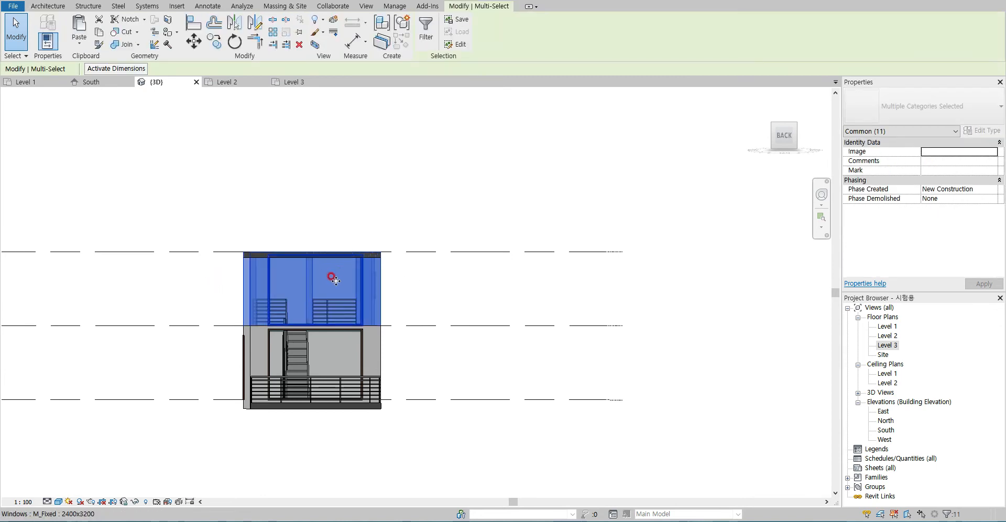
click(426, 28)
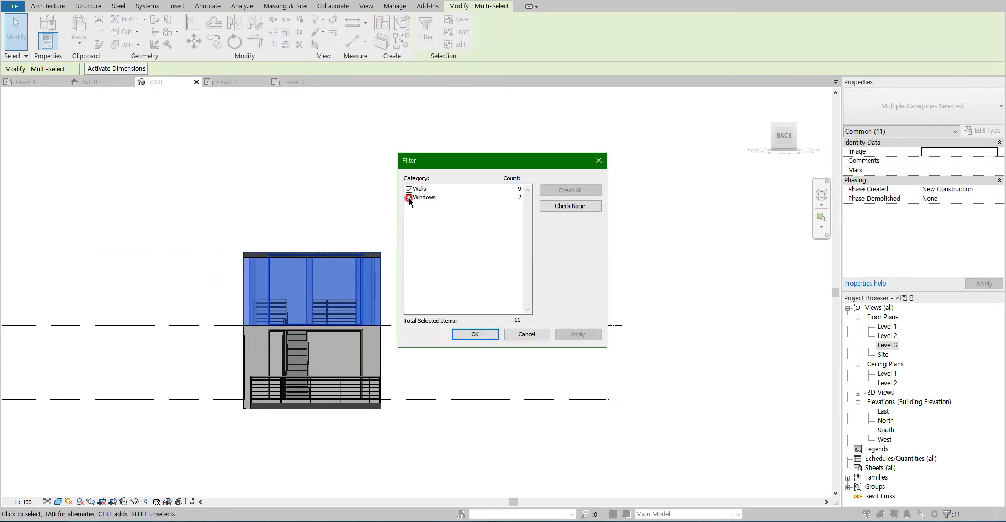
click(409, 197)
click(476, 334)
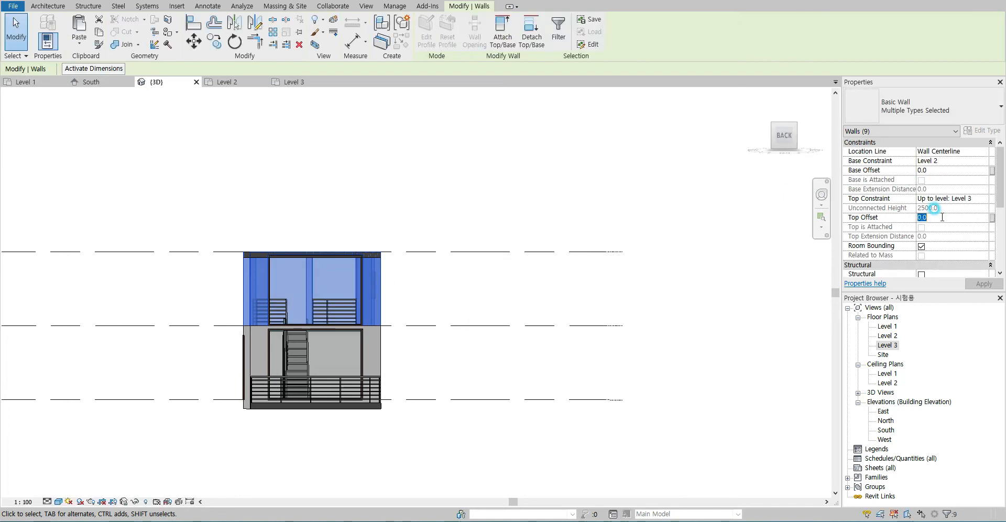
click(984, 285)
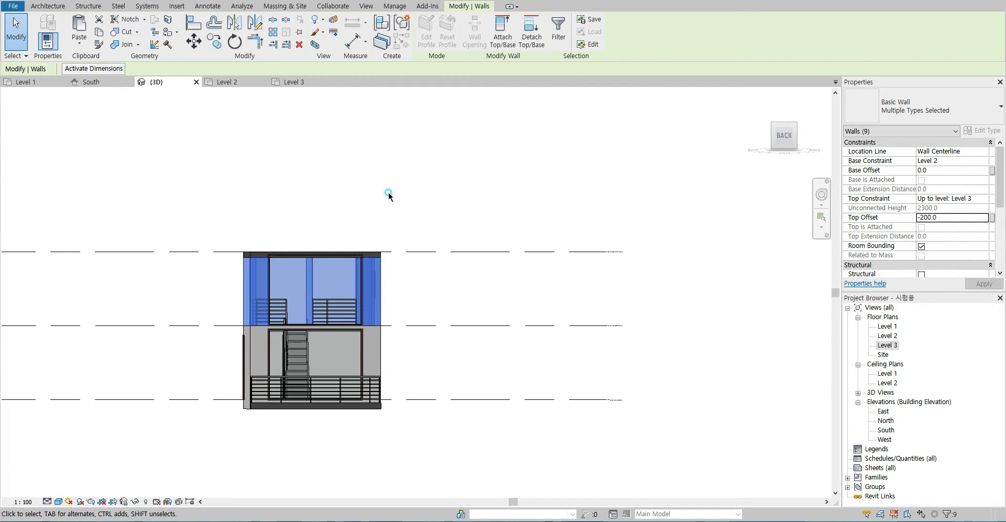
click(395, 217)
- Select the large upper-storey window on the back facade and duplicate its type as 2000x3200
shift+middle_drag(237, 137, 374, 451)
scroll(165, 314, up, 3)
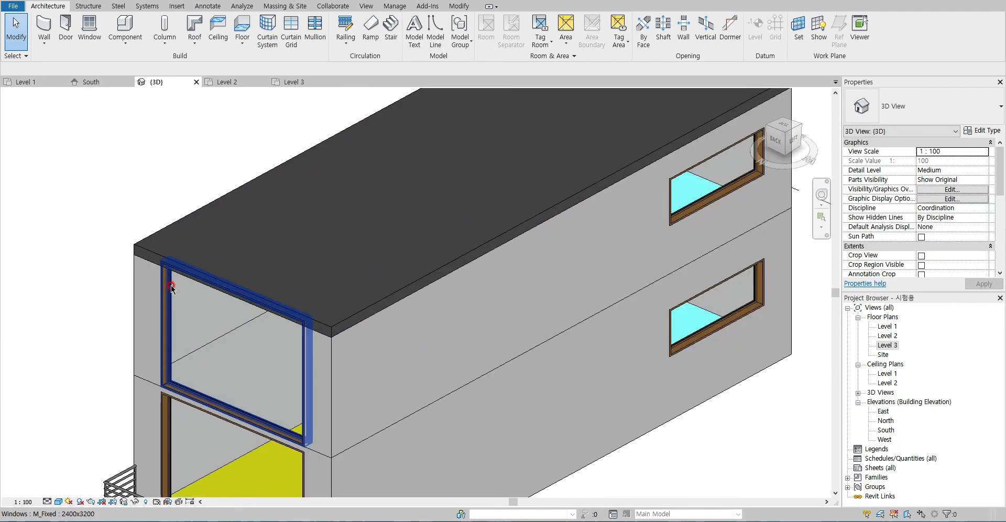
click(166, 288)
shift+middle_drag(218, 330, 305, 236)
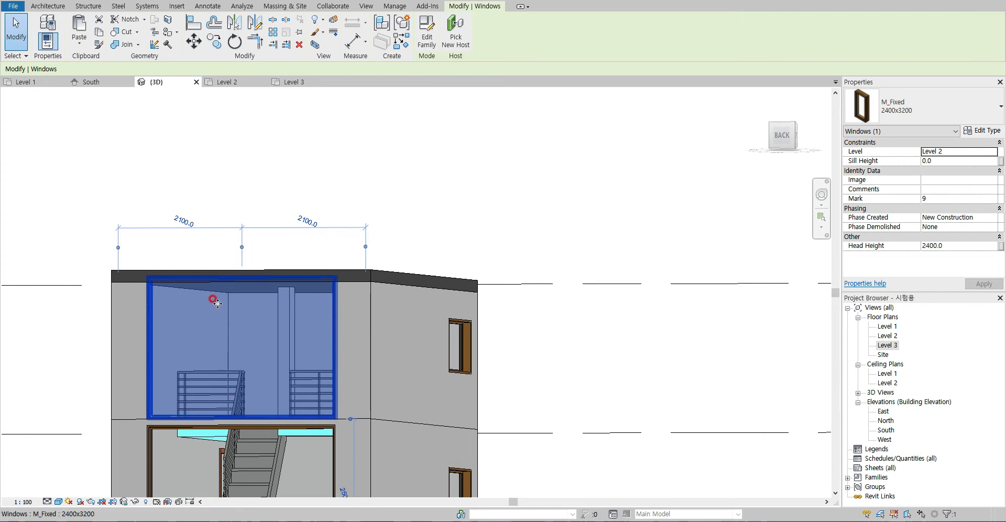
shift+middle_drag(217, 303, 193, 274)
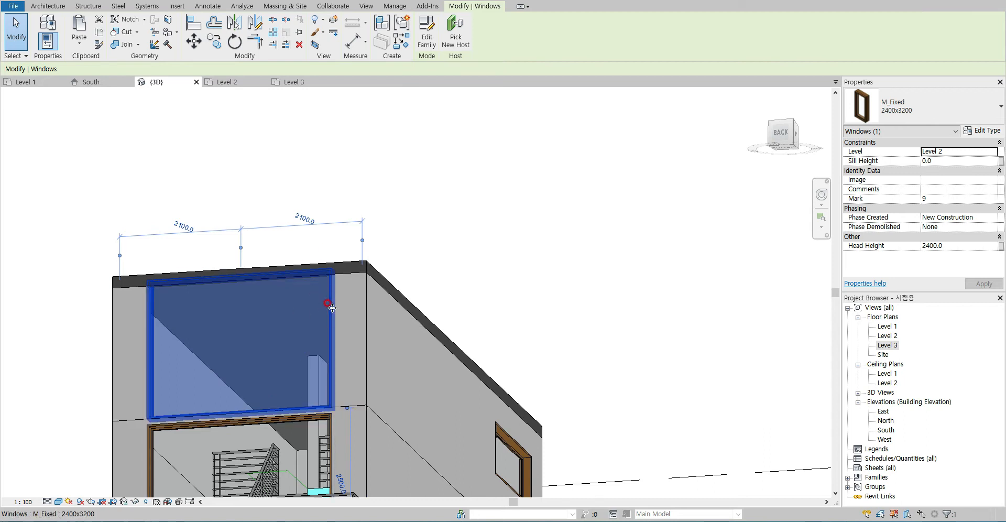
click(986, 133)
click(821, 166)
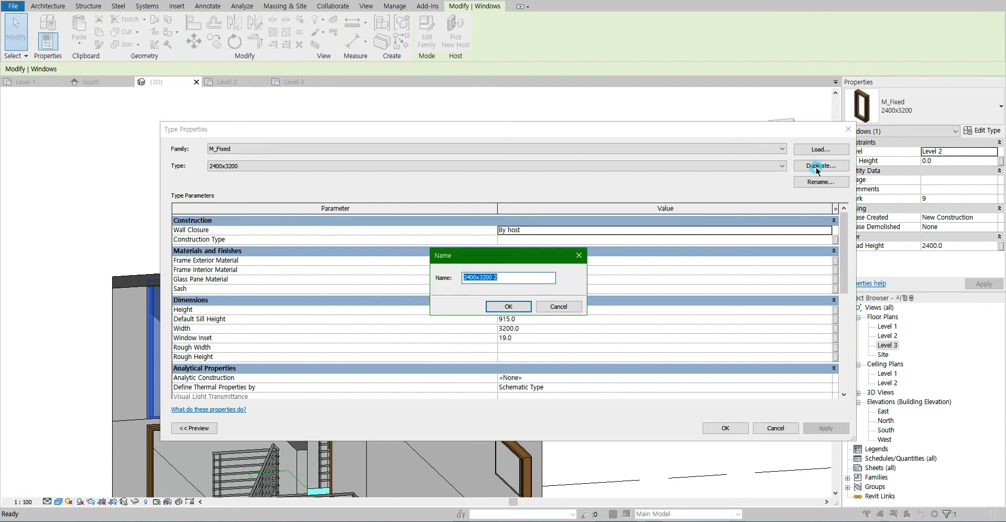
drag(475, 278, 426, 279)
text(2000)
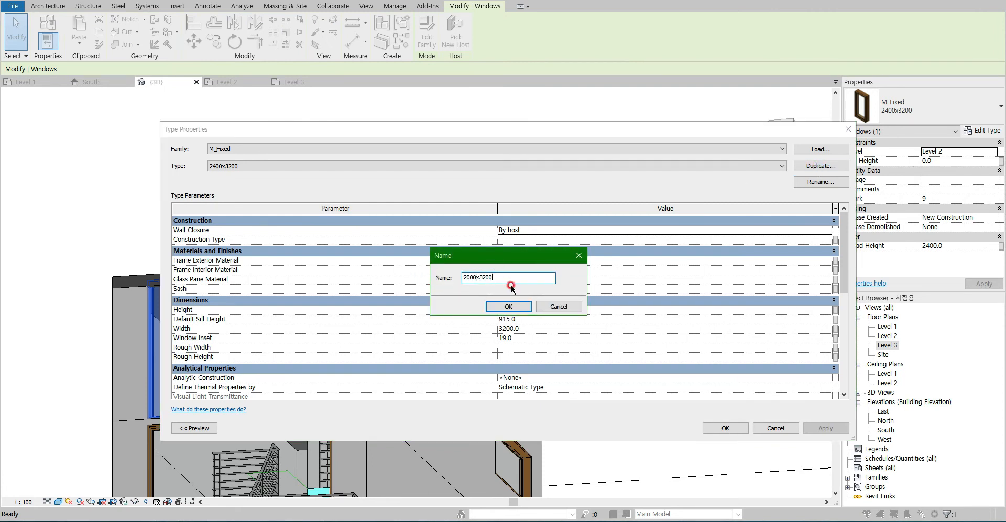
click(508, 306)
- Set the 2000x3200 window type's height to 2000 mm and apply it to the upper window
click(529, 310)
text(2000)
click(725, 428)
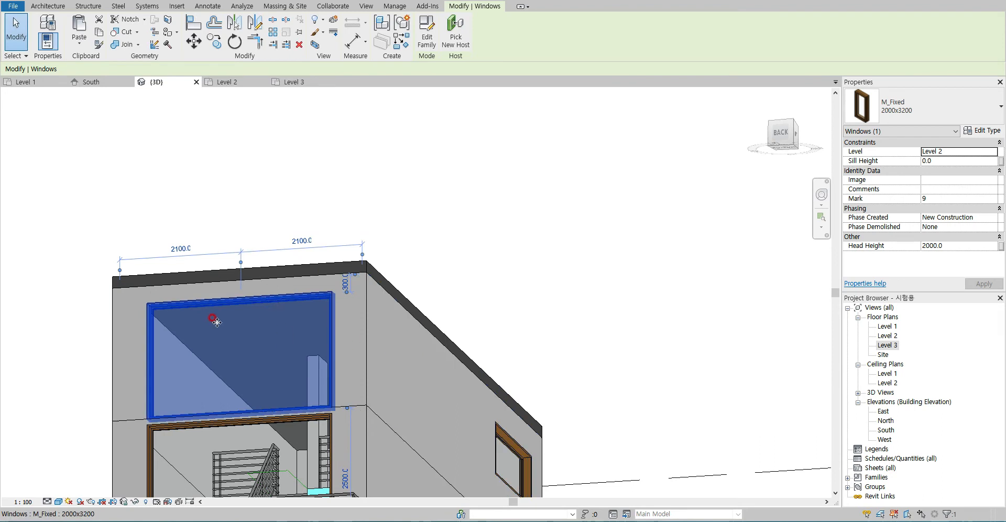
click(420, 202)
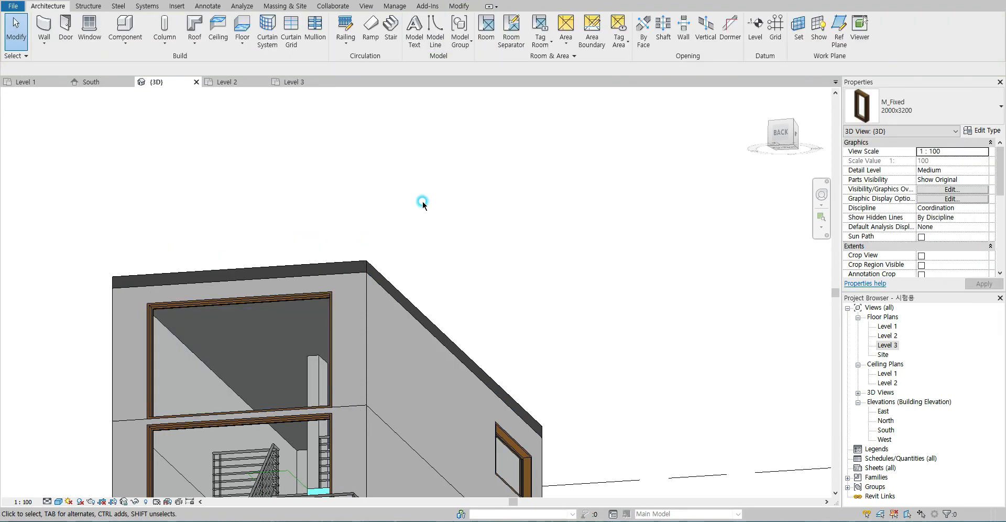
- Examine the resized upper window and the roof slab from above in the 3D view
click(330, 317)
shift+middle_drag(433, 314, 141, 218)
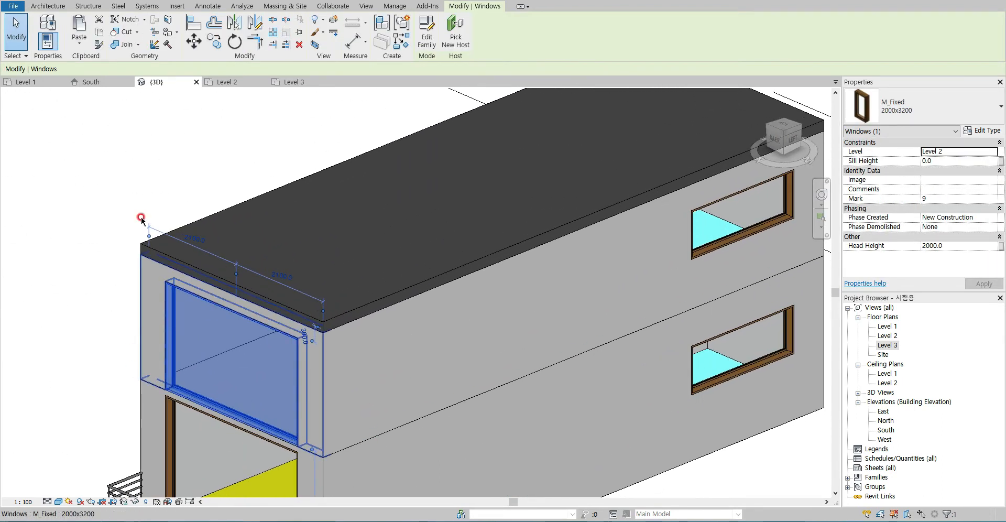
click(141, 218)
scroll(151, 219, down, 3)
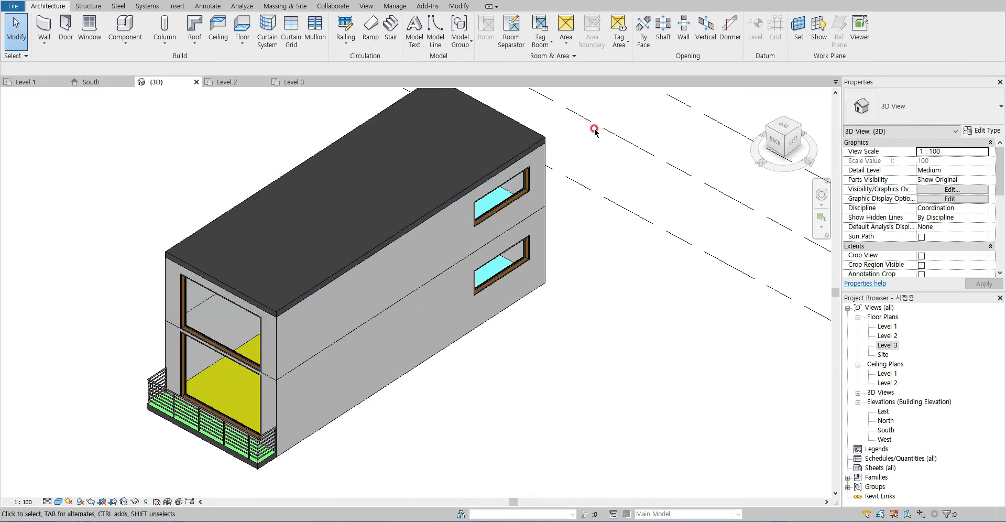
middle_drag(272, 293, 299, 348)
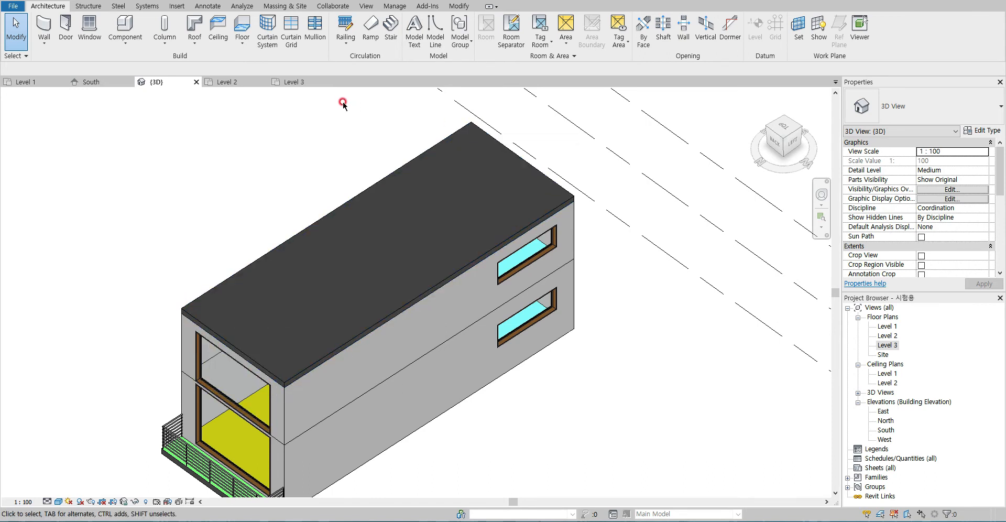
- On the Level 3 plan, draw a 300 mm high Generic - 200mm wall, 11500 mm long, along the left grid from B to A
click(293, 82)
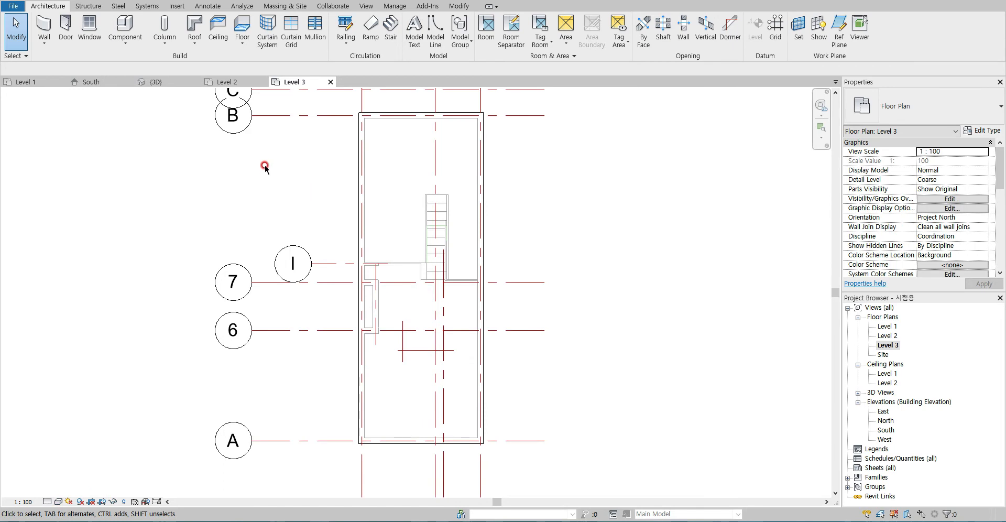
click(44, 26)
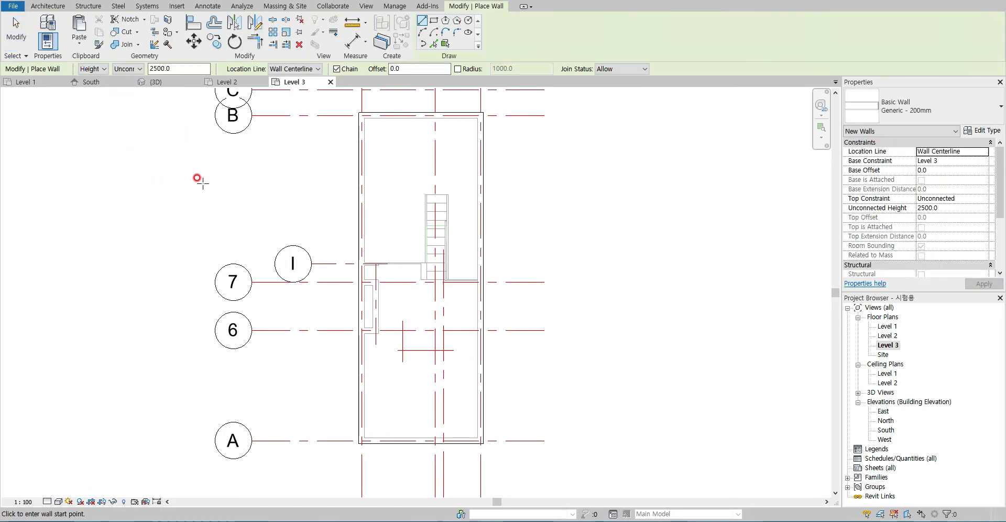
click(166, 68)
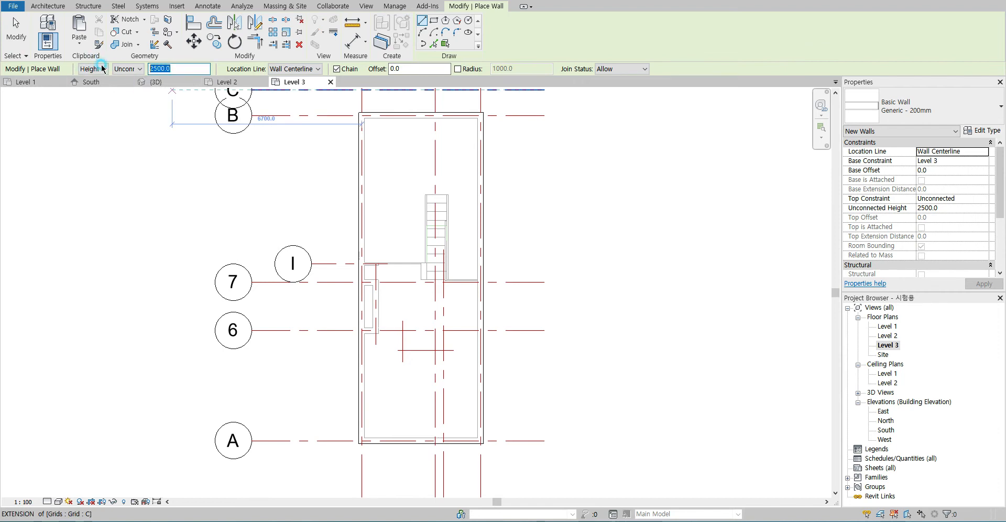
text(30)
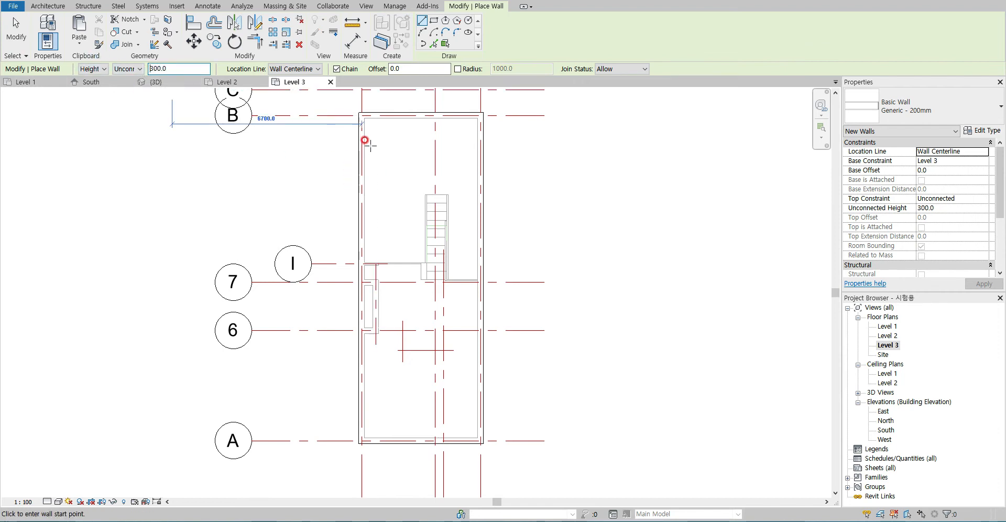
scroll(355, 112, up, 3)
click(361, 117)
scroll(364, 338, down, 2)
middle_drag(365, 350, 369, 189)
click(361, 398)
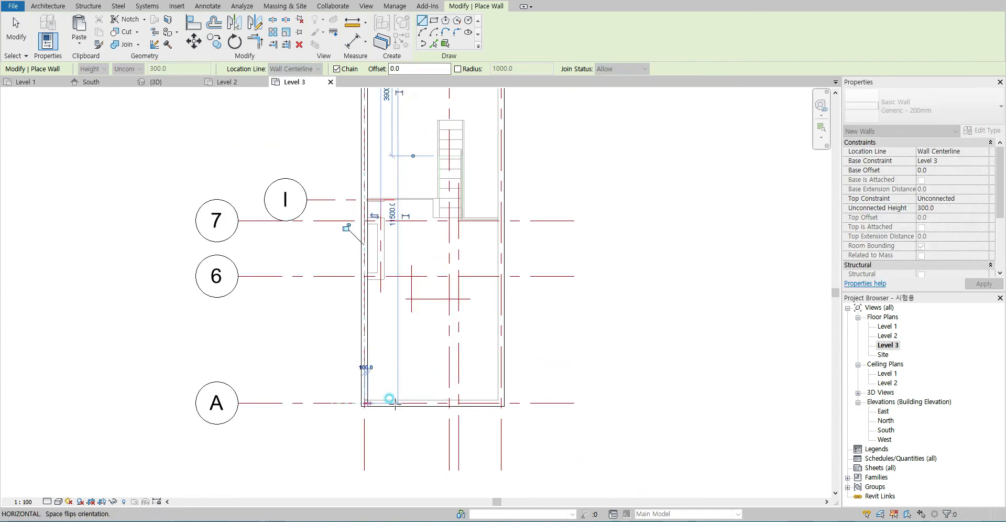
- Continue the wall 4200 mm along grid A to the right-hand grid and end the wall command
scroll(498, 397, up, 2)
click(502, 406)
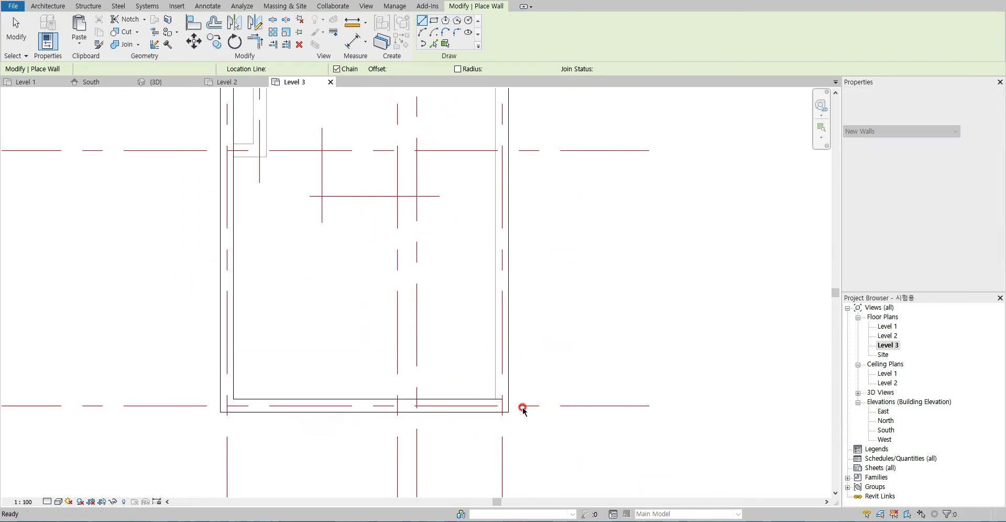
key(Escape)
key(Escape)
- Align the end of the grid A parapet wall with the roof slab's outer edge at the right-hand grid
scroll(506, 410, up, 2)
click(506, 411)
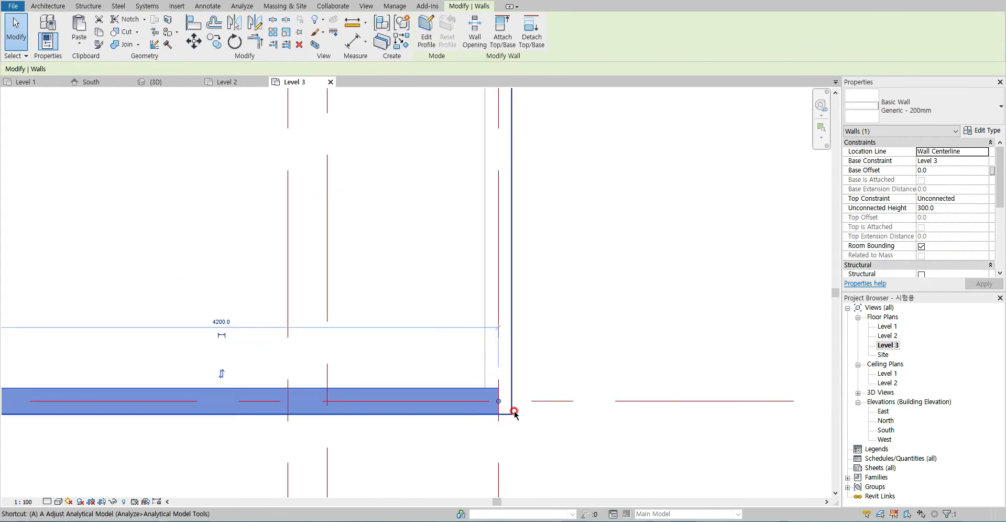
key(a)
key(l)
click(511, 401)
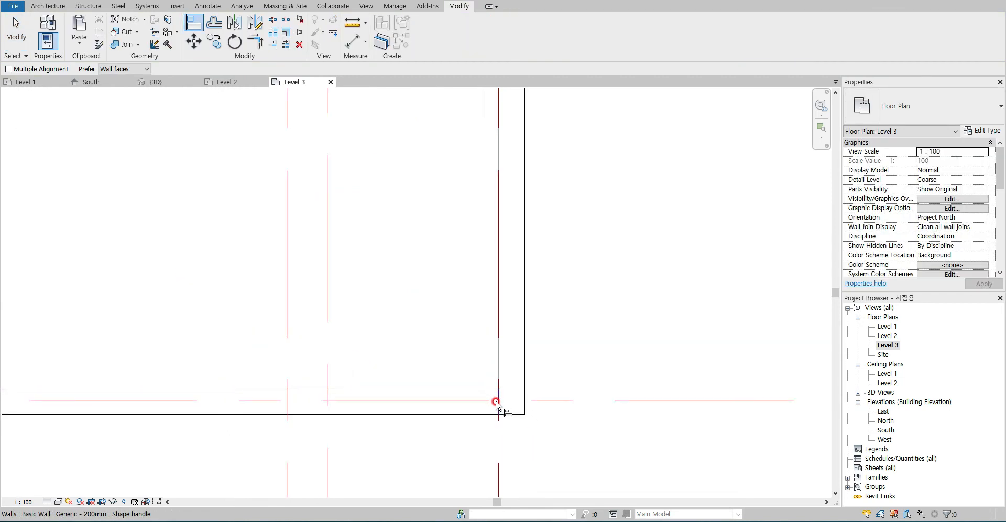
click(498, 400)
key(Escape)
key(a)
key(l)
click(511, 393)
click(496, 399)
- Align the left parapet wall's end at grid B with the slab's outer edge and check the parapets in the 3D view
scroll(278, 256, down, 3)
middle_drag(158, 159, 287, 405)
middle_drag(269, 207, 295, 344)
scroll(272, 276, up, 3)
click(282, 292)
click(271, 305)
key(Escape)
click(157, 82)
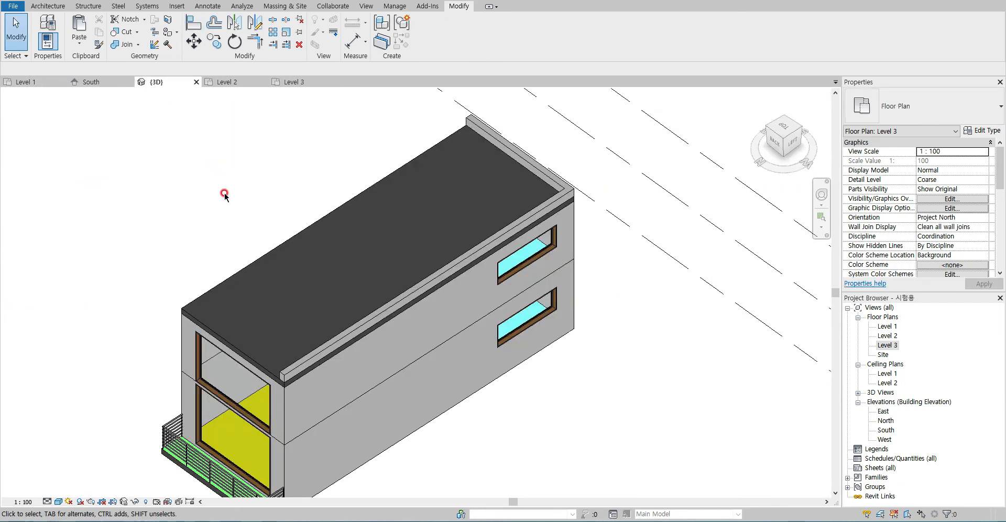
scroll(428, 215, up, 2)
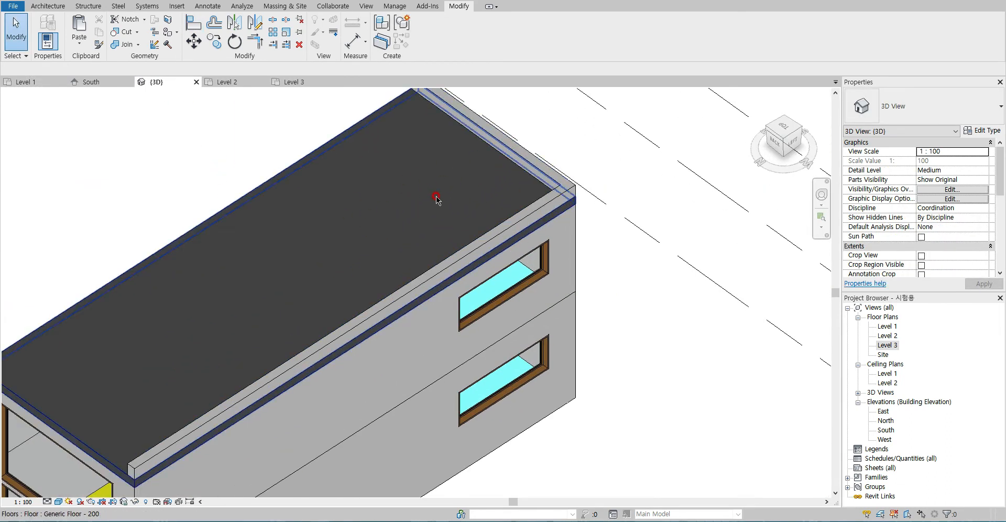
scroll(437, 198, down, 1)
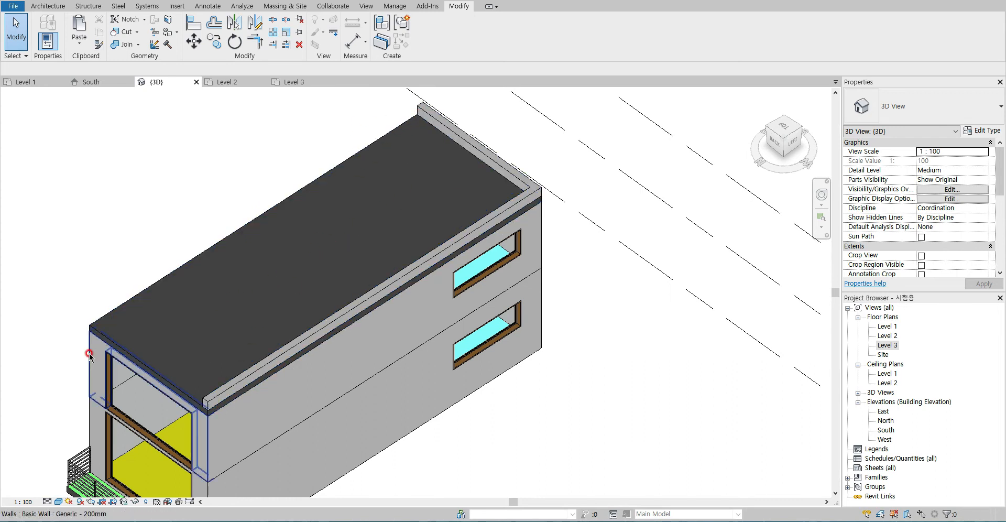
- On the Level 3 plan, start a railing path sketch using the Glass Panel - Bottom Fill railing type
click(294, 81)
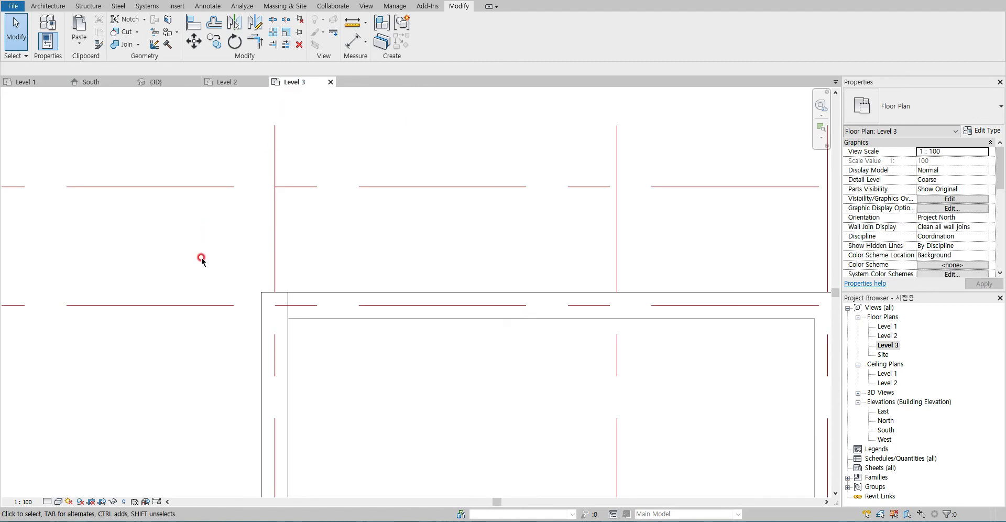
scroll(204, 257, down, 5)
click(50, 6)
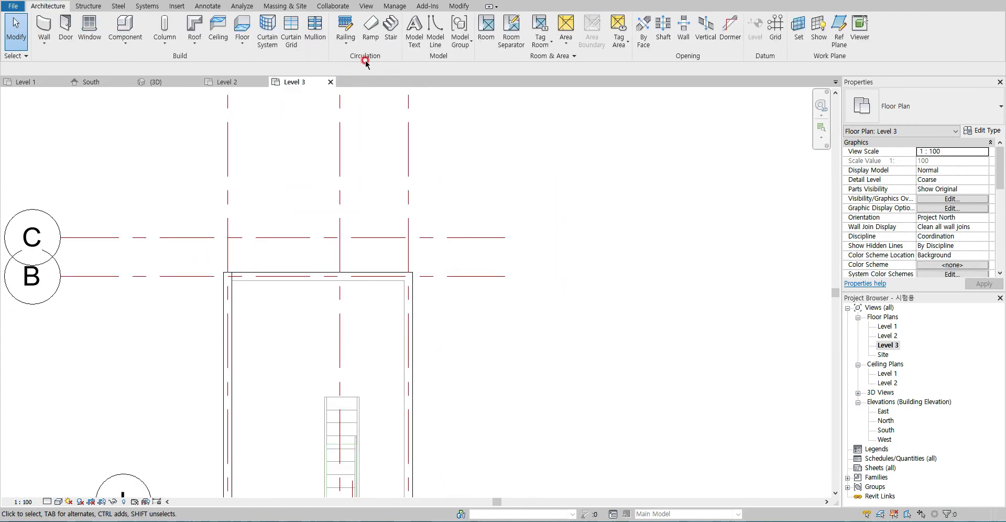
click(346, 25)
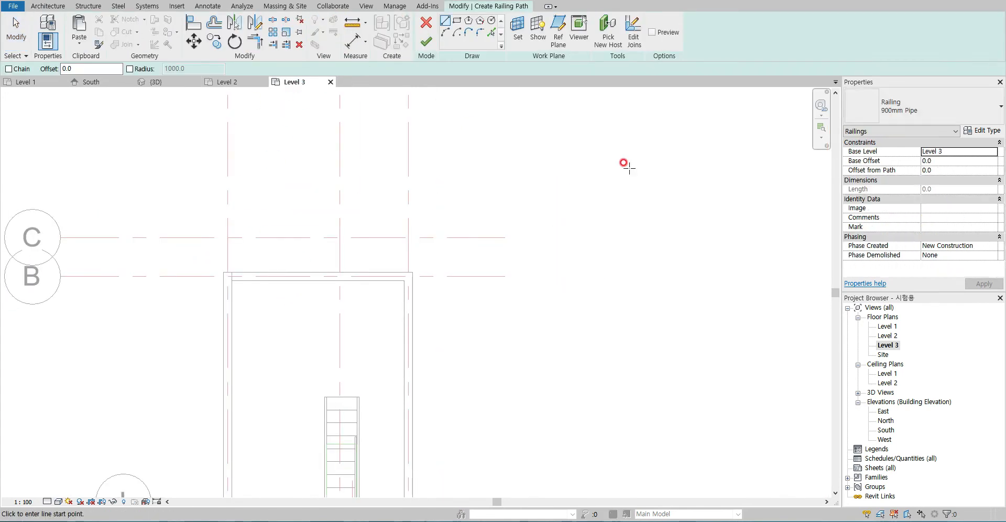
click(927, 103)
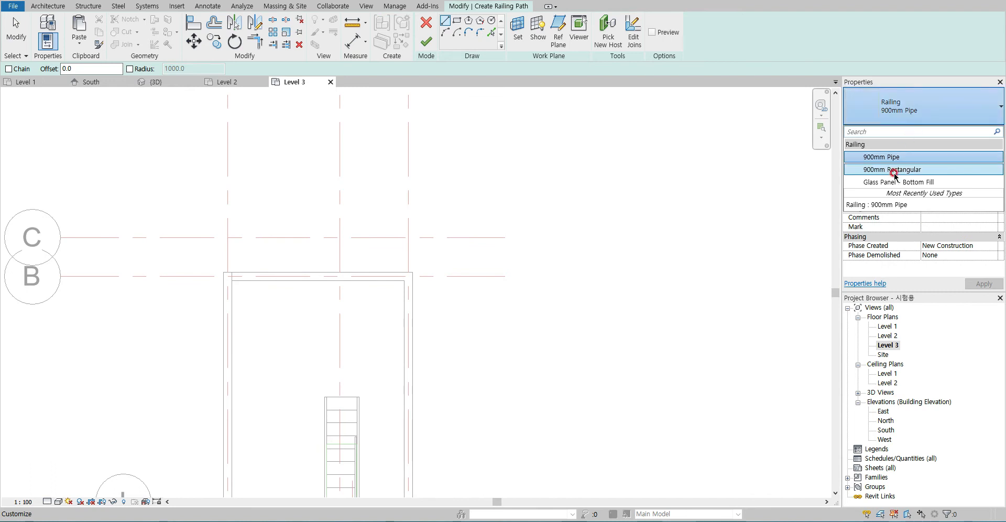
click(880, 183)
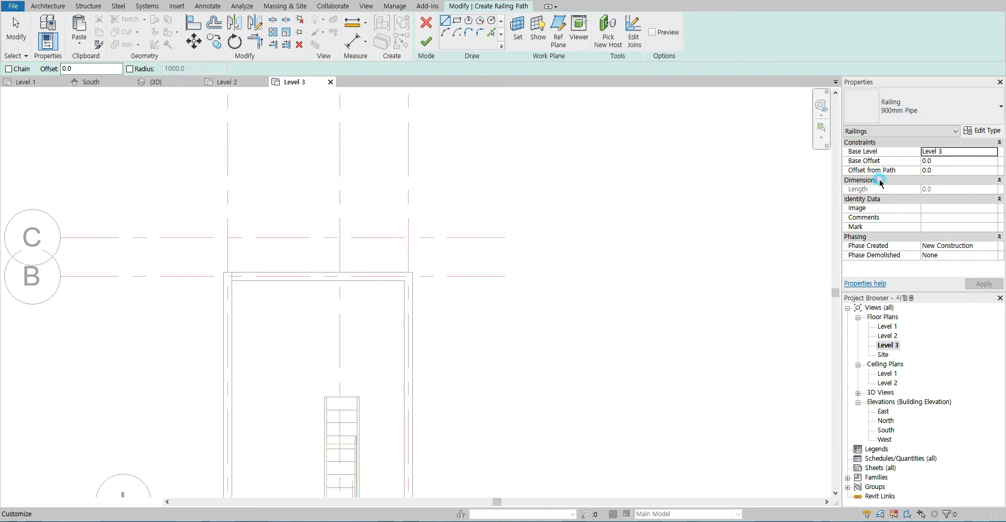
- Sketch the railing path 4100 mm along grid B and down the right-hand grid to the grid A wall's inner face, and finish it
click(229, 273)
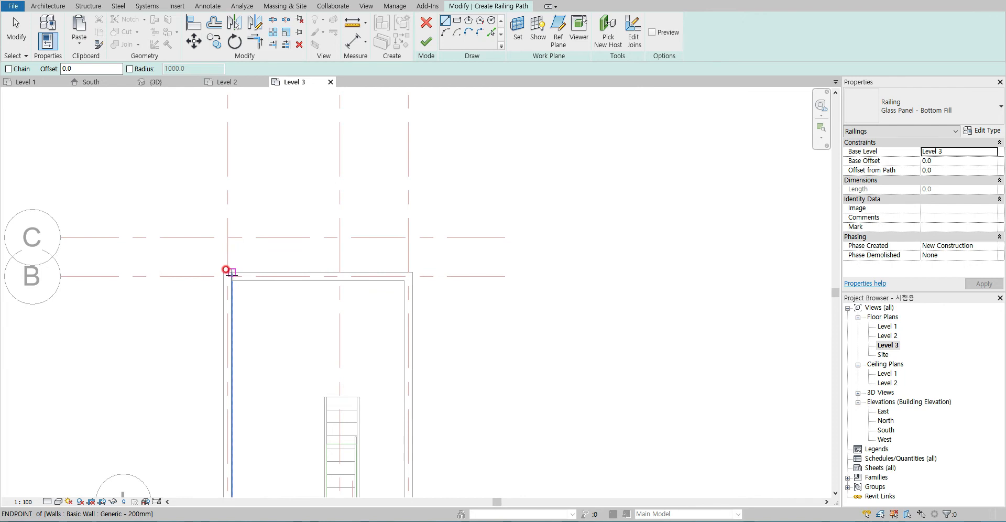
scroll(229, 273, up, 3)
click(574, 270)
scroll(566, 377, down, 4)
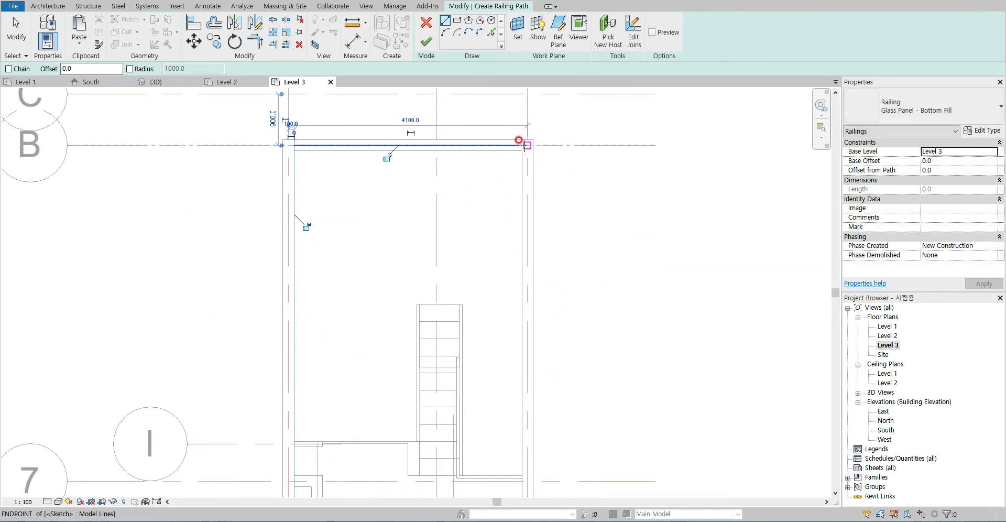
click(527, 145)
middle_drag(542, 443, 507, 257)
scroll(507, 256, down, 1)
middle_drag(496, 399, 476, 215)
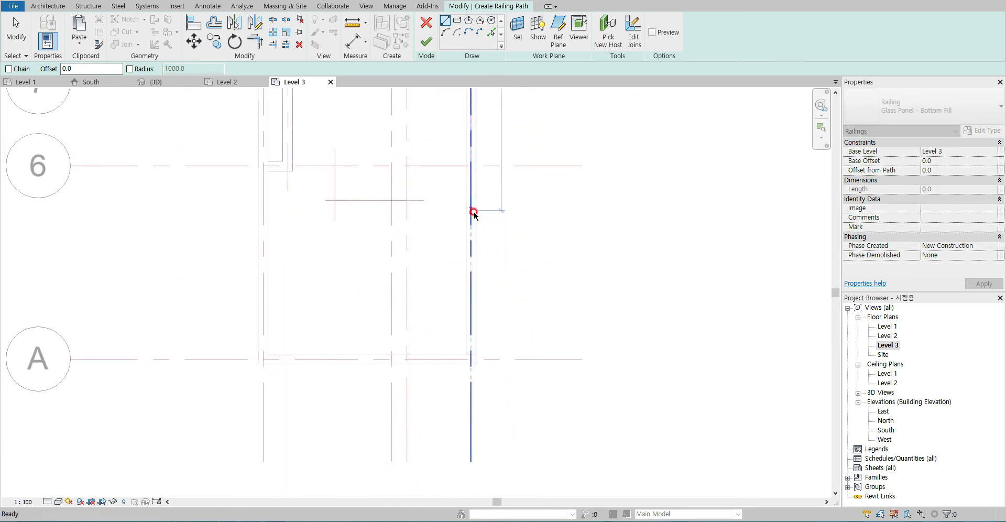
click(471, 354)
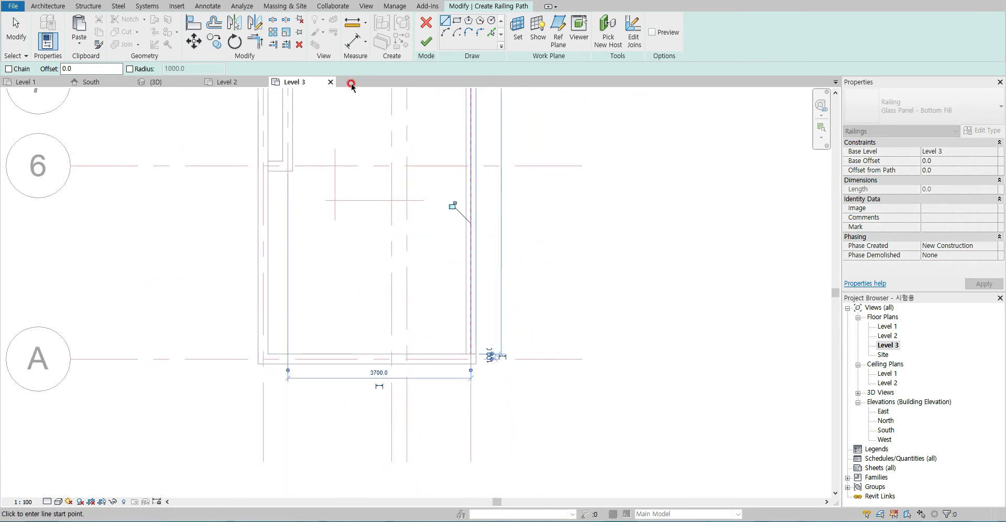
click(426, 42)
- Examine the roof railing and the Level 1 side wall from both sides of the building in the 3D view
click(157, 83)
click(83, 213)
shift+middle_drag(83, 214, 80, 317)
scroll(150, 321, up, 3)
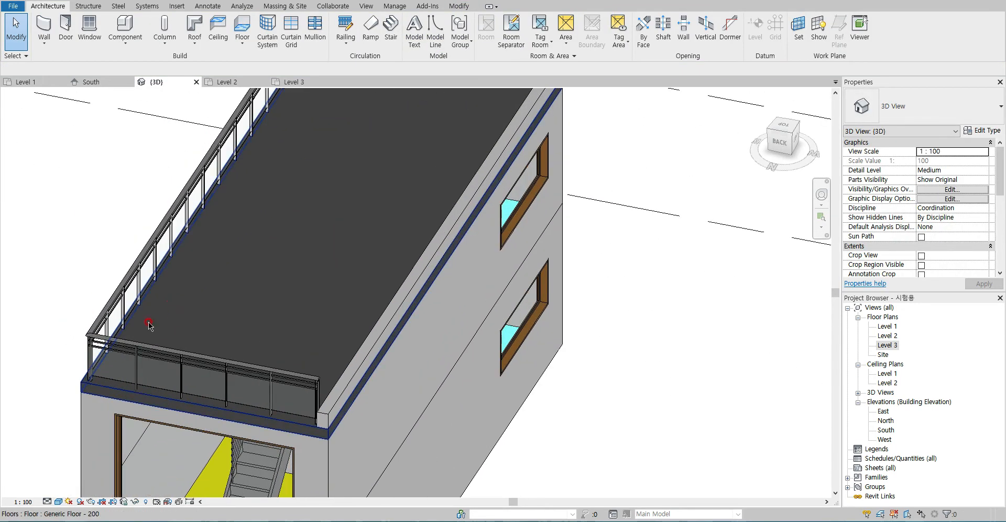
scroll(189, 329, down, 2)
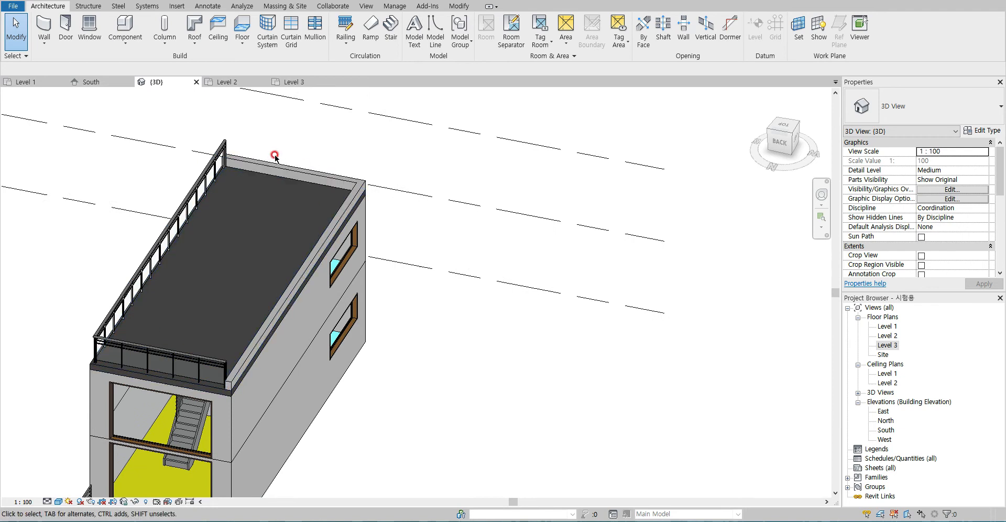
shift+middle_drag(285, 308, 393, 319)
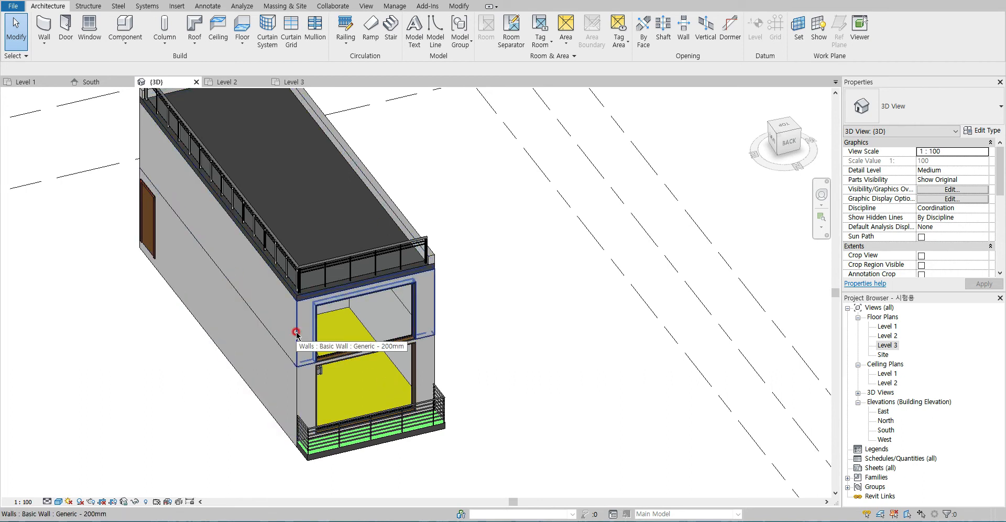
click(224, 320)
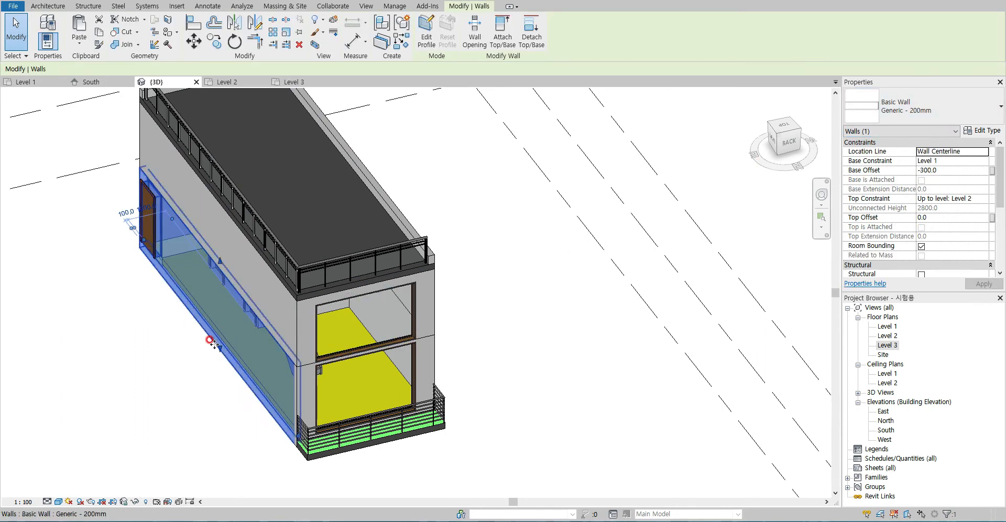
click(137, 363)
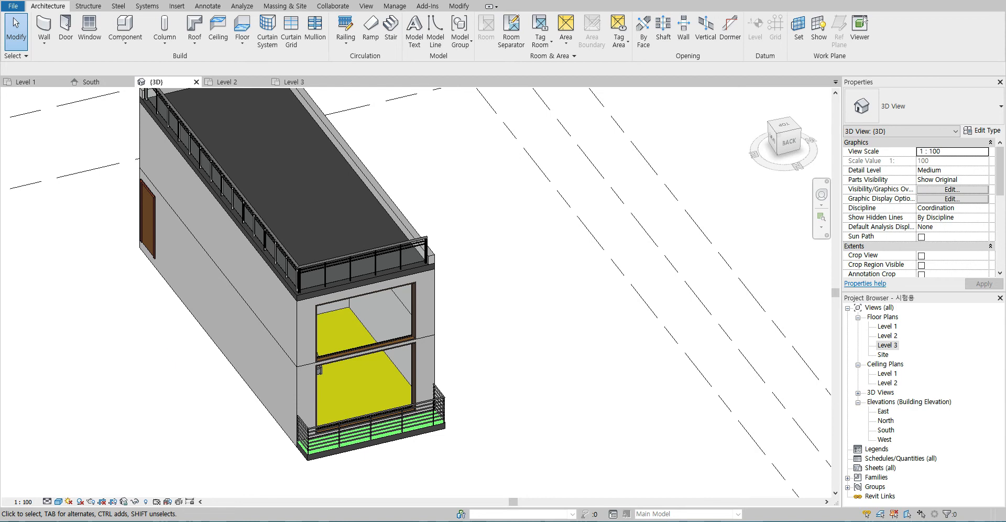
- Switch to the reference drawing, review the lower and upper floor plans, and return to the Revit model
key(alt+Tab)
ctrl+scroll(235, 312, down, 2)
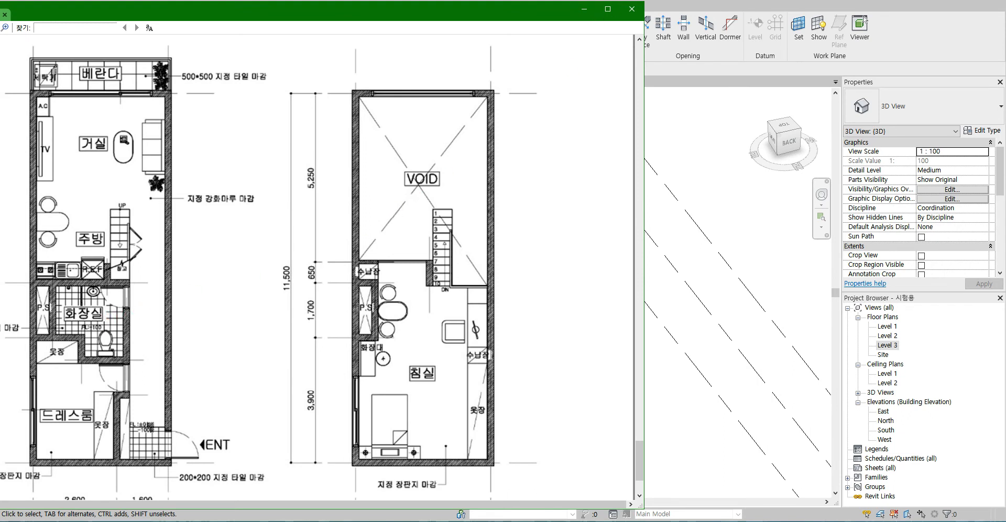
key(alt+Tab)
- Duplicate the Generic - 200mm type of the Level 1 side wall with the door as a new wall type named Type-1
click(155, 324)
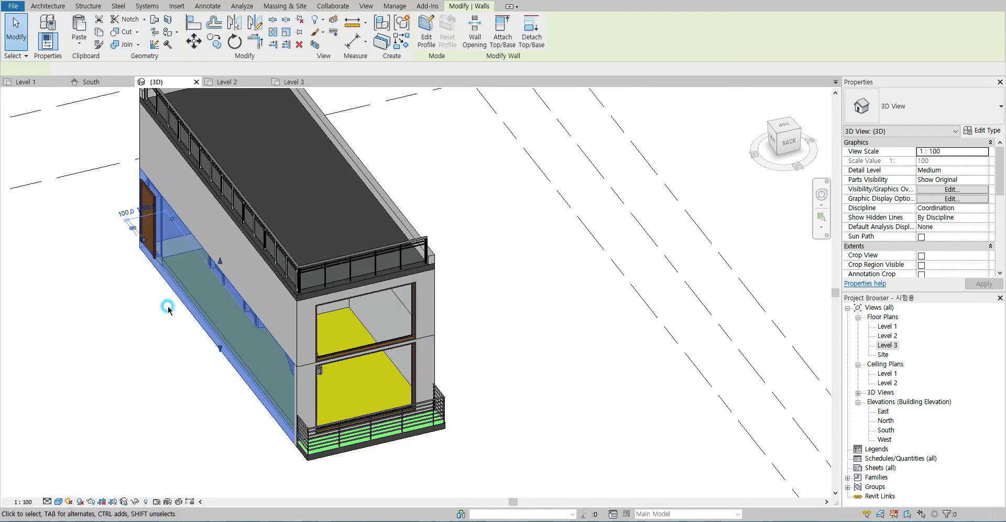
scroll(254, 338, down, 1)
middle_drag(254, 338, 299, 349)
click(988, 131)
click(818, 166)
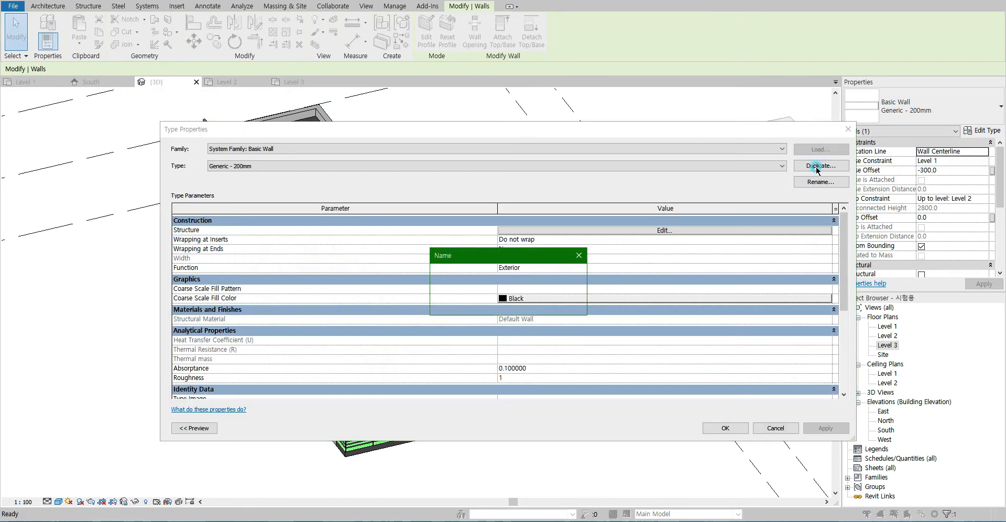
text(type)
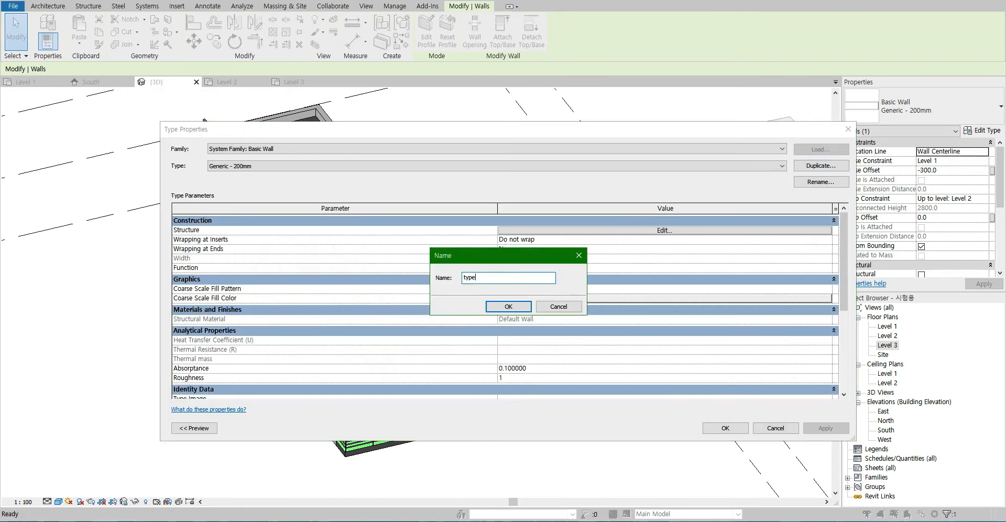
key(BackSpace)
key(BackSpace)
key(BackSpace)
text(Type-1)
key(Return)
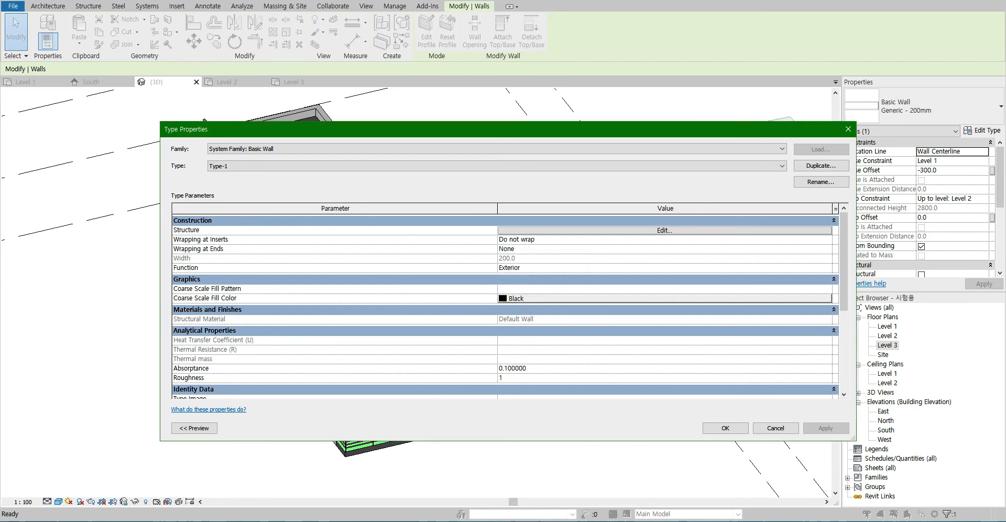
- Insert two layers in the Type-1 wall assembly and place the Default Wall structure layer between them
click(611, 230)
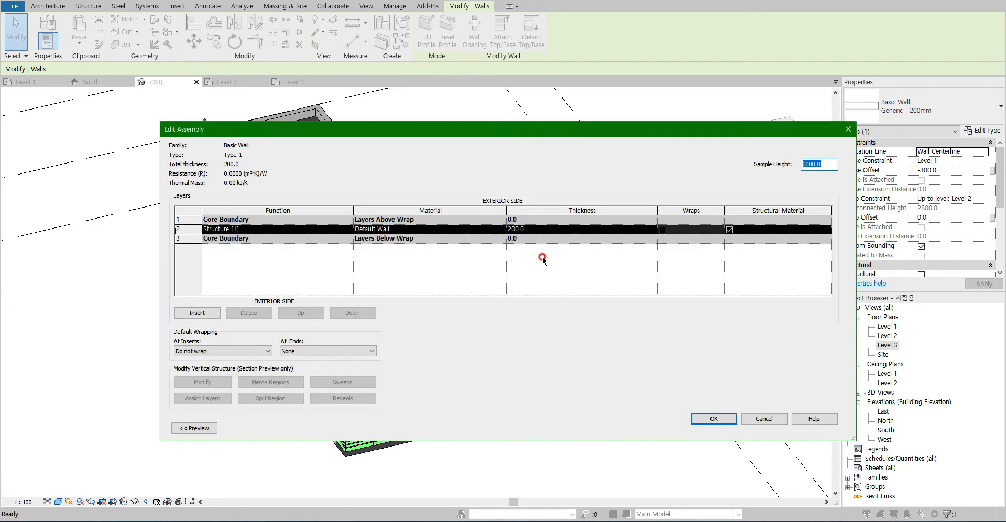
click(197, 312)
click(198, 312)
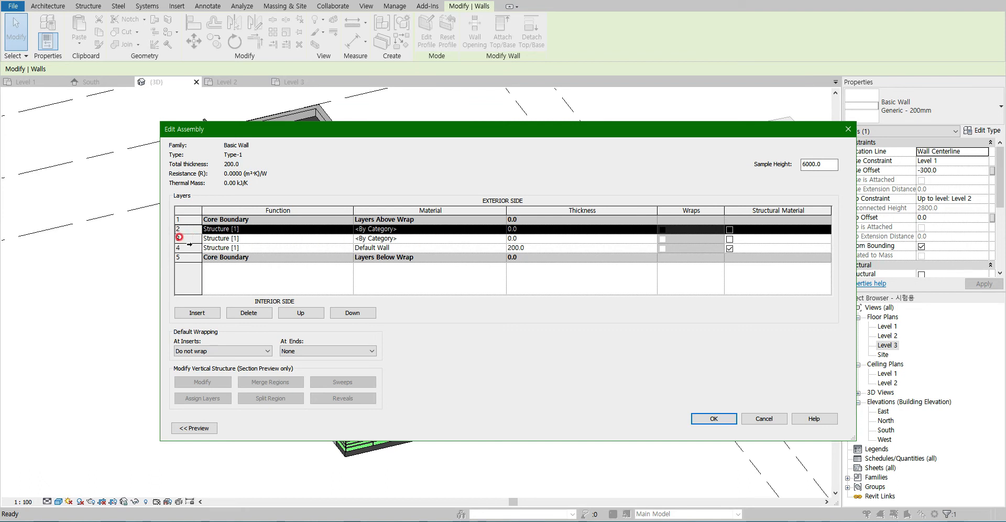
click(178, 247)
click(283, 313)
click(293, 314)
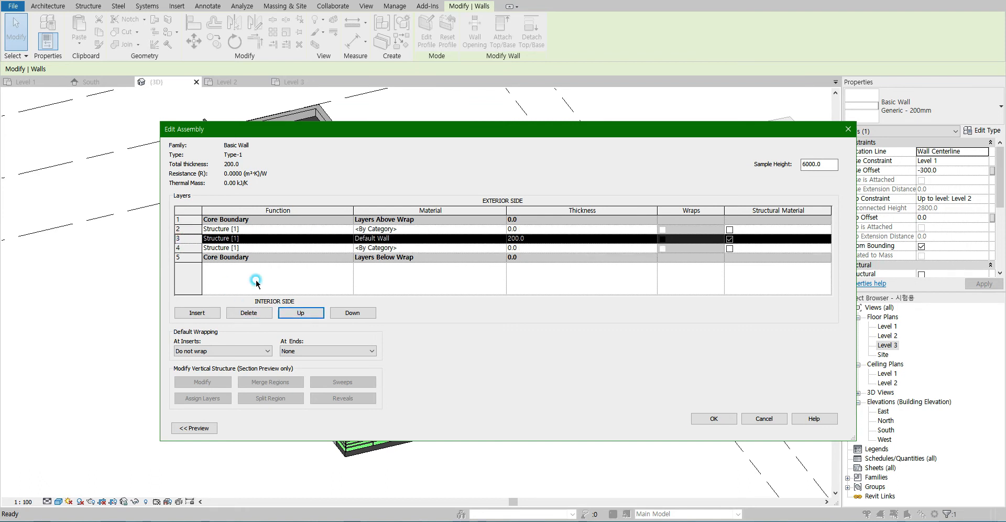
- Set the exterior layer's function to Finish 1 [4] and the interior layer's function to Finish 2 [5]
click(350, 231)
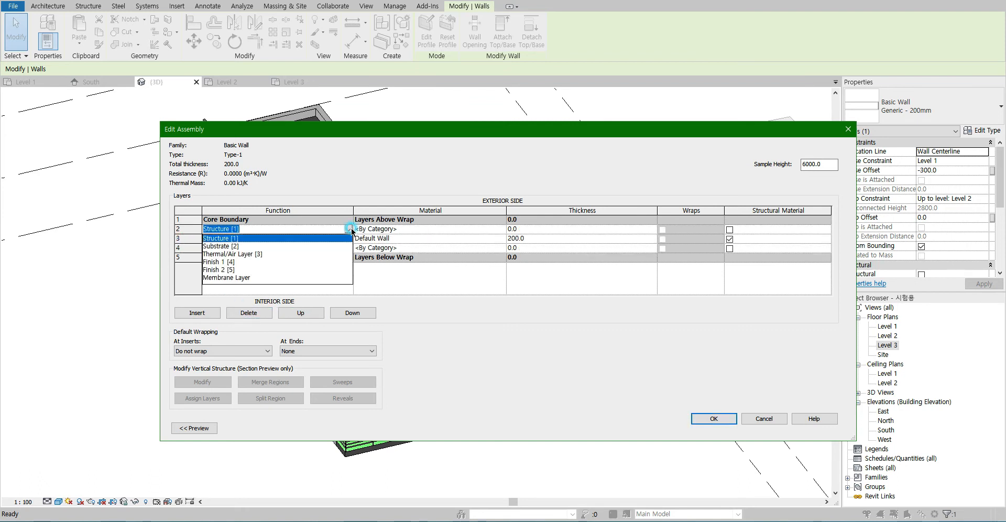
click(229, 262)
click(230, 247)
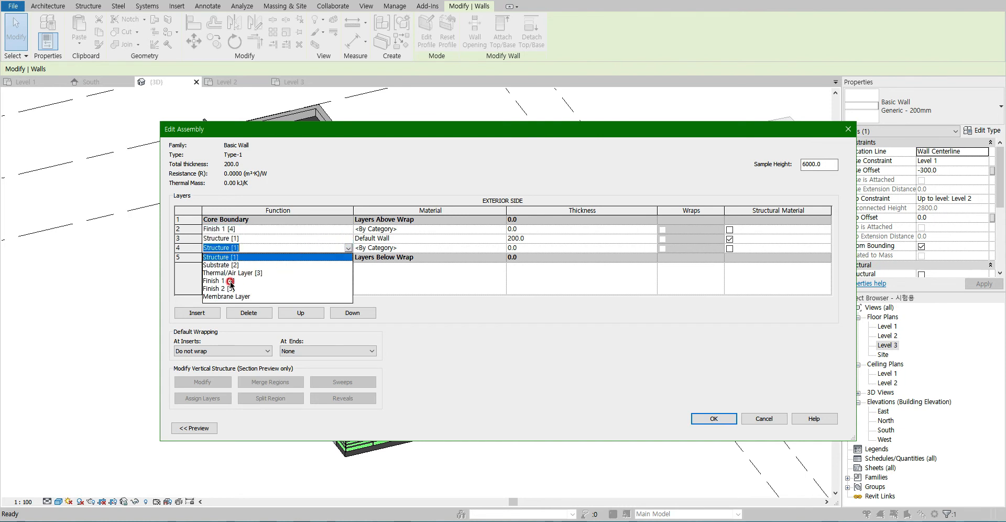
click(229, 289)
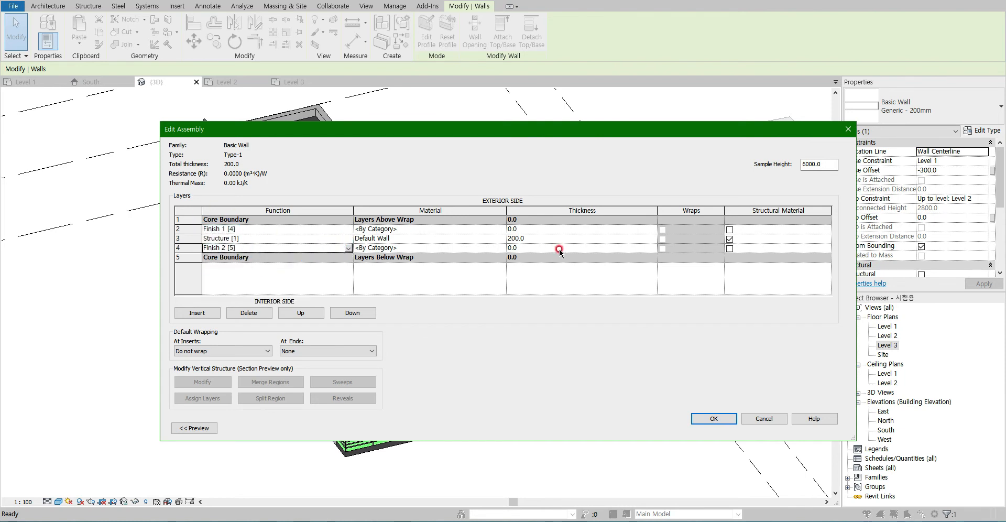
- Set the thickness of both the Finish 1 and Finish 2 layers to 50 mm
click(535, 238)
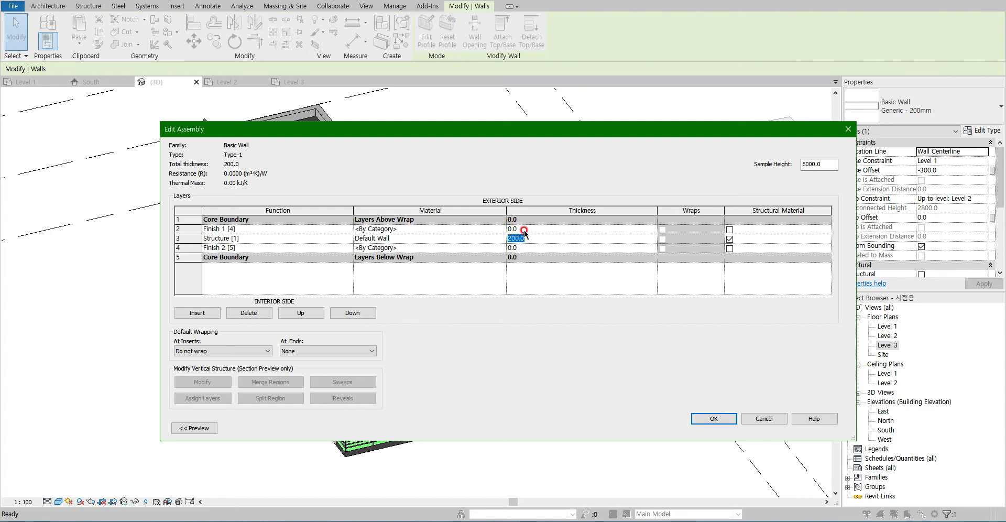
click(525, 229)
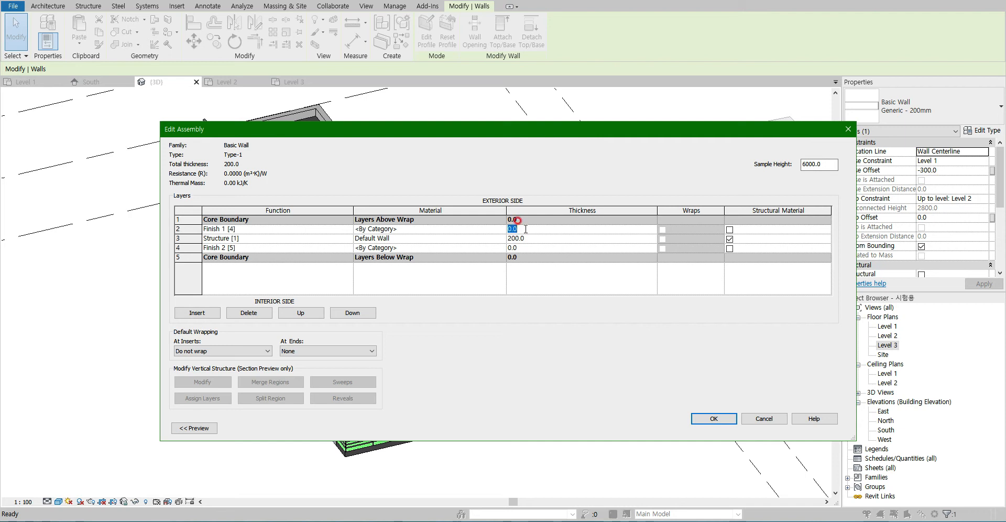
text(50)
click(530, 248)
text(50)
- Assign the Brick, Common material to the Finish 1 [4] layer of the Type-1 wall assembly
click(496, 231)
click(496, 231)
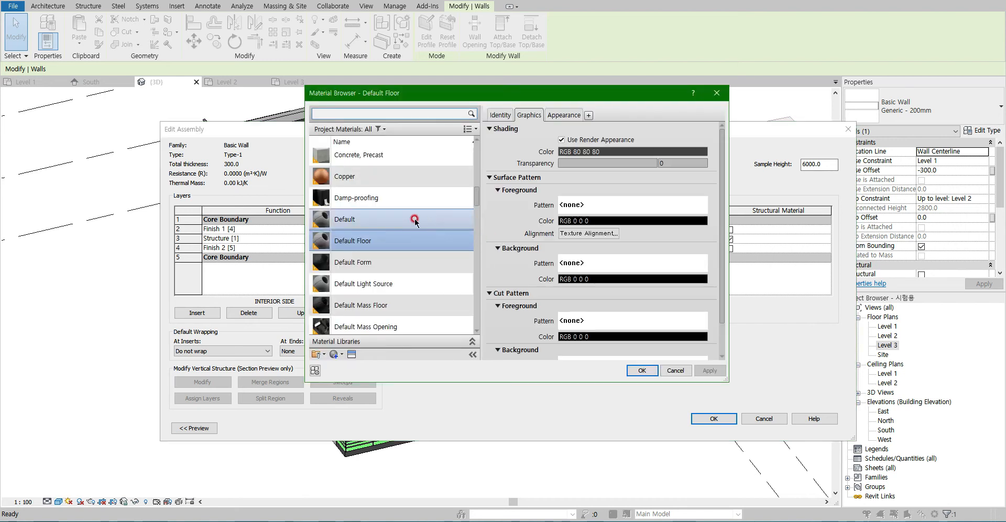
scroll(377, 267, up, 3)
scroll(378, 266, up, 2)
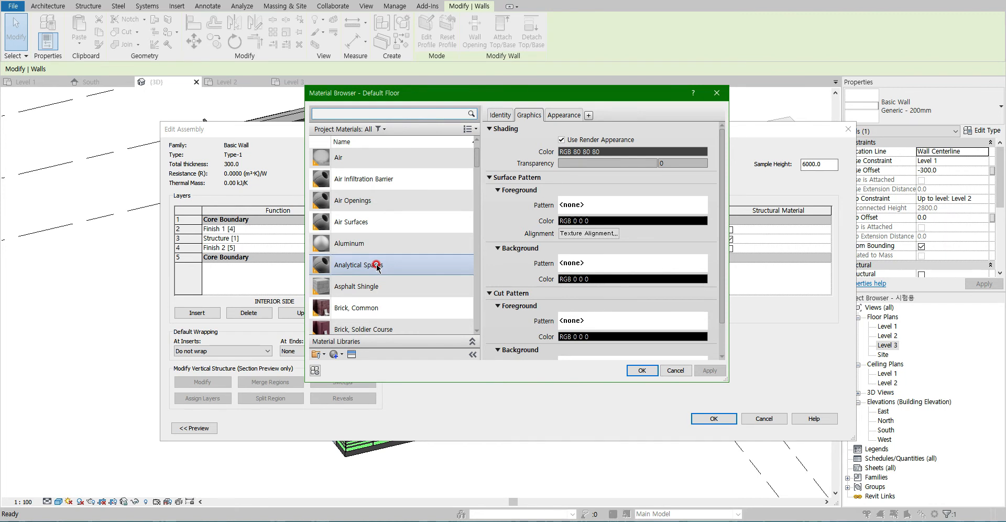
click(361, 308)
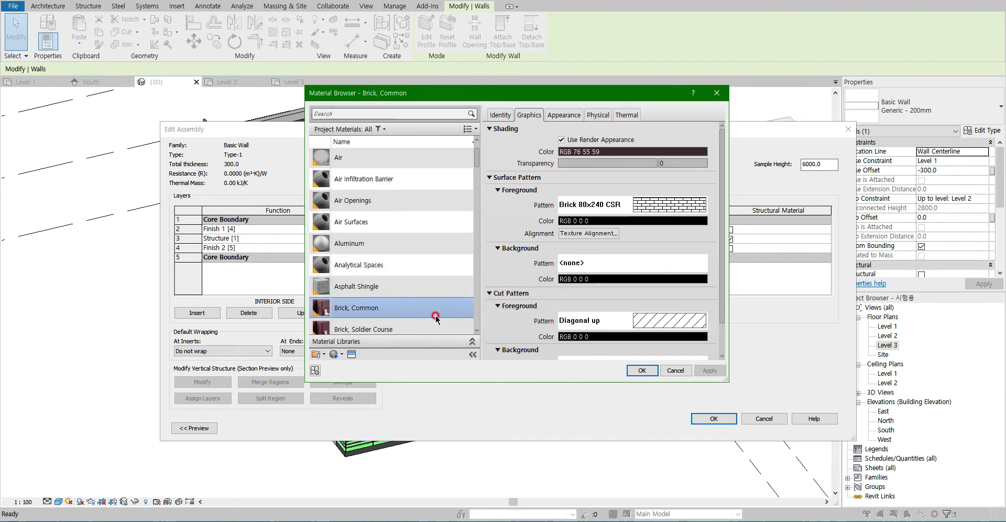
click(637, 369)
- Assign the Gypsum Wall Board material to the Finish 2 [5] layer and accept the Type-1 assembly and type properties
click(493, 247)
click(502, 248)
click(366, 115)
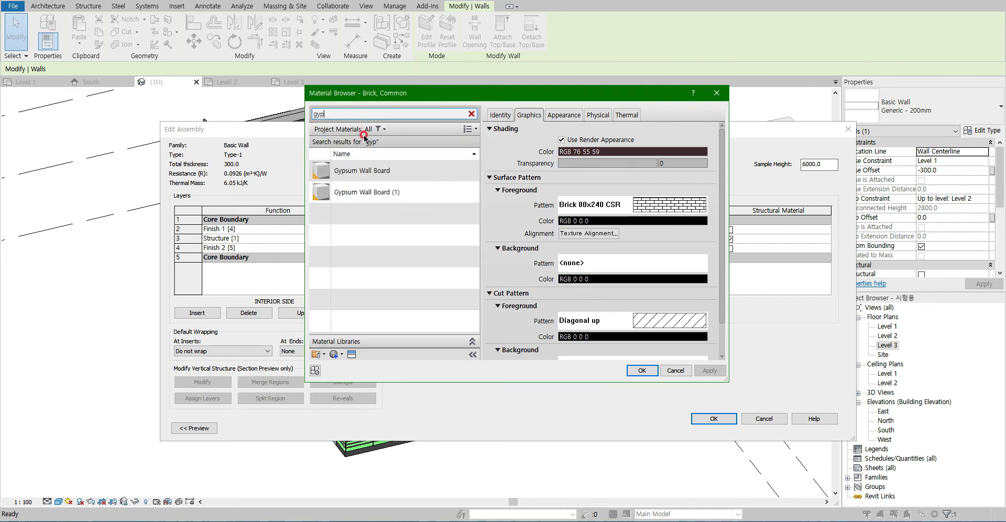
click(368, 176)
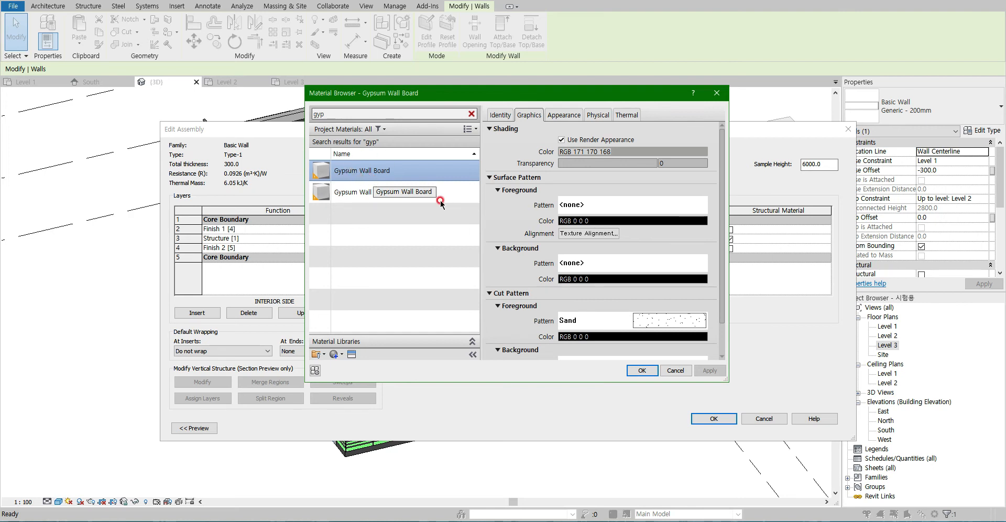
click(642, 370)
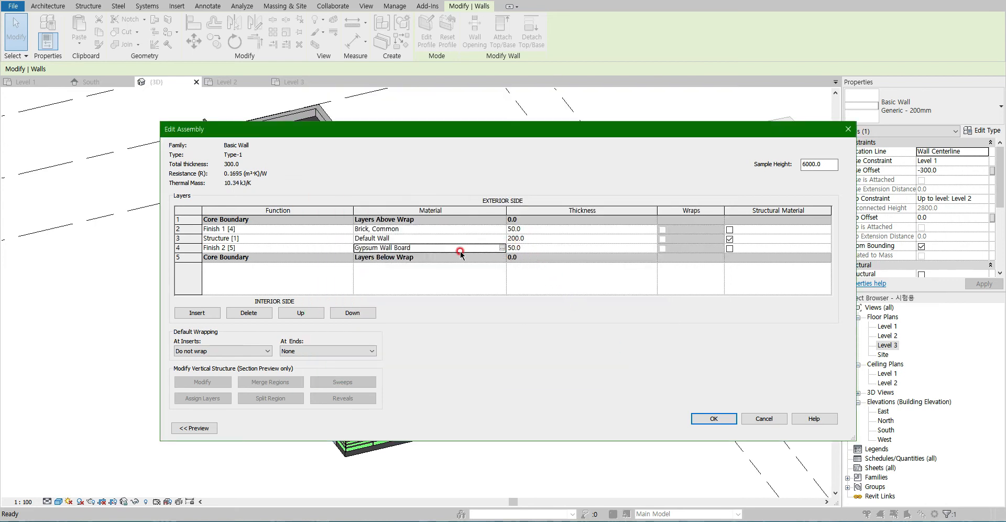
click(530, 249)
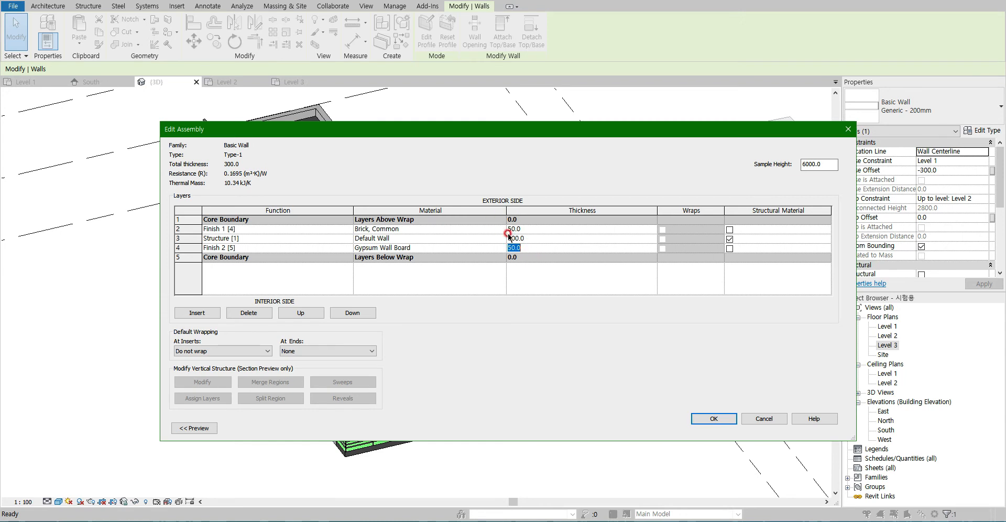
click(706, 419)
click(711, 427)
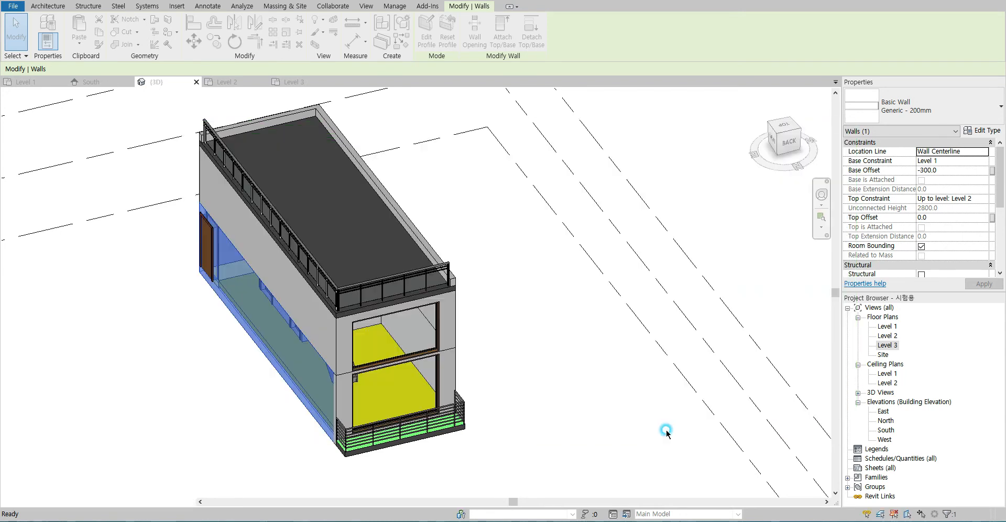
- Change the Level 2 side wall above the brick wall to the Type-1 wall type
click(184, 423)
shift+middle_drag(335, 389, 330, 410)
click(328, 412)
scroll(309, 324, up, 5)
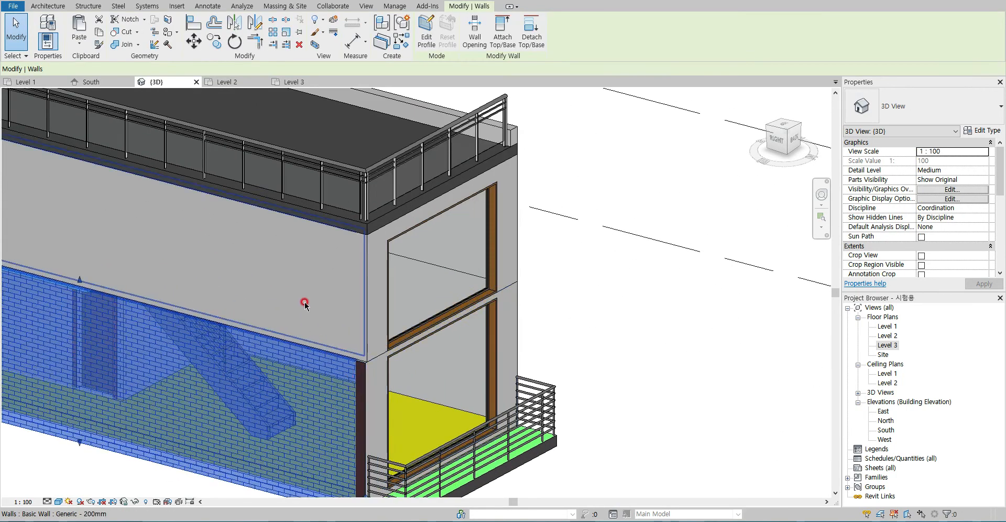
click(309, 323)
click(288, 404)
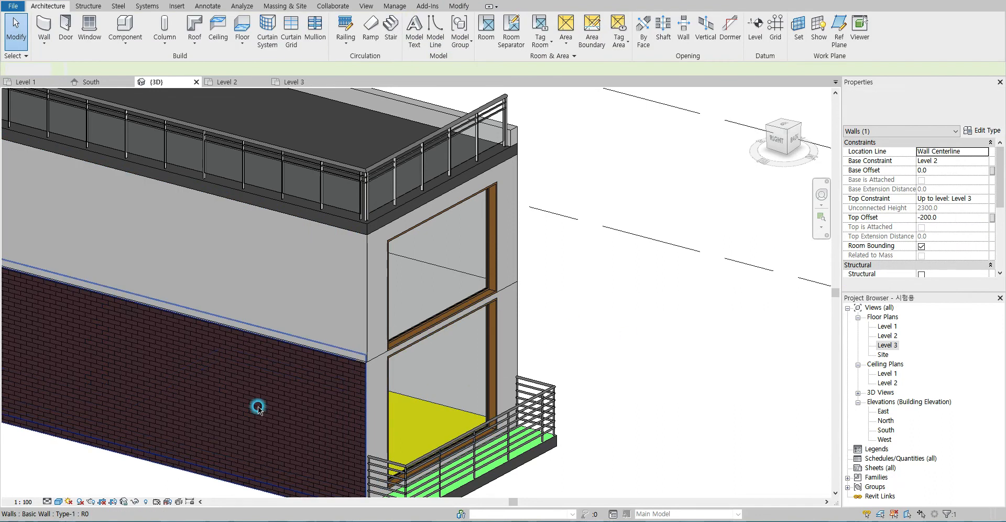
click(292, 288)
click(916, 109)
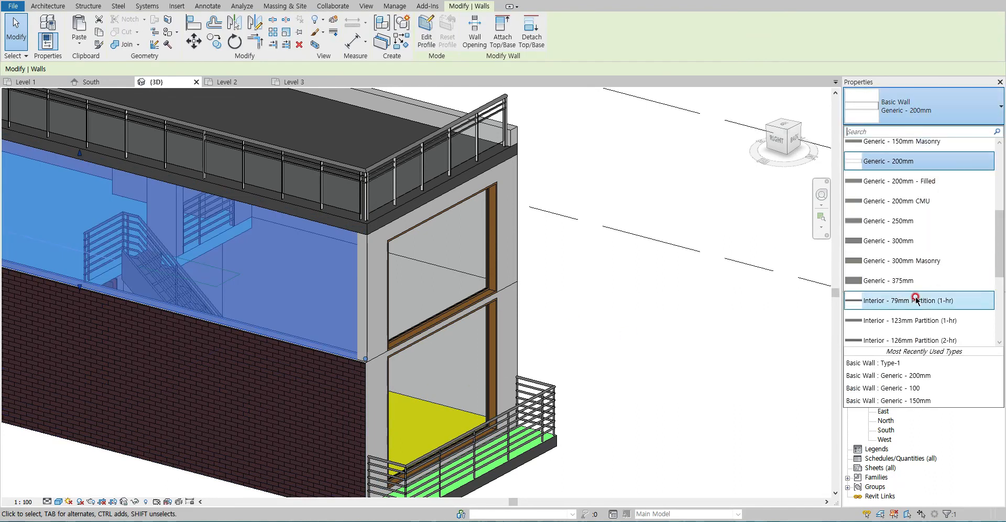
scroll(920, 297, up, 2)
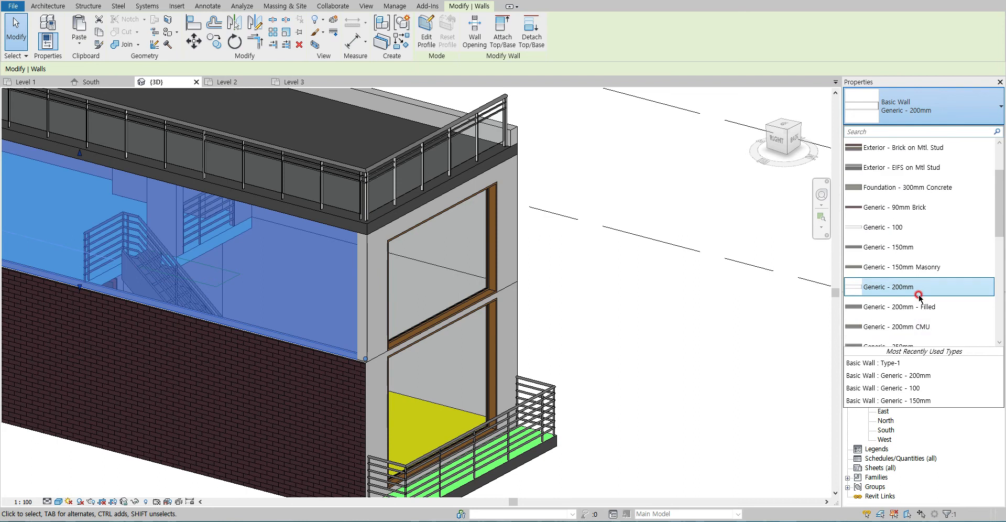
scroll(920, 296, up, 1)
scroll(920, 297, down, 5)
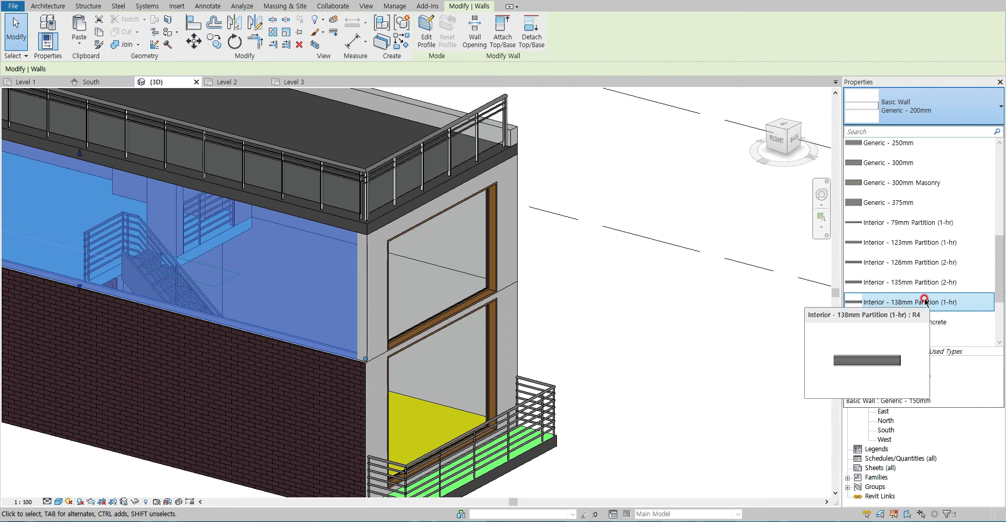
scroll(925, 300, down, 1)
click(875, 294)
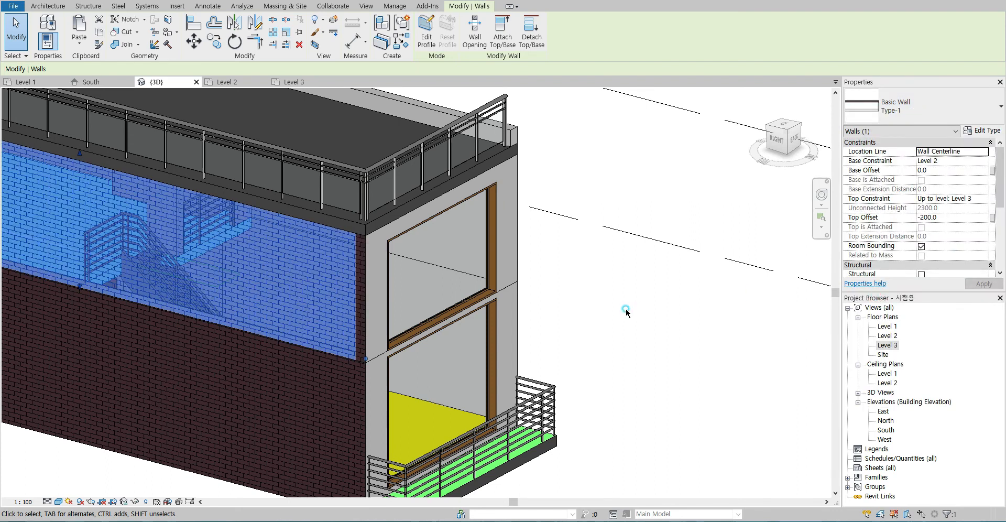
- Use Match Type to apply Type-1 to the end walls with the large openings on both levels
click(622, 306)
key(a)
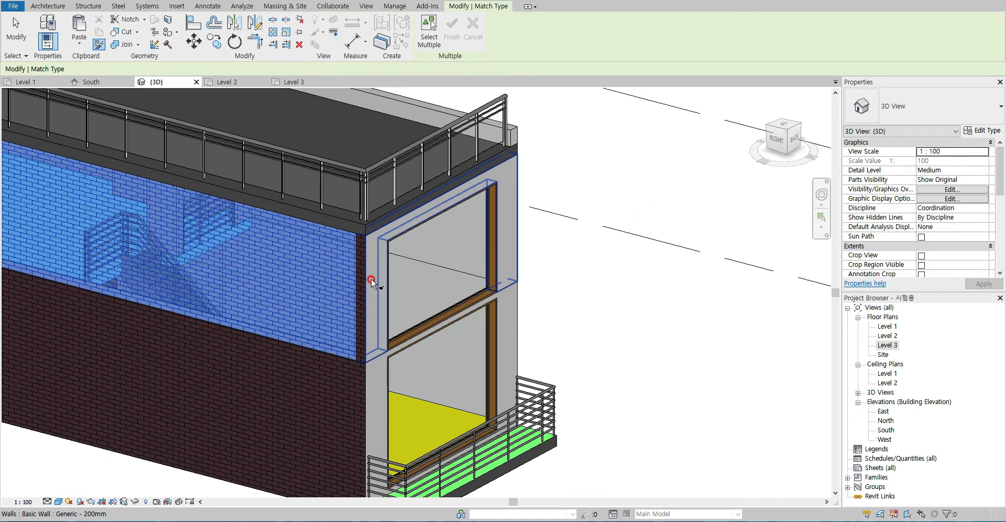
click(381, 313)
click(377, 395)
- Match the opposite long side walls and the front end walls on both levels to Type-1
scroll(377, 394, down, 2)
shift+middle_drag(382, 408, 216, 405)
click(524, 355)
click(554, 374)
click(566, 418)
shift+middle_drag(566, 418, 326, 274)
click(326, 274)
click(336, 366)
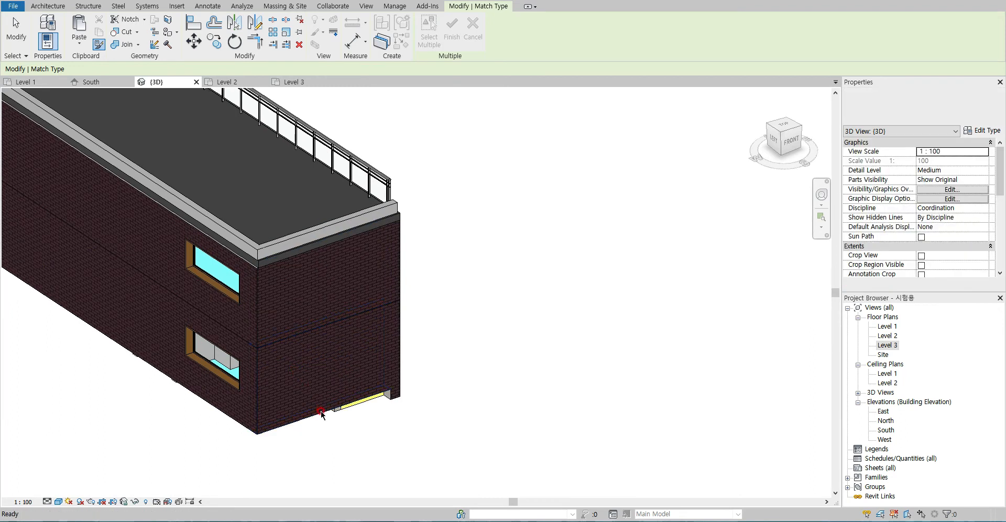
key(Escape)
key(Escape)
- Set the base offset of the Level 1 front end wall and the adjoining long side wall to -300
click(277, 418)
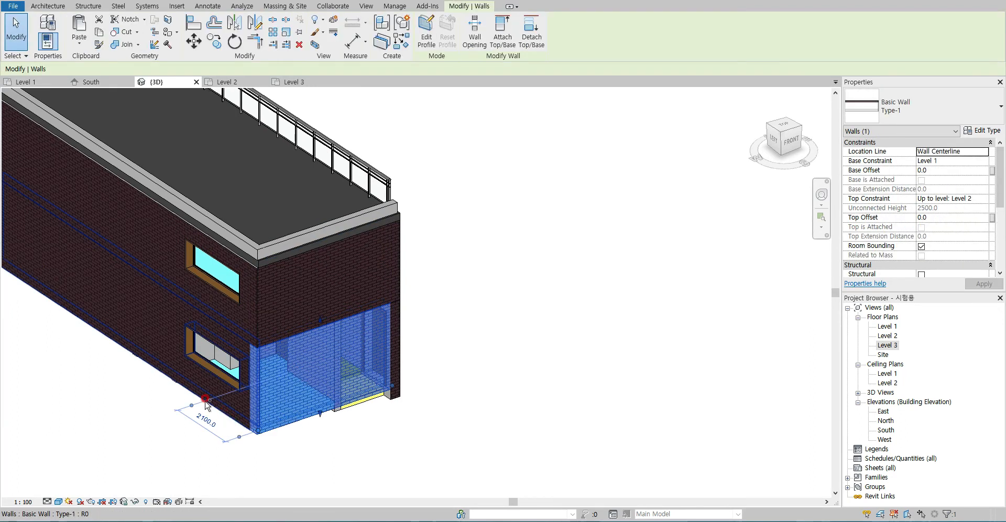
ctrl+click(167, 374)
click(957, 171)
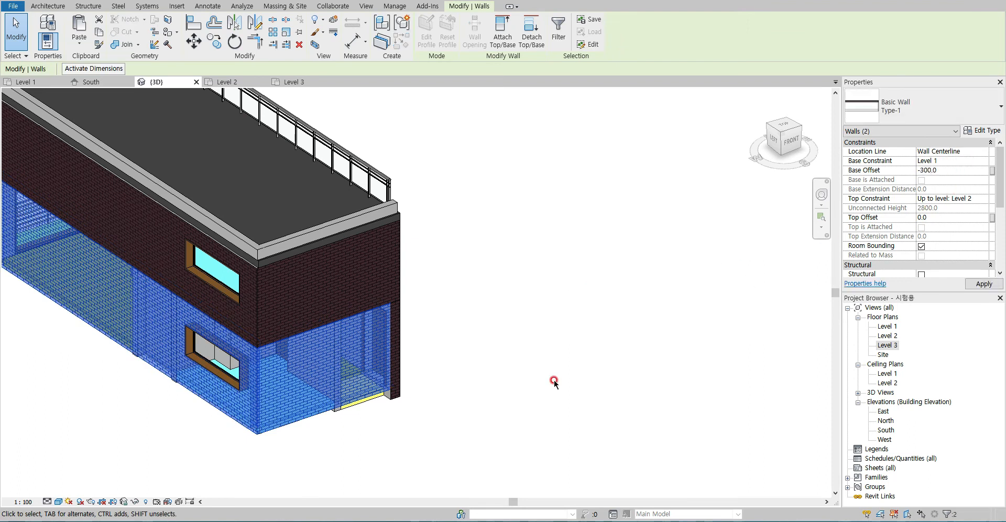
click(375, 456)
- Set the base offset of the Level 1 end wall behind the balcony railing to -300
scroll(267, 435, down, 2)
middle_drag(180, 404, 406, 347)
shift+middle_drag(351, 362, 431, 281)
scroll(378, 218, up, 4)
click(387, 198)
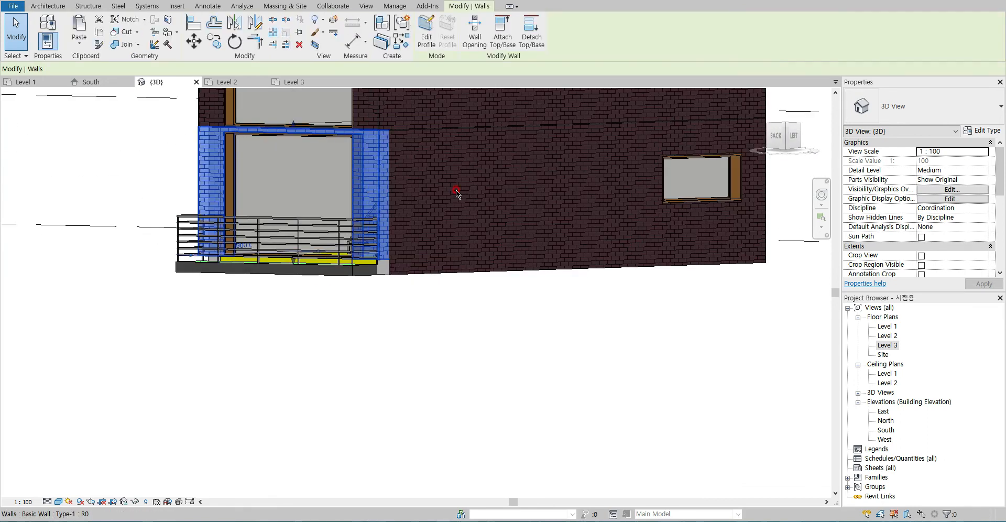
click(948, 173)
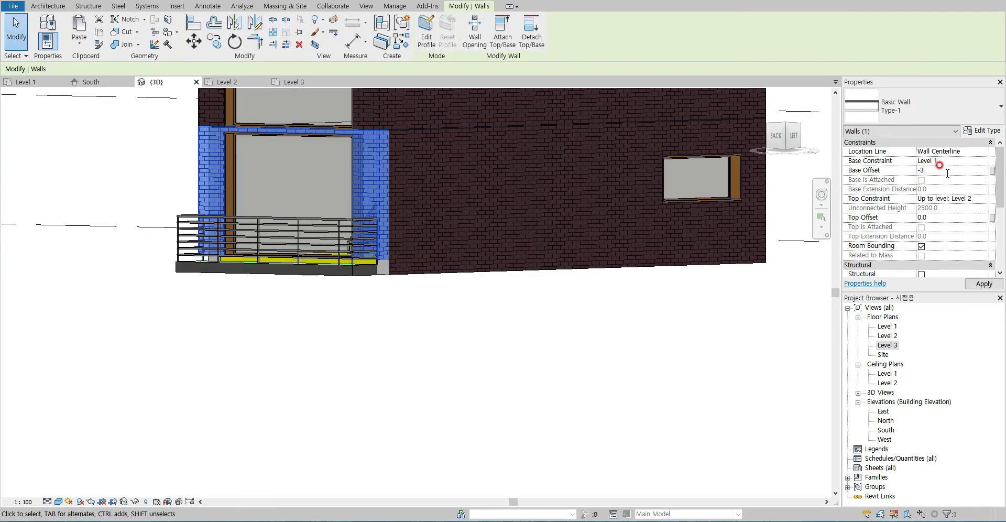
click(74, 285)
shift+middle_drag(74, 285, 301, 152)
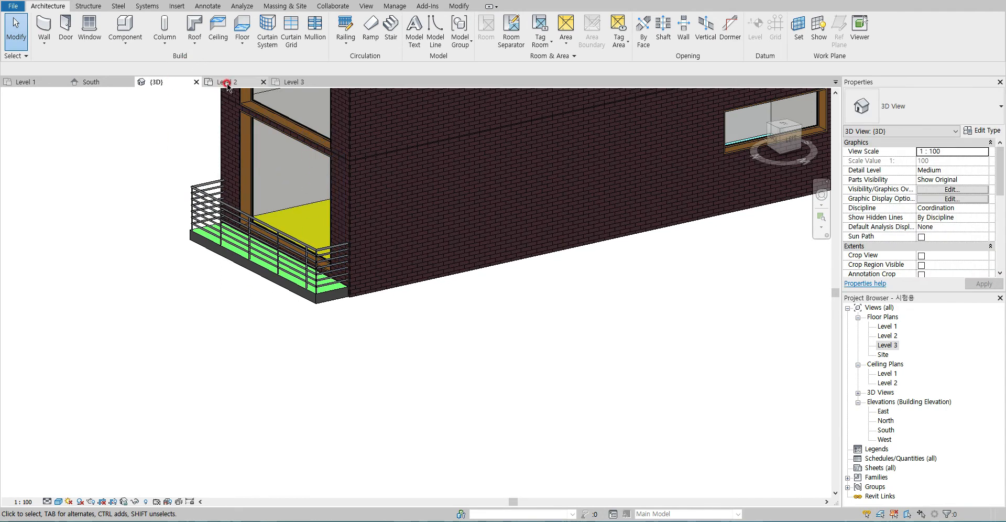
- Open the Level 1 floor plan and examine the layers of the exterior wall beside the cyan-floored room
click(48, 87)
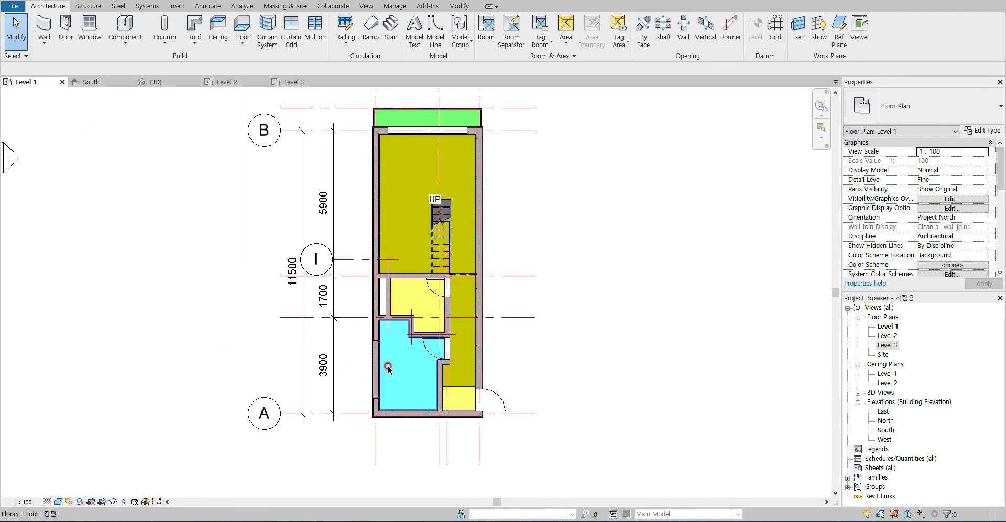
scroll(359, 244, up, 5)
scroll(360, 243, up, 3)
scroll(269, 265, down, 6)
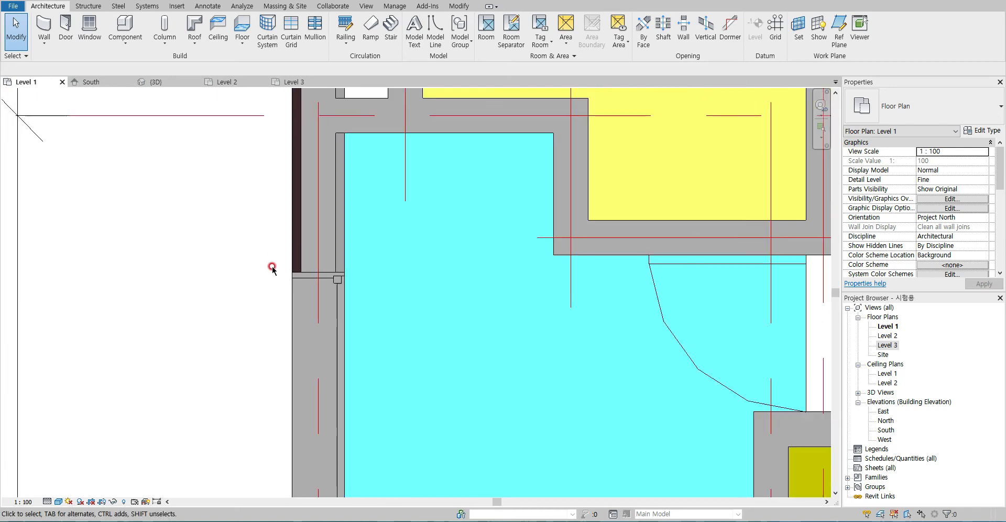
scroll(266, 340, down, 2)
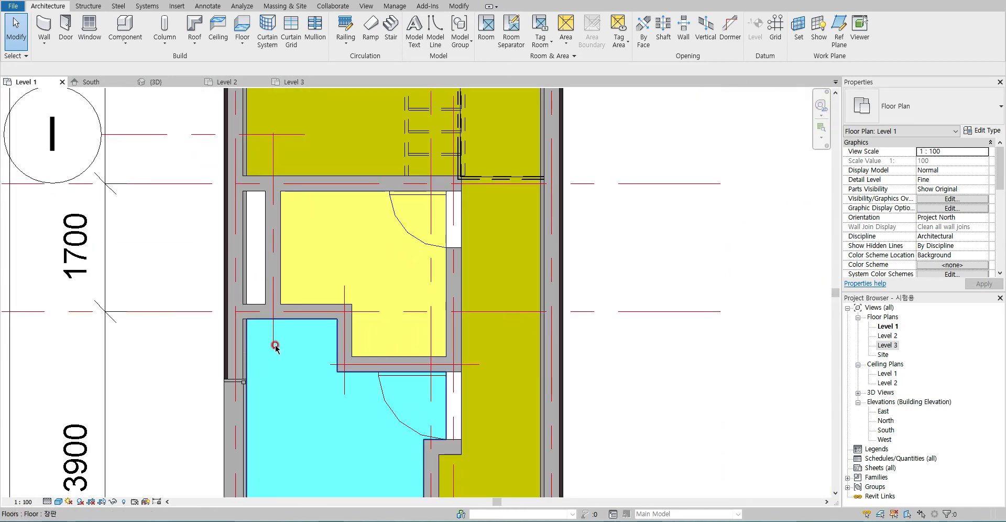
- Duplicate the Generic - 200mm type of the interior wall between the yellow and cyan rooms as Type-2
click(309, 308)
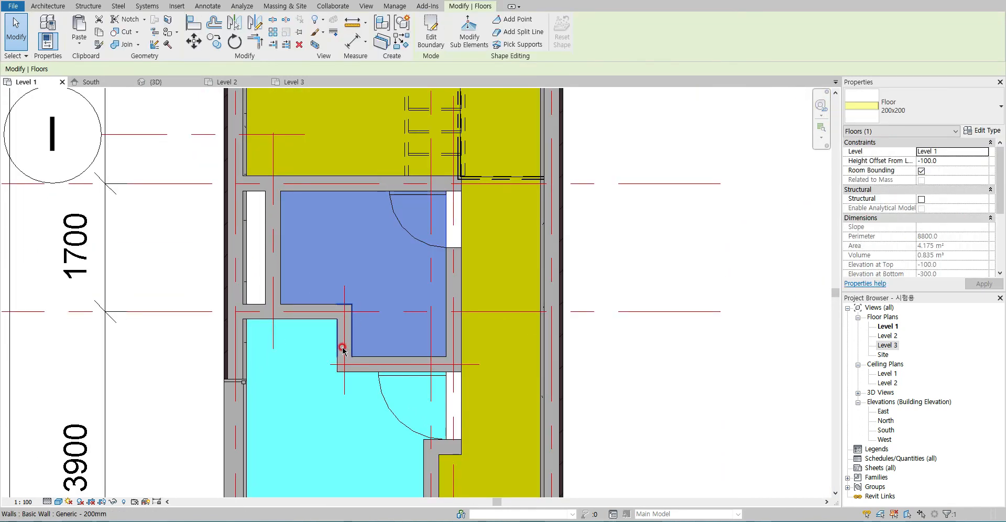
key(Tab)
click(341, 349)
key(Escape)
click(343, 347)
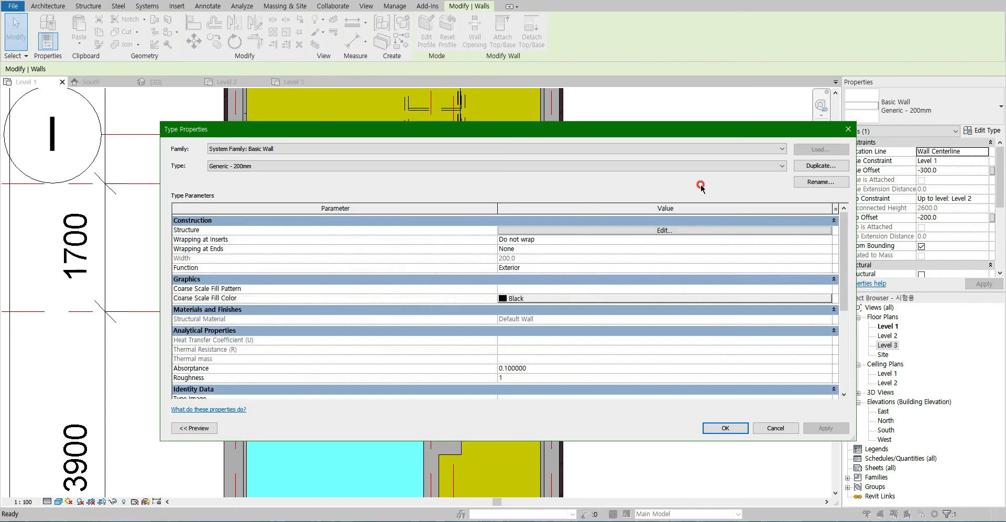
click(807, 166)
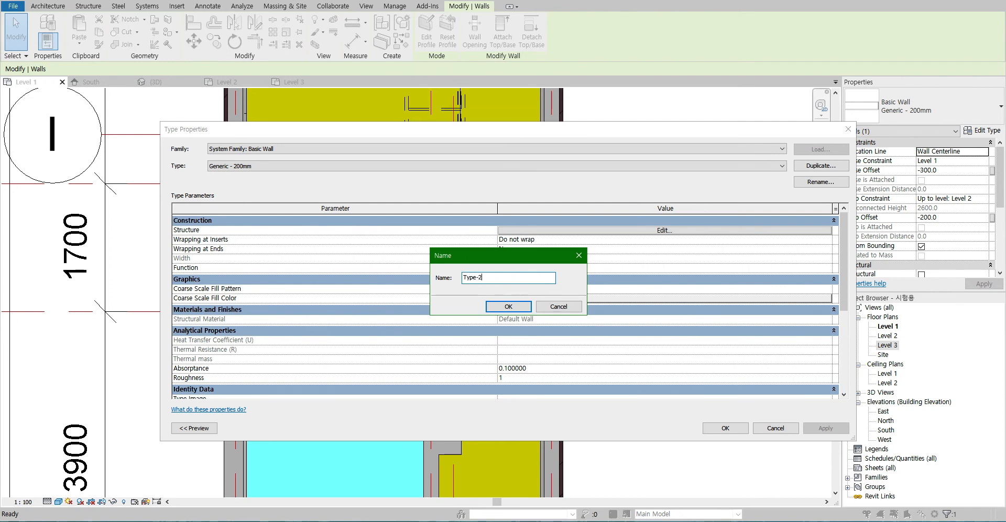
text(Type-2)
click(507, 307)
- Insert two layers in the Type-2 wall assembly and move the Default Wall structure layer between them
click(606, 231)
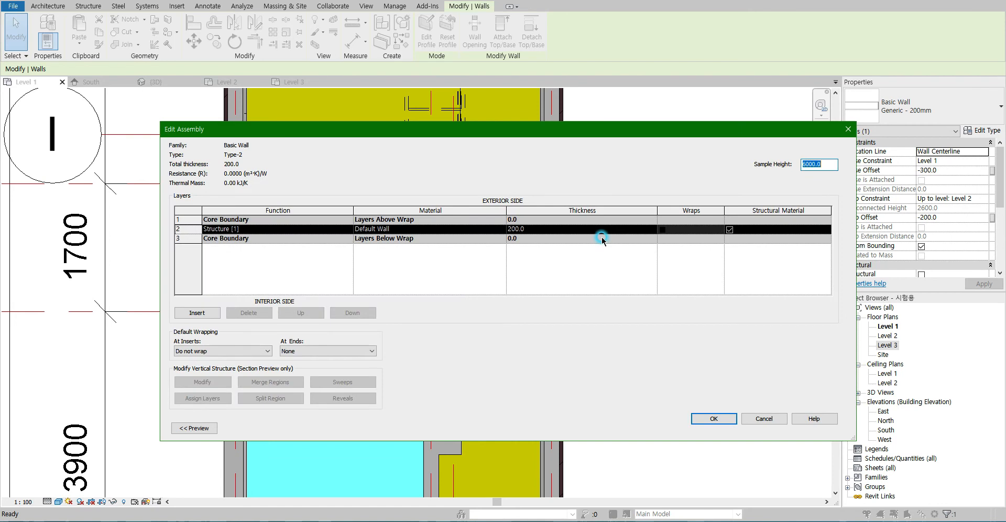
click(197, 313)
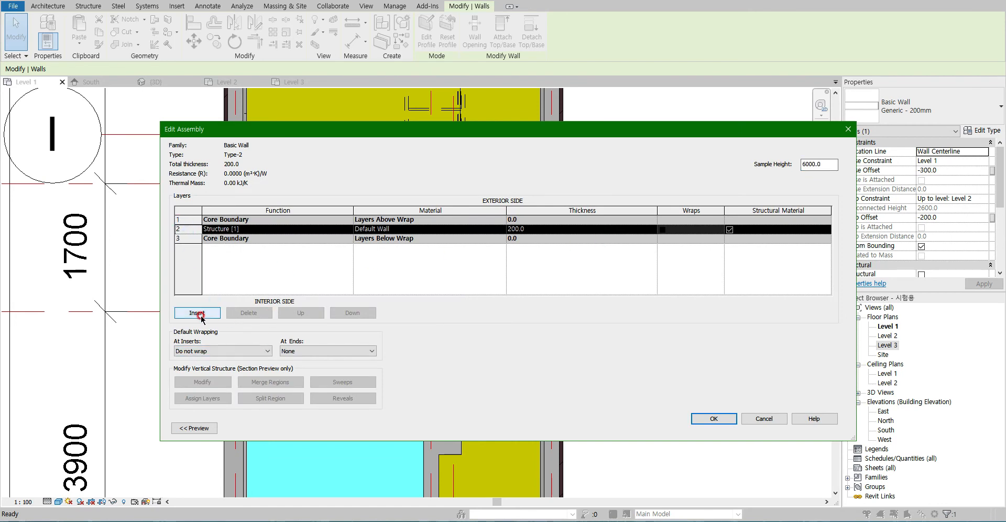
click(197, 313)
click(199, 247)
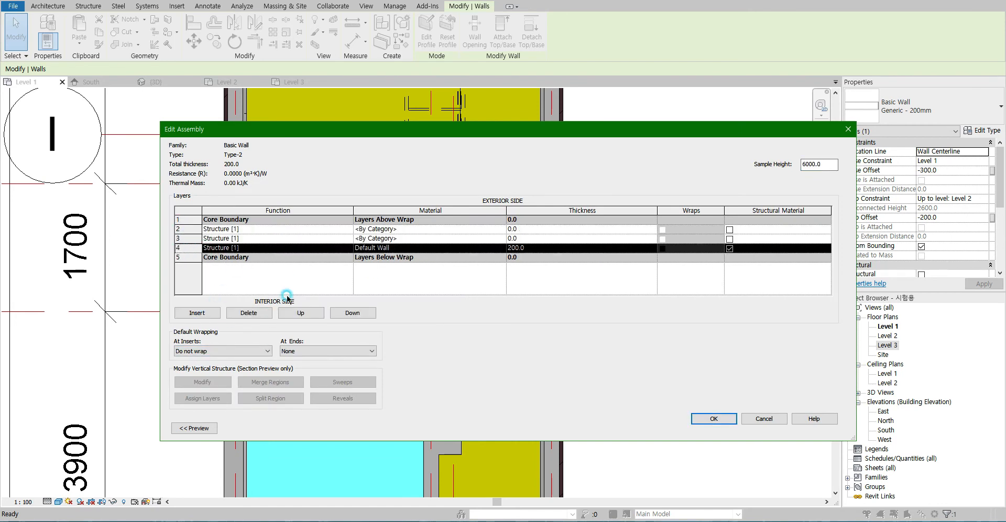
click(301, 313)
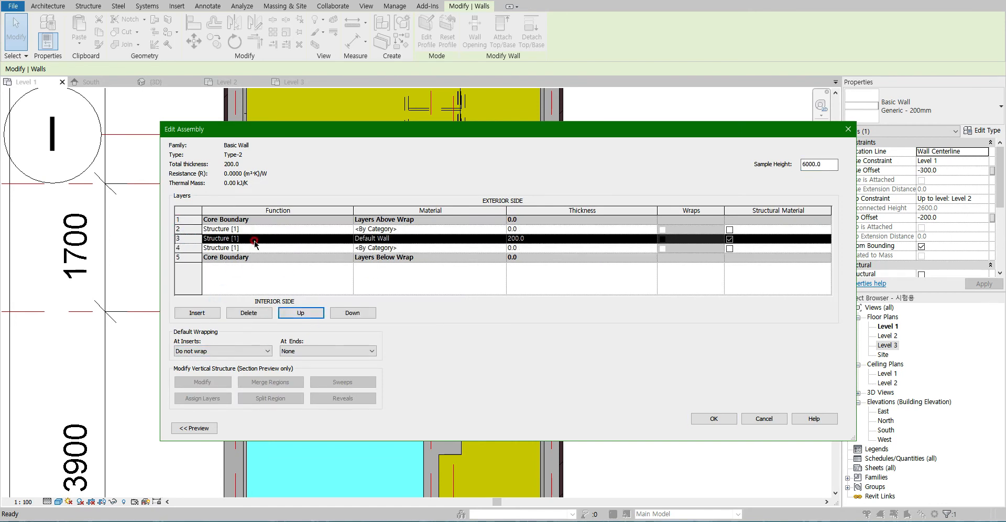
- Set the outer layer's function to Finish 1 [4] and the inner layer's function to Finish 2 [5] in Type-2
click(346, 229)
click(217, 261)
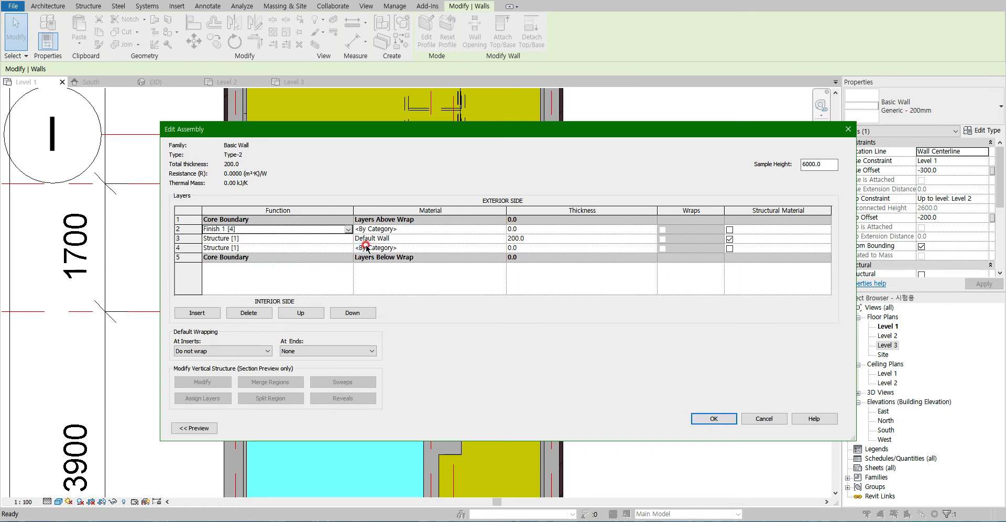
click(349, 247)
click(238, 288)
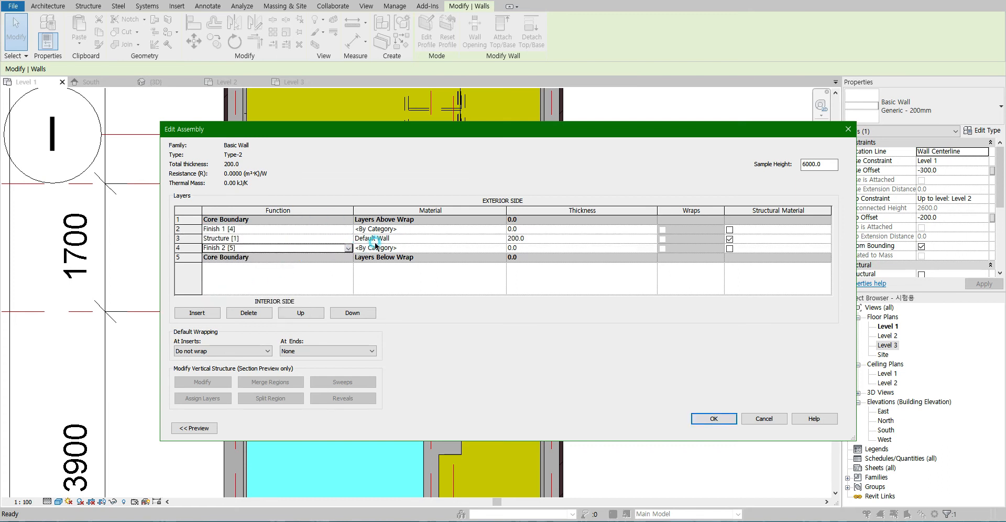
- Assign Gypsum Wall Board to the Finish 1 [4] layer and the 200x200 material to the Finish 2 [5] layer of Type-2
click(496, 229)
click(501, 229)
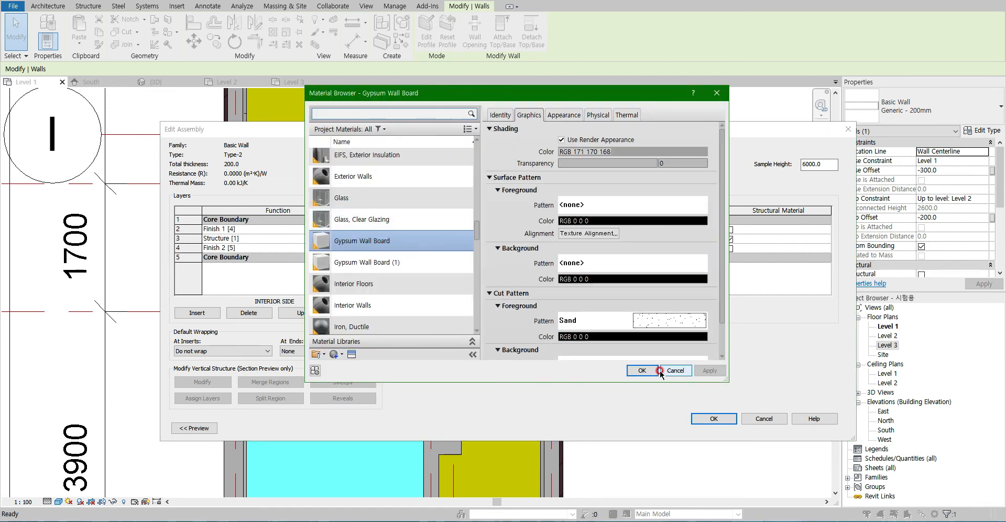
click(643, 370)
click(502, 249)
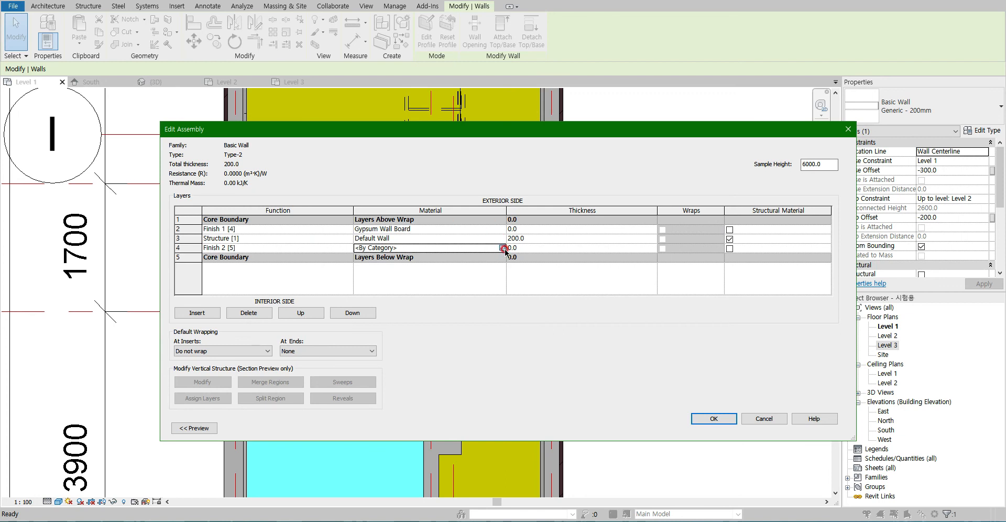
click(504, 249)
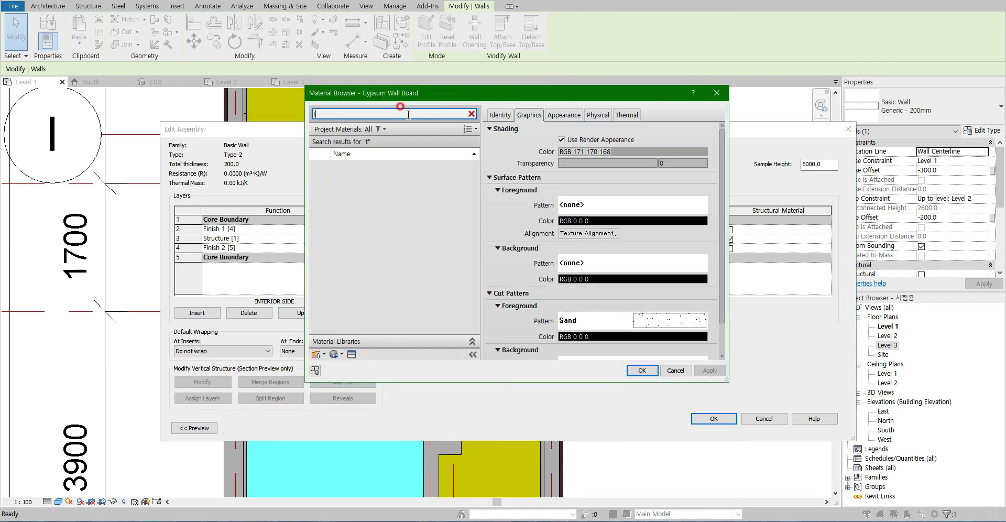
text(i)
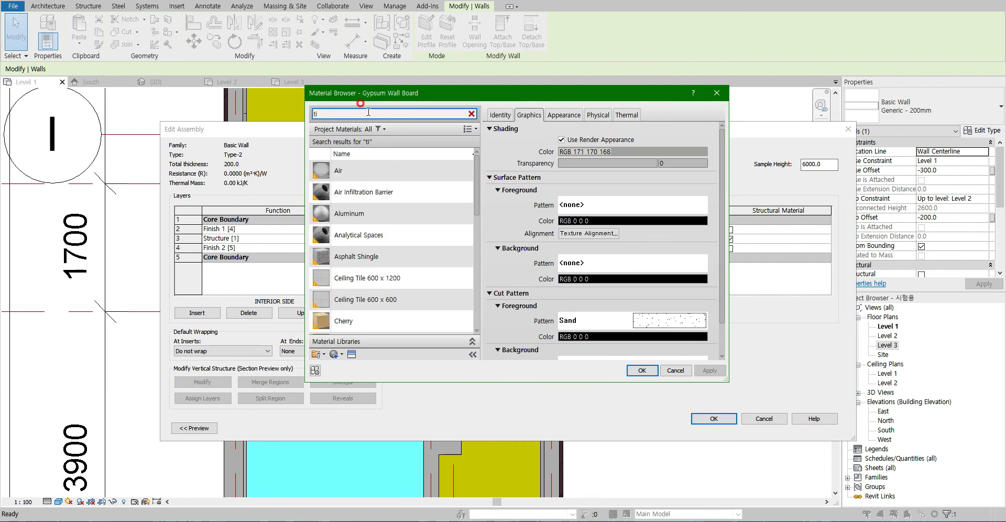
key(BackSpace)
key(BackSpace)
text(200)
click(346, 171)
click(648, 371)
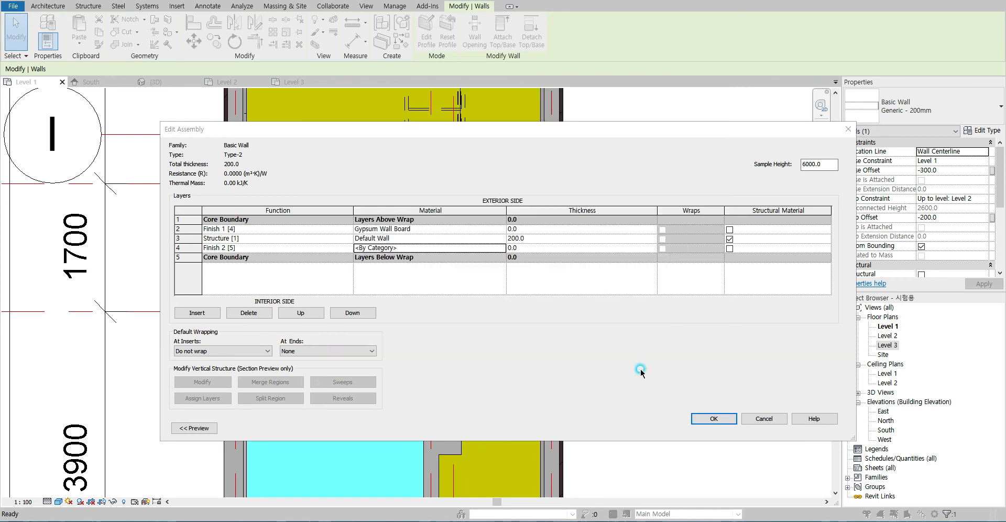
- Set both finish layers of Type-2 to a thickness of 50 and accept the assembly and type changes
click(525, 228)
click(531, 249)
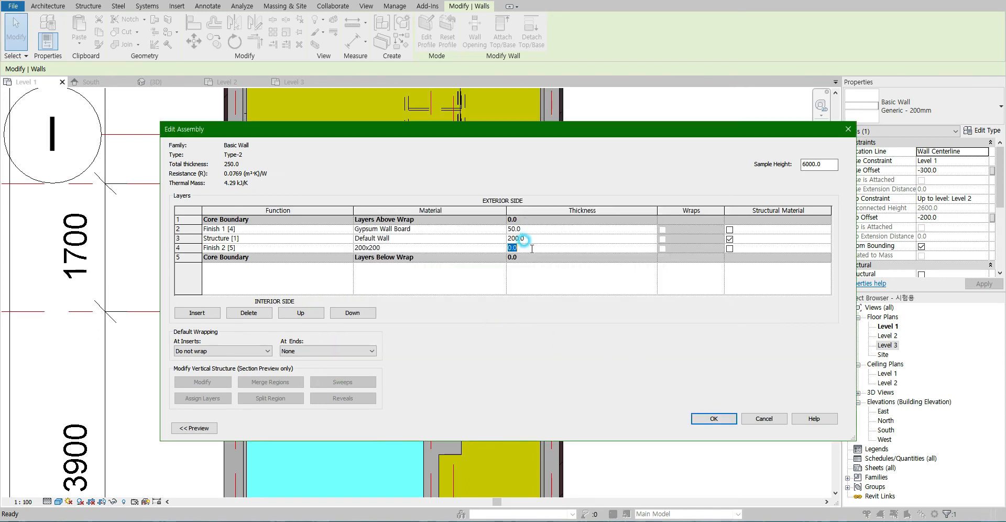
text(50)
click(702, 418)
click(722, 427)
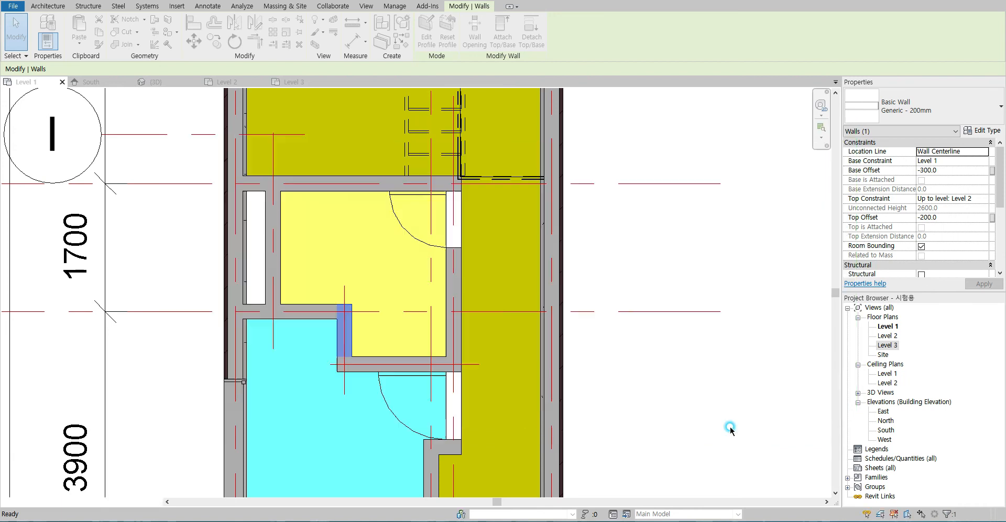
key(Escape)
- Change the horizontal wall between the lower edge of the yellow room and the cyan room's door to Type-2
scroll(331, 350, up, 3)
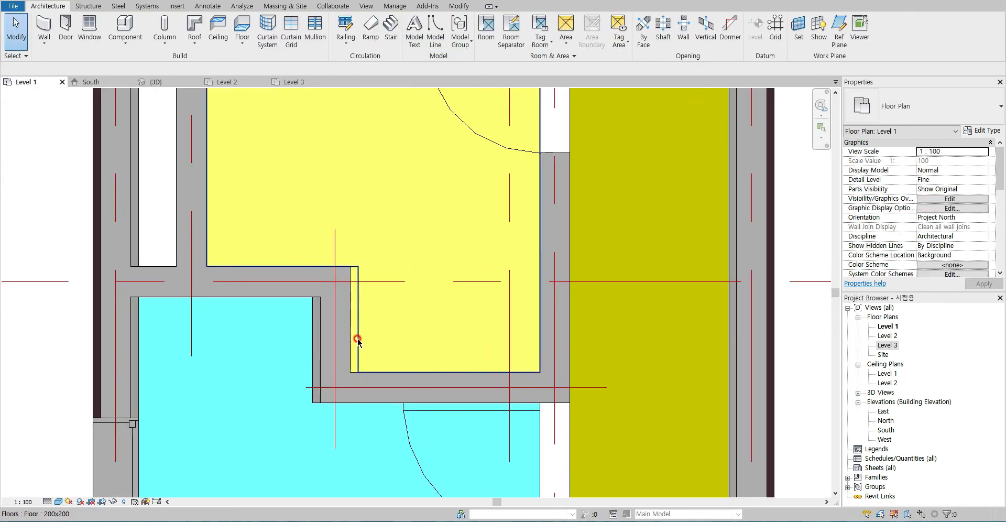
click(388, 378)
click(945, 112)
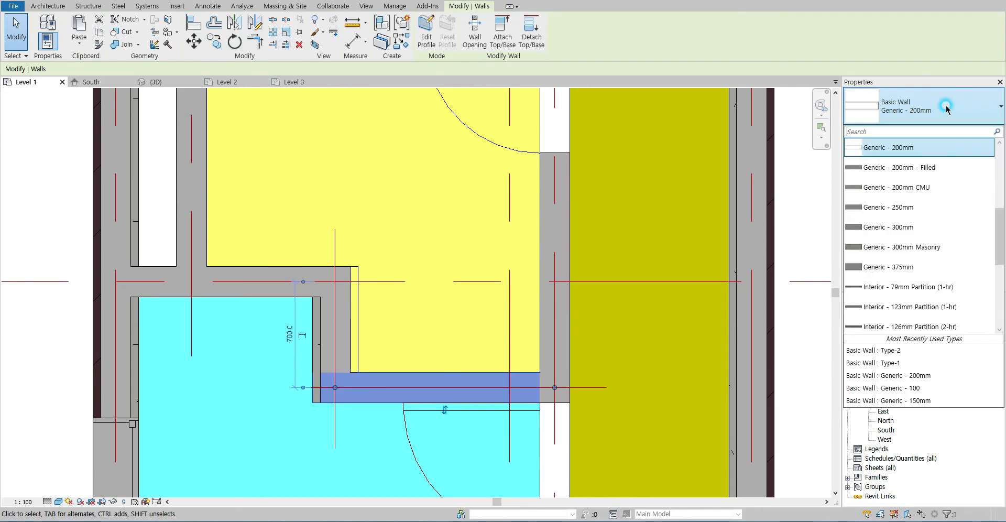
scroll(912, 283, down, 5)
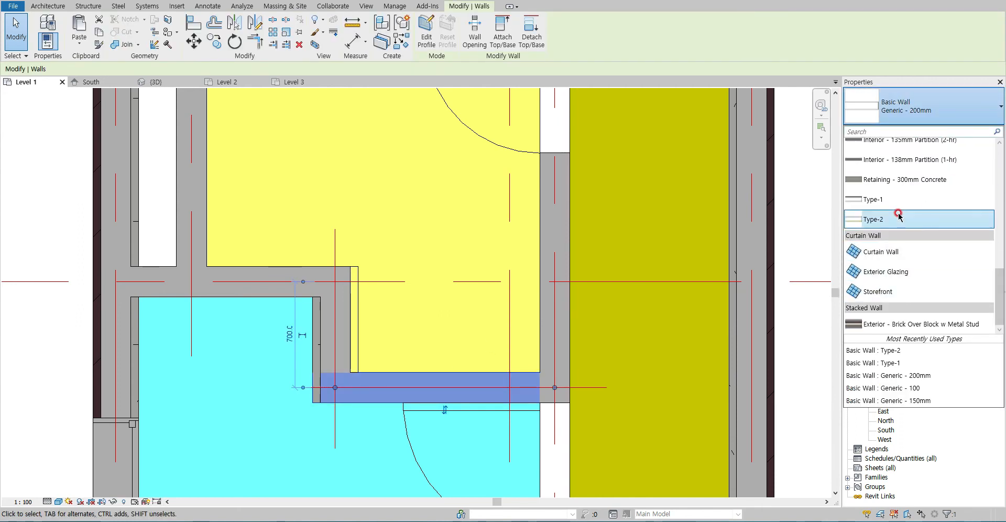
click(898, 218)
click(397, 420)
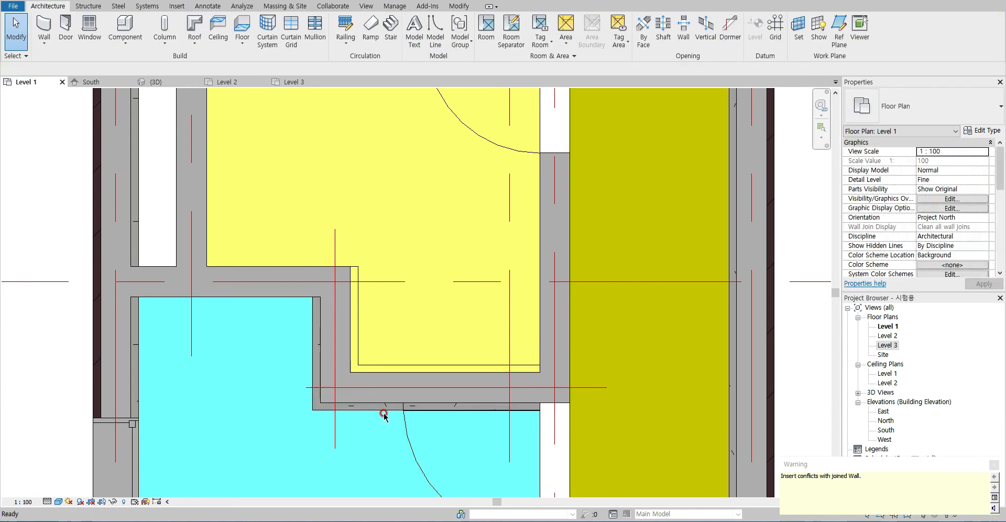
- Match the Type-2 wall type onto the yellow room's corridor-side wall and the horizontal wall above the room
click(549, 313)
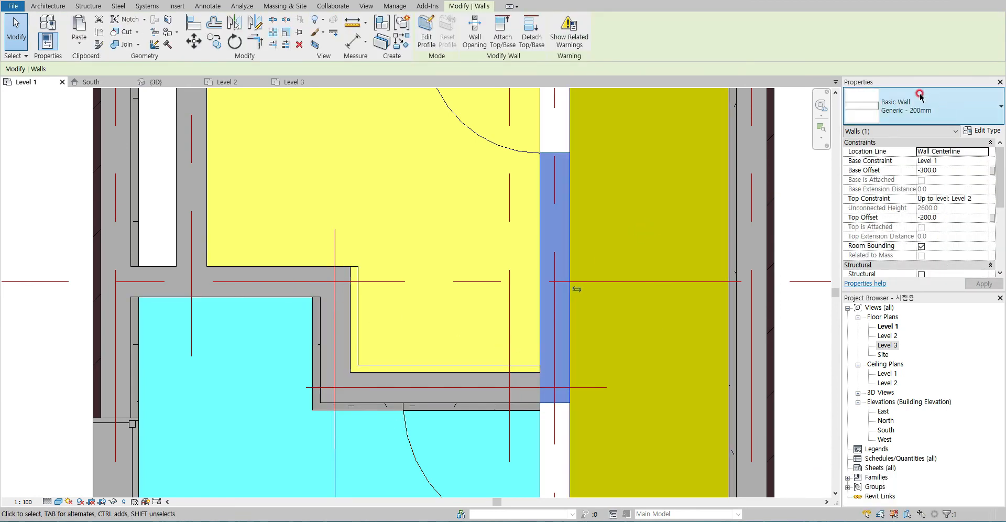
key(Escape)
scroll(642, 262, down, 3)
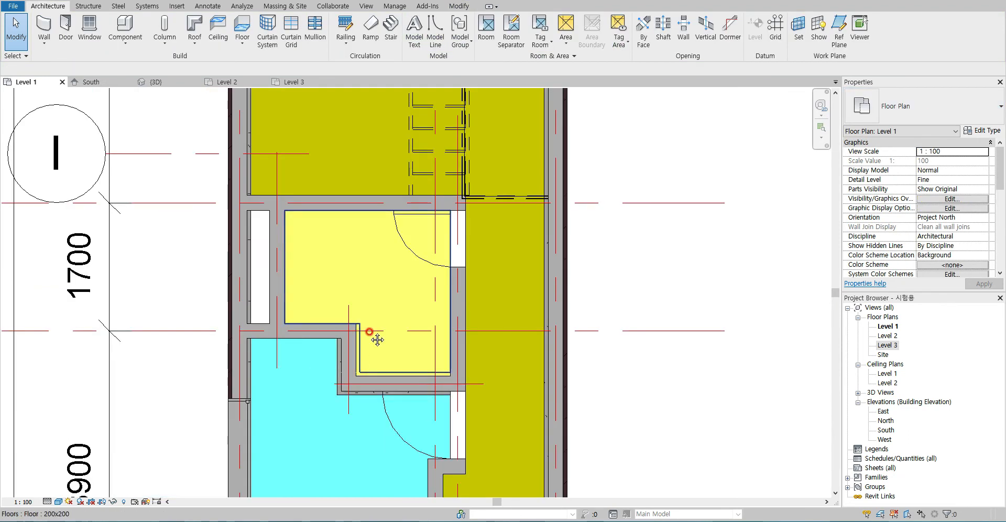
key(m)
key(a)
click(353, 411)
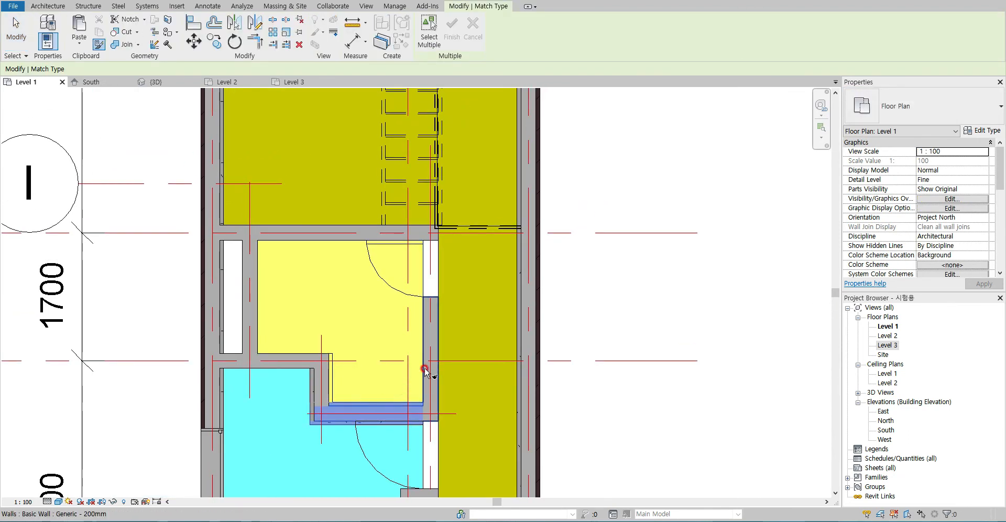
click(430, 367)
click(356, 234)
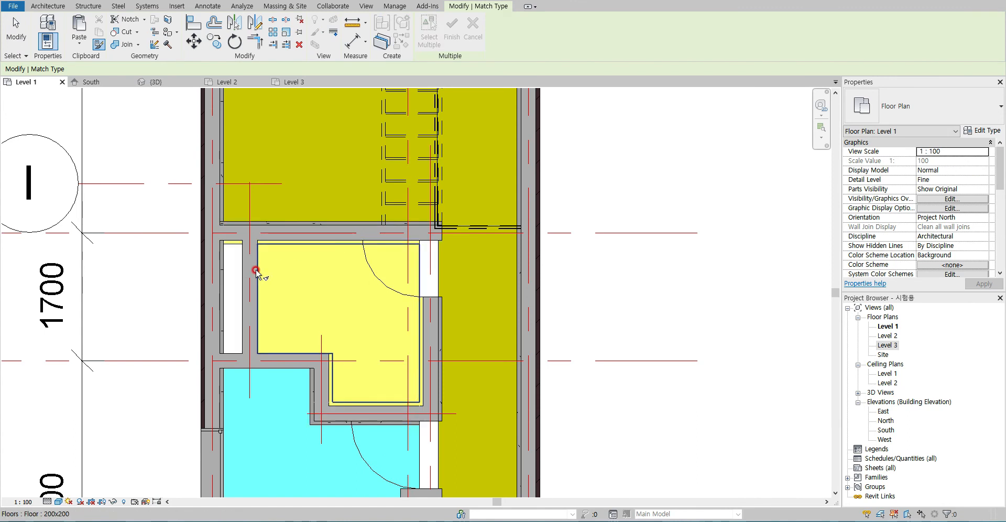
key(Escape)
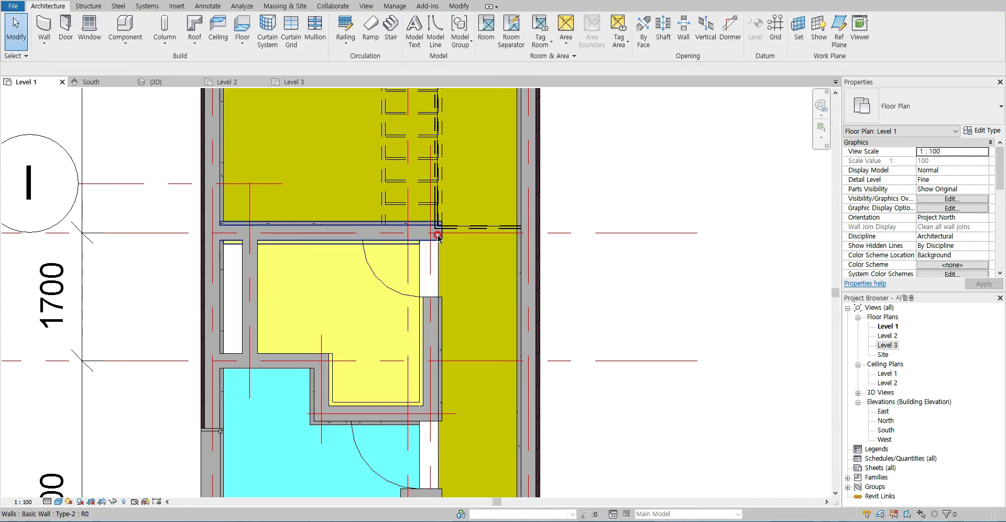
scroll(447, 236, up, 3)
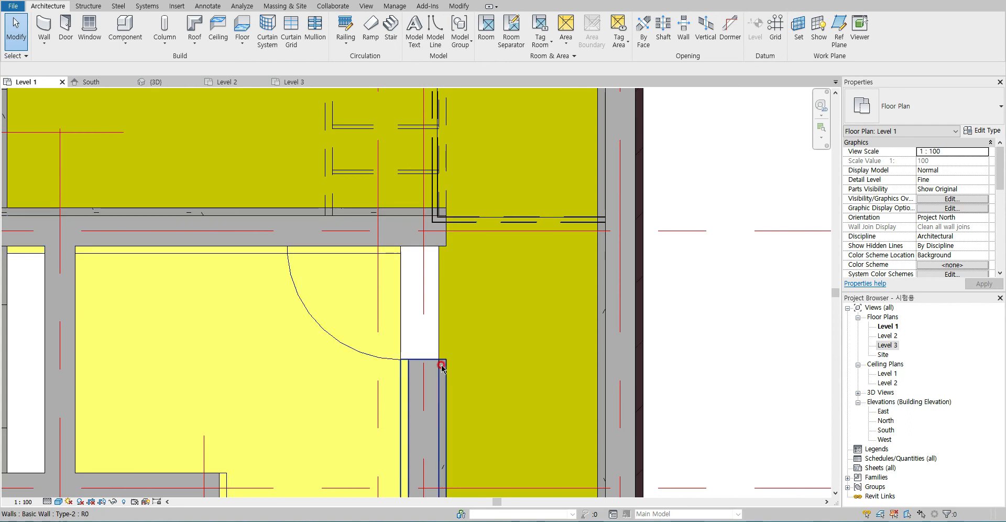
key(t)
key(r)
click(443, 391)
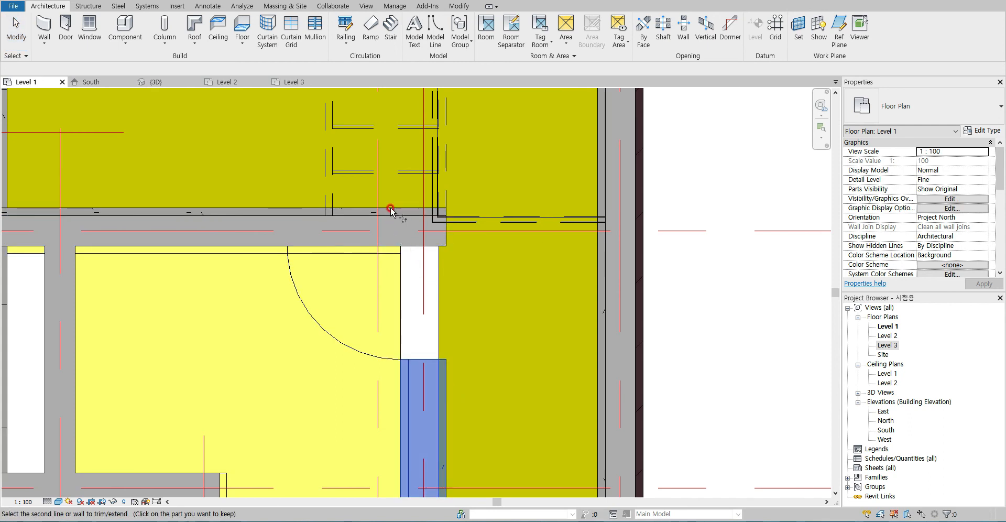
key(Escape)
key(Escape)
- Split the Type-2 wall above the yellow room just inside the room, to the right of the vertical partition beside the white shaft
scroll(169, 353, down, 3)
middle_drag(169, 353, 363, 286)
scroll(328, 280, up, 2)
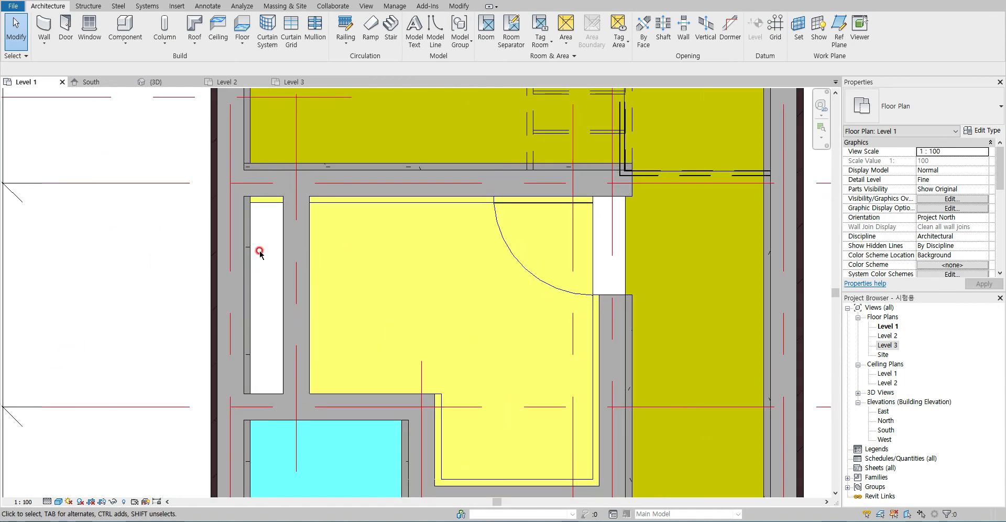
click(283, 263)
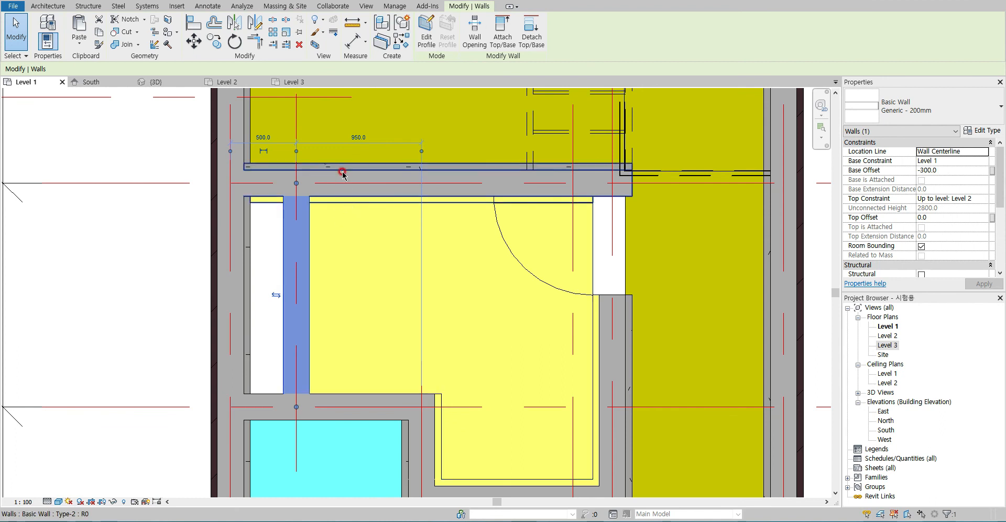
key(Escape)
scroll(264, 160, up, 3)
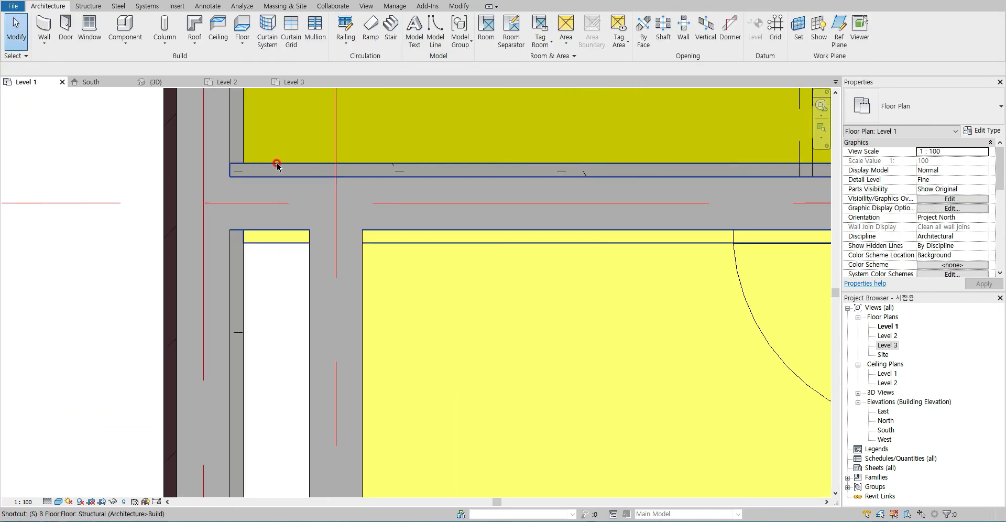
key(s)
key(l)
click(394, 202)
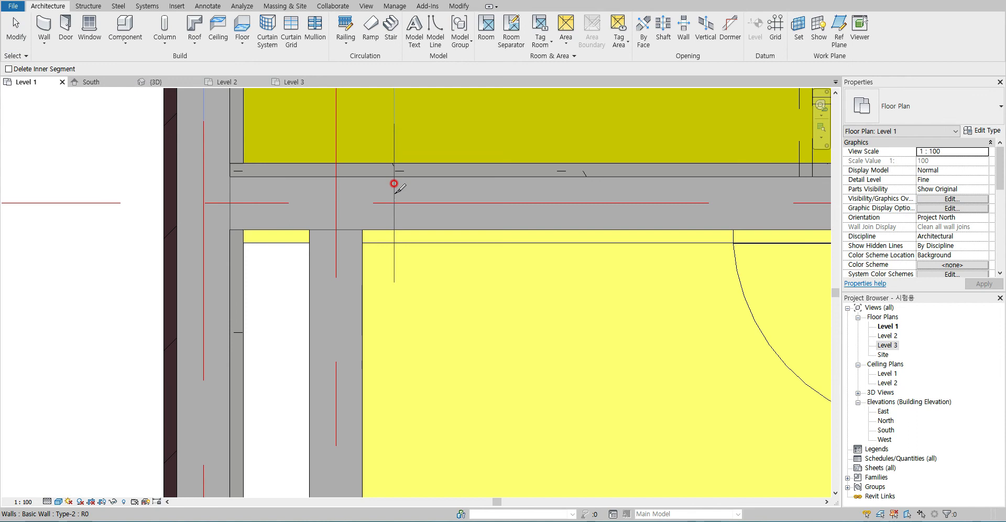
key(Escape)
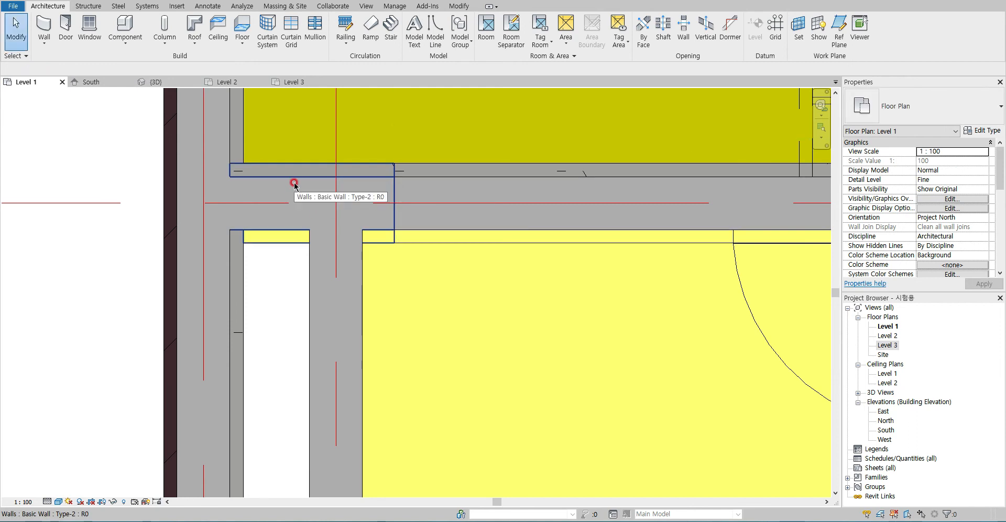
- Split the same wall again on the shaft side of the partition and delete the segment between the two splits
key(s)
key(l)
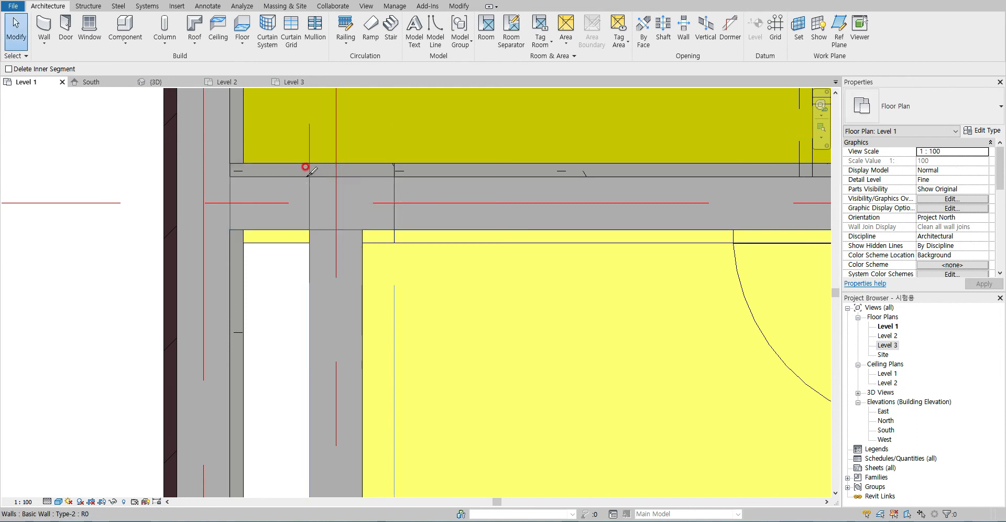
click(300, 168)
key(Escape)
click(369, 239)
key(Delete)
- Trim the wall above the yellow room to a corner with the vertical partition and extend the short shaft-side wall to meet it
key(t)
key(r)
click(403, 219)
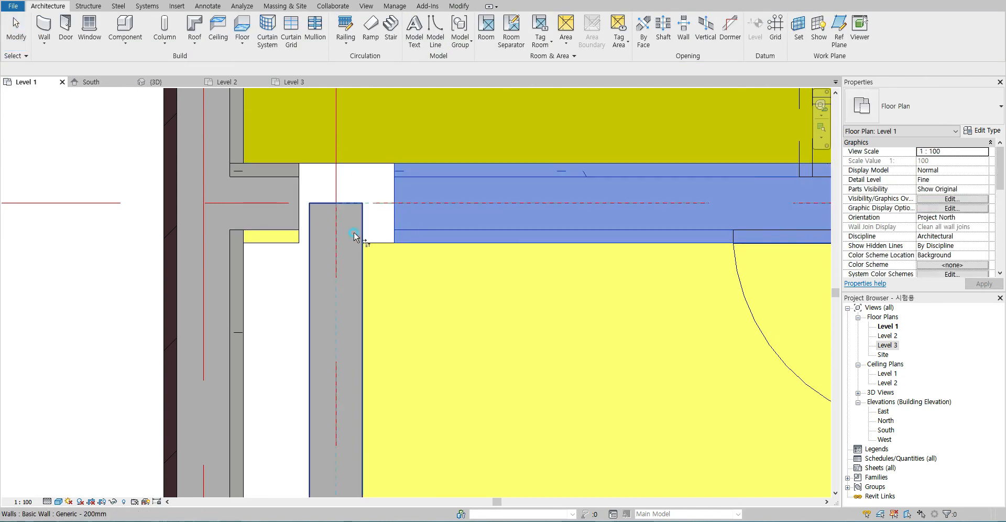
click(358, 244)
key(Escape)
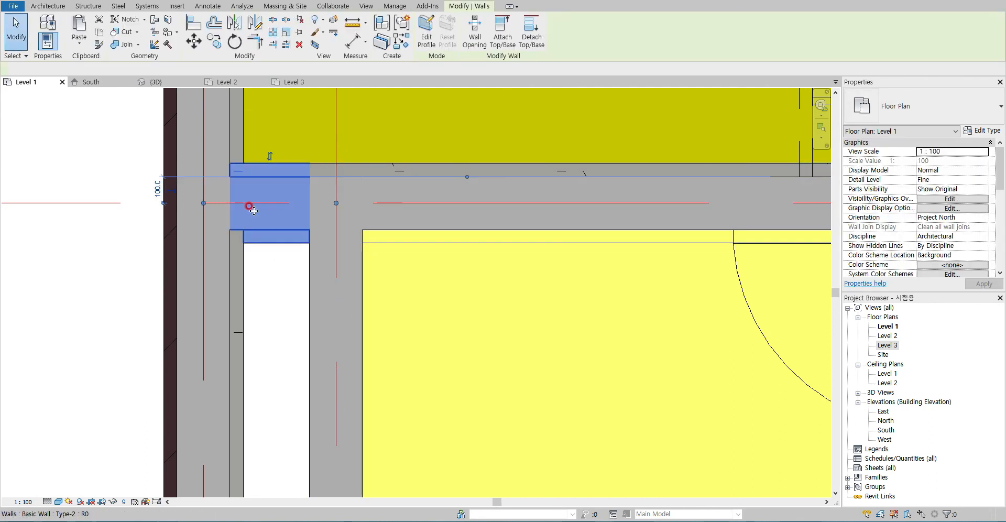
- Duplicate the type of the short wall above the white shaft as Type-3
click(285, 213)
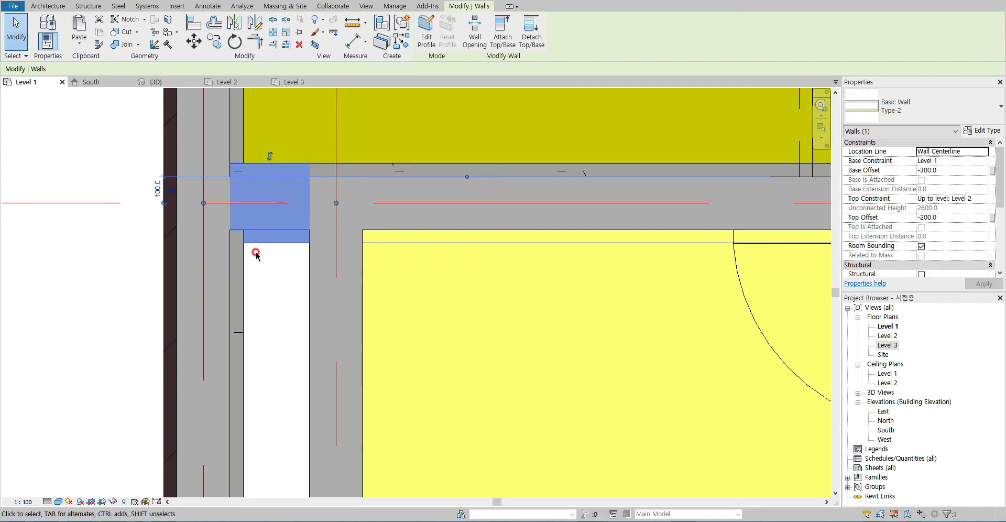
click(984, 131)
click(820, 165)
click(505, 279)
text(3)
click(510, 307)
- Delete the Finish 2 [5] layer with the 200x200 material from the Type-3 assembly and accept the changes
click(568, 231)
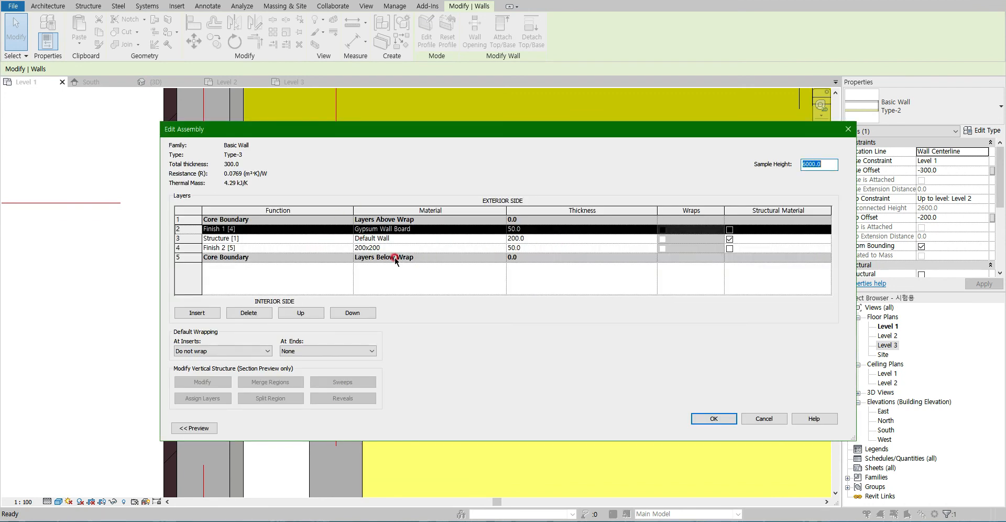
click(205, 248)
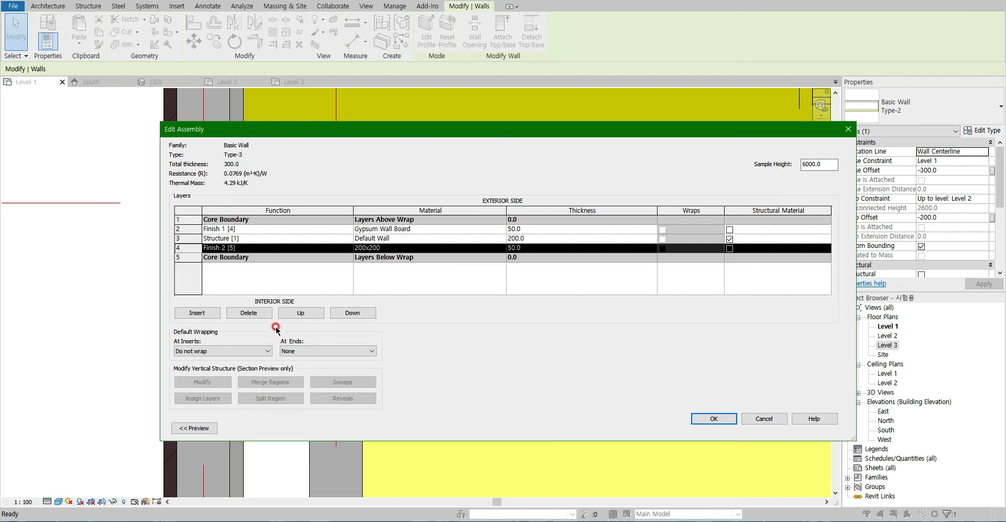
click(249, 313)
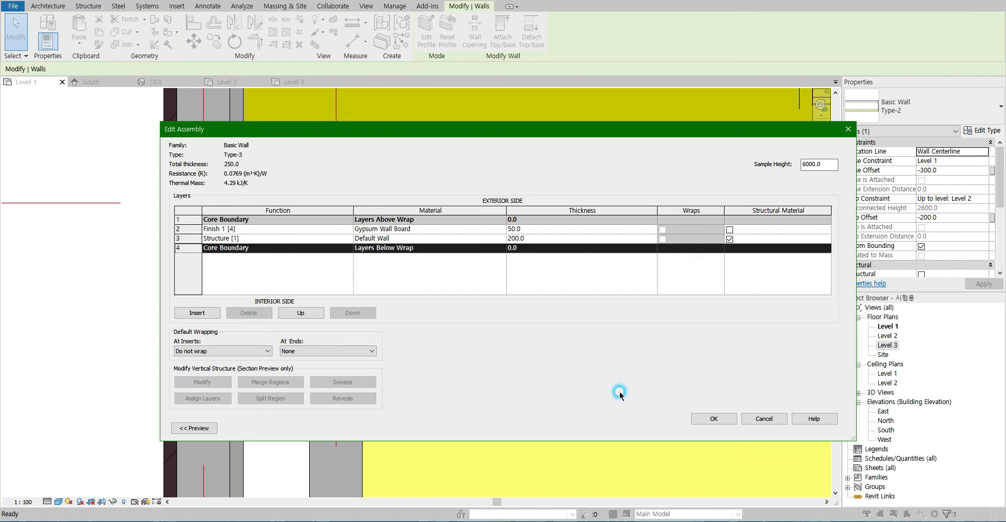
click(708, 419)
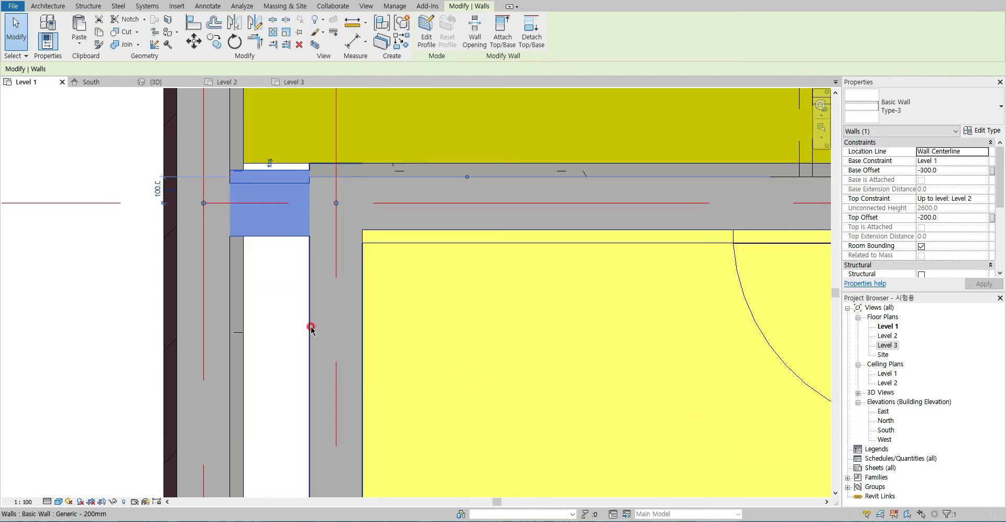
click(276, 293)
- Align the upper finish face of the short Type-3 wall with the upper face of the adjoining Type-2 wall
scroll(284, 168, up, 3)
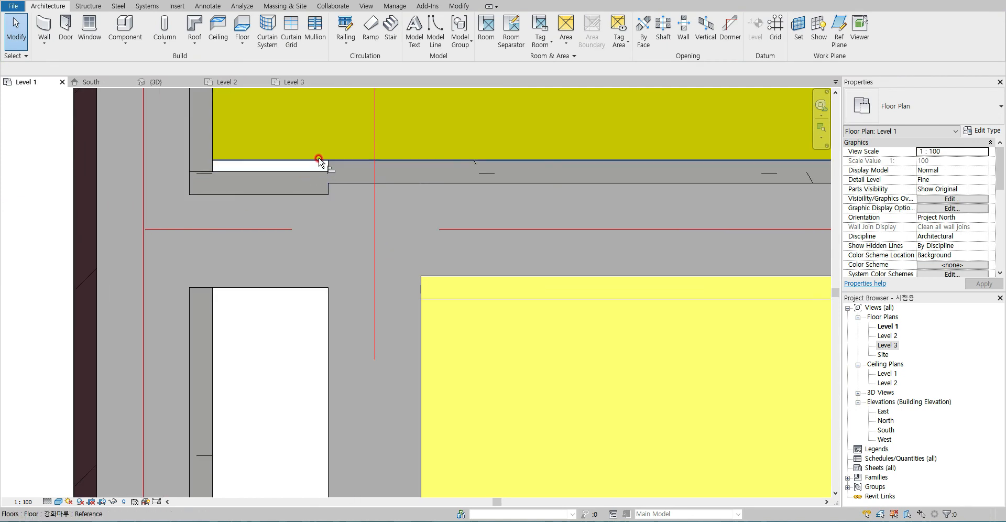
key(a)
key(l)
click(336, 161)
click(306, 173)
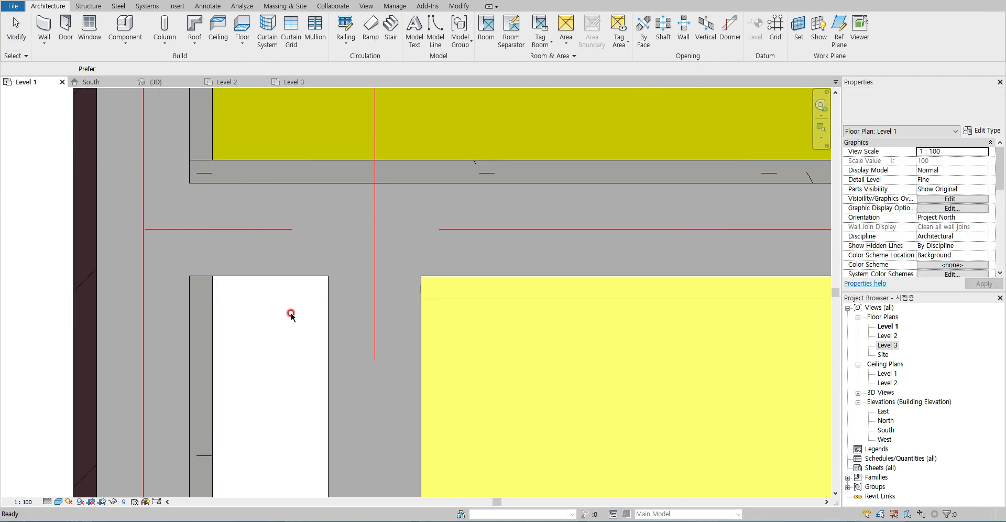
key(Escape)
key(Escape)
- Split the horizontal wall below the white shaft near the exterior wall and beyond the vertical partition, removing the piece between
scroll(293, 294, down, 4)
scroll(293, 393, down, 2)
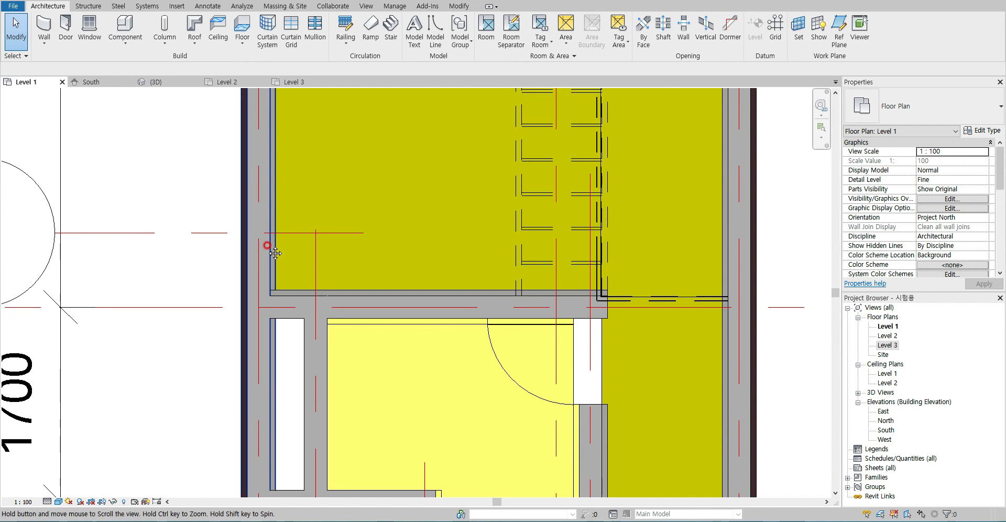
click(293, 438)
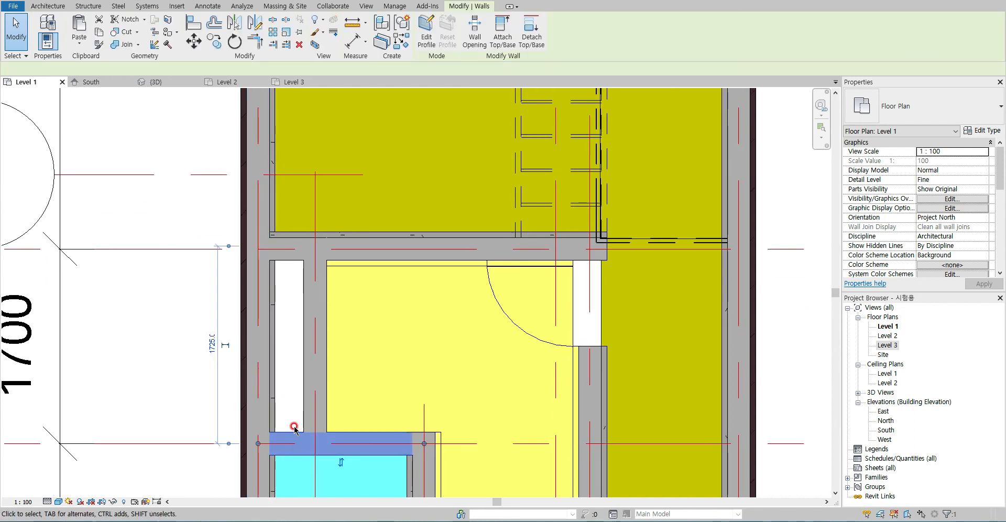
middle_drag(293, 439, 353, 244)
key(Escape)
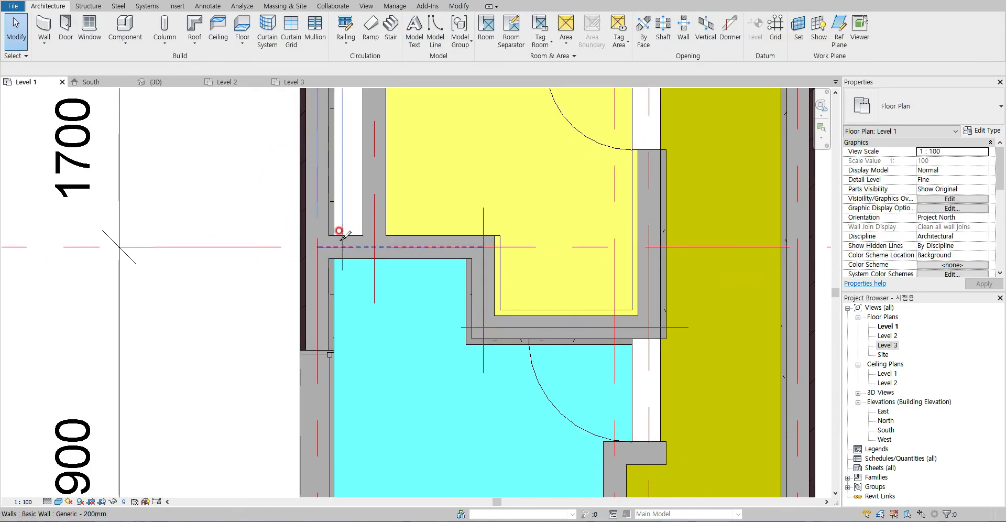
key(l)
click(398, 232)
key(Escape)
click(360, 260)
key(Escape)
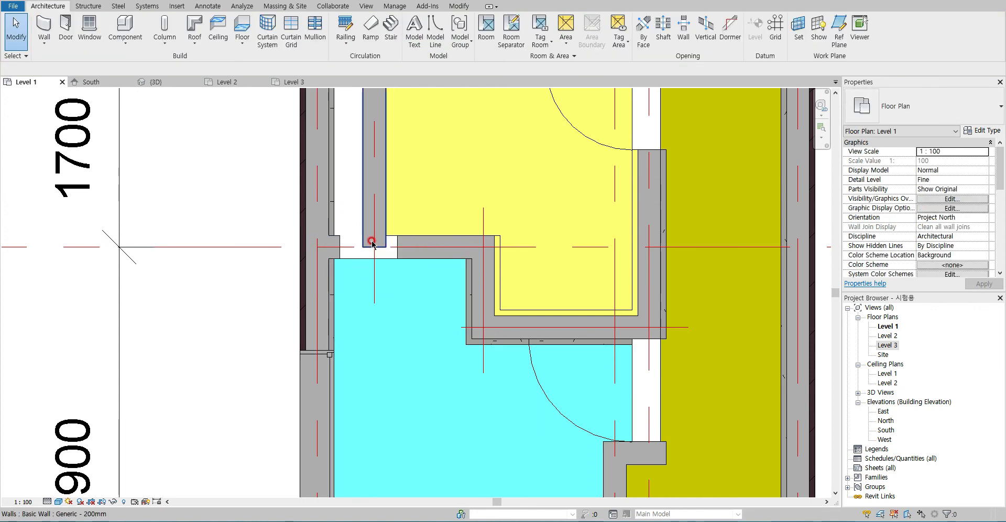
- Trim the vertical shaft partition and the remaining horizontal wall below the yellow room to a corner
scroll(375, 235, up, 2)
click(392, 242)
click(420, 253)
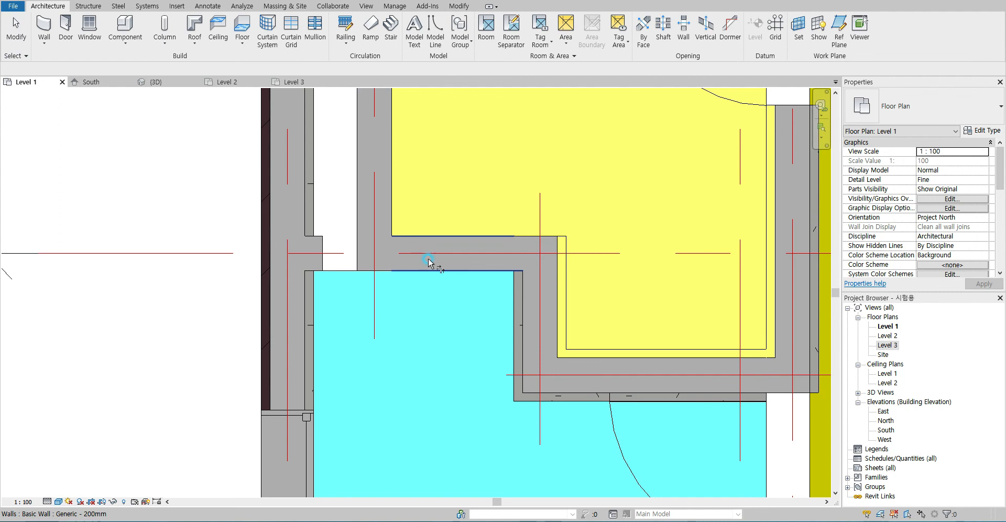
key(Escape)
- Change the horizontal wall between the yellow and cyan rooms to the Type-2 wall type
click(443, 250)
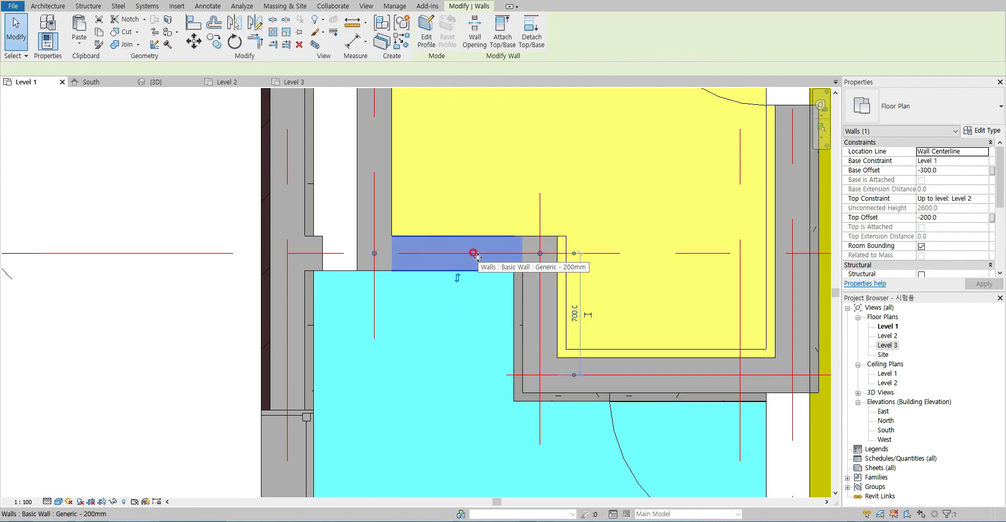
click(931, 111)
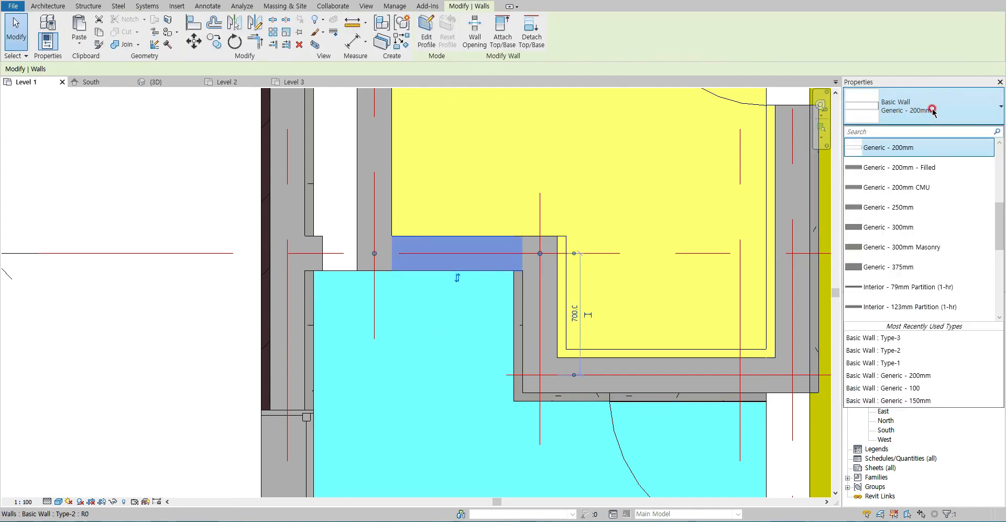
scroll(925, 247, down, 5)
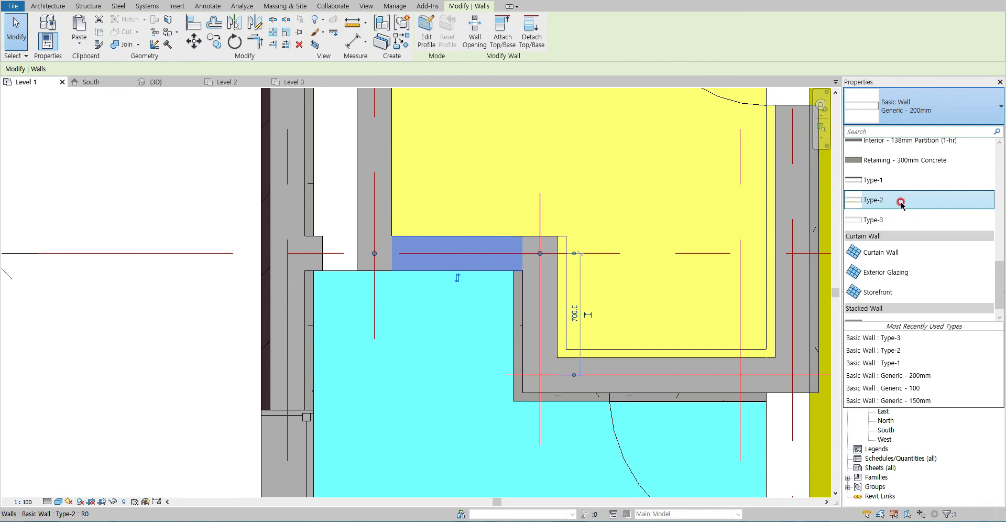
click(902, 202)
click(472, 332)
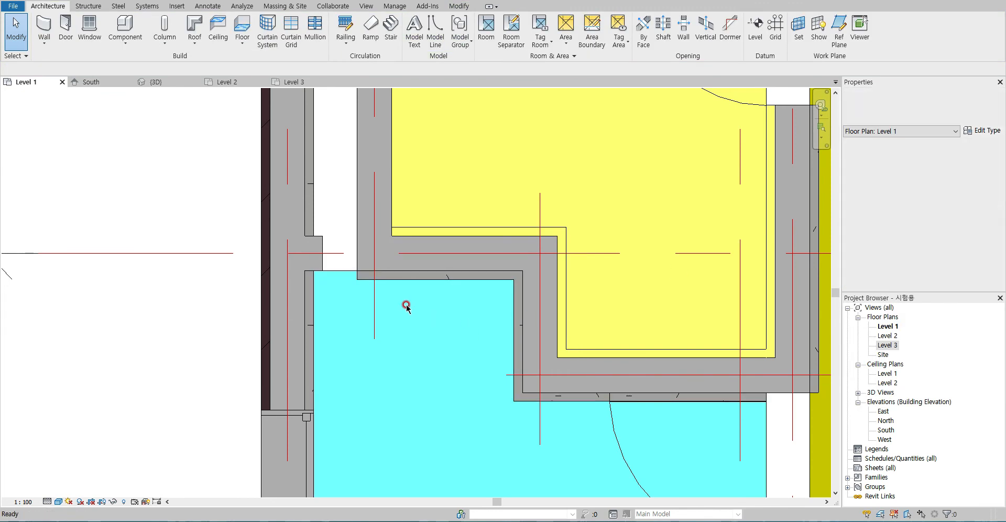
- Change the short wall stub below the white shaft to the Type-3 wall type
click(336, 250)
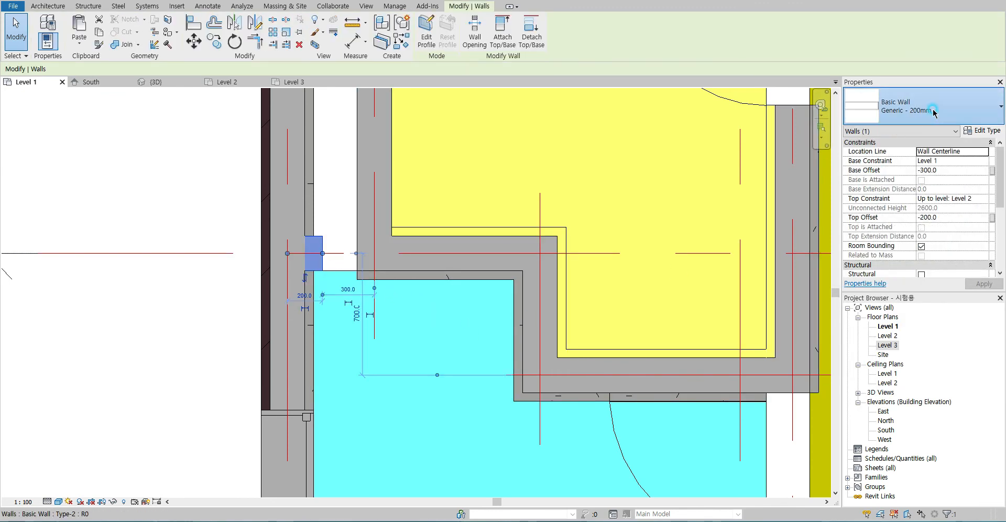
click(923, 107)
scroll(903, 269, down, 3)
scroll(903, 269, down, 2)
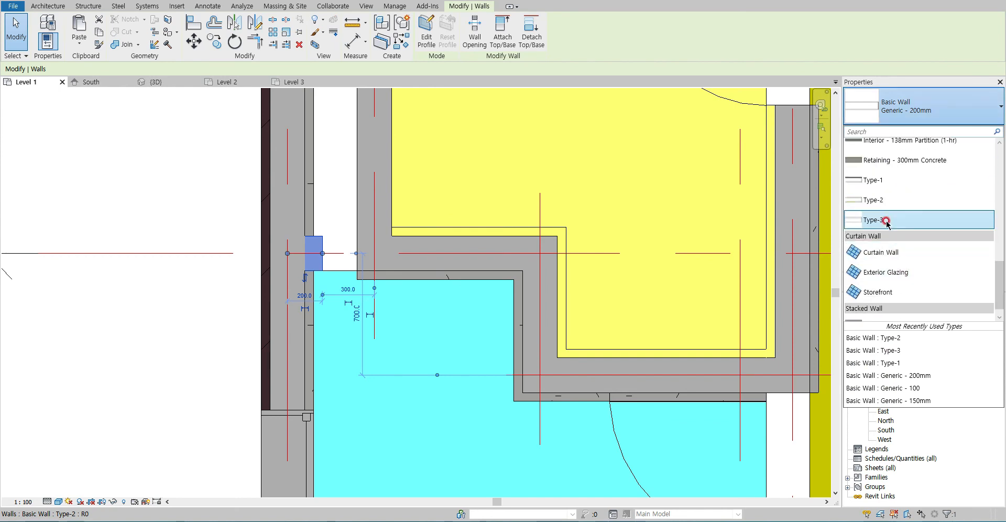
click(856, 218)
key(Escape)
- Align the Type-3 stub's finish with the adjoining Type-2 wall and extend the stub to the vertical shaft partition
scroll(315, 262, up, 3)
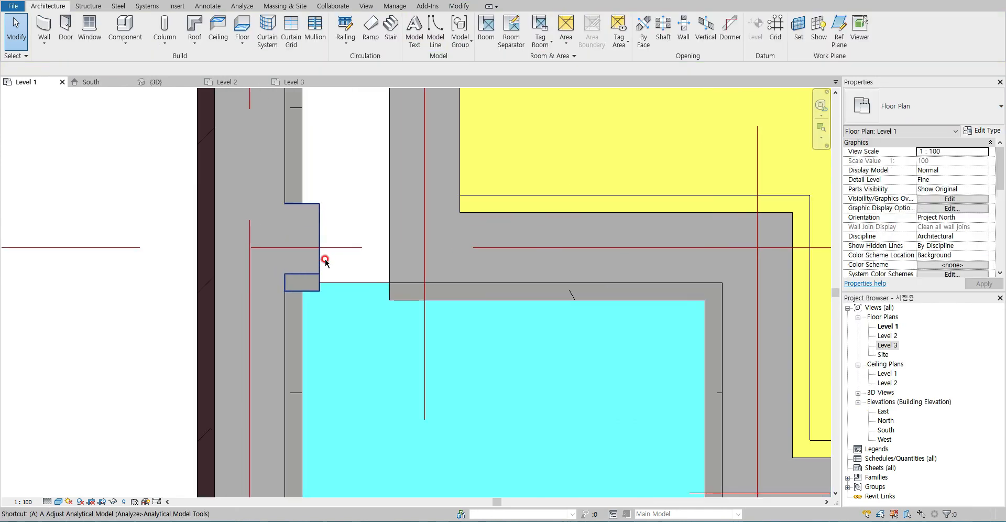
click(315, 292)
key(Escape)
key(l)
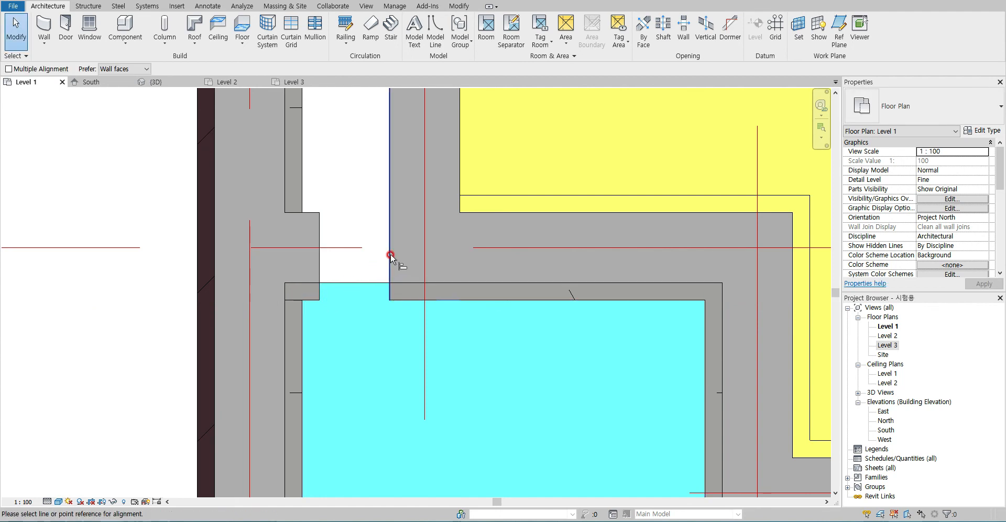
click(393, 263)
click(321, 270)
key(Escape)
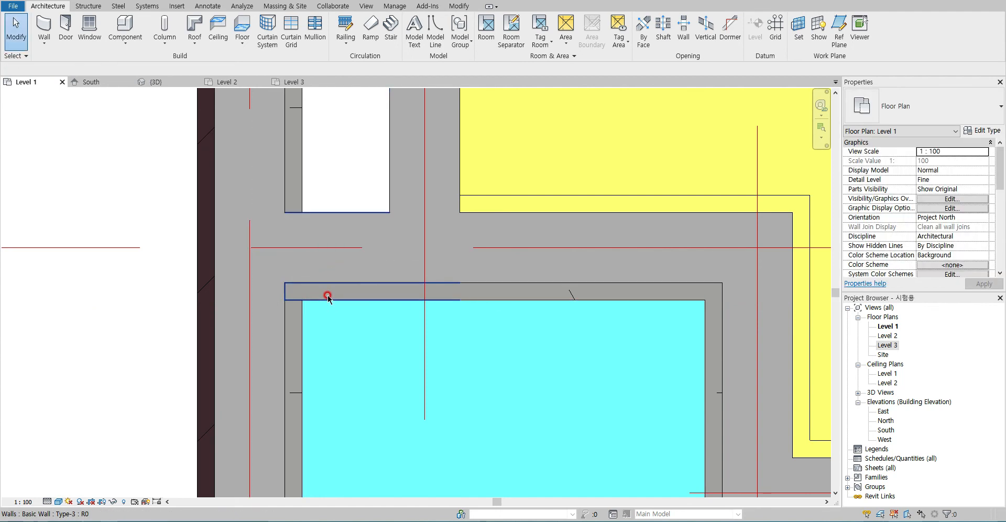
- Split the exterior Type-1 wall beside the shaft above and below its upper wall junction, removing the piece between
scroll(321, 273, down, 3)
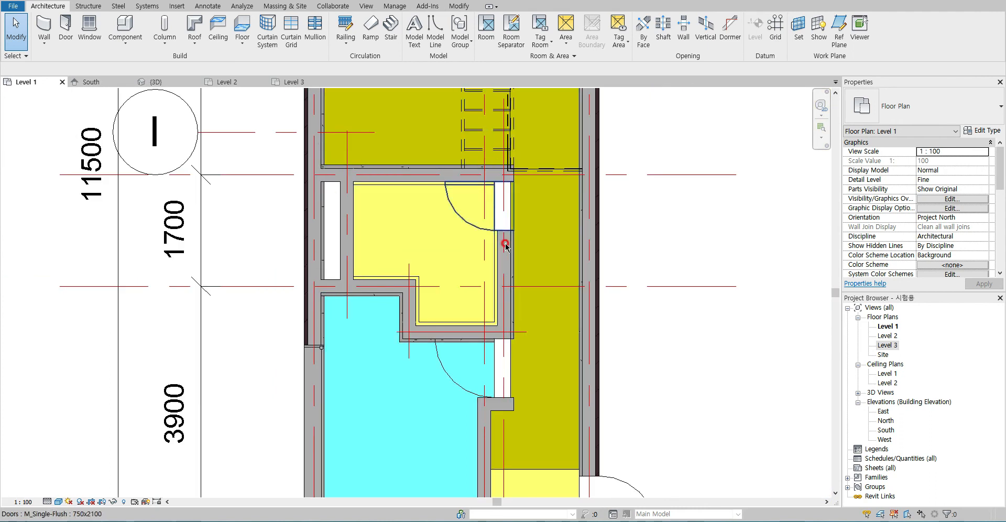
middle_drag(423, 394, 368, 223)
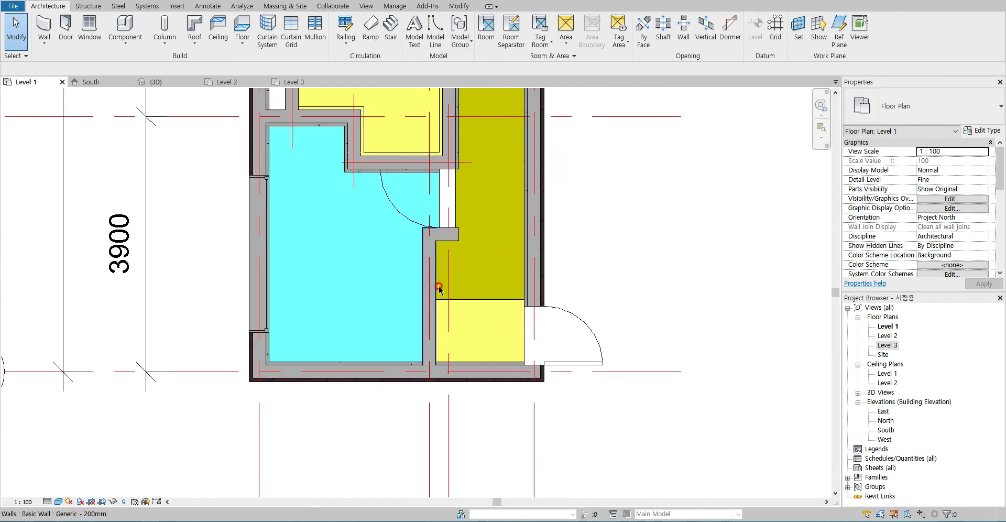
scroll(432, 275, down, 3)
middle_drag(399, 141, 353, 330)
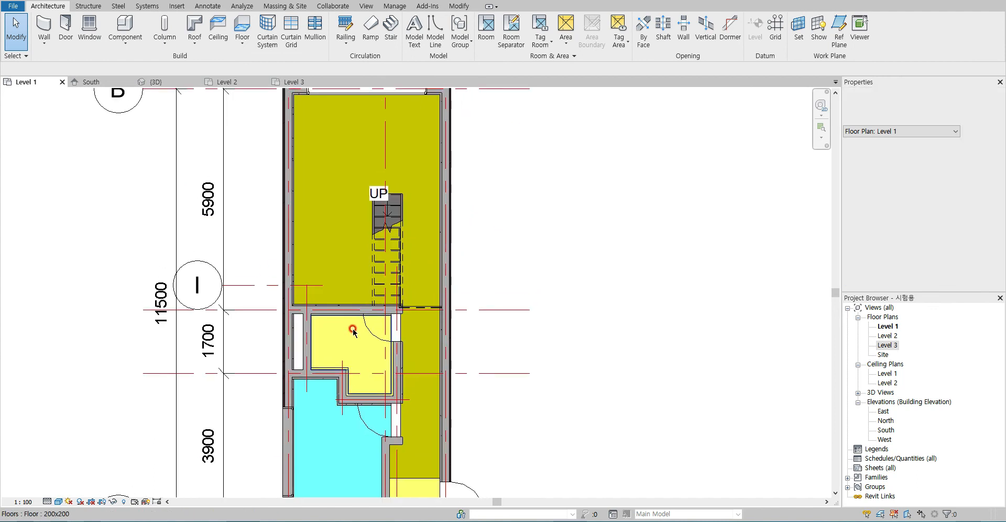
middle_drag(285, 356, 317, 283)
scroll(317, 283, up, 4)
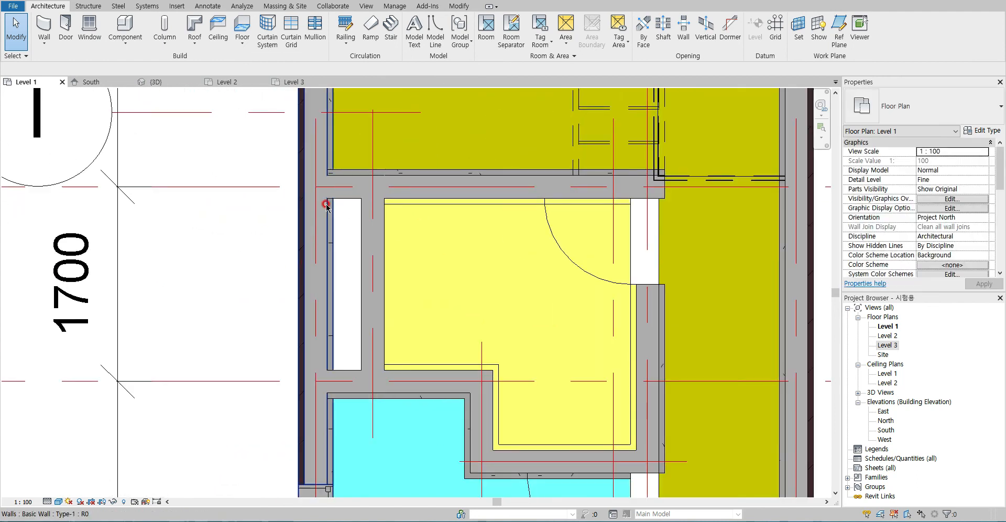
scroll(306, 219, up, 4)
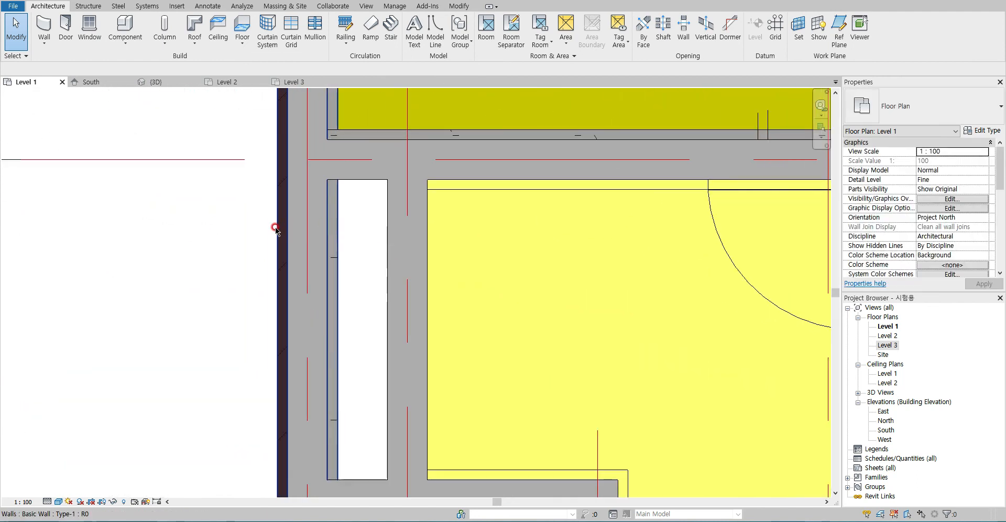
key(s)
key(l)
click(332, 208)
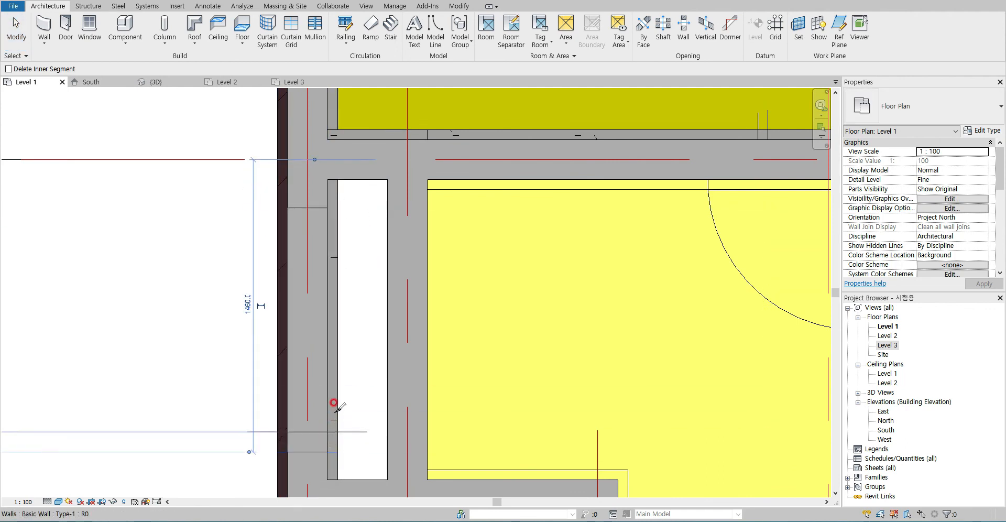
key(Escape)
middle_drag(308, 196, 288, 364)
click(284, 278)
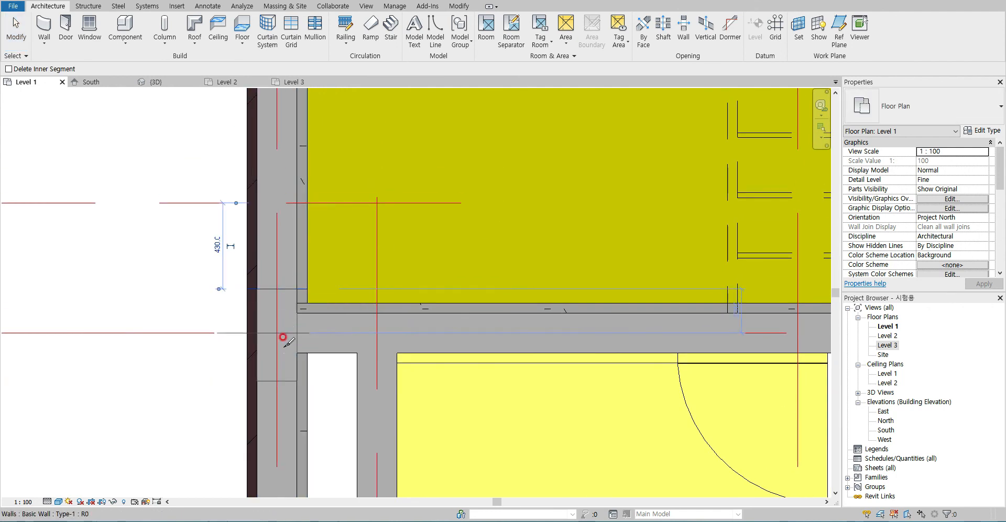
key(Escape)
- Split the exterior wall around the junction below the shaft, remove the piece between, and select the segment beside the shaft
middle_drag(276, 357, 267, 302)
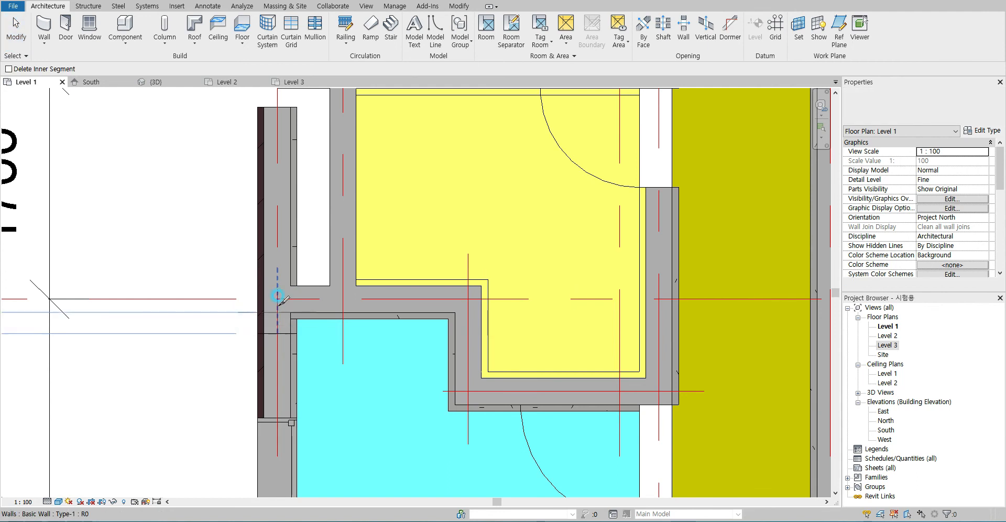
click(272, 284)
drag(272, 285, 280, 213)
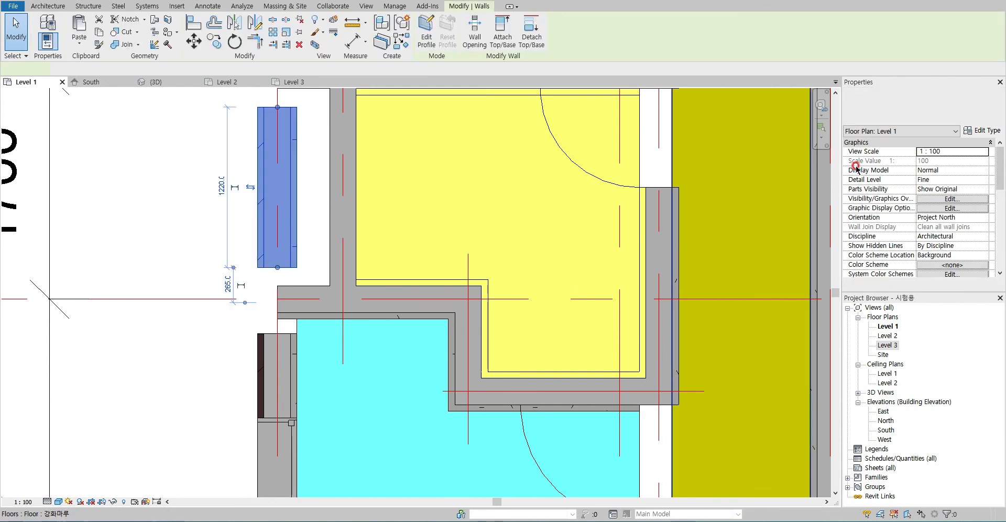
- Duplicate the type of the exterior wall segment beside the shaft as Type-1_1
click(989, 130)
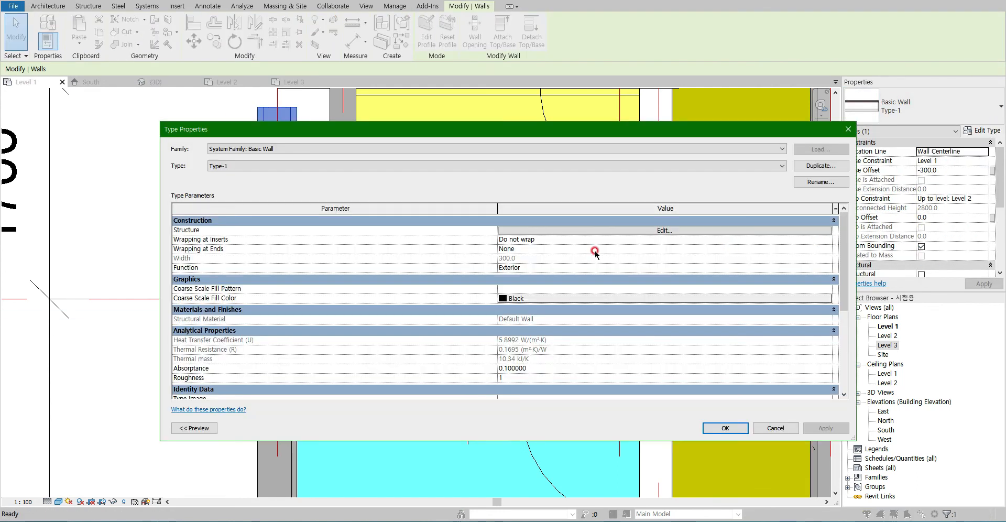
click(820, 167)
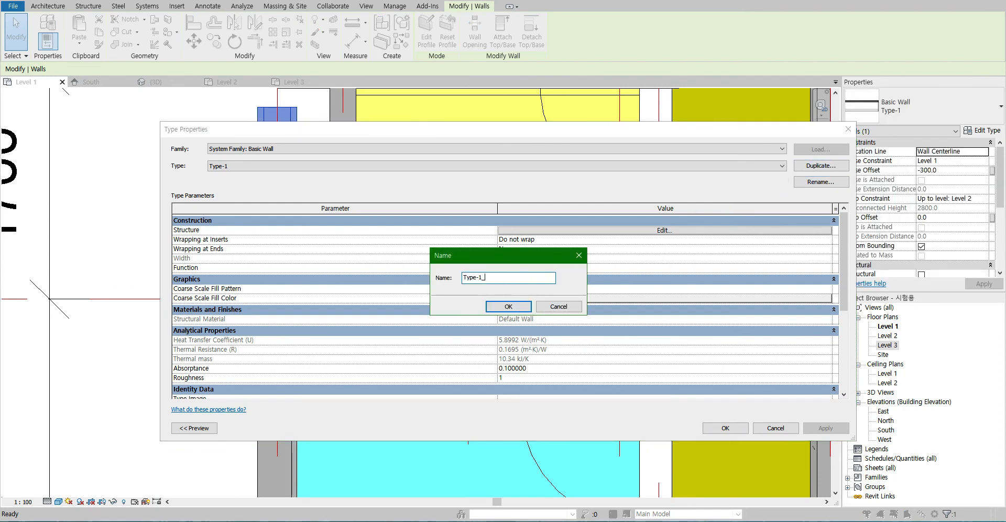
click(508, 307)
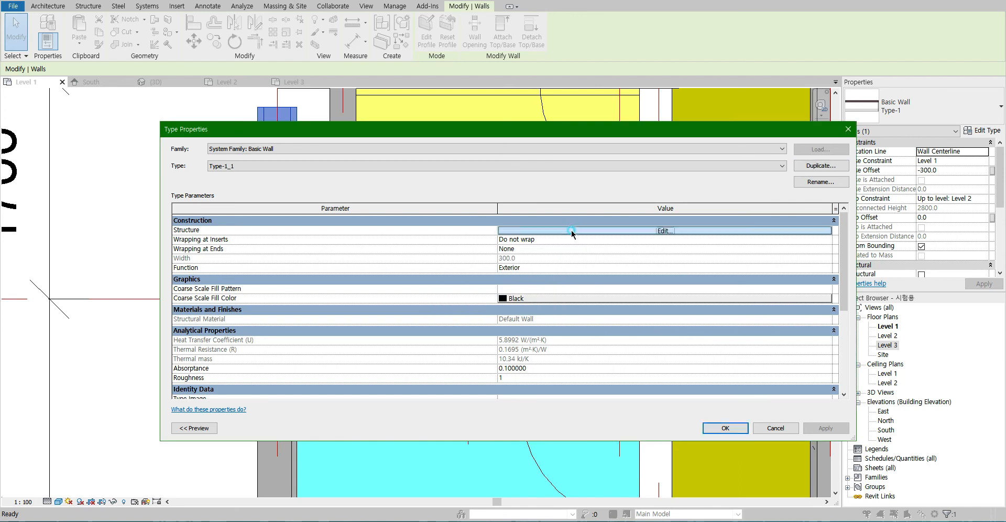
- Delete the Finish 2 [5] Gypsum Wall Board layer from the Type-1_1 assembly and accept the changes
click(576, 230)
click(263, 247)
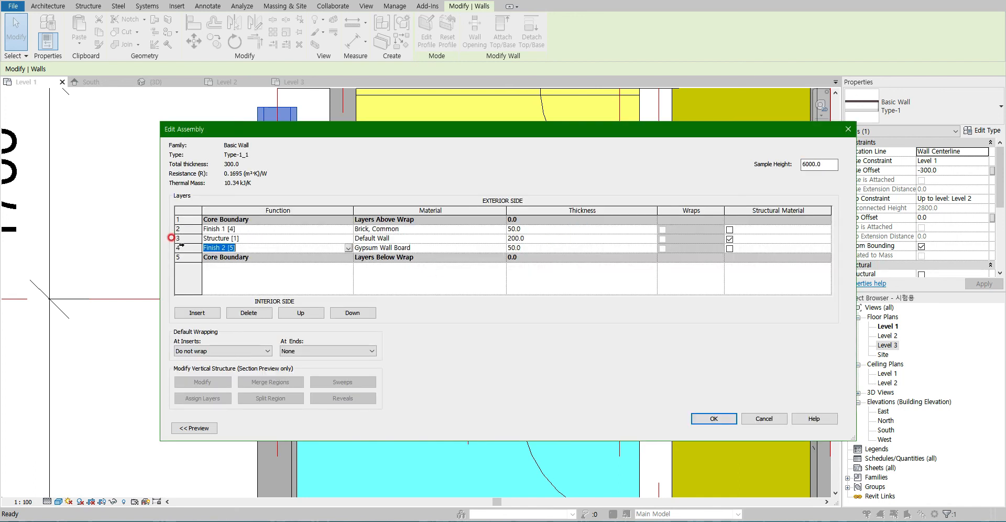
click(178, 247)
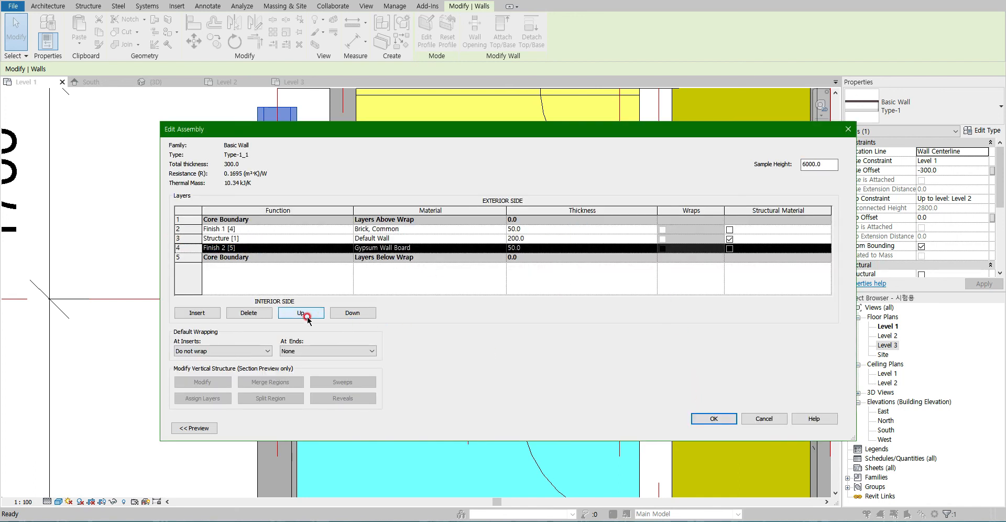
click(249, 314)
click(713, 419)
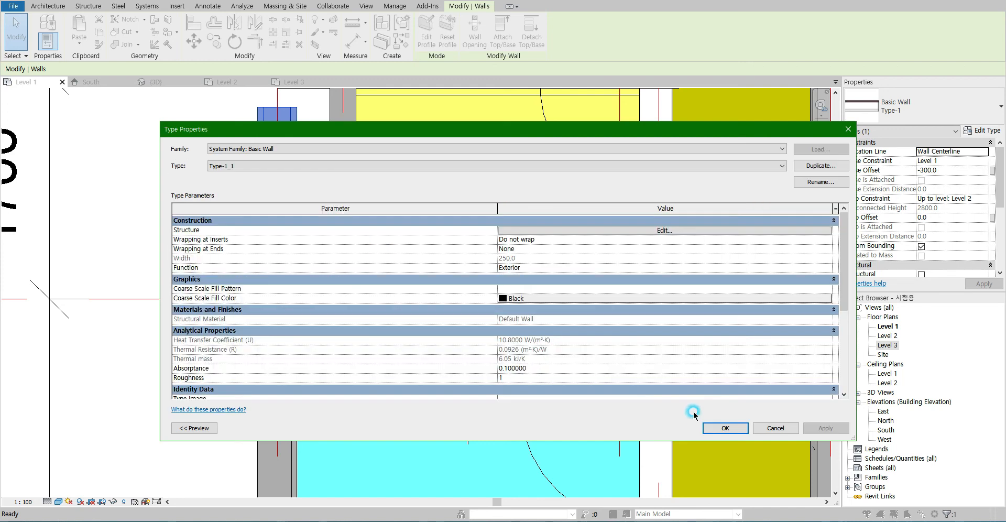
click(725, 428)
- Align the outer brick face of the Type-1_1 segment with the outer face of the exterior wall beside the cyan room
click(204, 231)
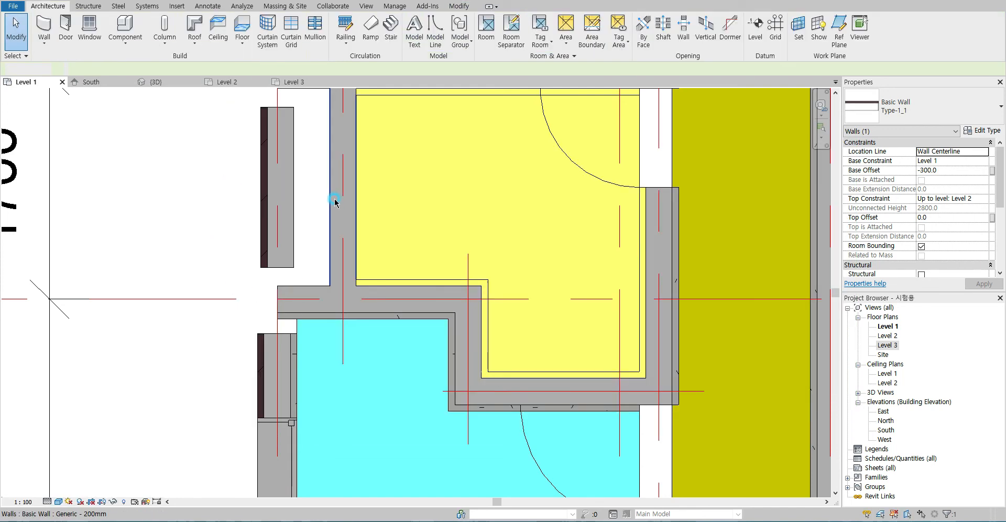
key(a)
key(l)
click(256, 367)
click(262, 241)
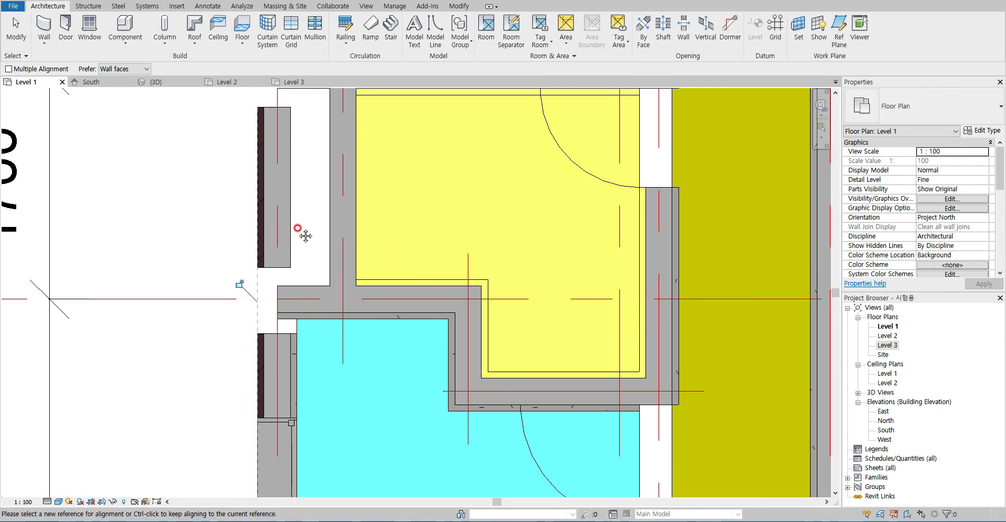
middle_drag(305, 236, 308, 291)
key(Escape)
key(Escape)
key(t)
key(r)
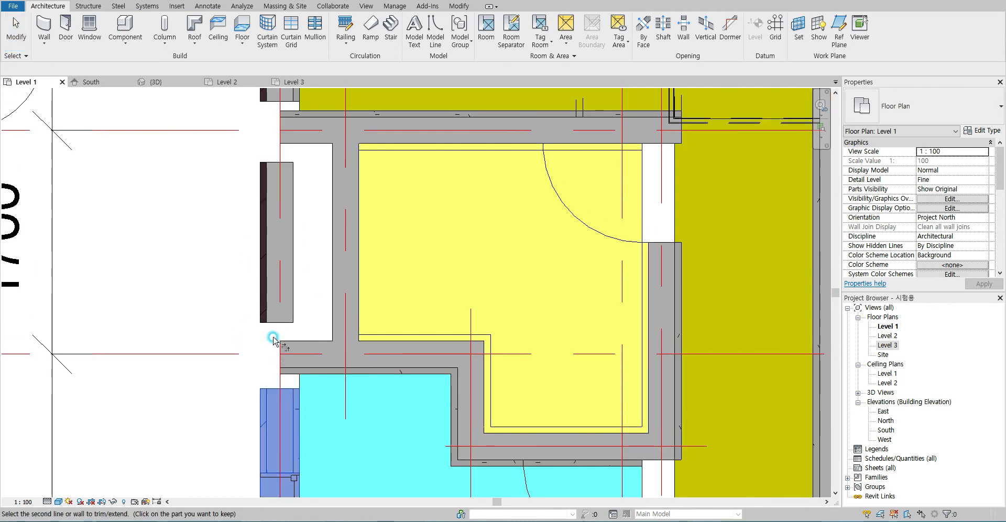
key(Escape)
key(Escape)
- Extend the upper end of the exterior wall beside the cyan room to the lower end of the Type-1_1 segment
click(281, 393)
drag(280, 391, 281, 324)
- Try to extend the lower end of the exterior wall above the shaft down to the Type-1_1 segment
middle_drag(309, 252, 301, 343)
click(261, 194)
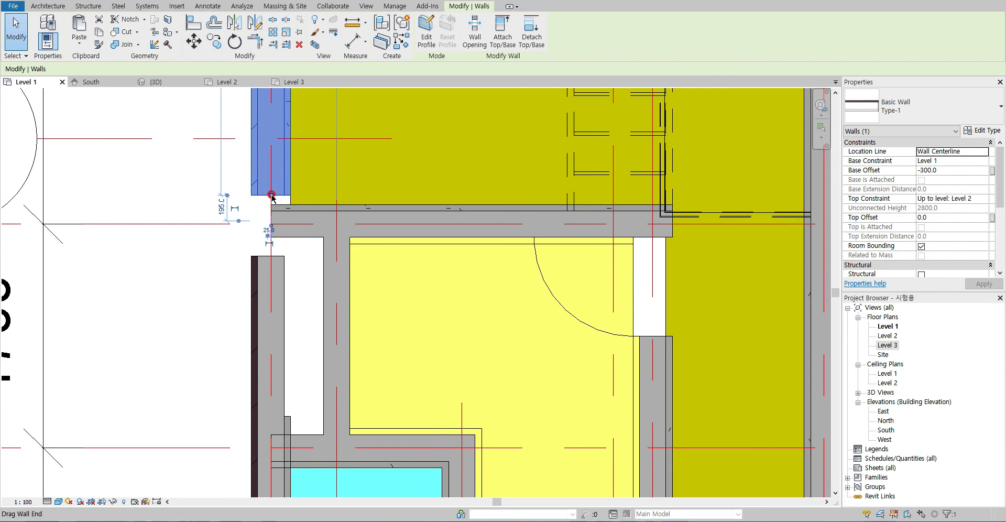
drag(257, 234, 264, 256)
click(211, 324)
scroll(281, 207, up, 2)
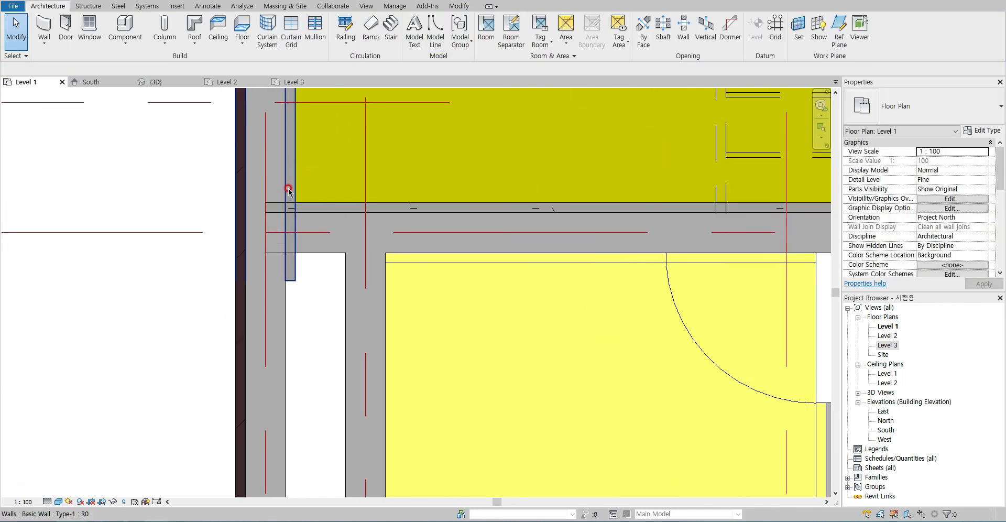
scroll(288, 186, down, 2)
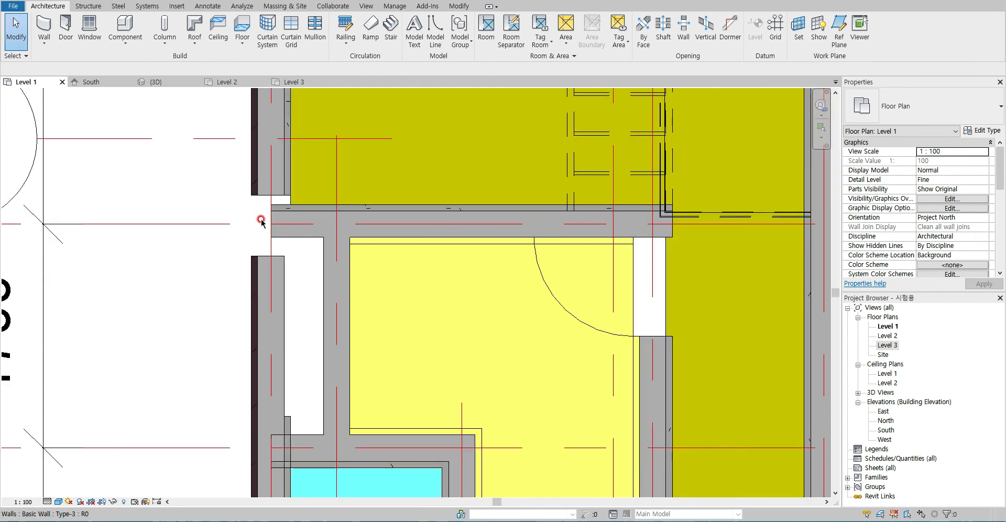
- Trim the exterior walls above and below the shaft into corners with the shaft's adjoining horizontal walls
scroll(223, 206, up, 2)
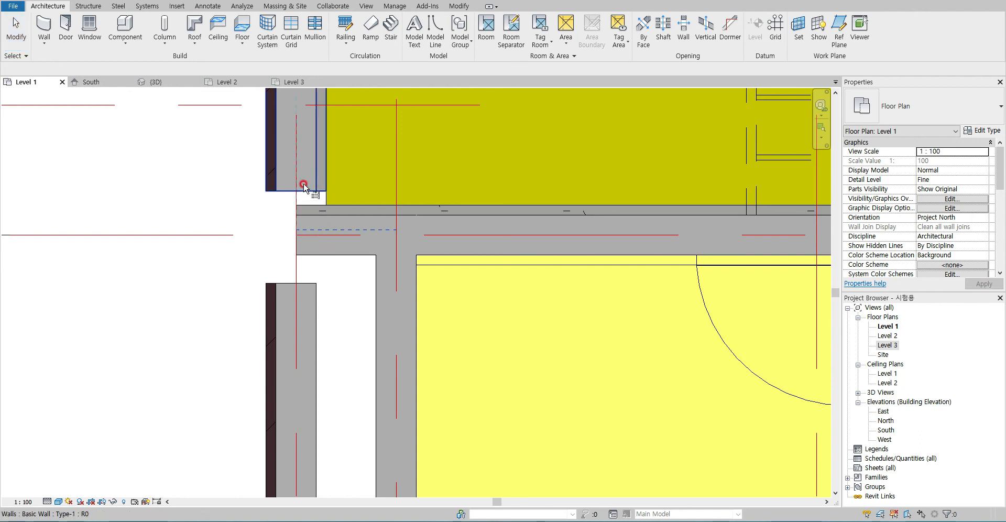
key(Escape)
scroll(344, 406, down, 1)
middle_drag(343, 406, 329, 188)
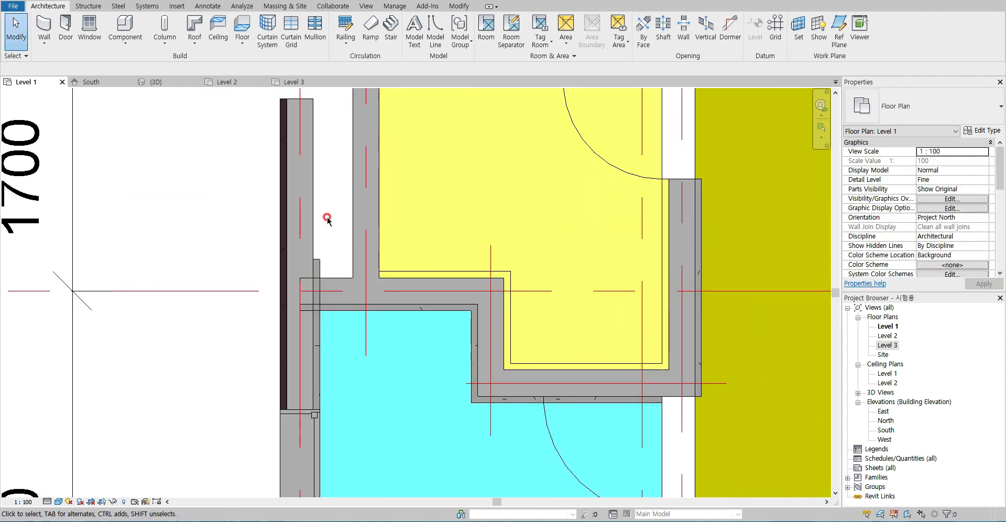
click(307, 333)
key(Escape)
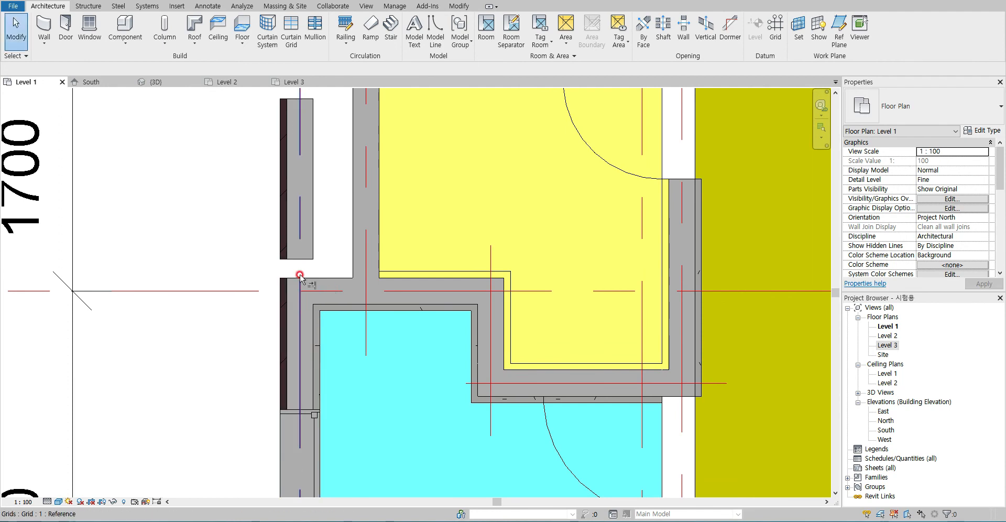
- Align both ends of the Type-1_1 shaft segment with the ends of the adjoining exterior walls to close the gaps
click(301, 275)
click(301, 258)
middle_drag(321, 195, 337, 464)
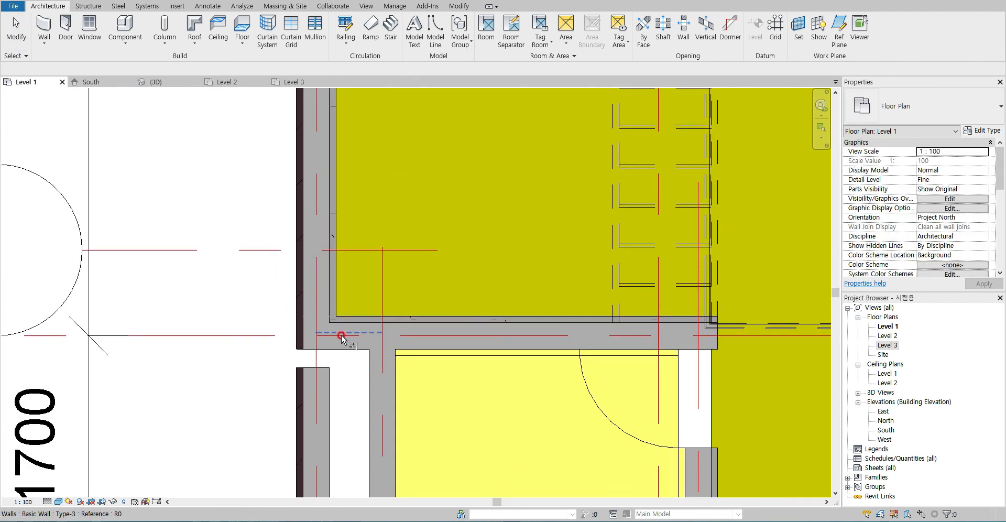
click(331, 350)
click(325, 369)
scroll(329, 395, down, 2)
middle_drag(329, 396, 283, 240)
key(Escape)
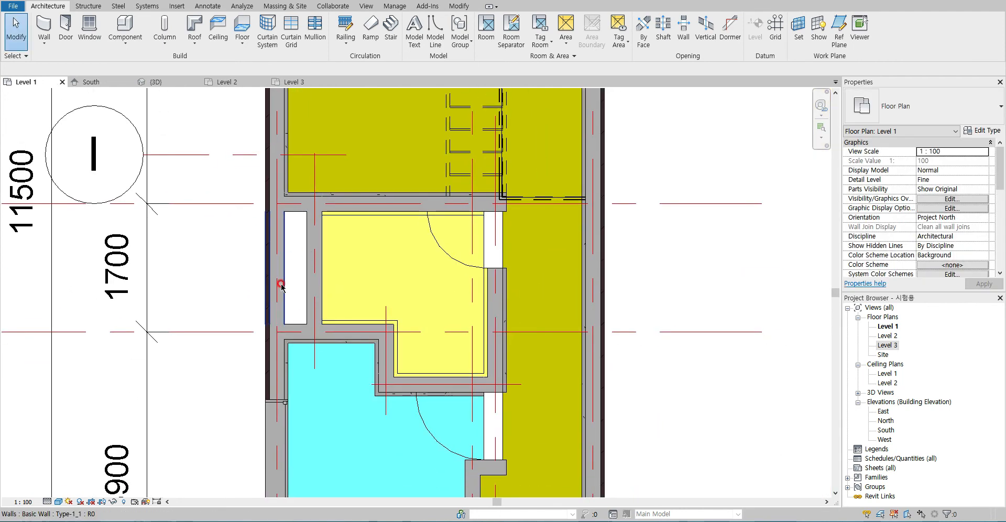
- Duplicate the Generic - 200mm type of the wall between the cyan room and the entrance as Type-4
scroll(451, 375, down, 3)
middle_drag(369, 337, 238, 193)
scroll(366, 346, up, 5)
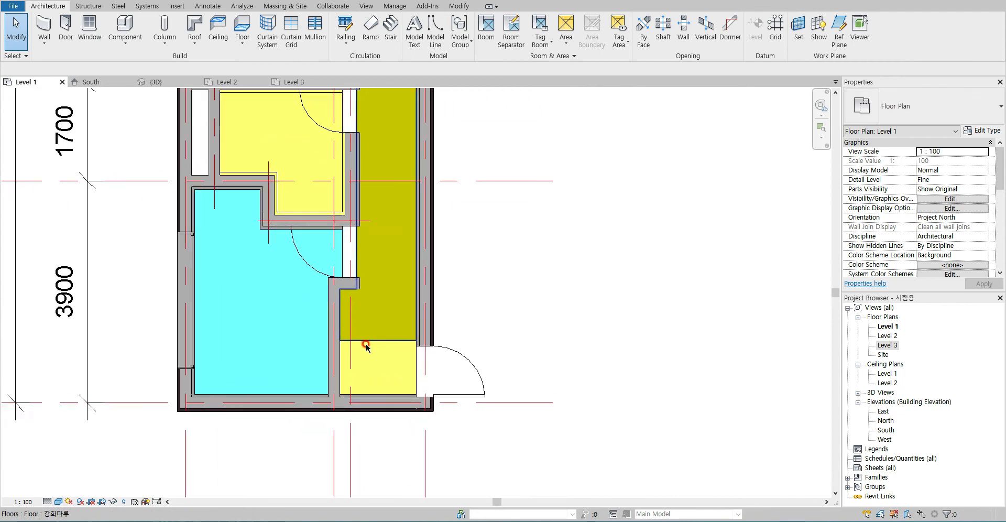
click(316, 290)
key(Escape)
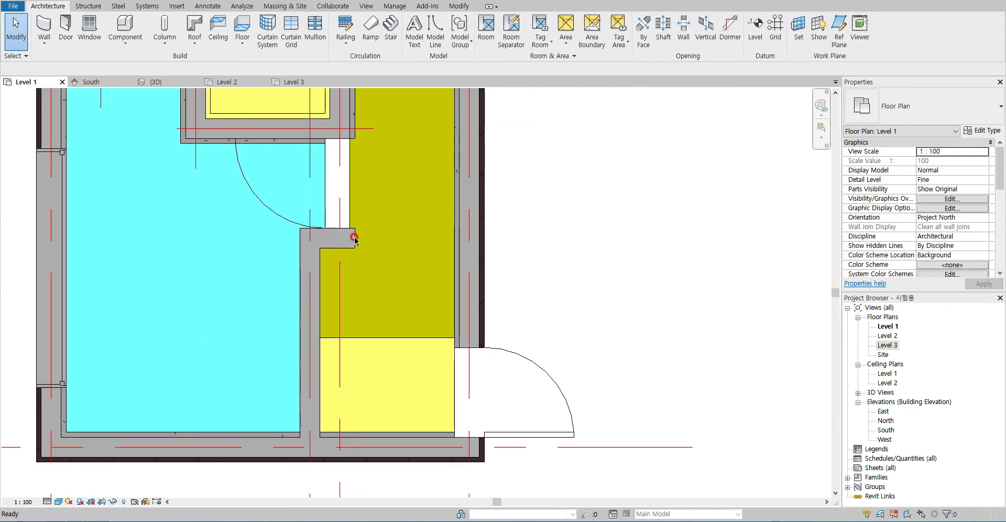
click(354, 238)
key(Escape)
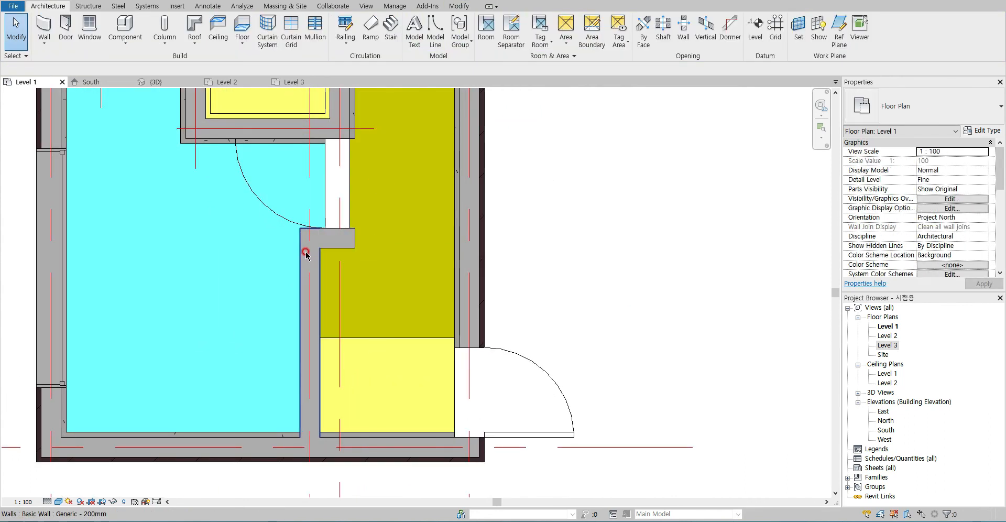
click(307, 254)
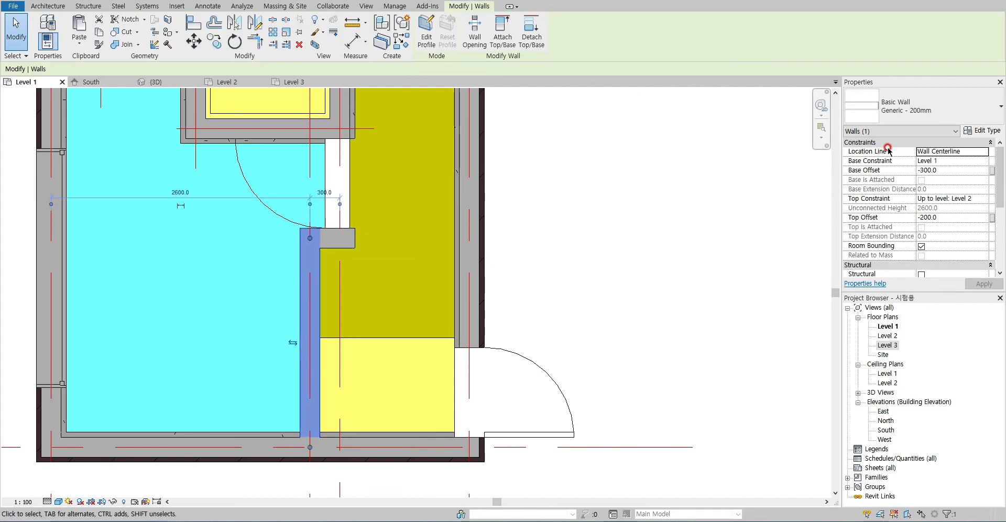
click(977, 131)
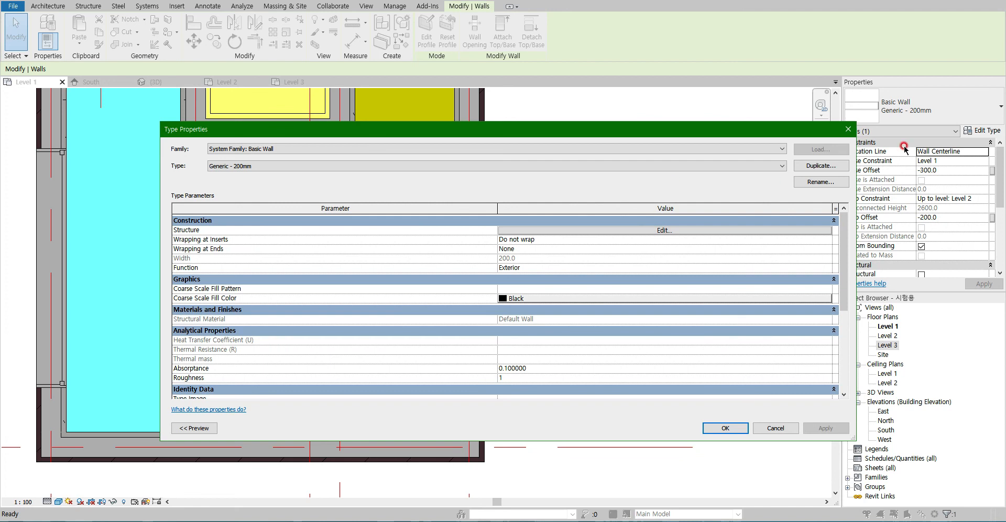
key(Escape)
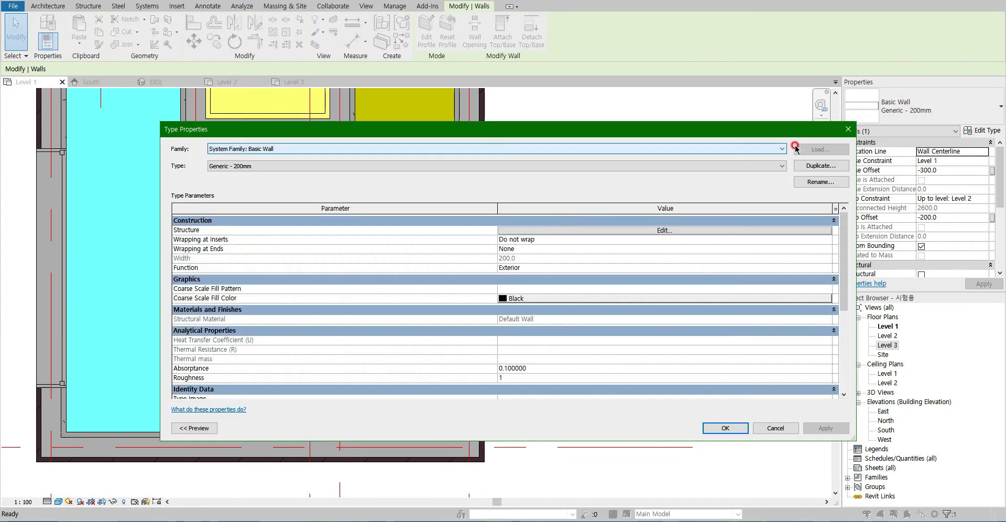
click(822, 166)
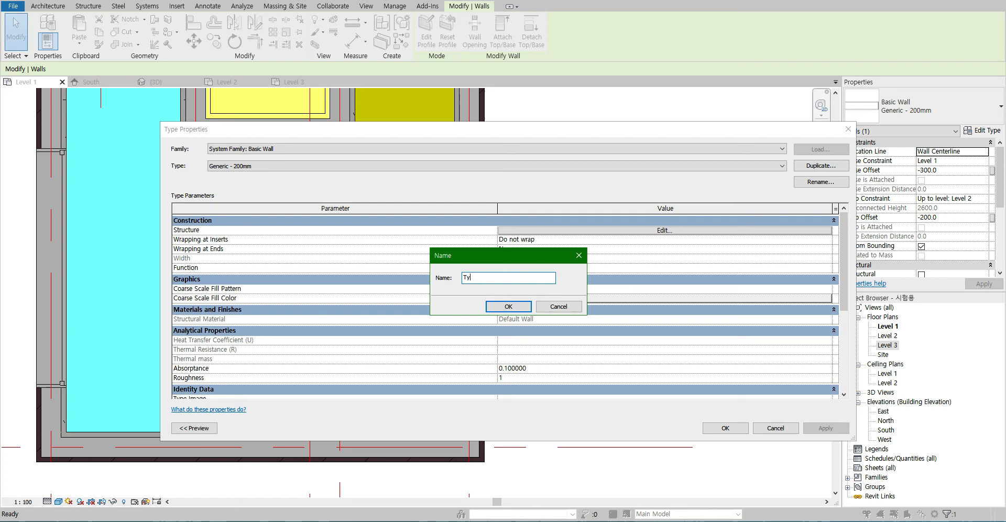
text(Type-4)
key(Return)
click(414, 309)
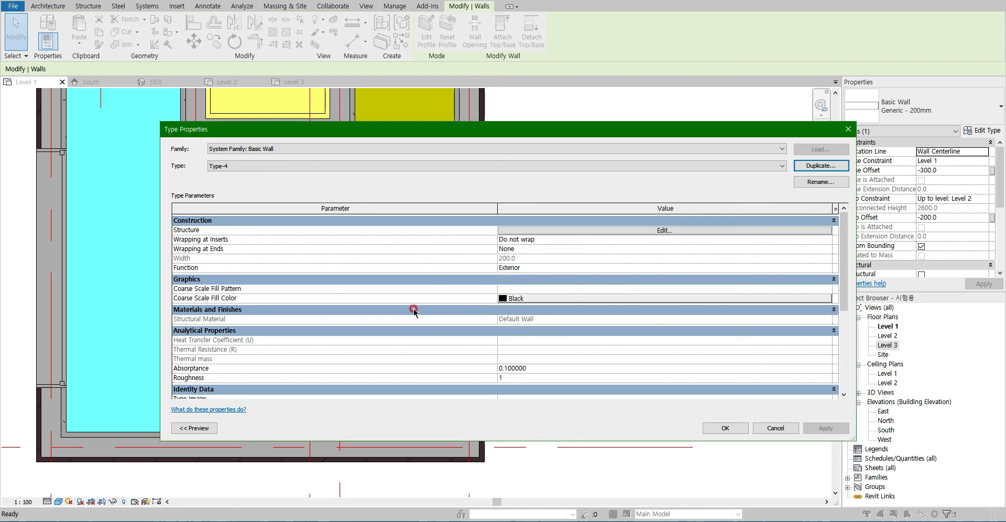
- Insert two layers into the Type-4 assembly and place the Default Wall layer between them
click(660, 231)
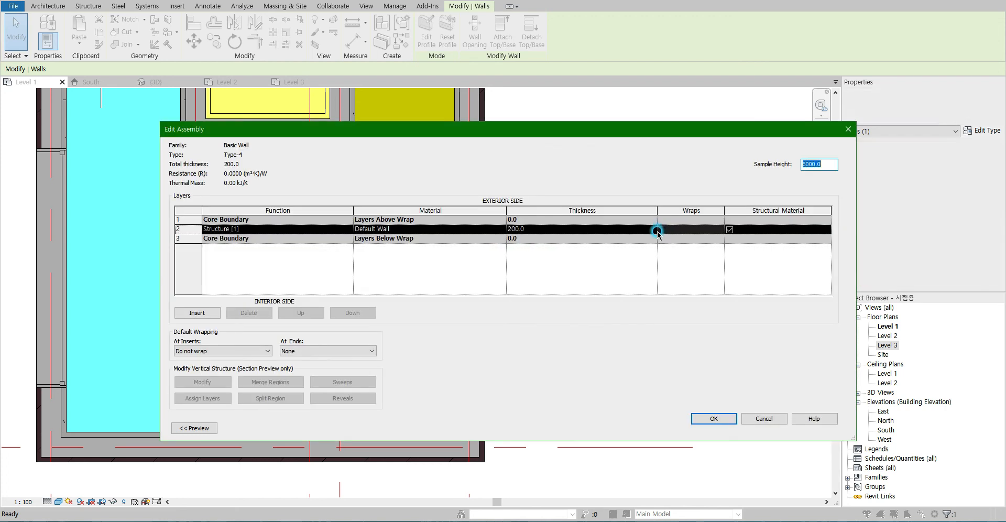
click(194, 310)
click(195, 312)
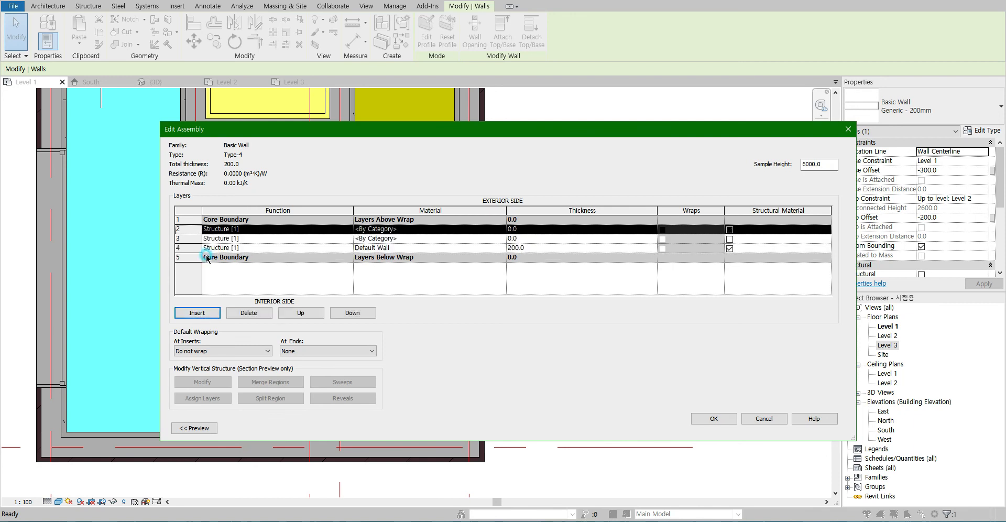
click(197, 248)
click(285, 313)
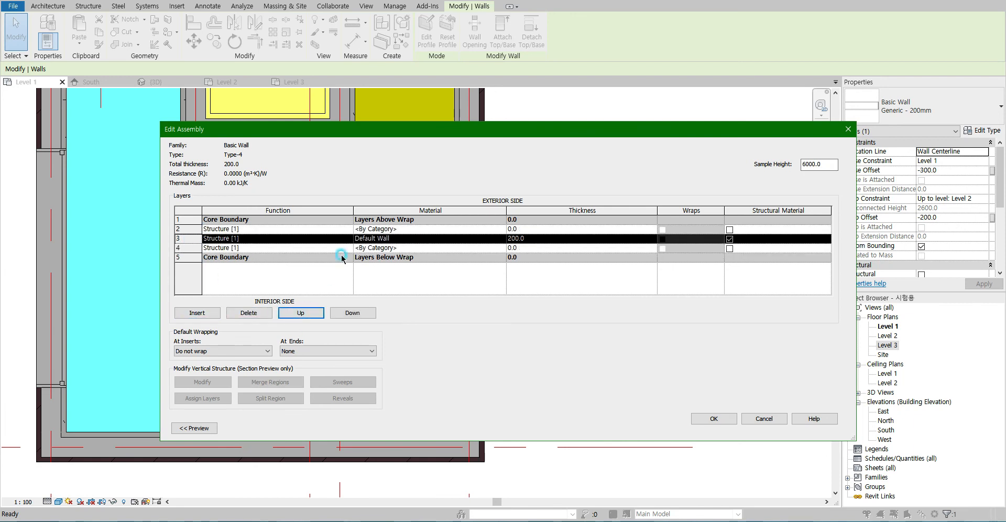
- Set both new Type-4 layers to 50 thickness with the Gypsum Wall Board material and accept the type changes
click(530, 229)
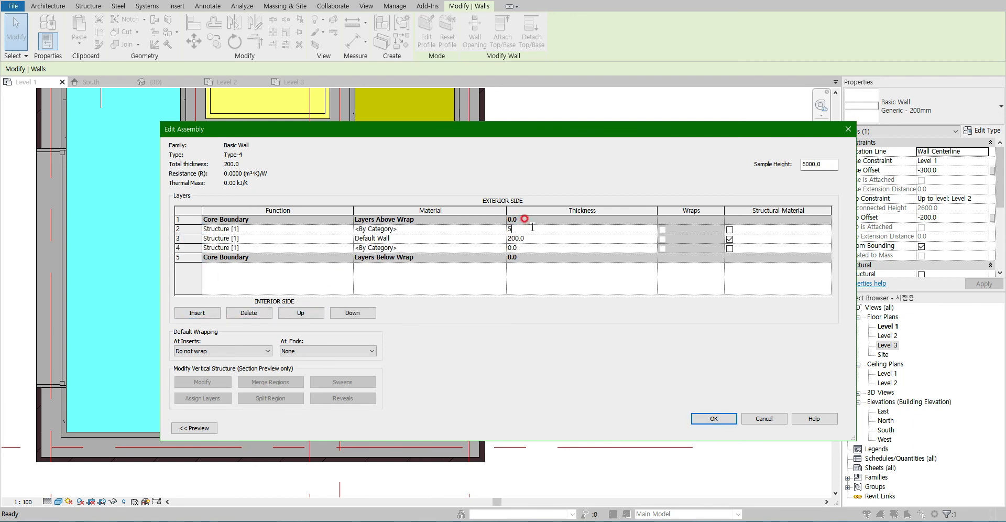
click(503, 229)
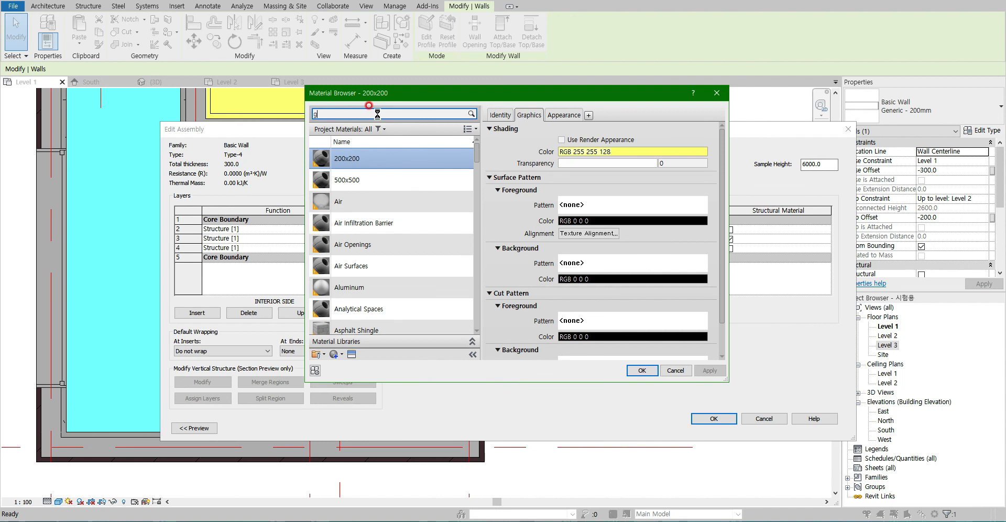
text(gyp)
click(373, 171)
click(638, 370)
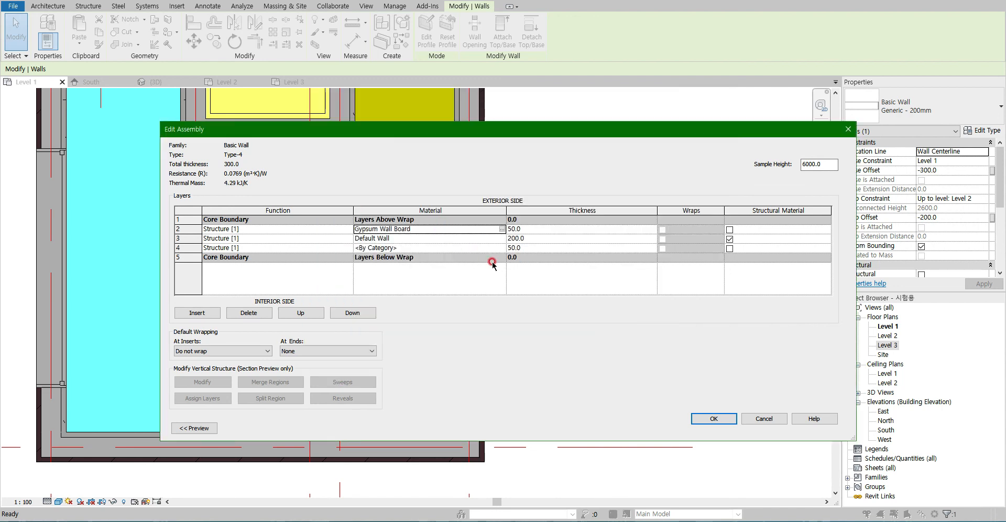
click(503, 248)
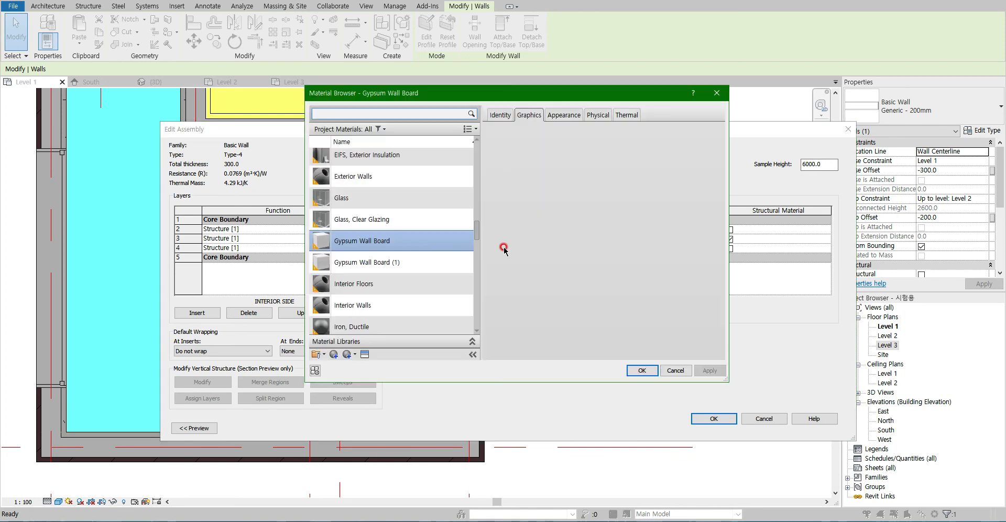
click(643, 370)
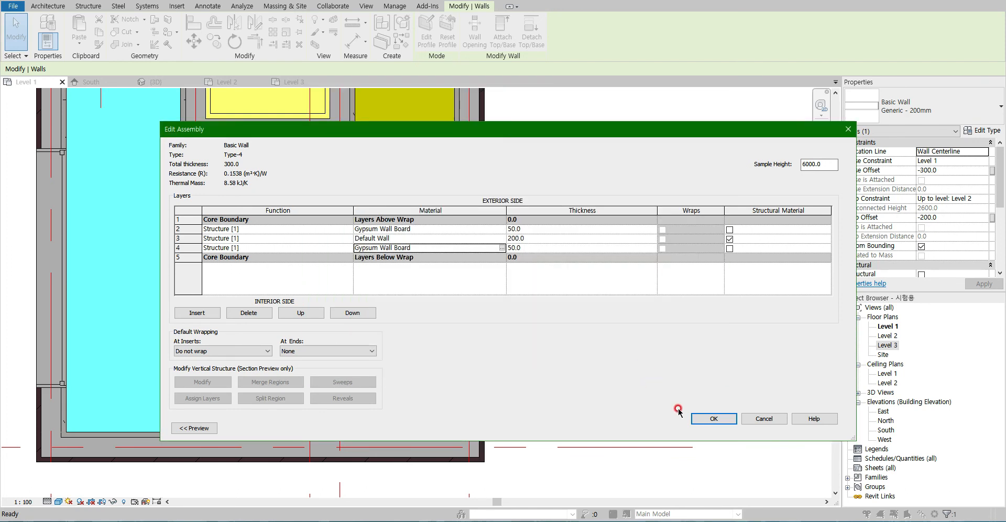
click(719, 419)
click(715, 428)
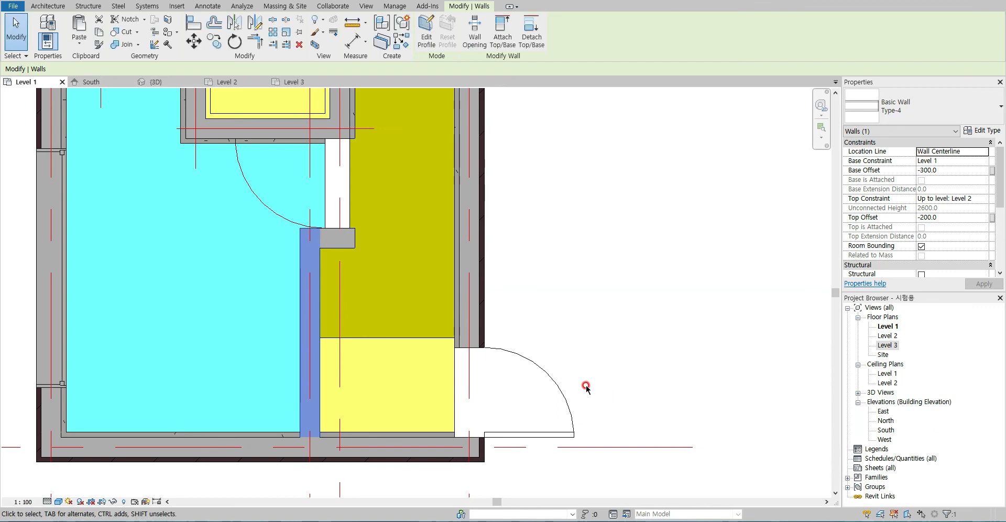
key(Escape)
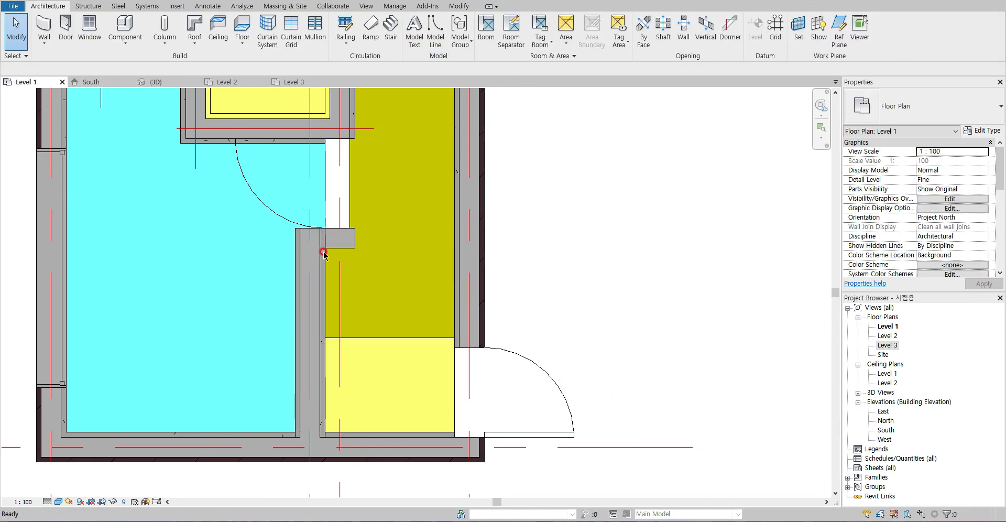
- Match the short wall stub beside the cyan room's door to the Type-4 wall type
key(m)
key(a)
click(317, 255)
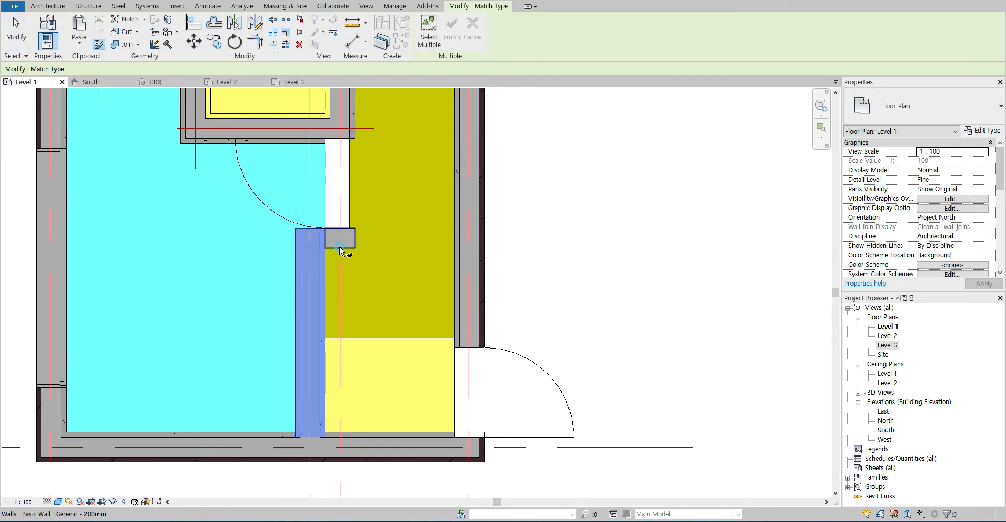
click(339, 249)
middle_drag(348, 120, 363, 204)
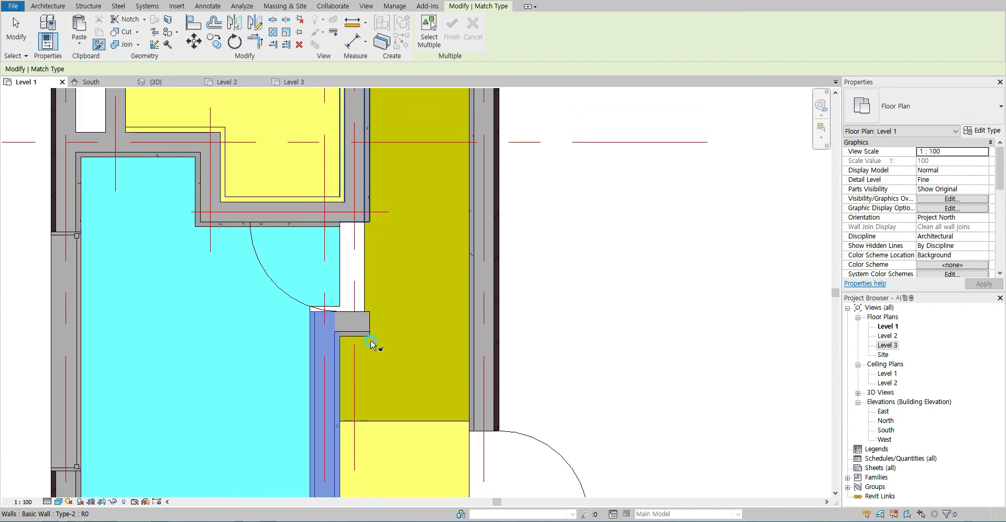
key(Escape)
key(Escape)
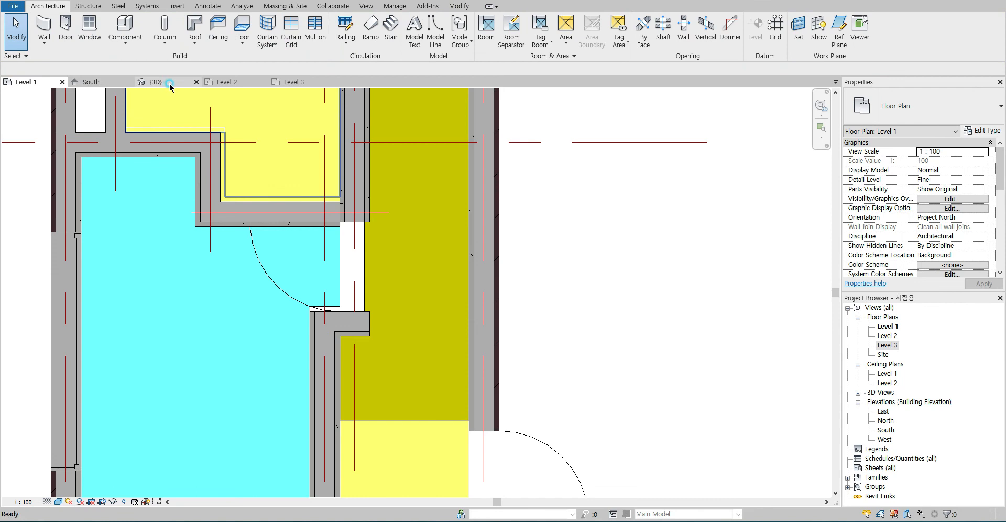
- Open the 3D view and turn on its section box
click(168, 84)
scroll(288, 299, down, 4)
scroll(386, 320, up, 3)
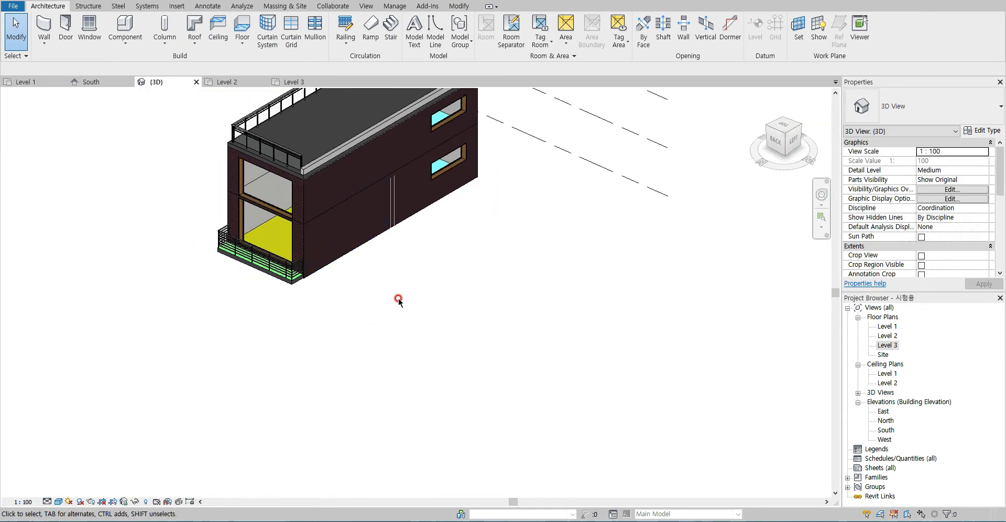
scroll(392, 310, down, 3)
scroll(964, 230, down, 3)
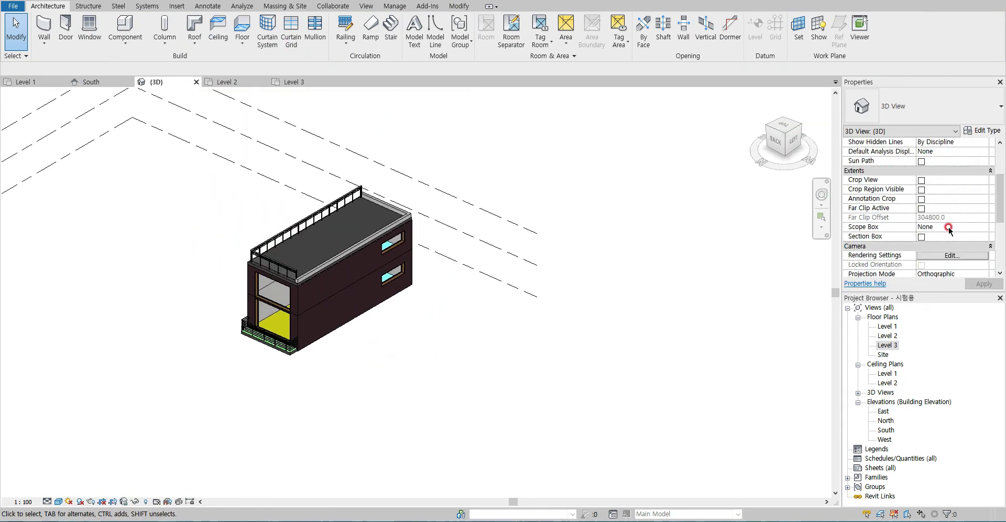
click(921, 237)
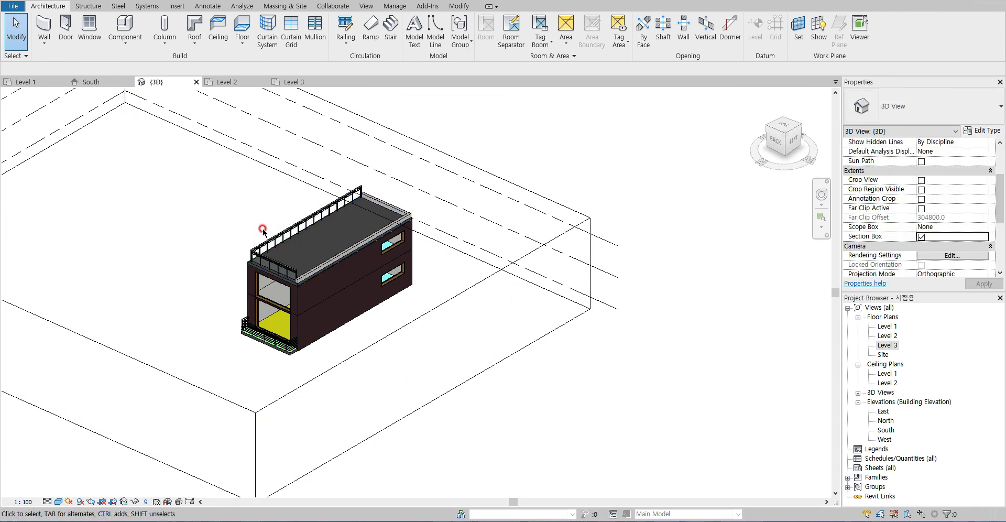
- Pull a long side of the section box into the building to cut it lengthwise and expose the interior
click(179, 378)
drag(15, 207, 269, 316)
shift+middle_drag(181, 351, 366, 348)
scroll(211, 382, up, 3)
middle_drag(212, 383, 263, 350)
scroll(263, 351, up, 3)
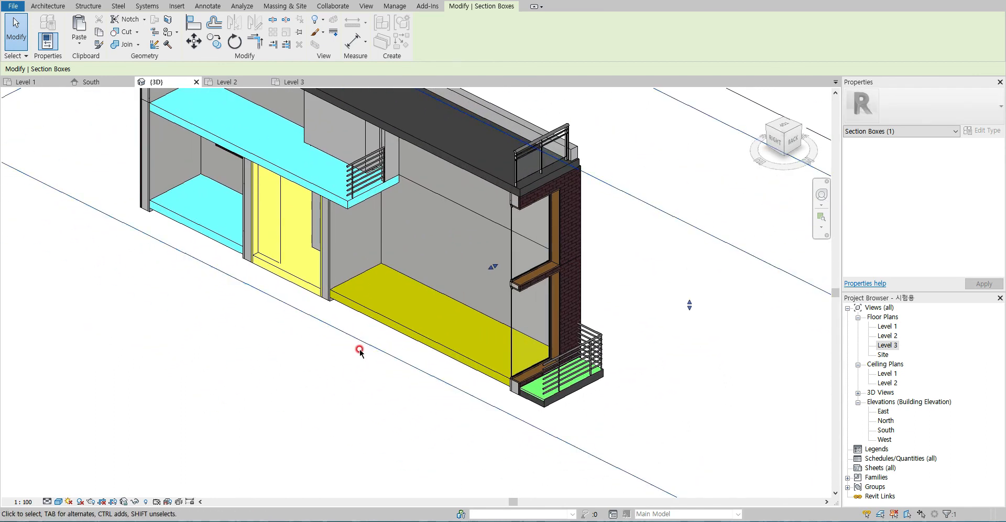
scroll(292, 369, down, 5)
click(168, 304)
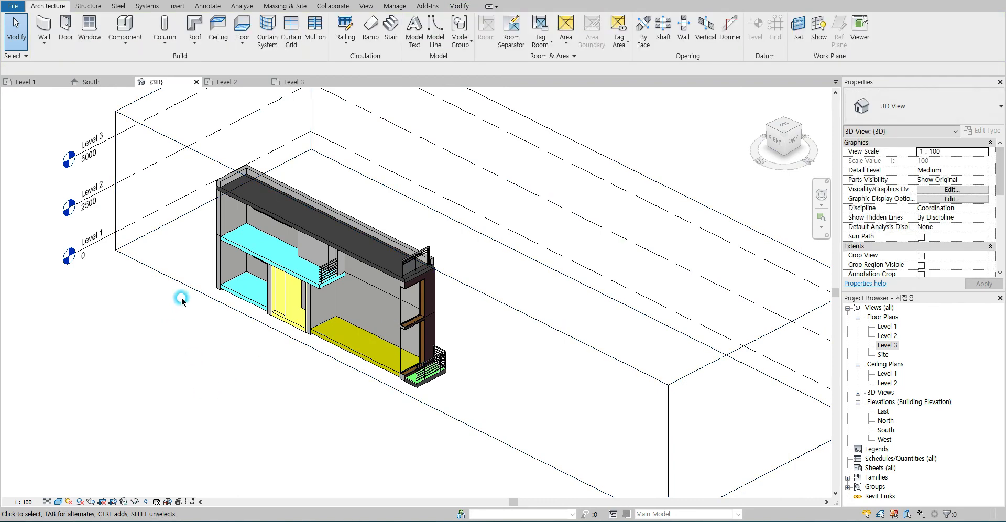